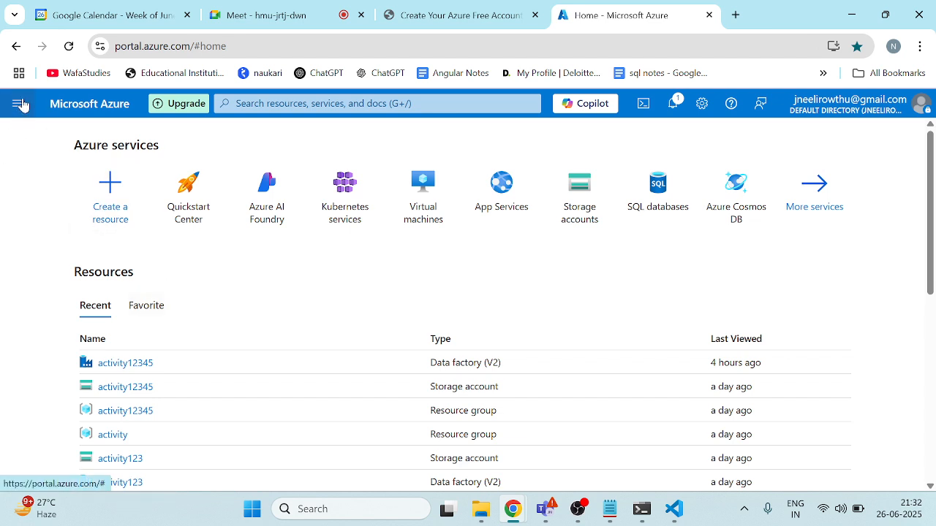
Step: Find the Microsoft Resource group service in the Marketplace and start creating a resource group
{"action": "left_click", "coordinate": [22, 106]}
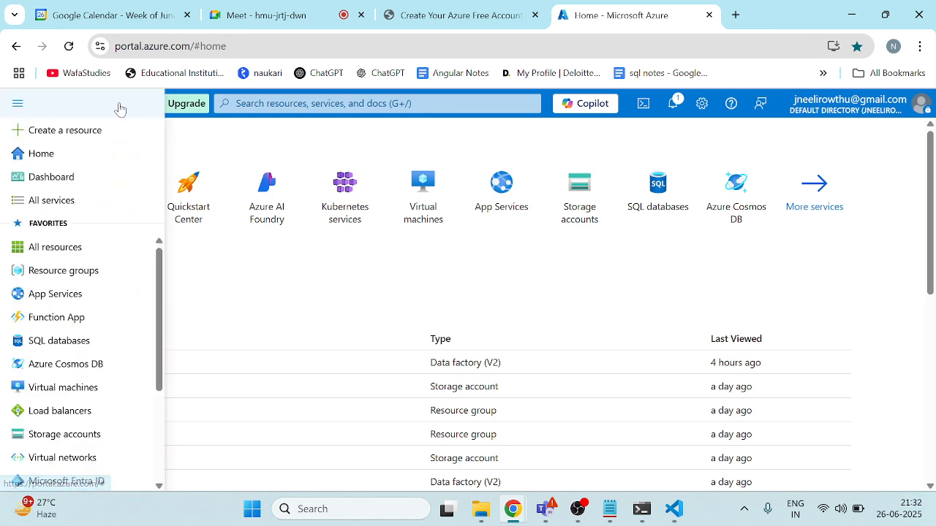
{"action": "left_click", "coordinate": [65, 132]}
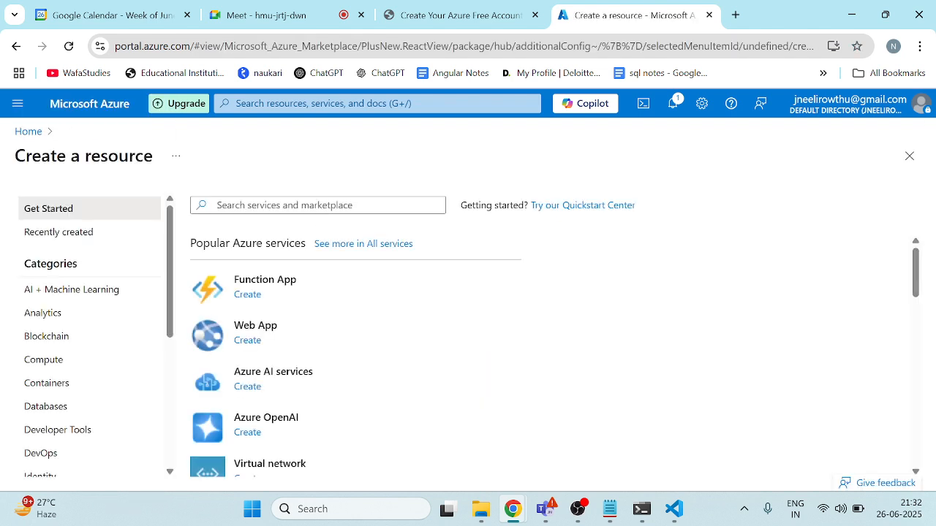
{"action": "type", "text": "r"}
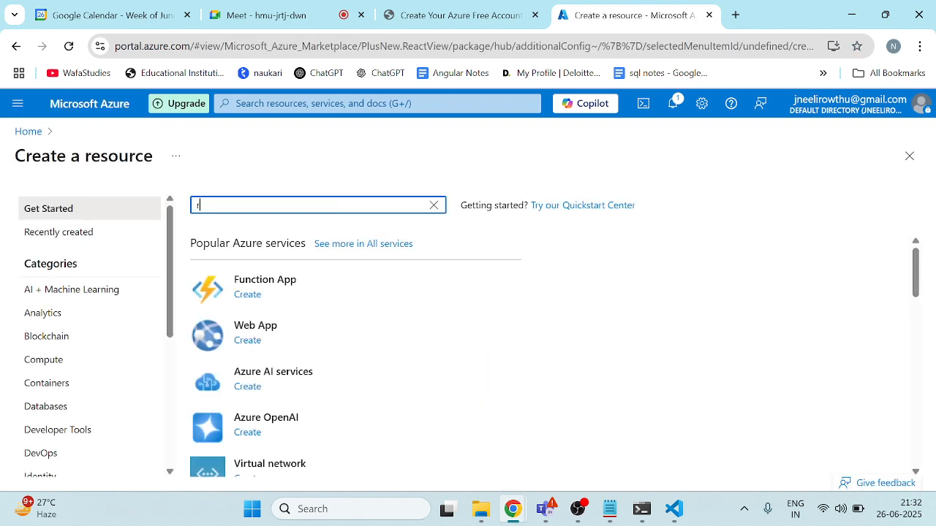
{"action": "type", "text": "es"}
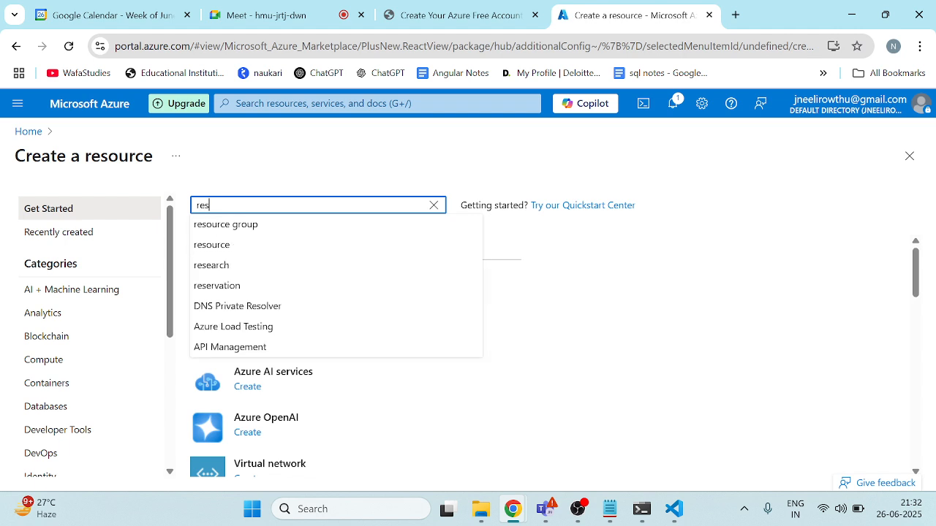
{"action": "left_click", "coordinate": [249, 226]}
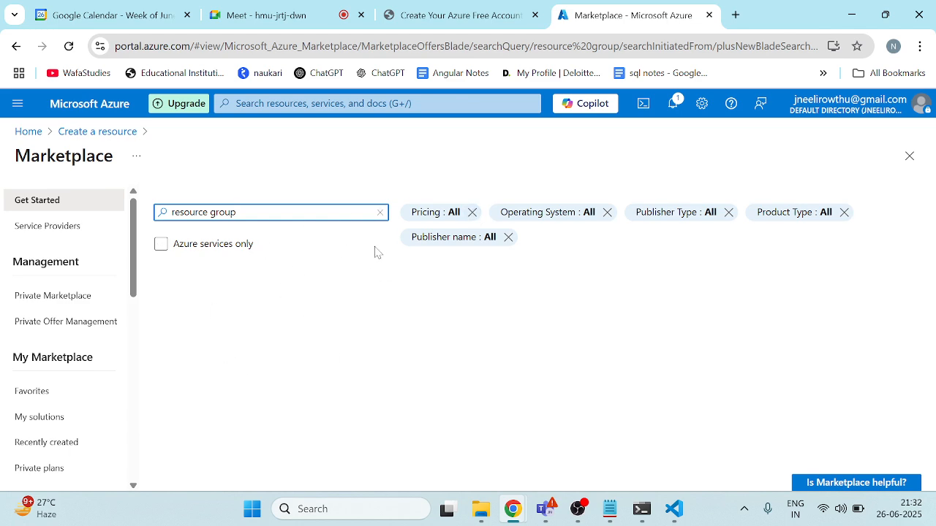
{"action": "scroll", "coordinate": [358, 369], "scroll_direction": "down", "scroll_amount": 2}
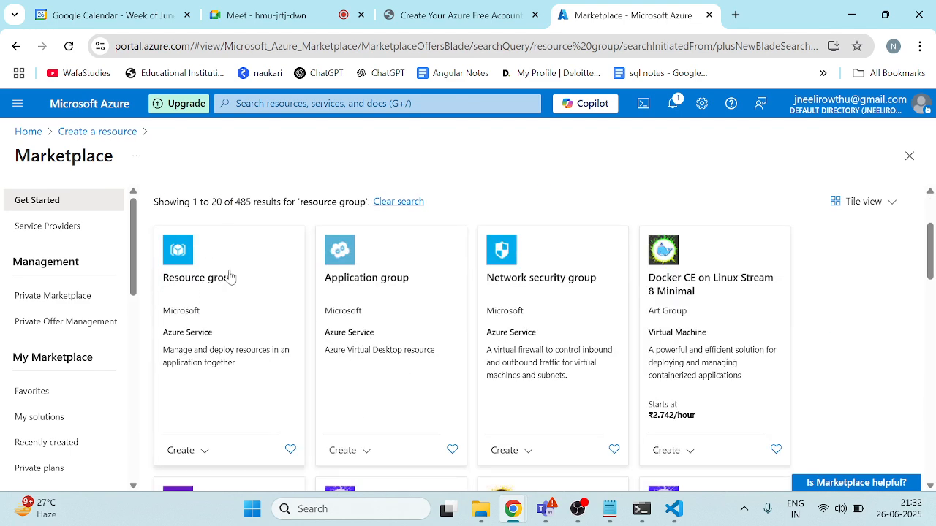
{"action": "left_click", "coordinate": [240, 326]}
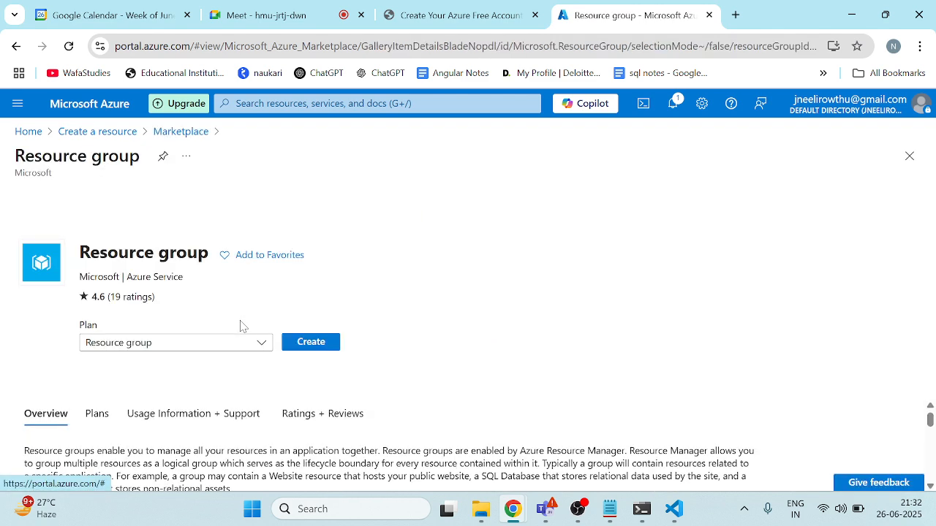
{"action": "left_click", "coordinate": [319, 342]}
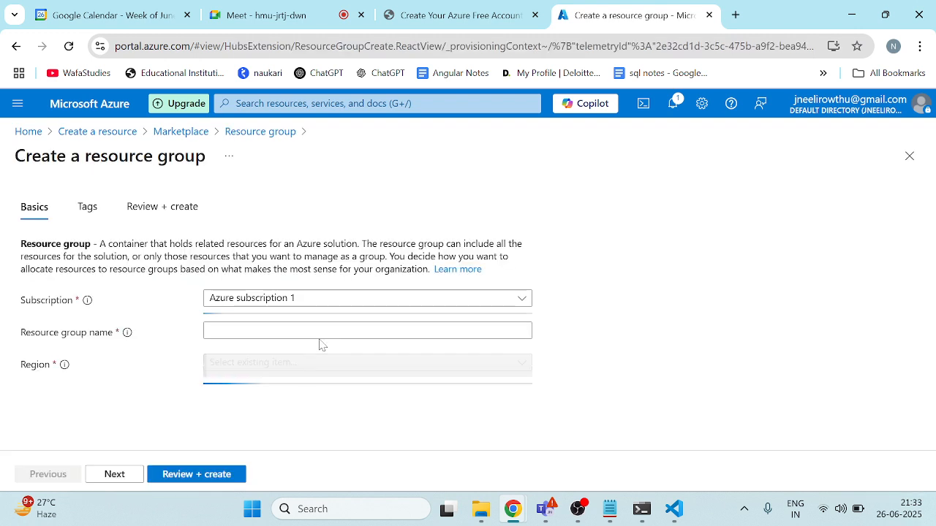
Step: Name the resource group activity2, keep Azure subscription 1, region East US and no tags, and create it
{"action": "left_click", "coordinate": [320, 331]}
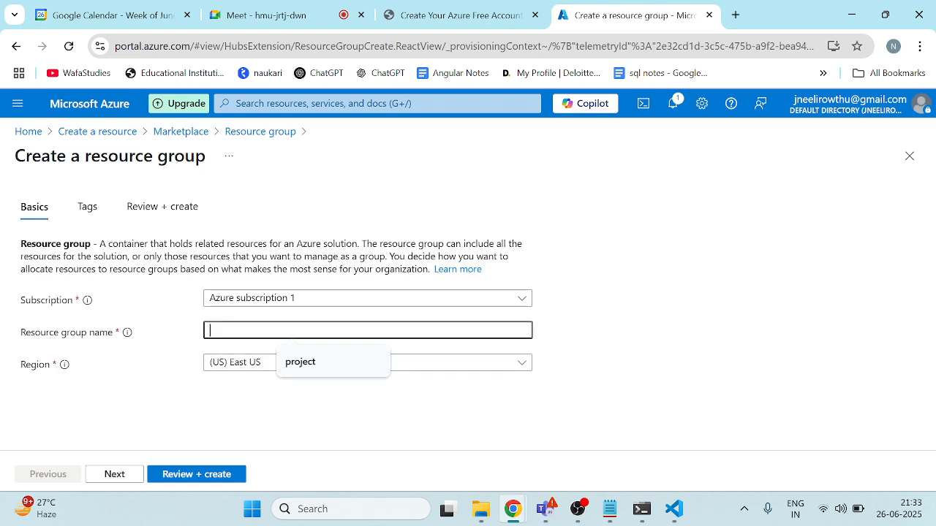
{"action": "type", "text": "acti"}
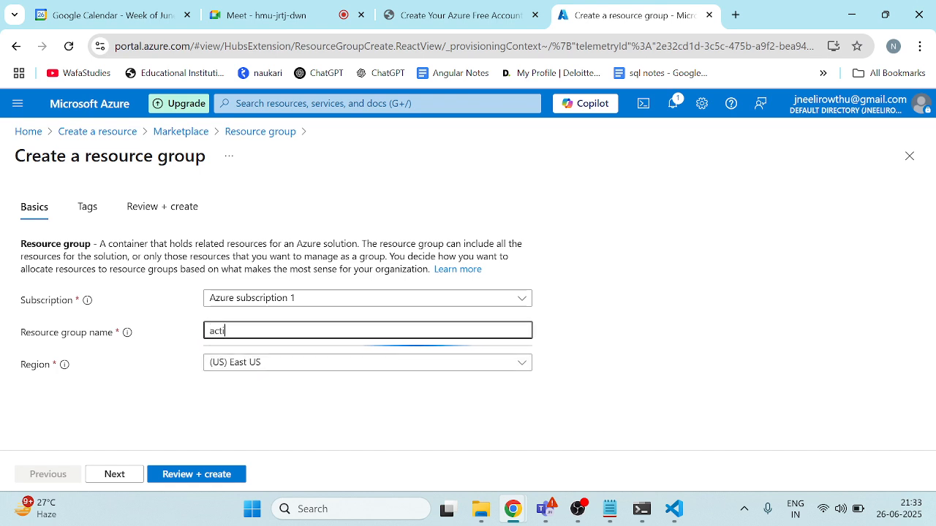
{"action": "type", "text": "vity2"}
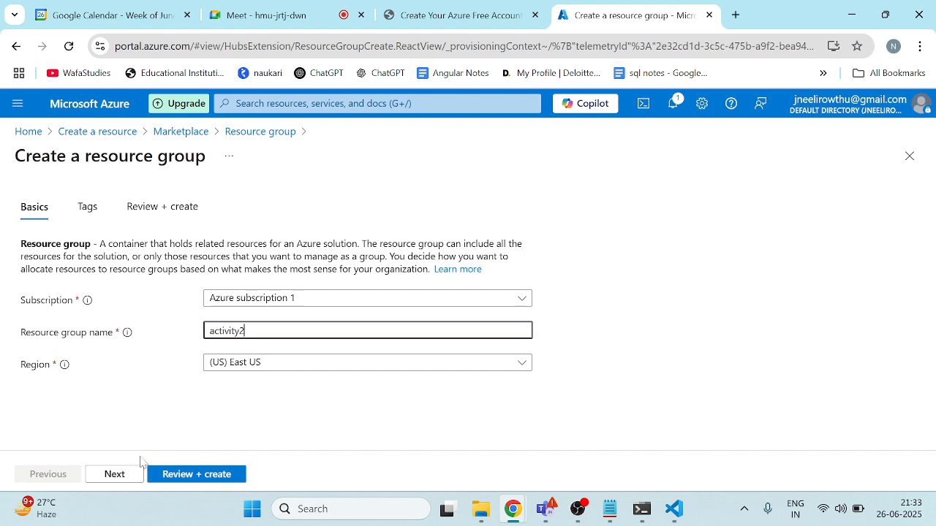
{"action": "left_click", "coordinate": [124, 475]}
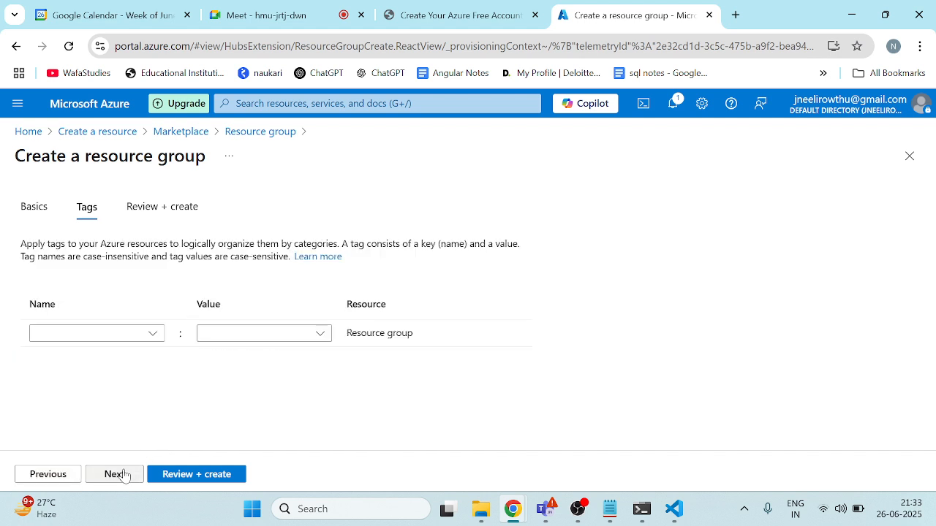
{"action": "left_click", "coordinate": [123, 474]}
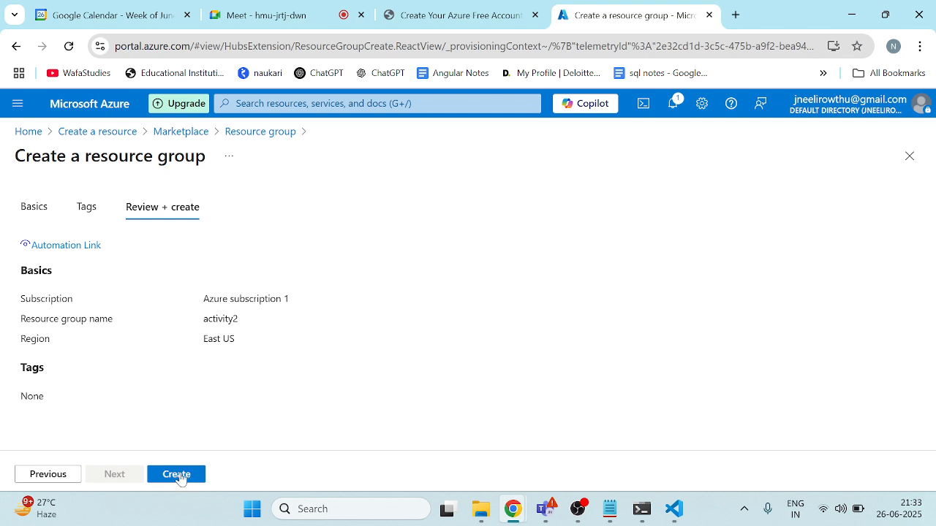
{"action": "left_click", "coordinate": [179, 476]}
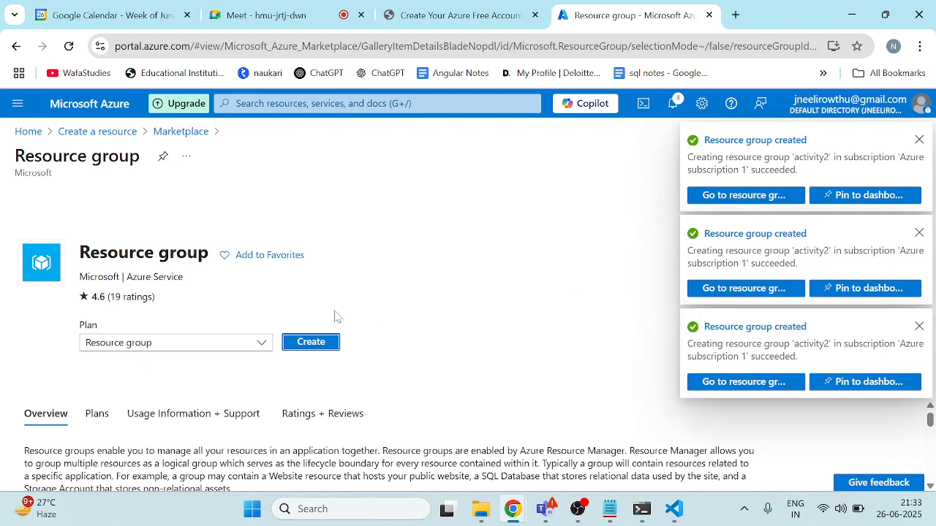
Step: Start creating another resource group from the Microsoft Resource group service in the Marketplace
{"action": "left_click", "coordinate": [304, 342]}
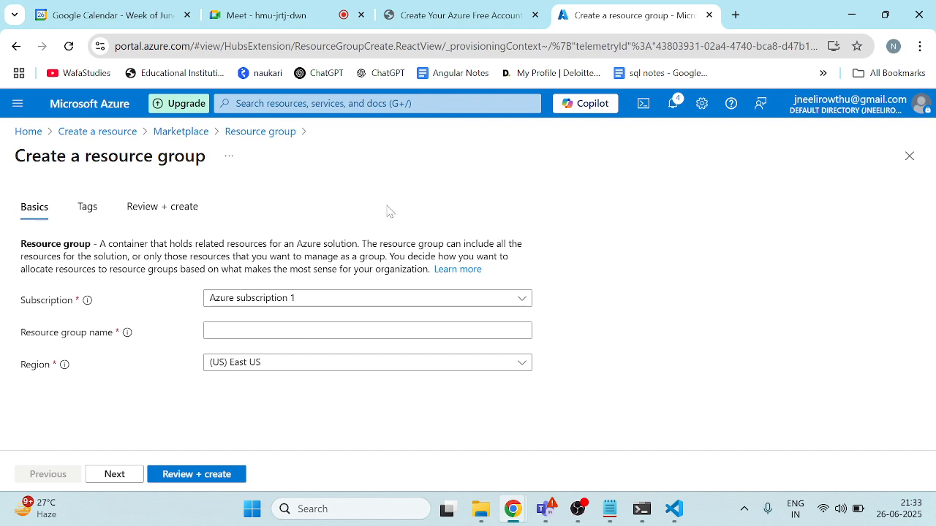
{"action": "left_click", "coordinate": [23, 134]}
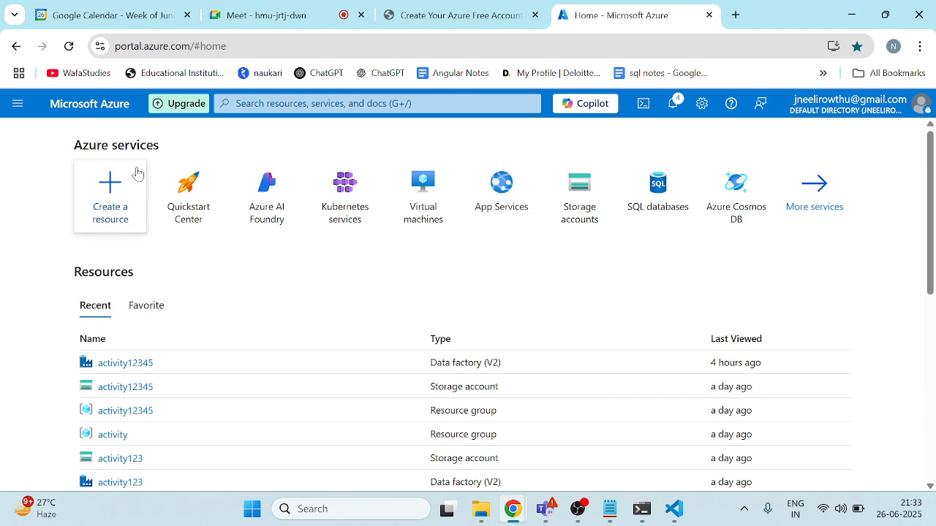
{"action": "left_click", "coordinate": [120, 206]}
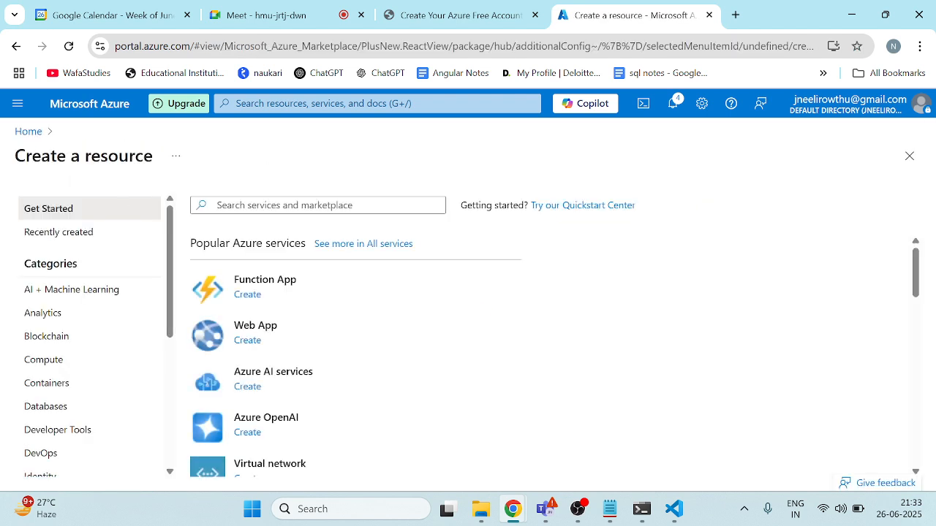
{"action": "left_click", "coordinate": [267, 203]}
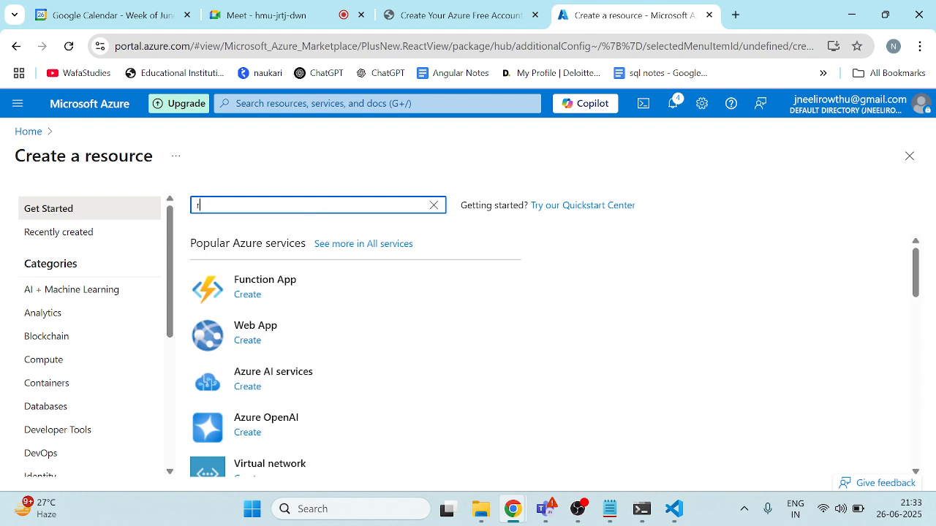
{"action": "type", "text": "re"}
{"action": "left_click", "coordinate": [246, 227]}
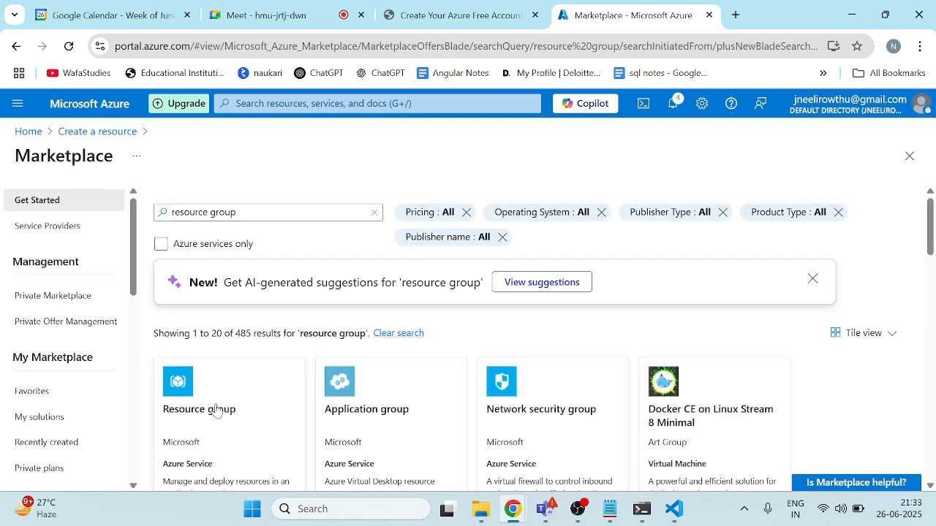
{"action": "left_click", "coordinate": [212, 414]}
{"action": "left_click", "coordinate": [314, 342]}
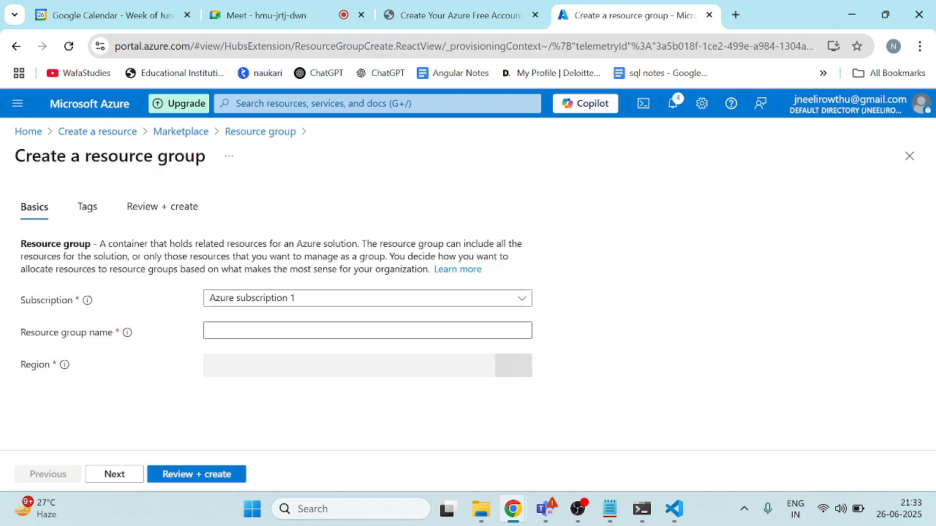
Step: Name the second resource group activity2condition, keep Azure subscription 1, region East US and no tags, and create it
{"action": "left_click", "coordinate": [293, 330]}
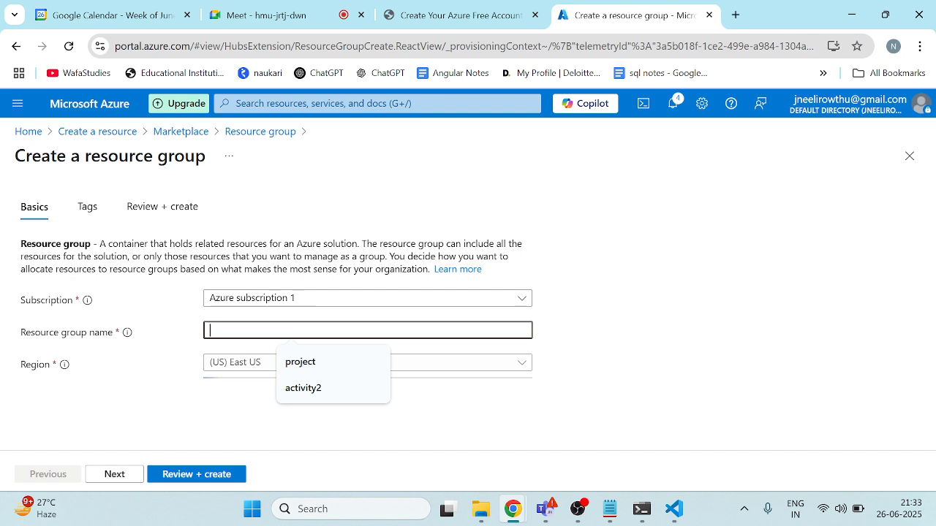
{"action": "left_click", "coordinate": [316, 388]}
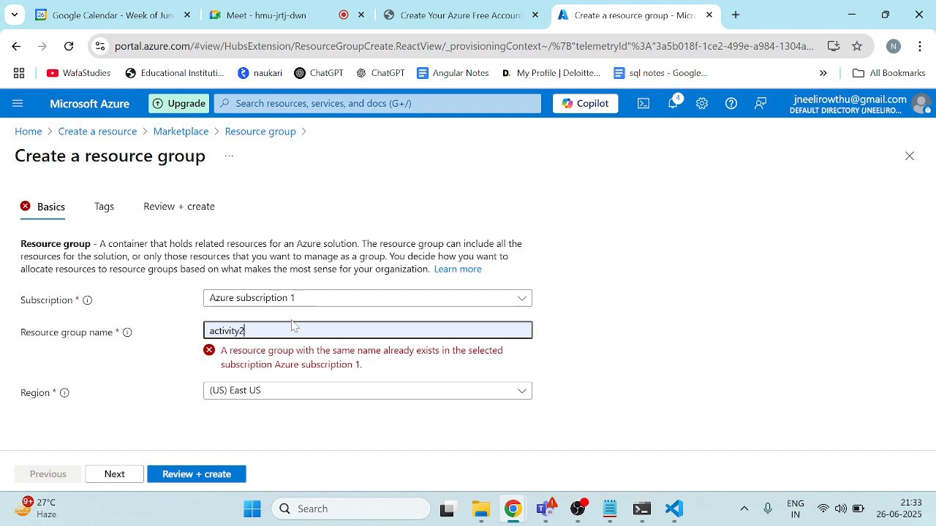
{"action": "type", "text": "co"}
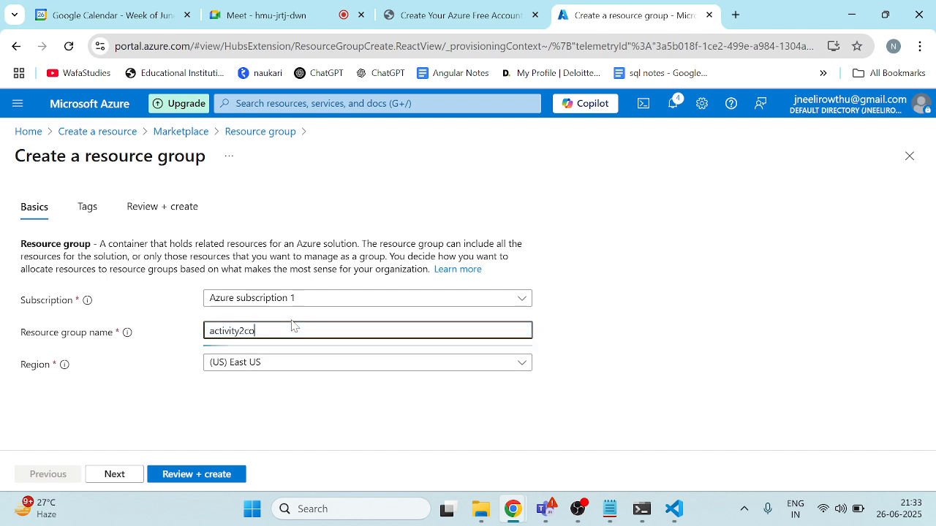
{"action": "type", "text": "nditions"}
{"action": "key", "text": "BackSpace"}
{"action": "left_click", "coordinate": [114, 475]}
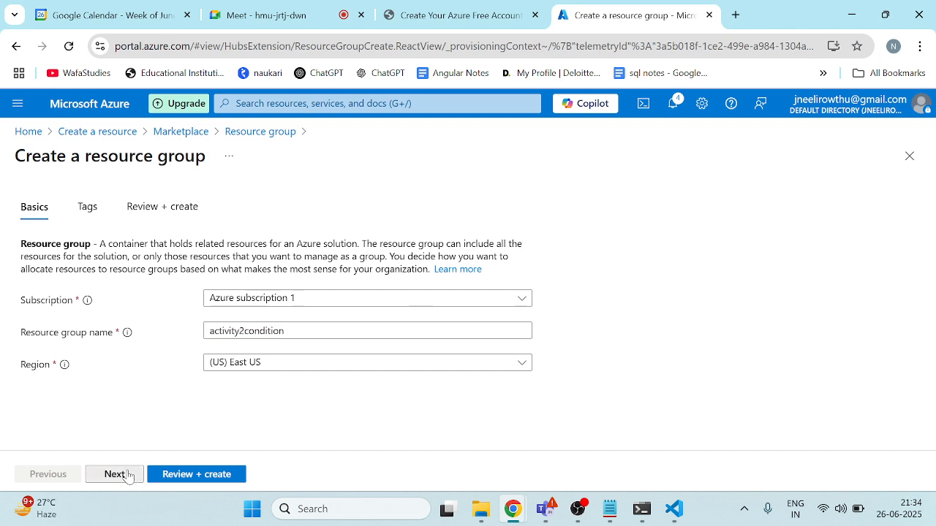
{"action": "left_click", "coordinate": [128, 476]}
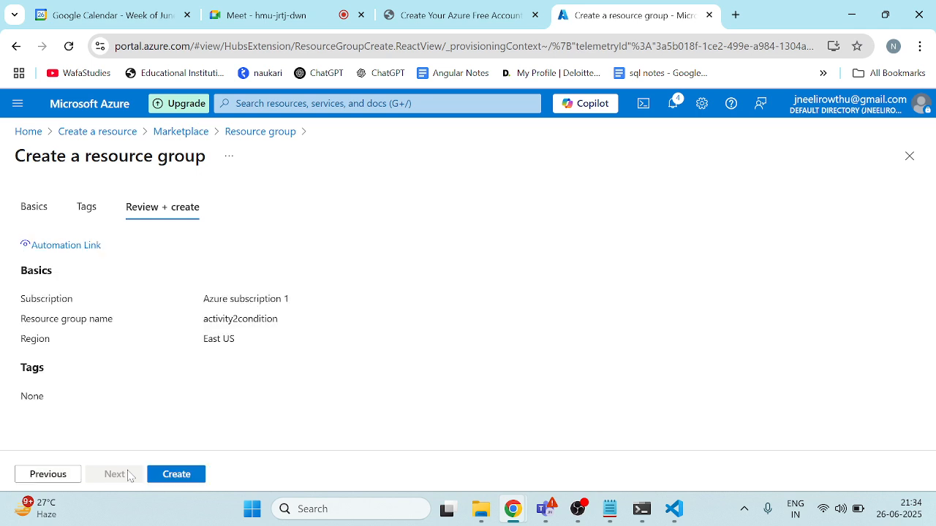
{"action": "left_click", "coordinate": [191, 476]}
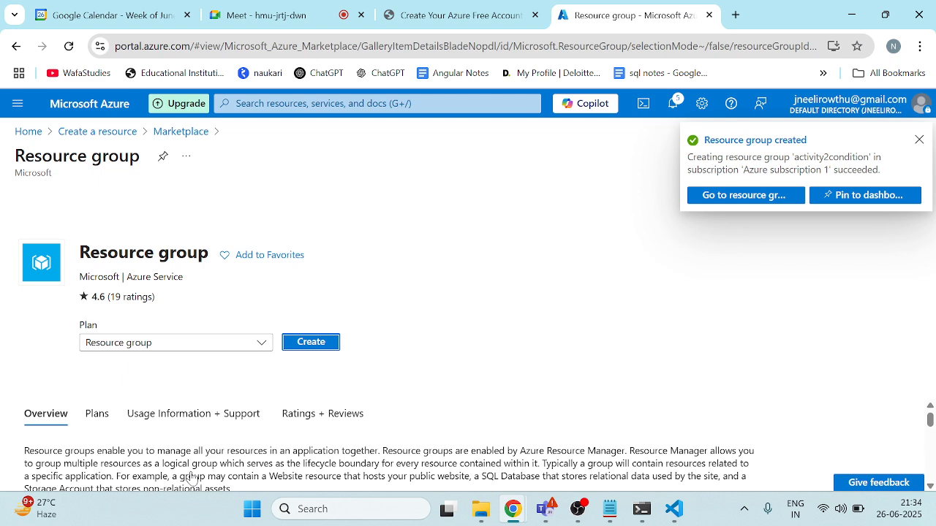
Step: Open the activity2condition resource group and switch the display of hidden types on and off again
{"action": "left_click", "coordinate": [717, 196]}
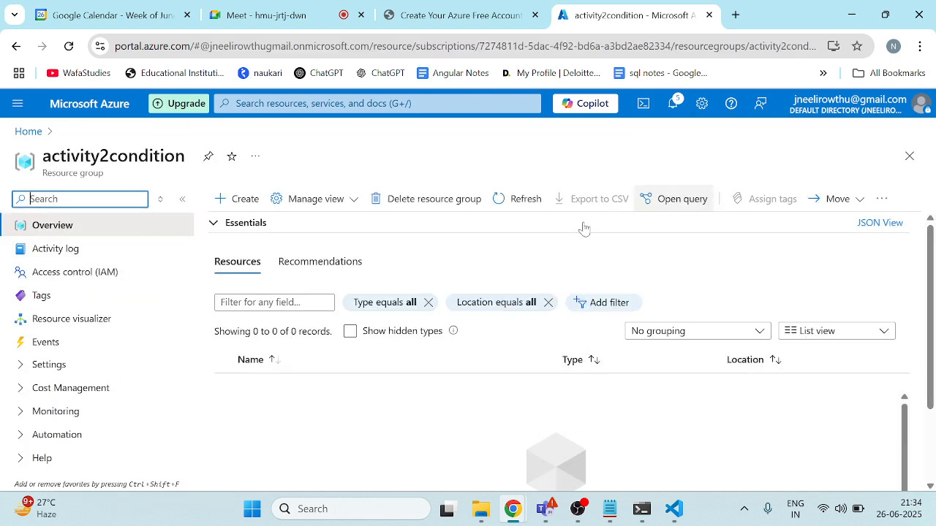
{"action": "left_click", "coordinate": [382, 332]}
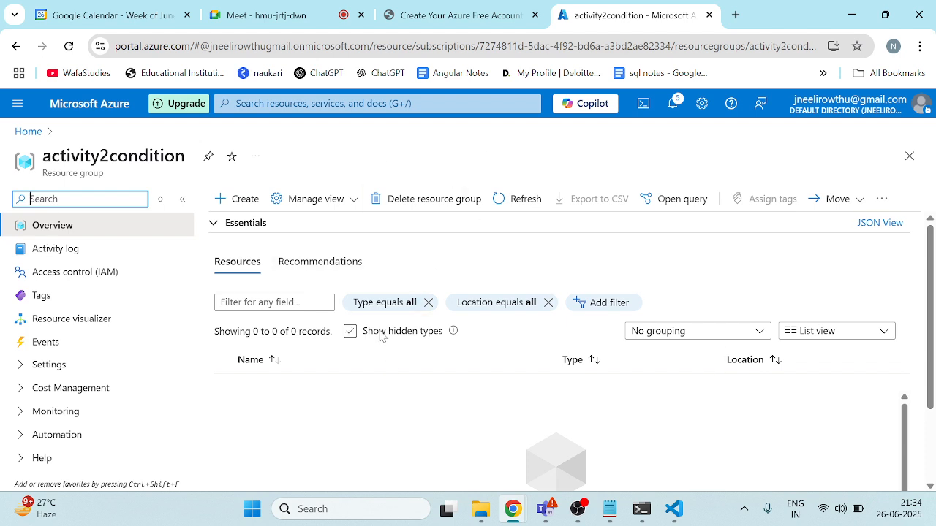
{"action": "left_click", "coordinate": [381, 333]}
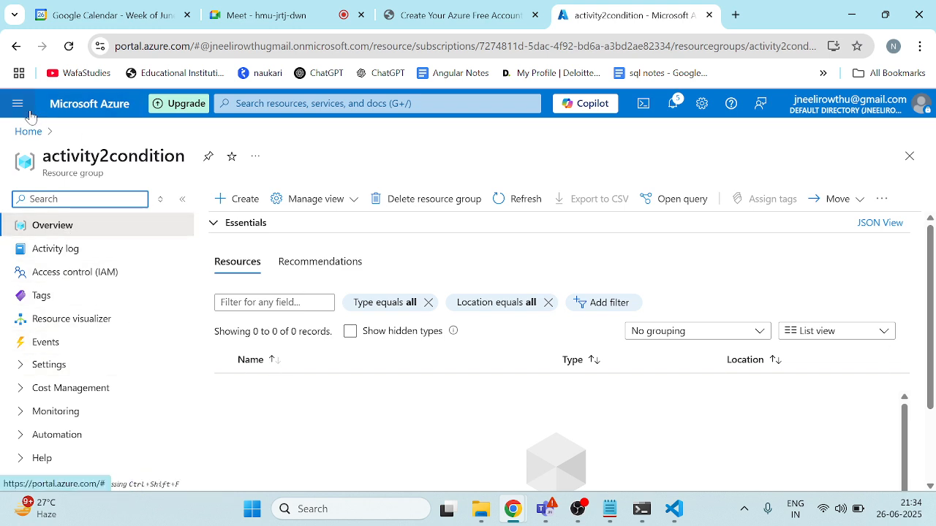
Step: Find the Microsoft Storage account service in the Marketplace and start creating a storage account
{"action": "left_click", "coordinate": [31, 137]}
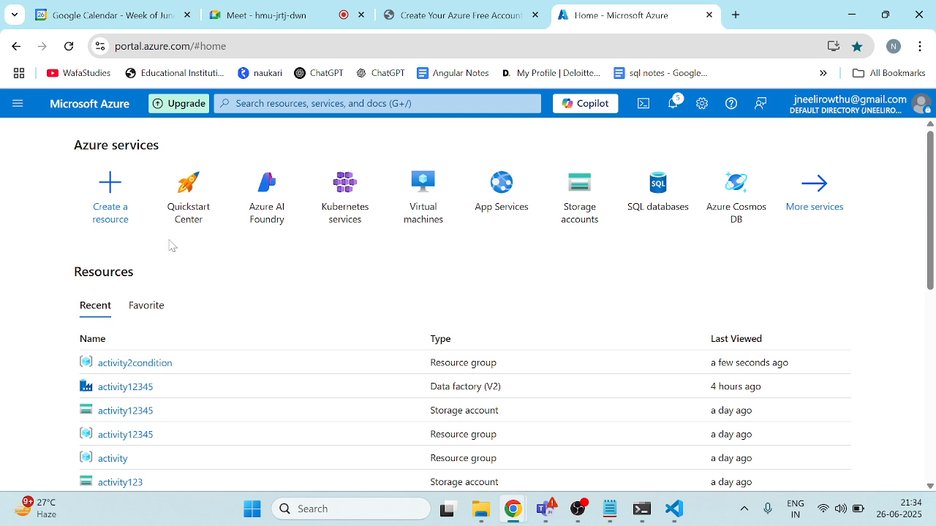
{"action": "left_click", "coordinate": [125, 185]}
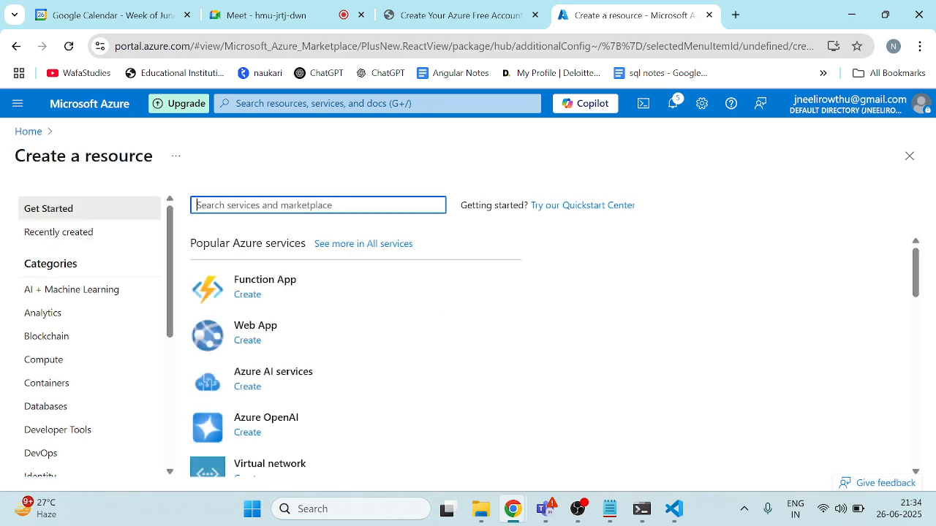
{"action": "type", "text": "st"}
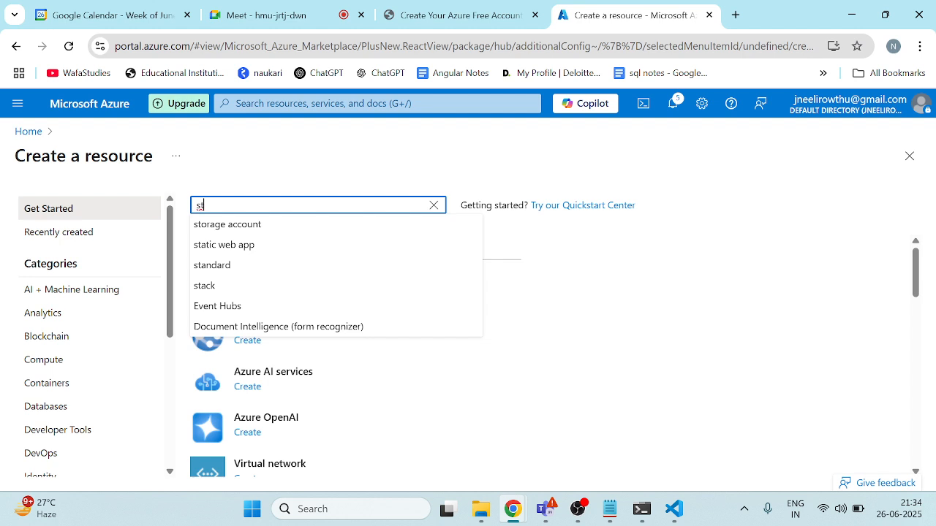
{"action": "left_click", "coordinate": [259, 223]}
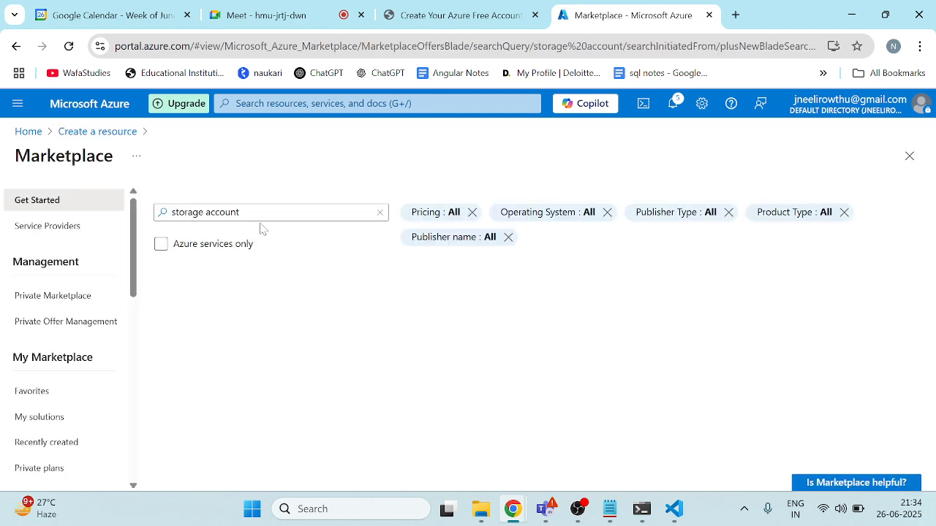
{"action": "left_click", "coordinate": [385, 416]}
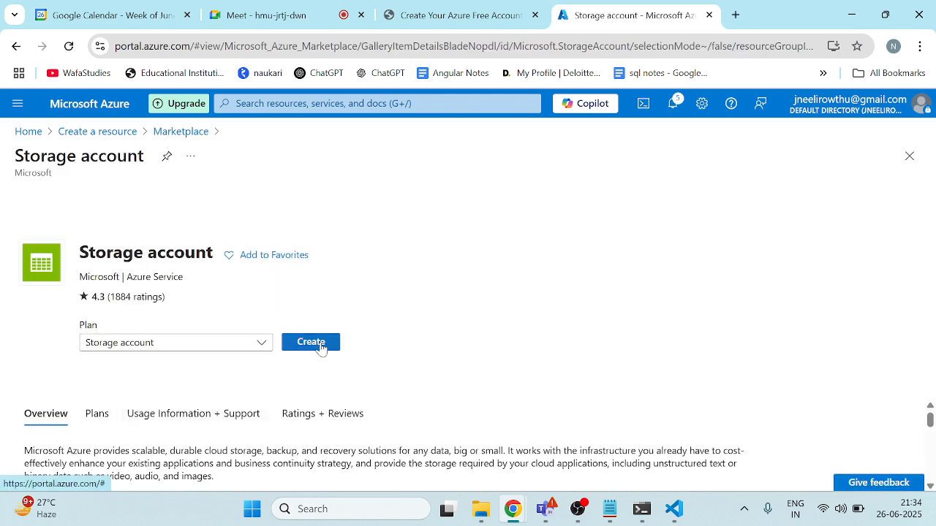
{"action": "left_click", "coordinate": [314, 344]}
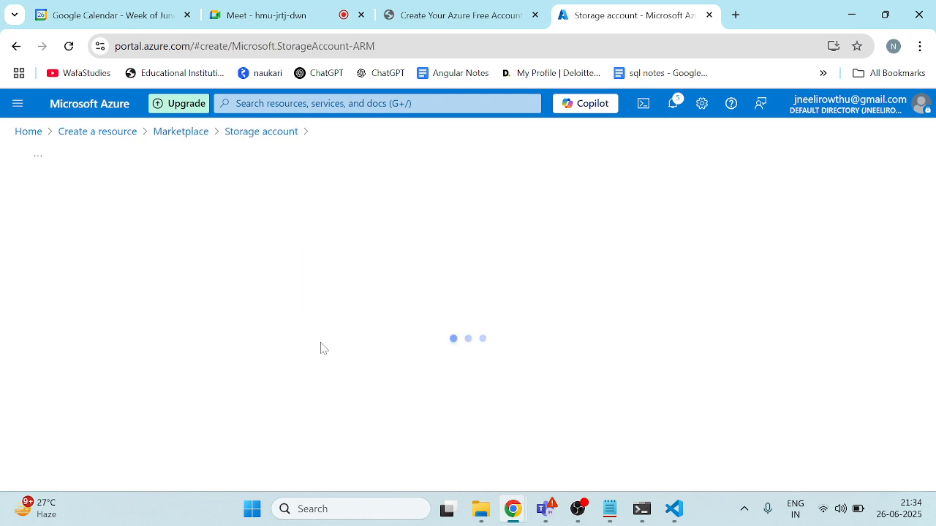
Step: Name the storage account activity2condition, keeping Azure subscription 1, resource group activity and region East US
{"action": "scroll", "coordinate": [318, 360], "scroll_direction": "down", "scroll_amount": 2}
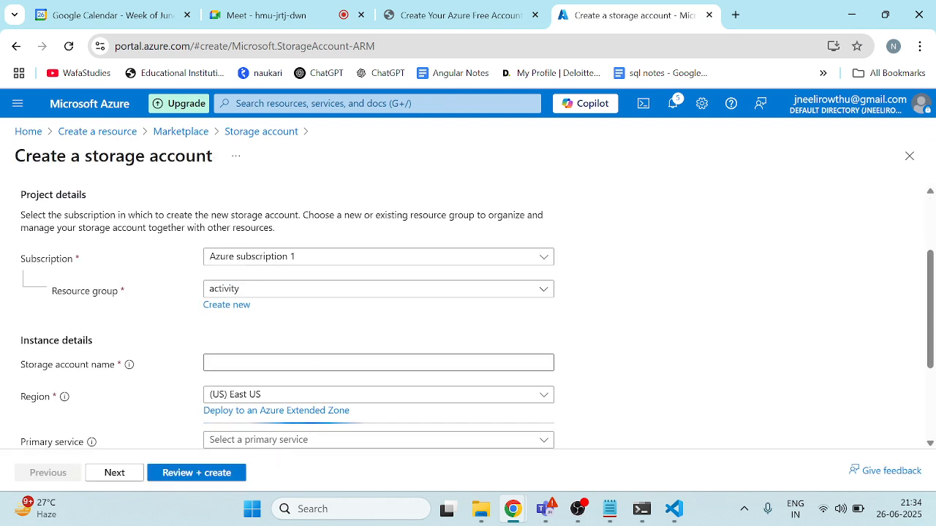
{"action": "left_click", "coordinate": [263, 362]}
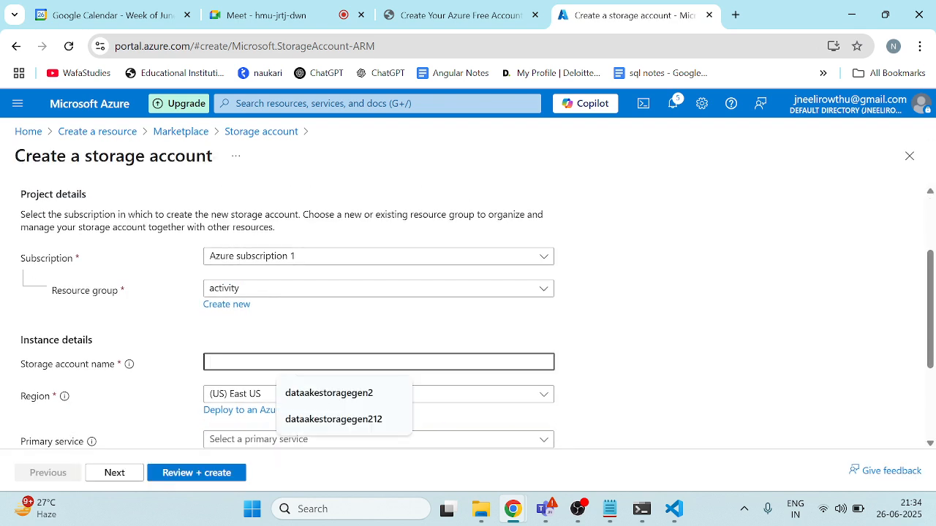
{"action": "type", "text": "activity"}
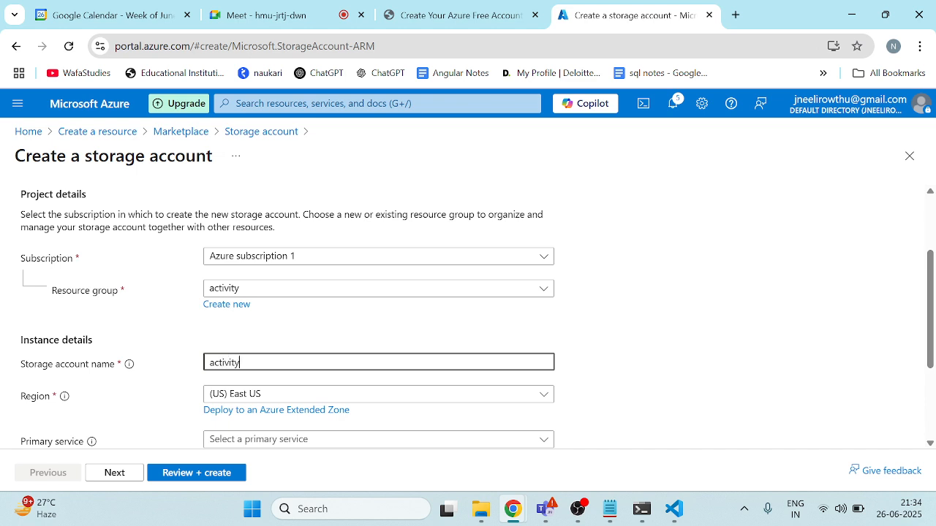
{"action": "type", "text": "2"}
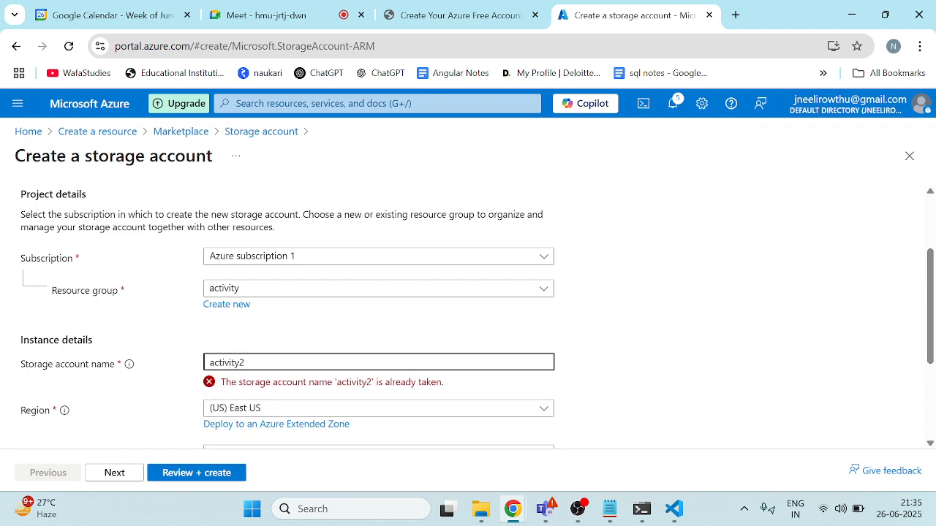
{"action": "type", "text": "condition"}
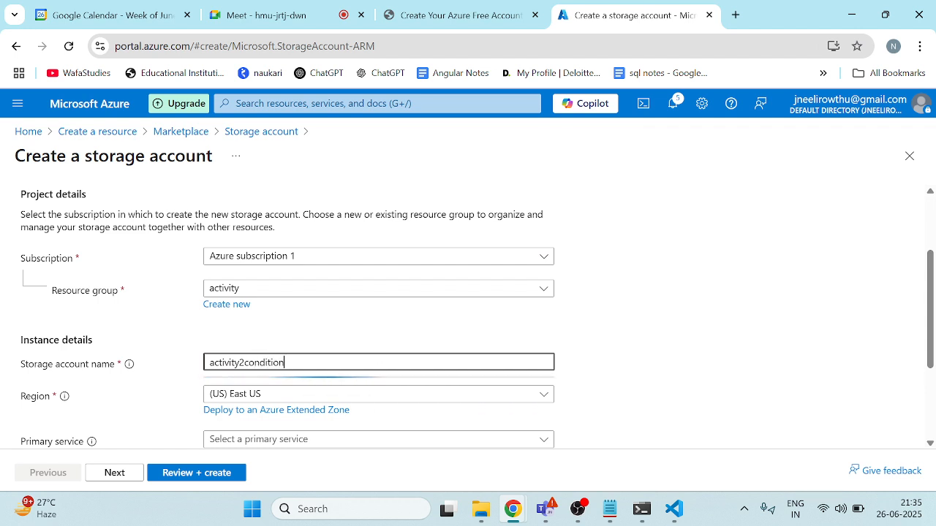
Step: Keep the default performance, redundancy, security, networking, data protection and encryption settings, add no tags, and create the storage account after reviewing it
{"action": "scroll", "coordinate": [427, 384], "scroll_direction": "down", "scroll_amount": 2}
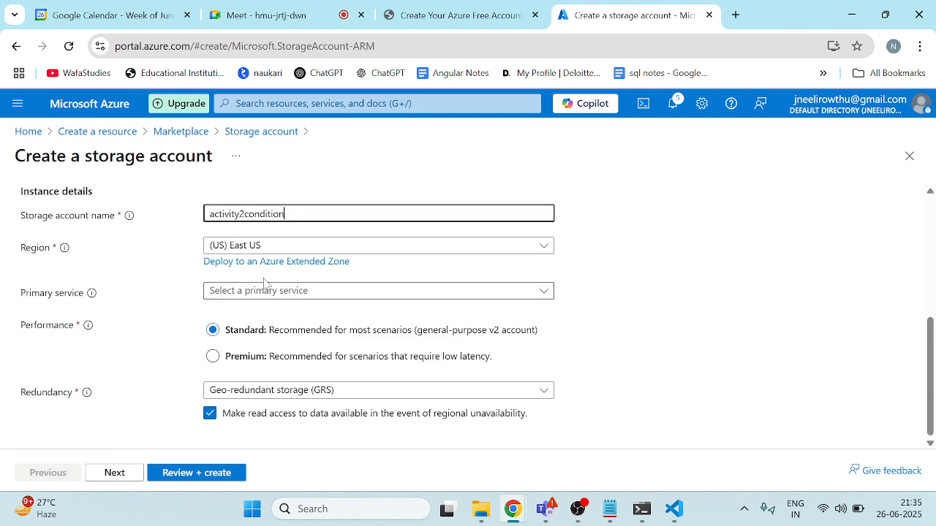
{"action": "left_click", "coordinate": [114, 476]}
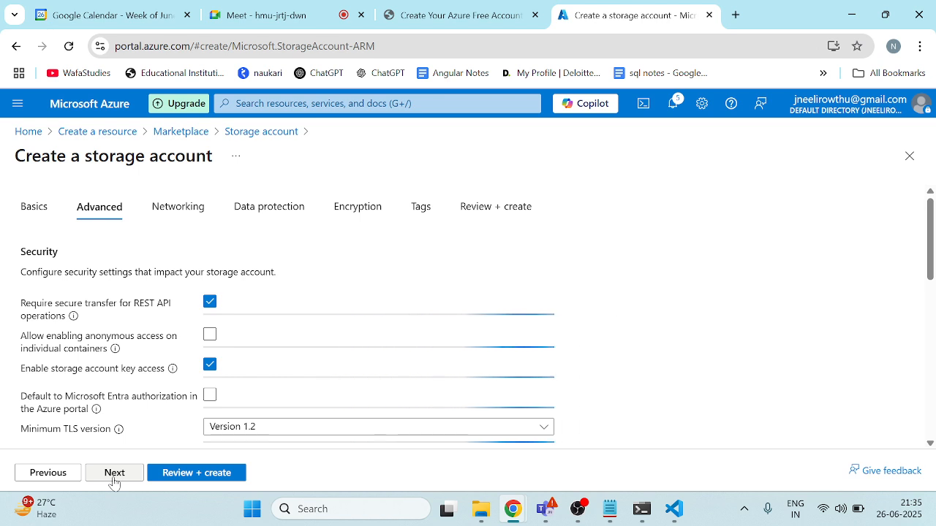
{"action": "left_click", "coordinate": [113, 476]}
{"action": "left_click", "coordinate": [113, 476]}
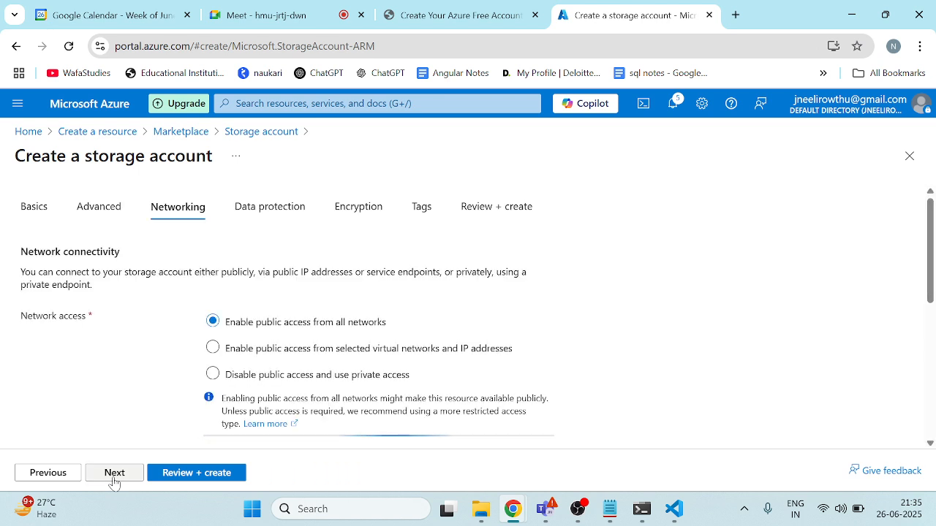
{"action": "left_click", "coordinate": [113, 477]}
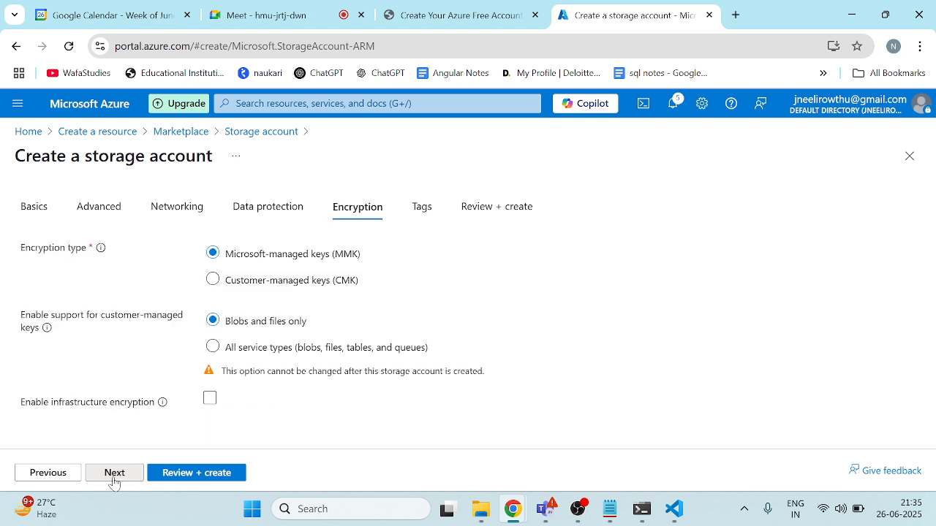
{"action": "left_click", "coordinate": [113, 476]}
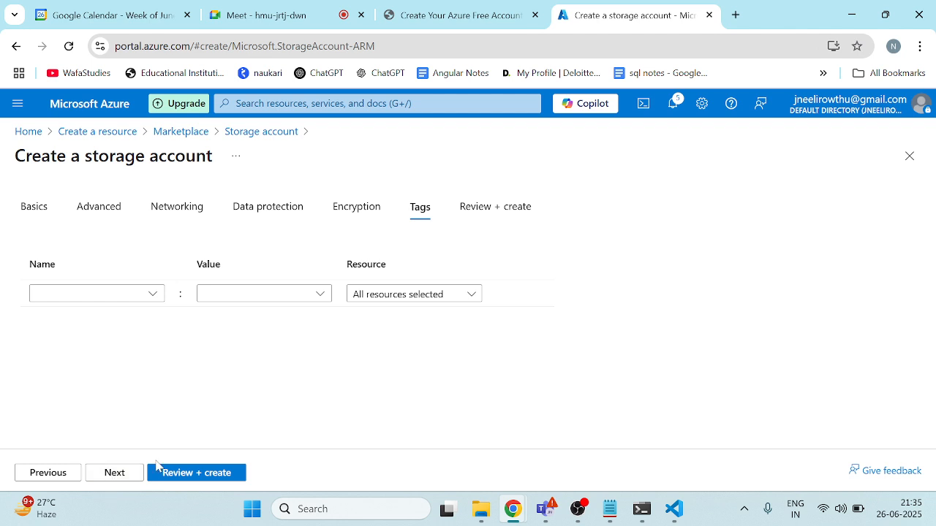
{"action": "left_click", "coordinate": [124, 471]}
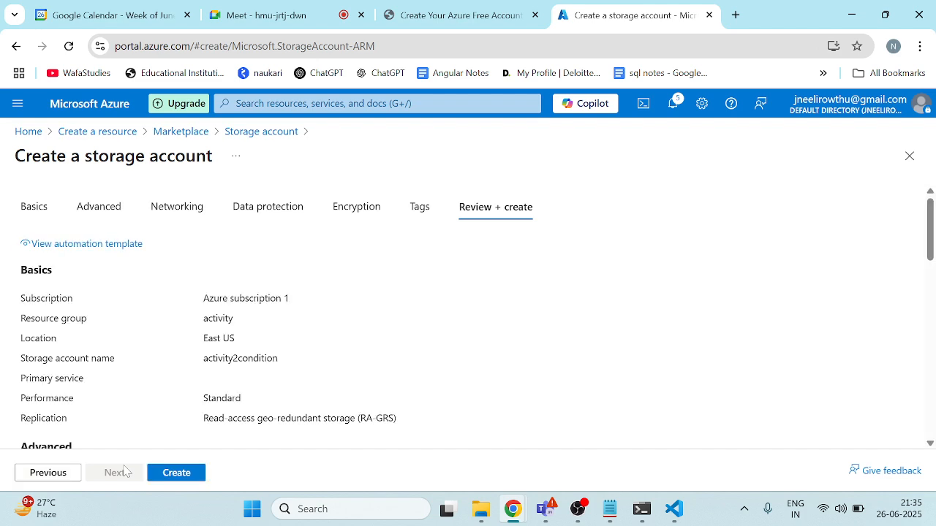
{"action": "scroll", "coordinate": [312, 363], "scroll_direction": "down", "scroll_amount": 10}
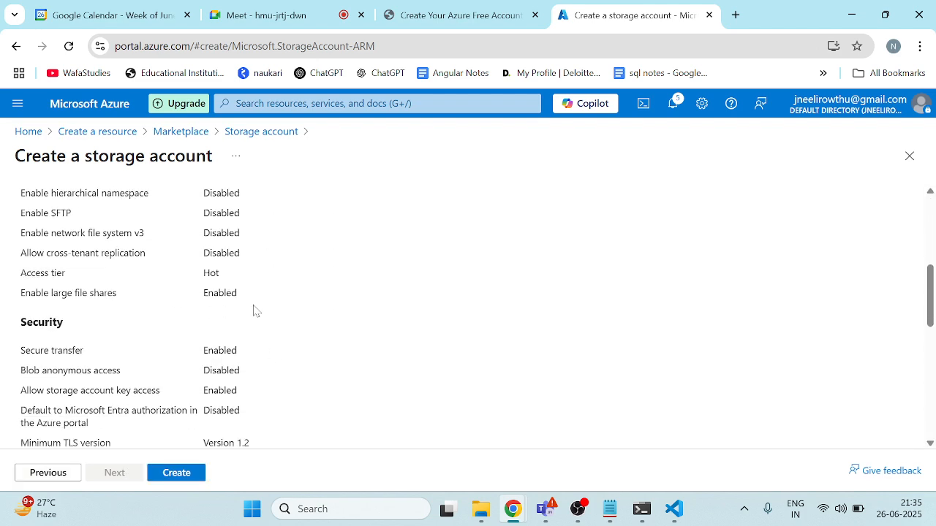
{"action": "left_click", "coordinate": [178, 473]}
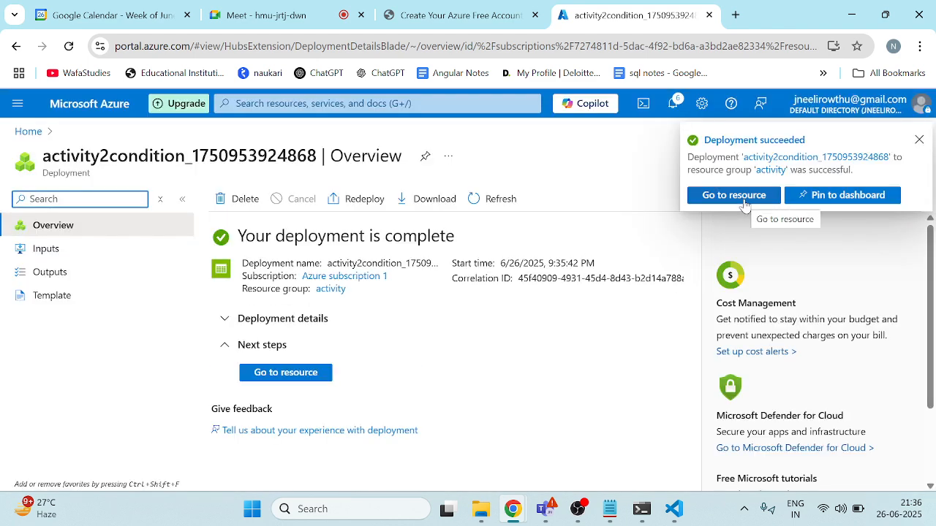
Step: Open the new activity2condition storage account and find its Containers page
{"action": "left_click", "coordinate": [289, 374]}
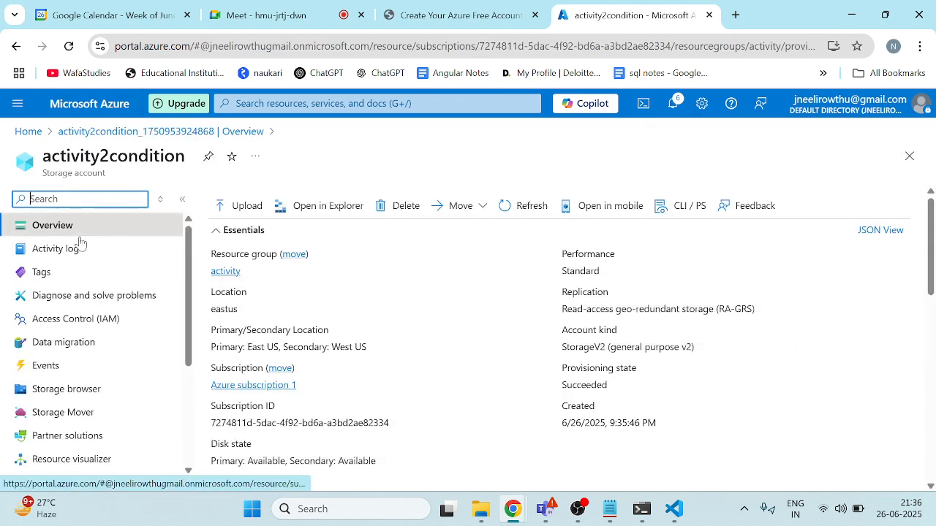
{"action": "left_click", "coordinate": [80, 199]}
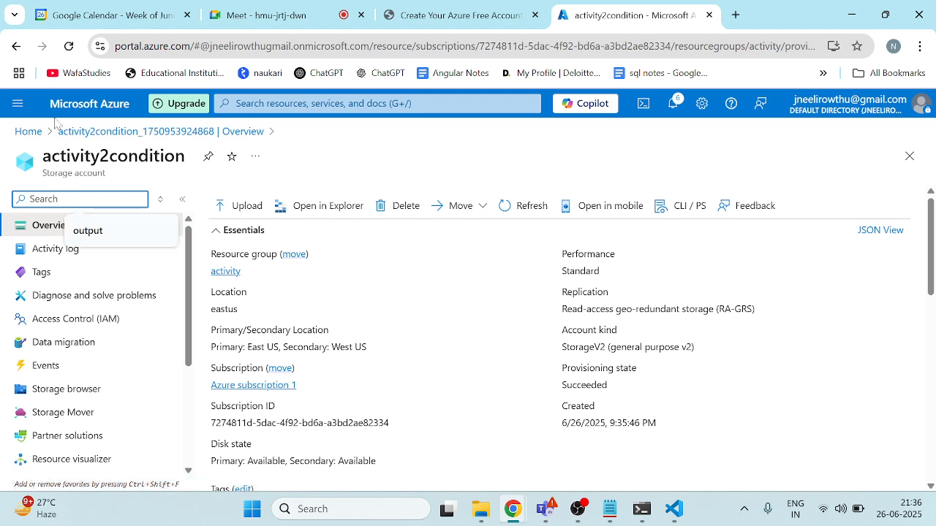
{"action": "left_click", "coordinate": [35, 132]}
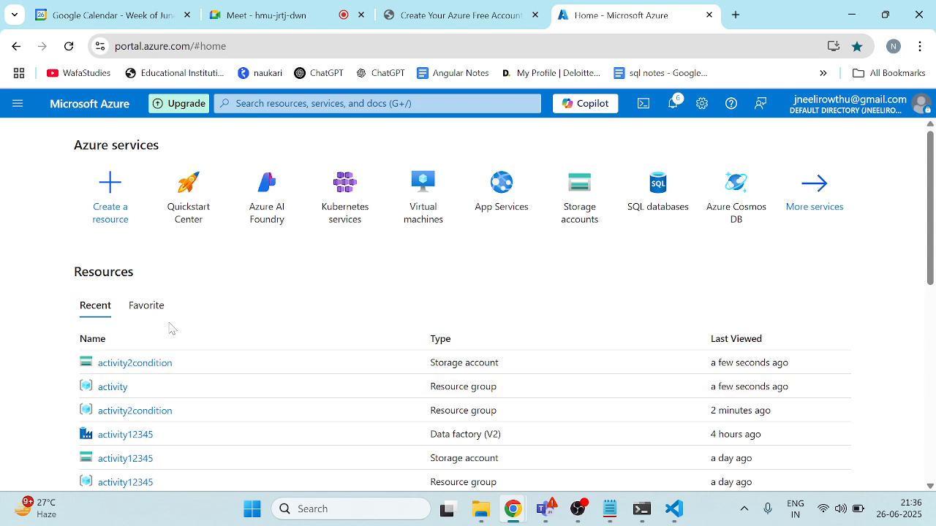
{"action": "left_click", "coordinate": [153, 366]}
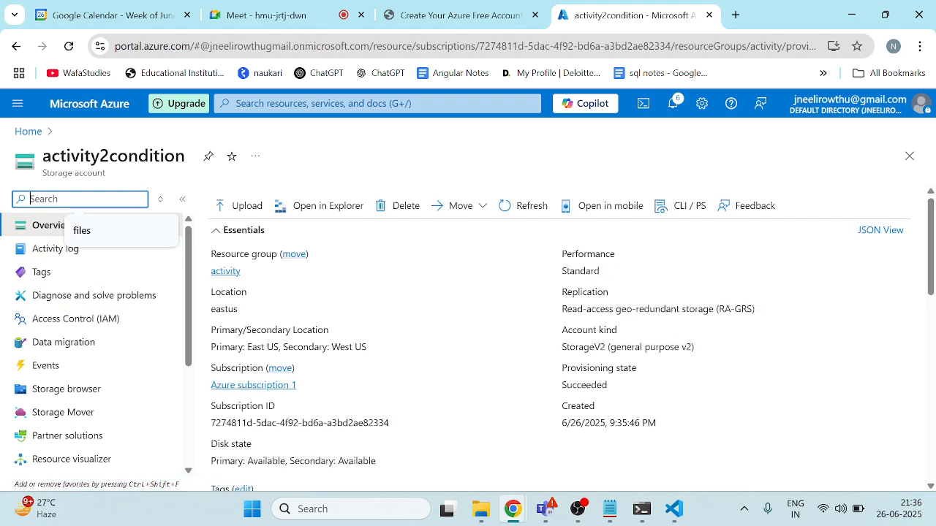
{"action": "type", "text": "con"}
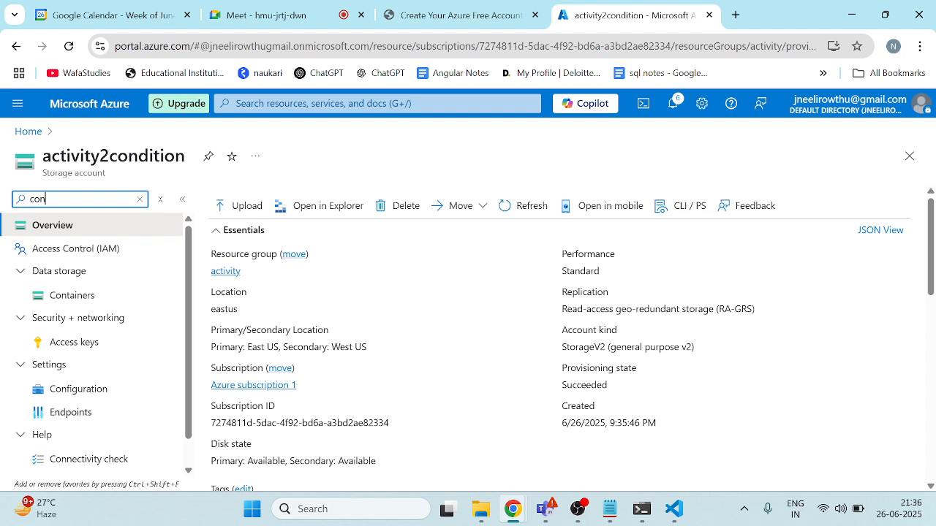
{"action": "left_click", "coordinate": [66, 302]}
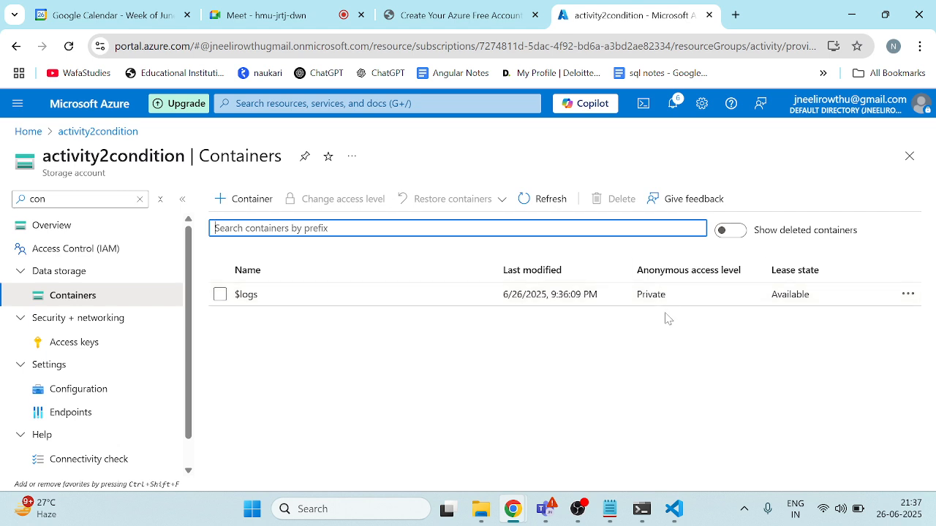
Step: Create the containers inputcondition and outputcondition in the storage account, and open inputcondition
{"action": "left_click", "coordinate": [241, 202]}
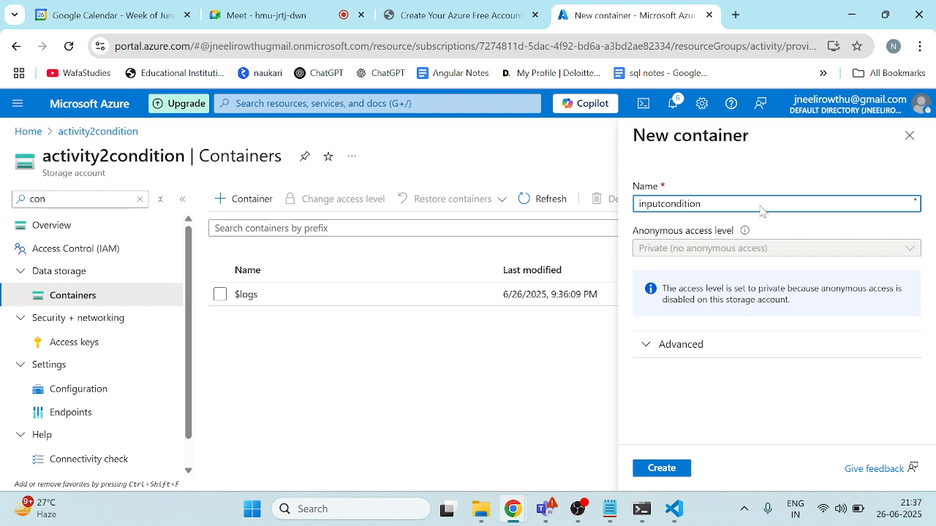
{"action": "left_click", "coordinate": [656, 469]}
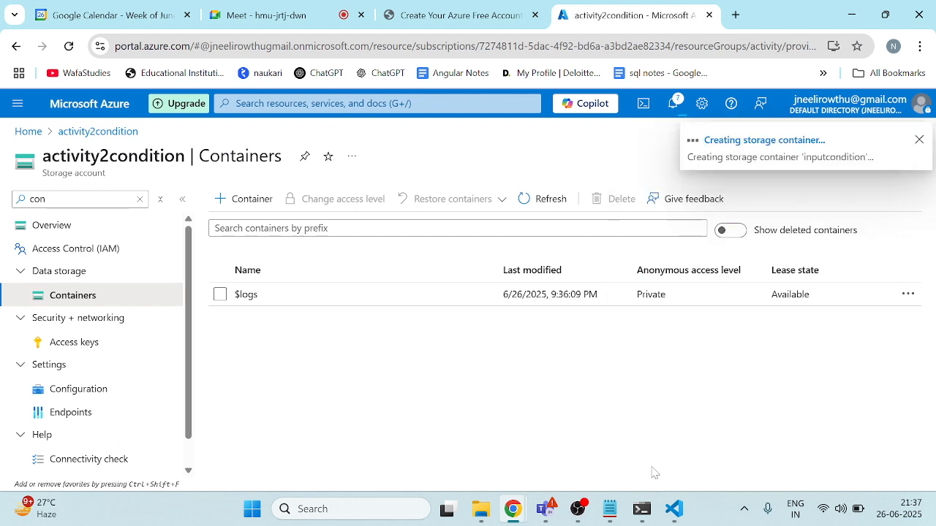
{"action": "left_click", "coordinate": [243, 199]}
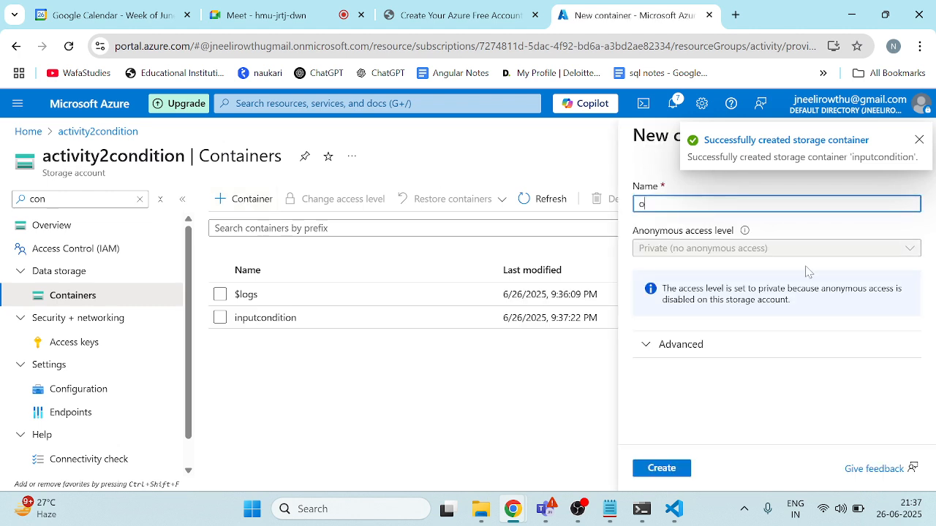
{"action": "type", "text": "out"}
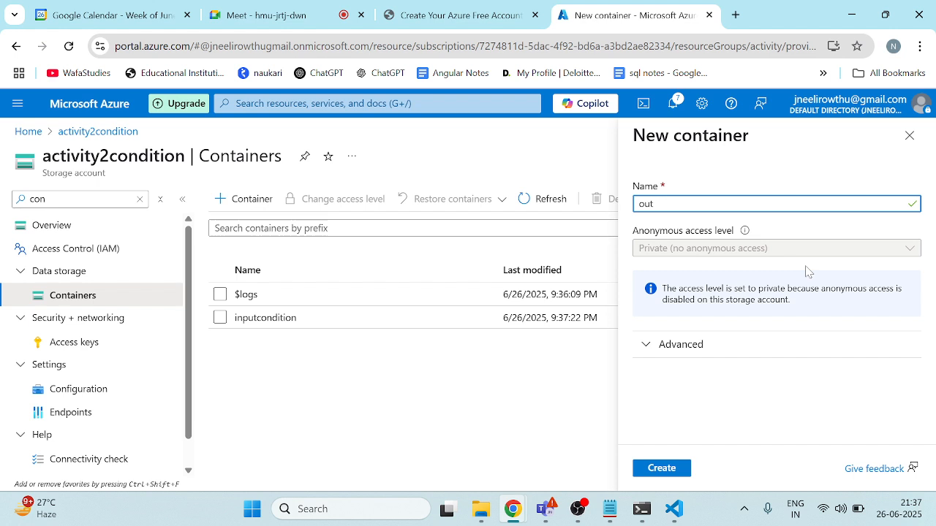
{"action": "type", "text": "putcondition"}
{"action": "left_click", "coordinate": [658, 466]}
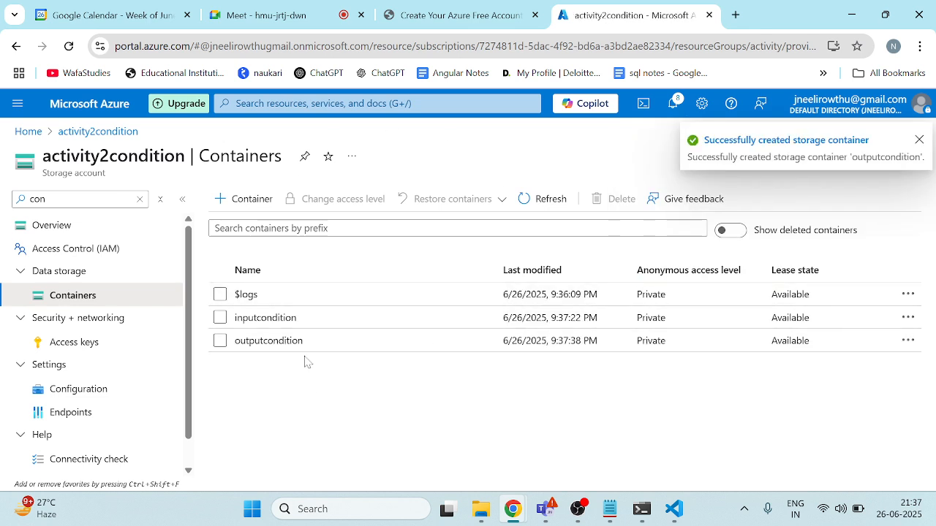
{"action": "left_click", "coordinate": [267, 320]}
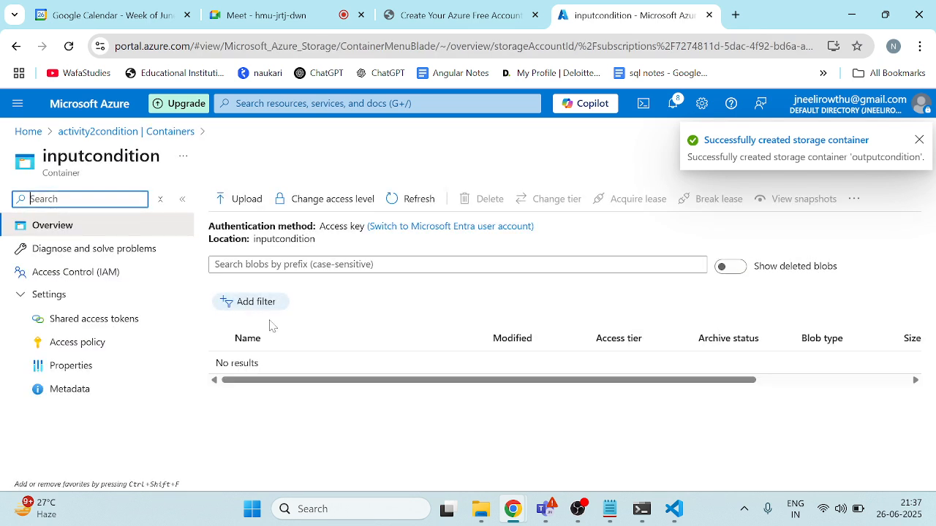
Step: In a new browser tab, search Google for "json files download" and download the Titanic Passengers JSON dataset from the TabLab samples page
{"action": "left_click", "coordinate": [735, 14]}
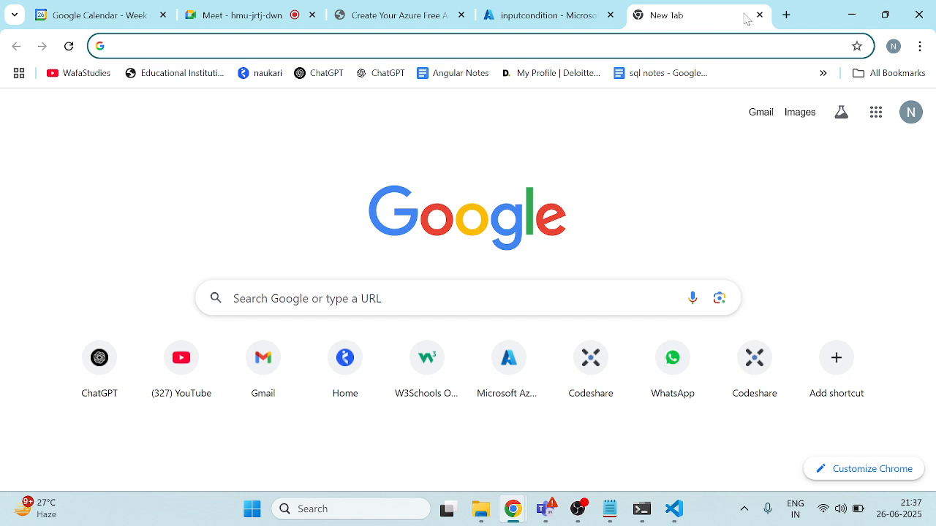
{"action": "type", "text": "json"}
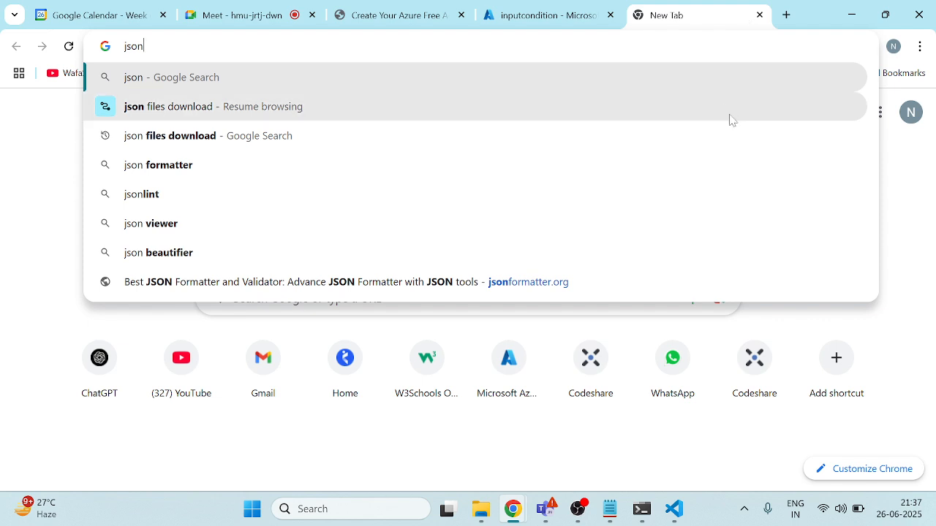
{"action": "left_click", "coordinate": [169, 136]}
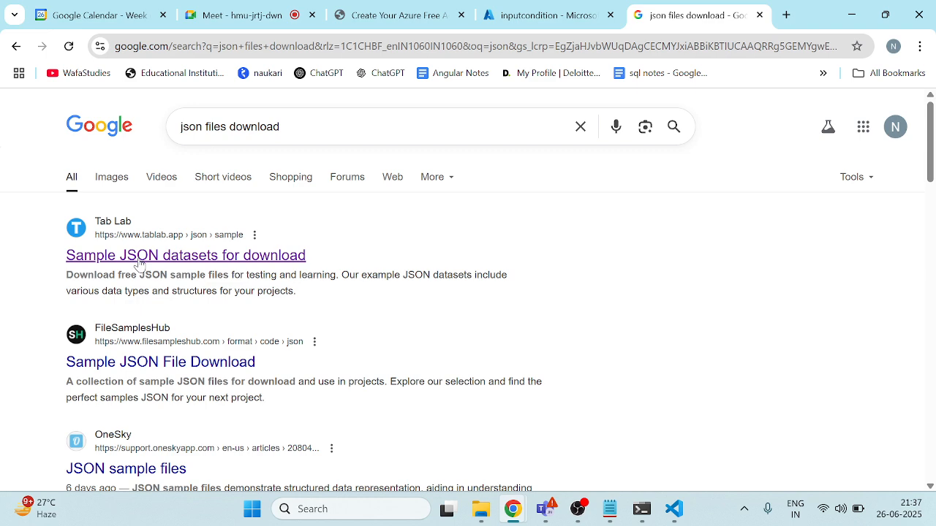
{"action": "left_click", "coordinate": [129, 255]}
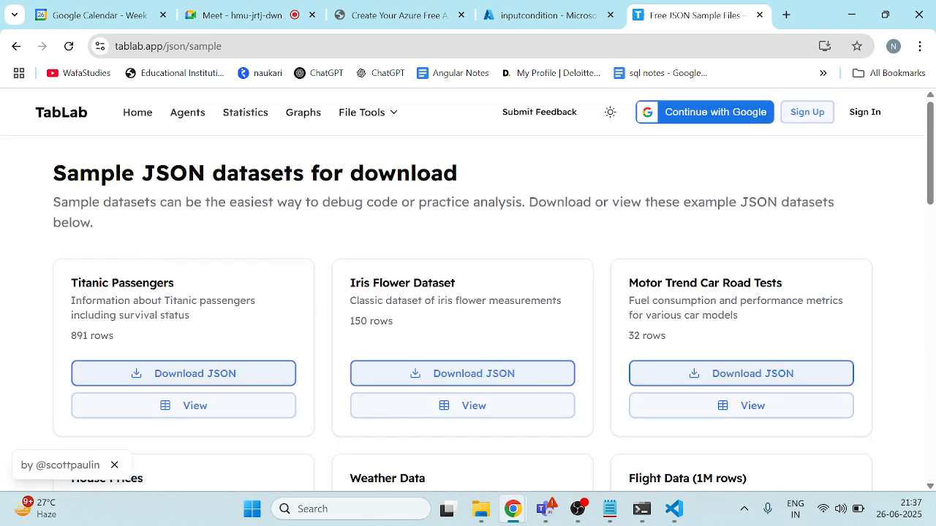
{"action": "scroll", "coordinate": [259, 271], "scroll_direction": "down", "scroll_amount": 1}
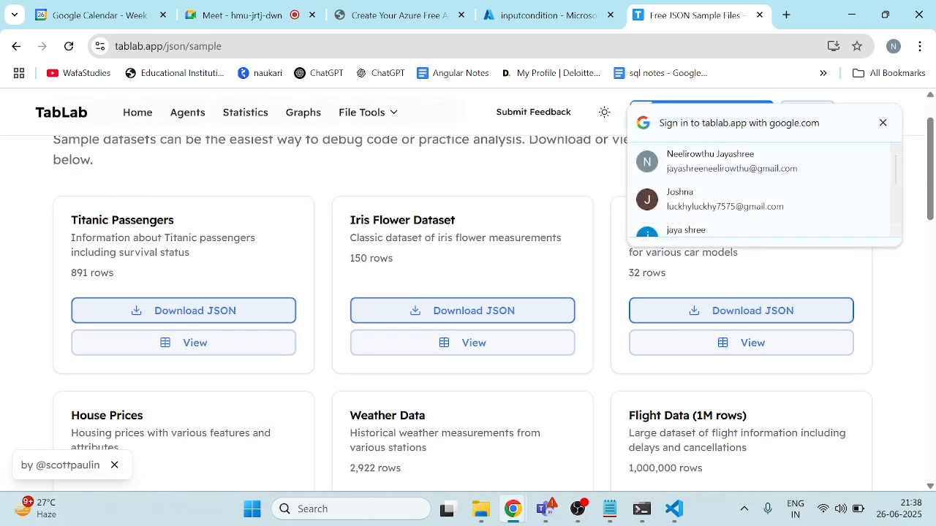
{"action": "left_click", "coordinate": [210, 314]}
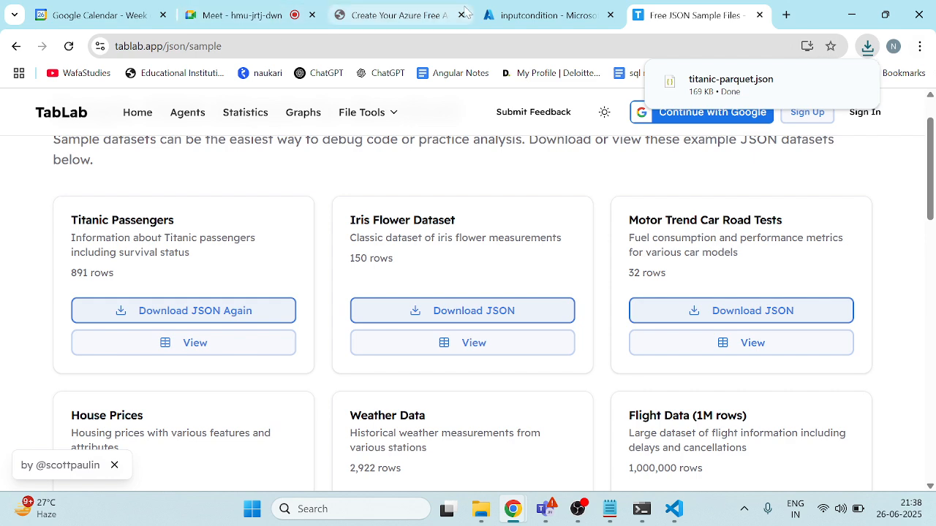
Step: Return to the inputcondition container in the Azure portal and upload titanic-parquet.json from the Downloads folder
{"action": "left_click", "coordinate": [521, 16]}
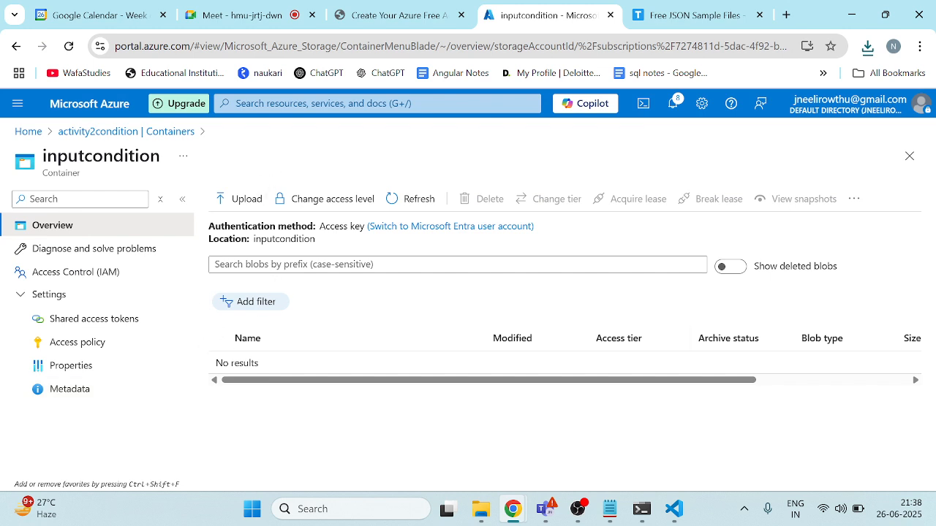
{"action": "left_click", "coordinate": [254, 205]}
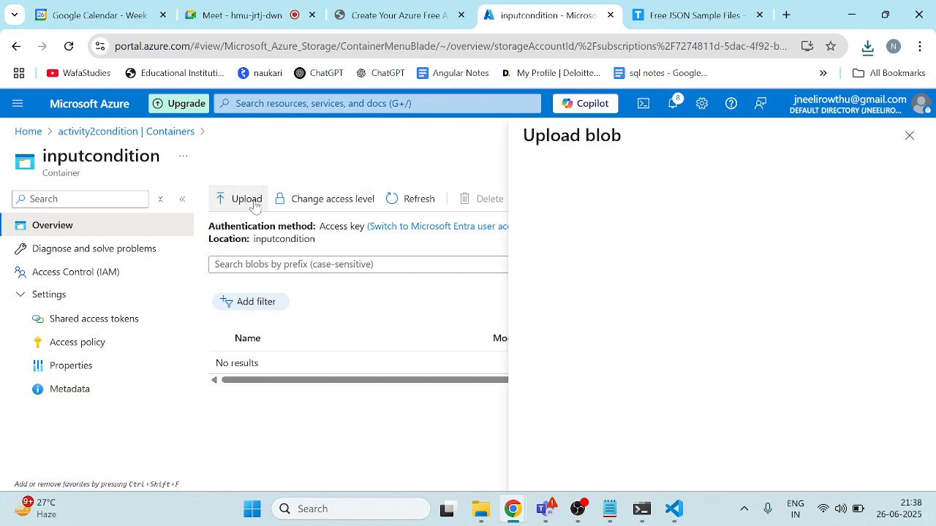
{"action": "left_click", "coordinate": [716, 281]}
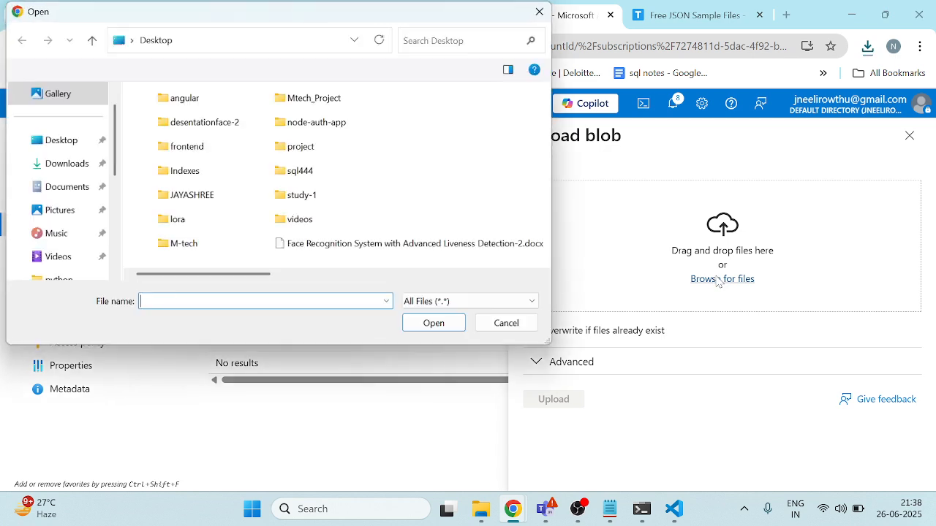
{"action": "left_click", "coordinate": [82, 162]}
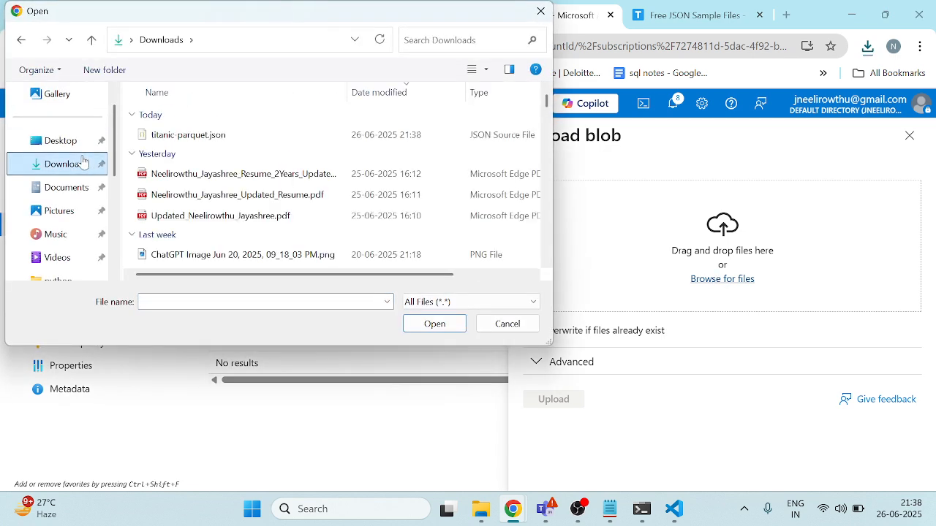
{"action": "left_click", "coordinate": [207, 139]}
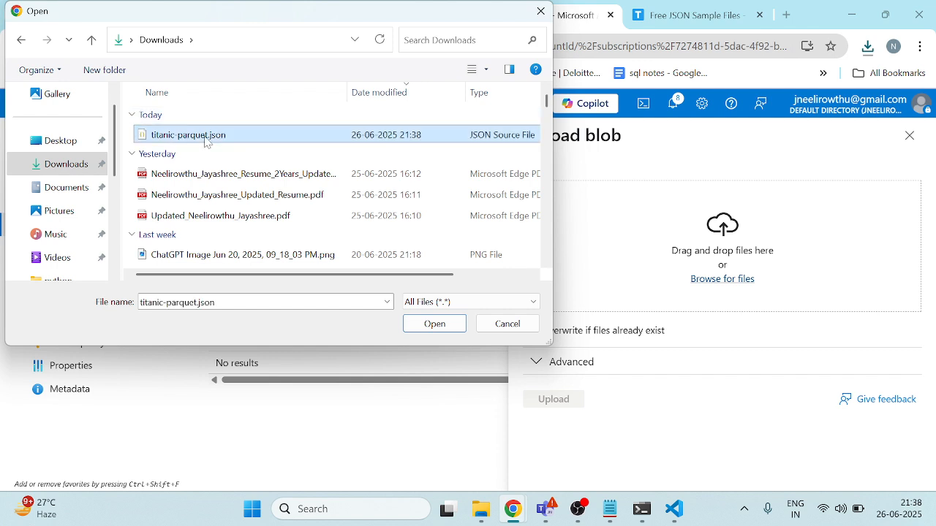
{"action": "left_click", "coordinate": [207, 139]}
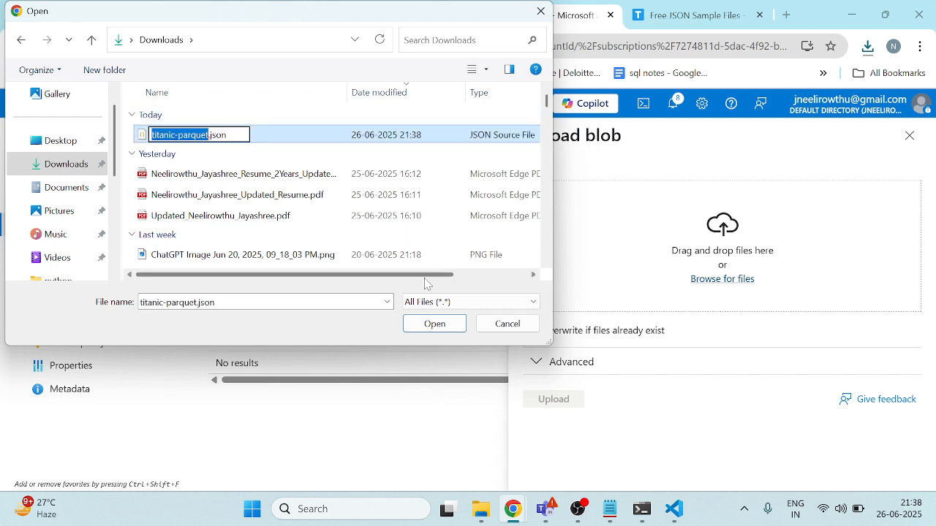
{"action": "left_click", "coordinate": [295, 141]}
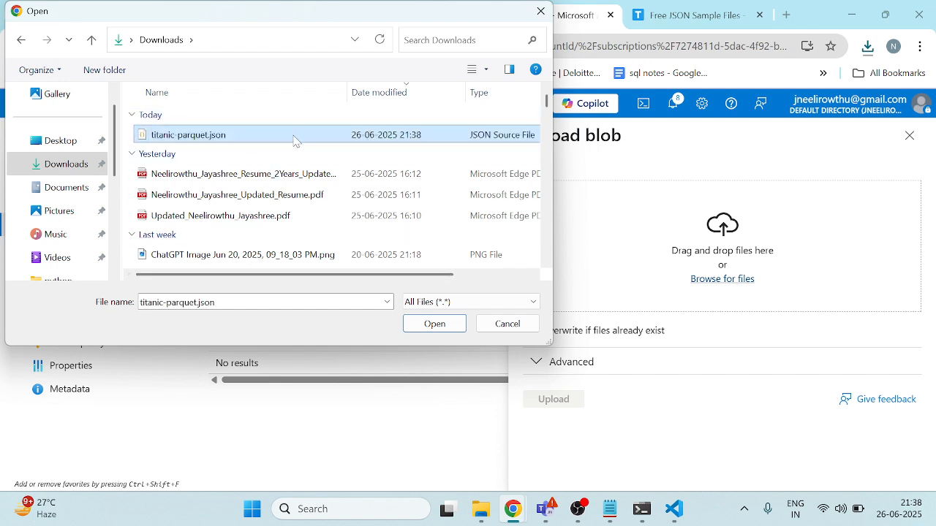
{"action": "left_click", "coordinate": [436, 324]}
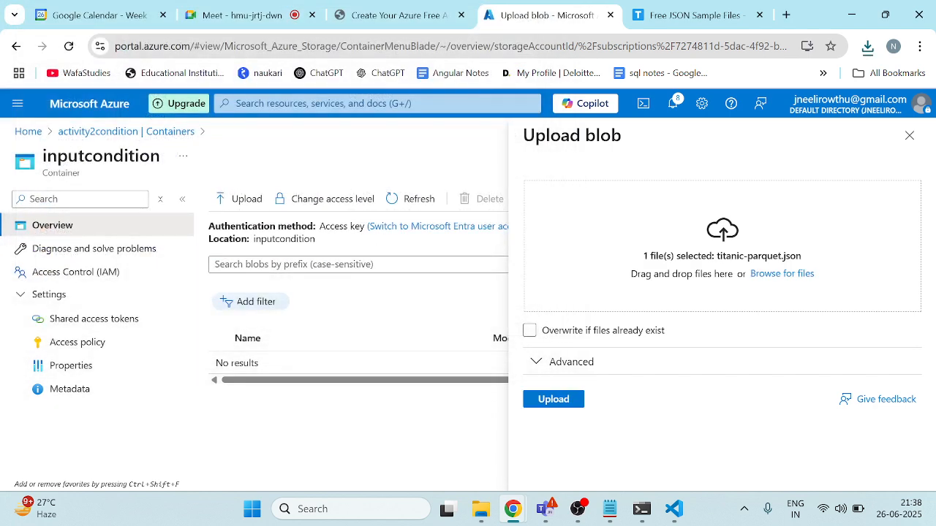
{"action": "left_click", "coordinate": [553, 402]}
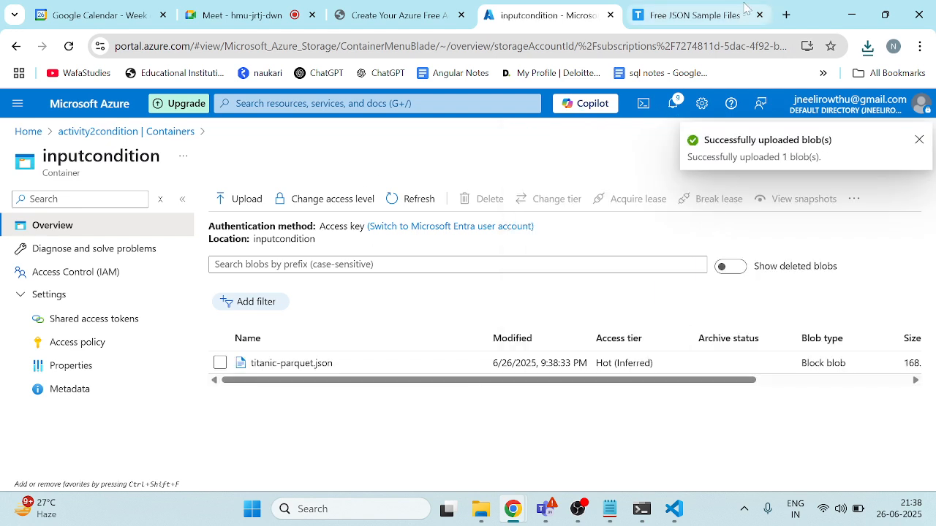
Step: In a new browser tab, search Google for "csv files download"
{"action": "left_click", "coordinate": [786, 14]}
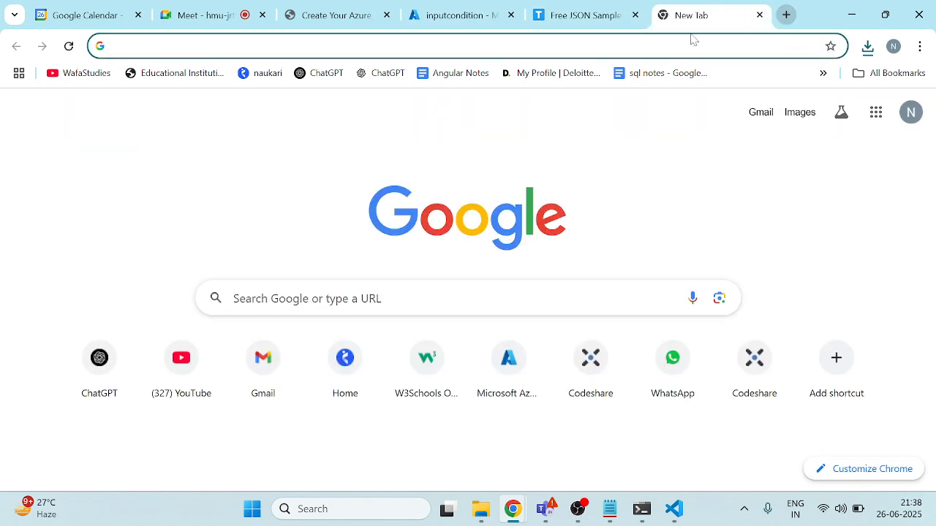
{"action": "type", "text": "cs"}
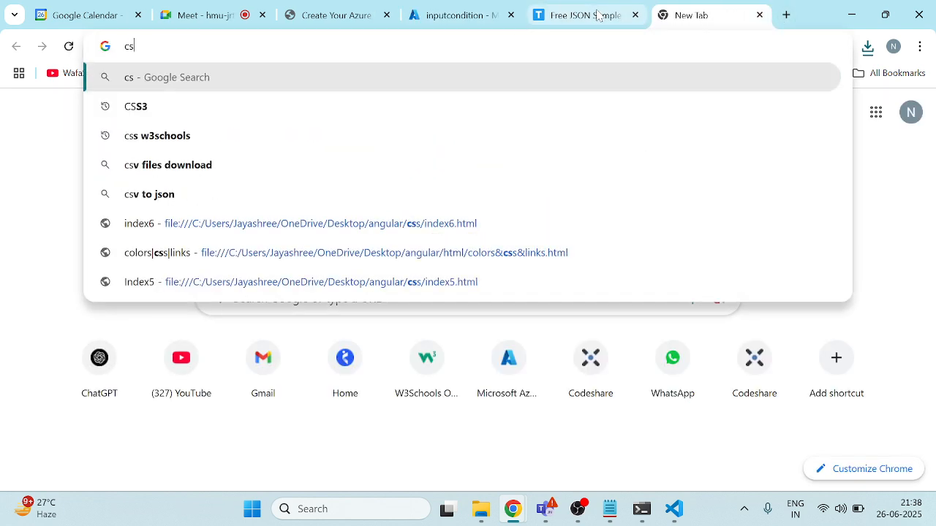
{"action": "type", "text": "v"}
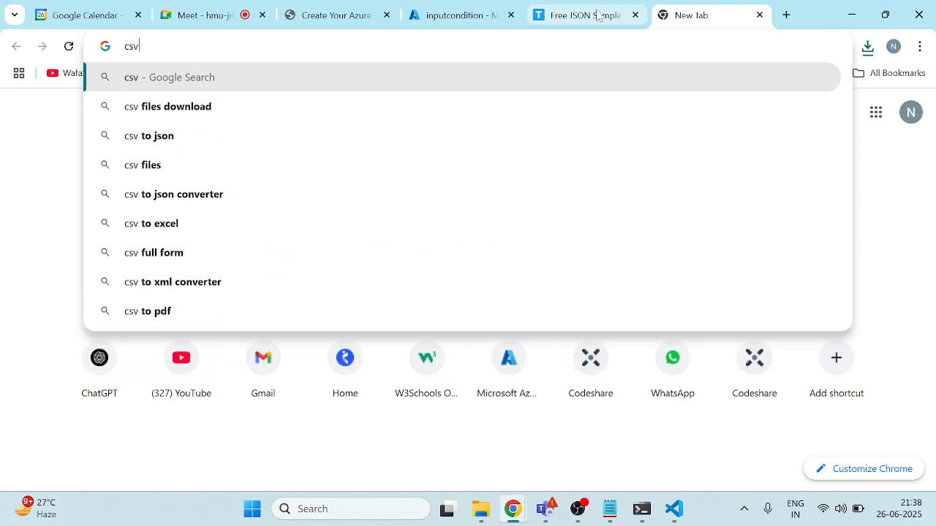
{"action": "key", "text": "Down"}
{"action": "left_click", "coordinate": [212, 107]}
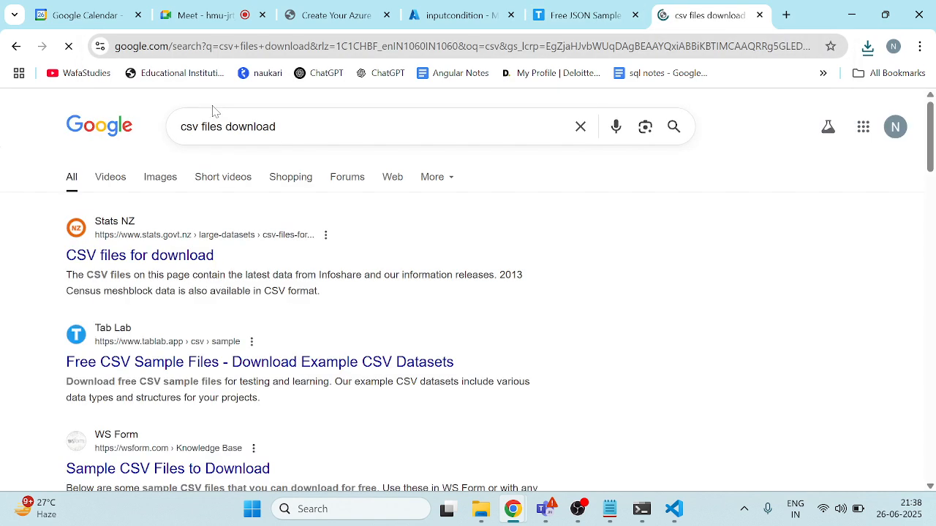
Step: Open the Stats NZ page of CSV files and download the "Business operations survey: 2022 – business finance" CSV
{"action": "left_click", "coordinate": [159, 262]}
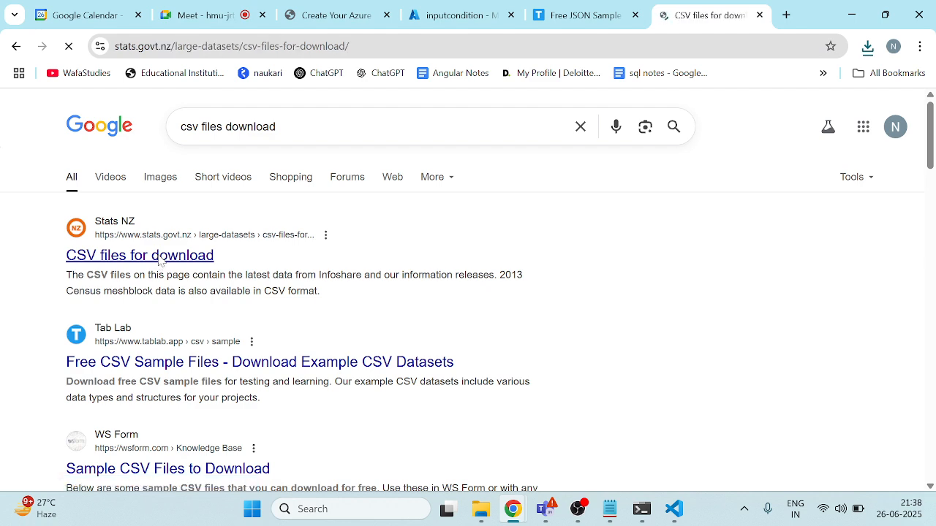
{"action": "scroll", "coordinate": [453, 335], "scroll_direction": "down", "scroll_amount": 7}
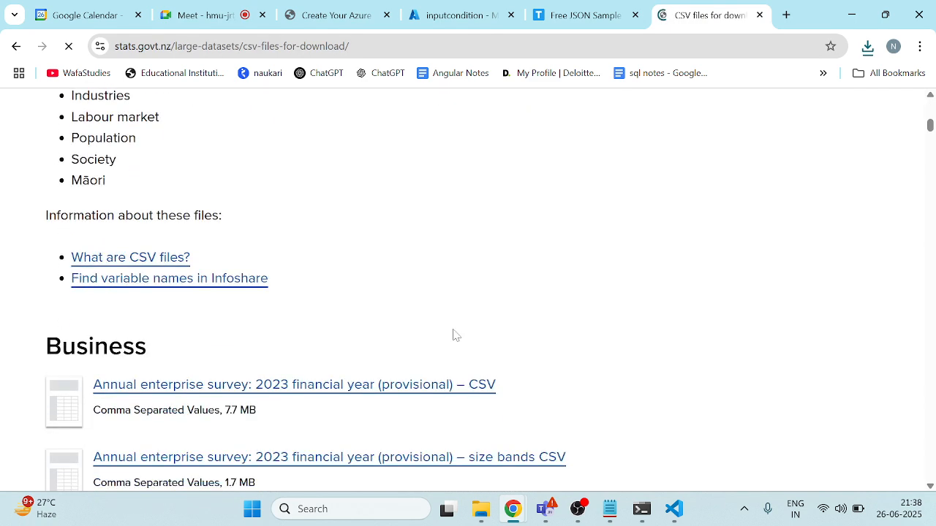
{"action": "scroll", "coordinate": [453, 335], "scroll_direction": "down", "scroll_amount": 8}
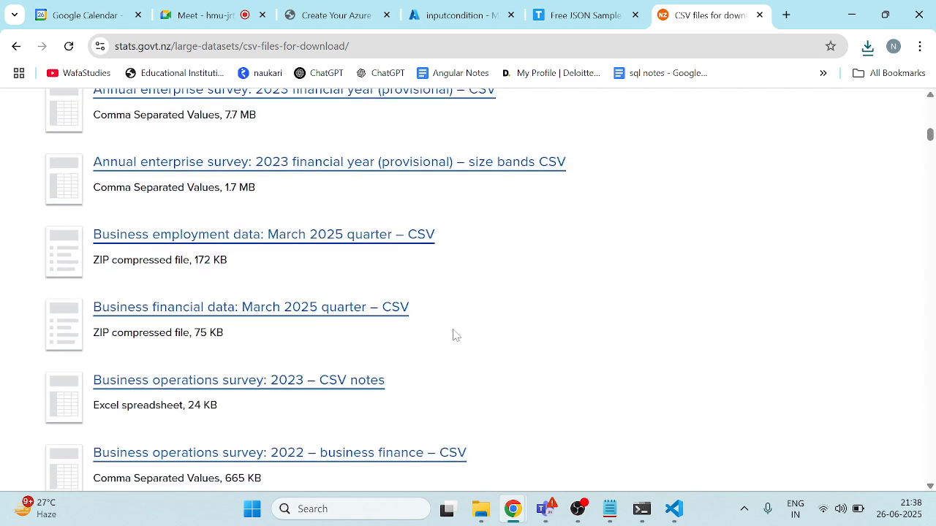
{"action": "scroll", "coordinate": [454, 335], "scroll_direction": "up", "scroll_amount": 1}
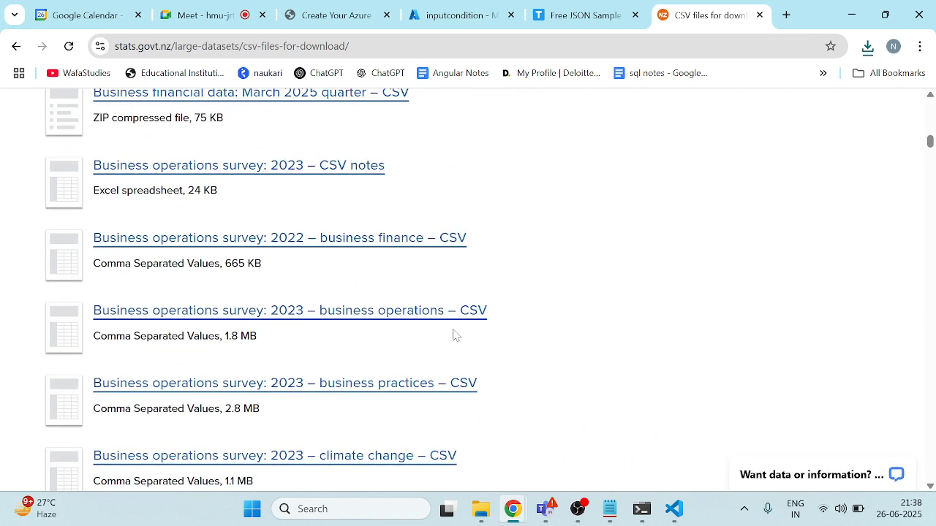
{"action": "scroll", "coordinate": [316, 213], "scroll_direction": "up", "scroll_amount": 2}
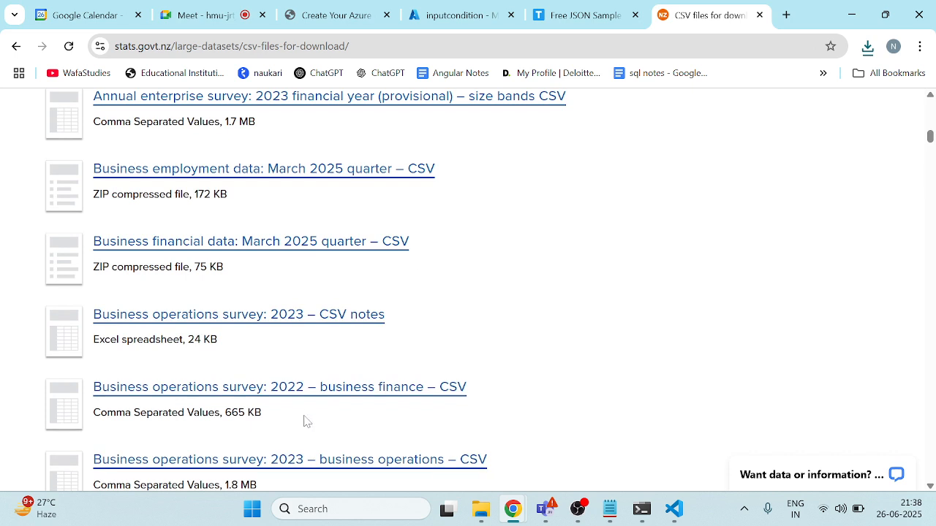
{"action": "left_click", "coordinate": [306, 393]}
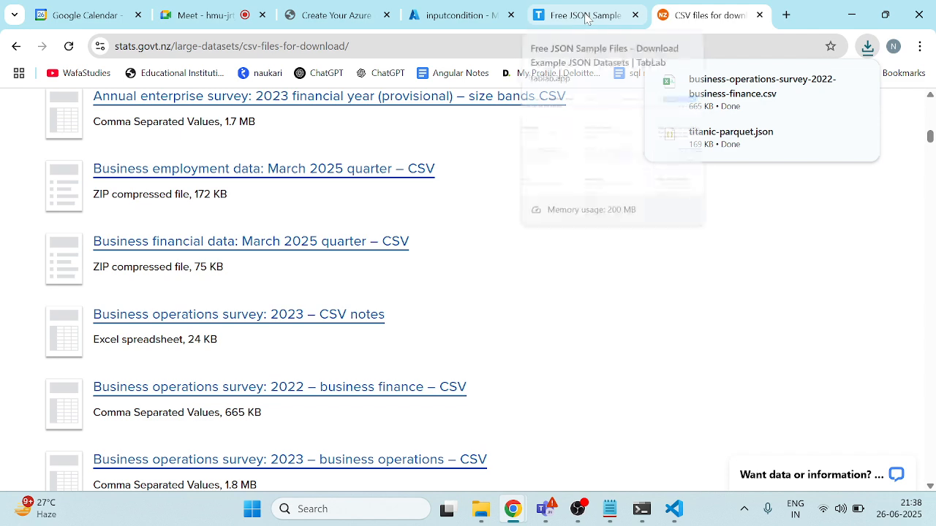
Step: Back in the inputcondition container, upload business-operations-survey-2022-business-finance.csv from the Downloads folder and dismiss the upload notification
{"action": "left_click", "coordinate": [446, 16]}
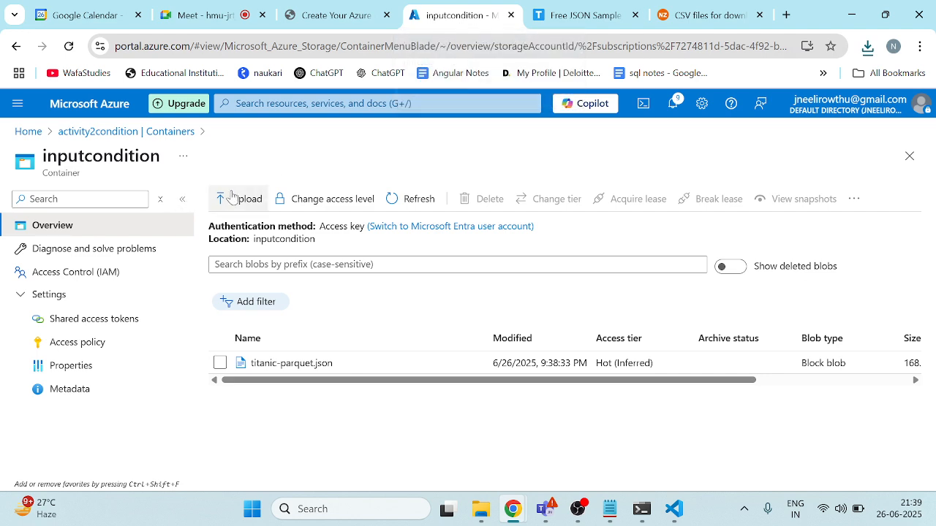
{"action": "left_click", "coordinate": [231, 198]}
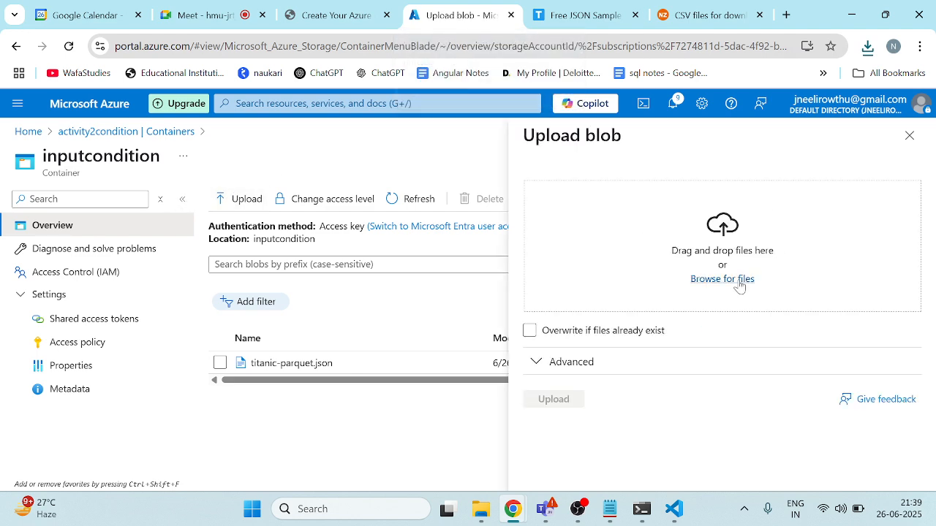
{"action": "left_click", "coordinate": [734, 281]}
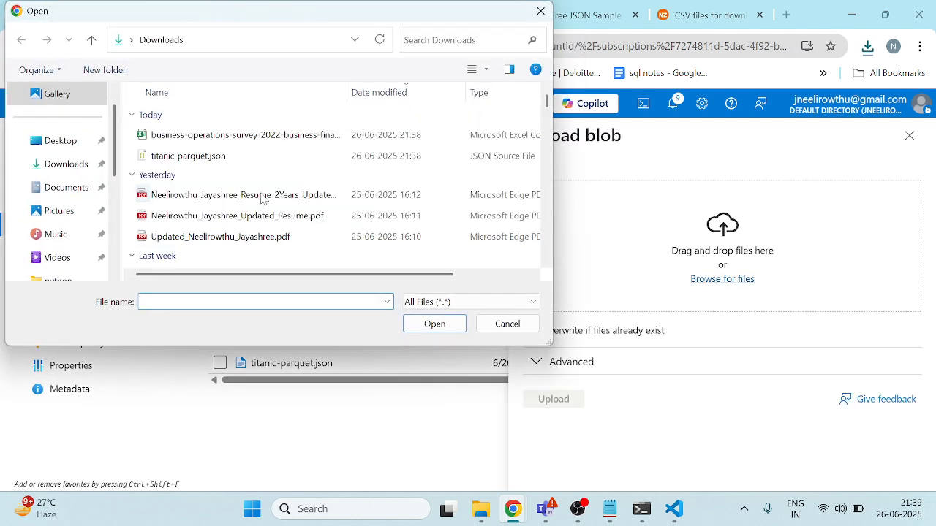
{"action": "left_click", "coordinate": [215, 140]}
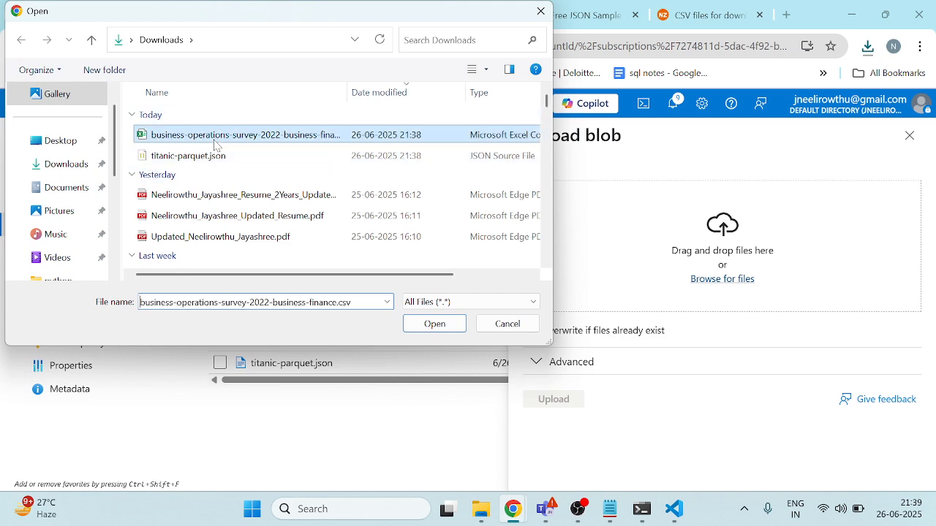
{"action": "left_click", "coordinate": [434, 324]}
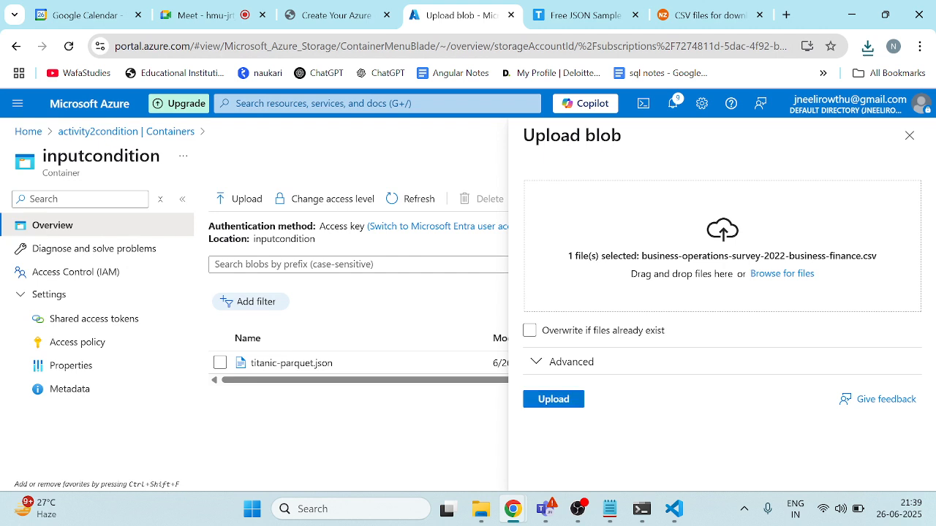
{"action": "left_click", "coordinate": [555, 400]}
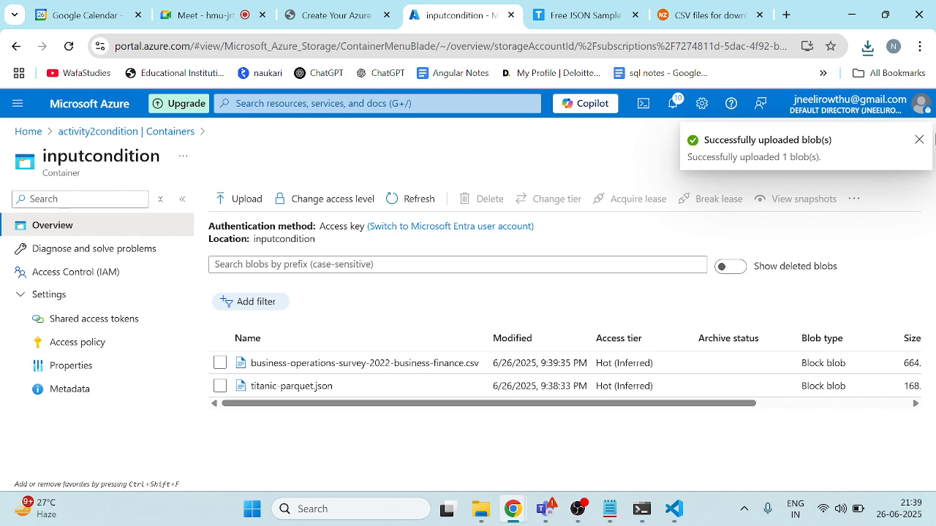
{"action": "left_click", "coordinate": [918, 141]}
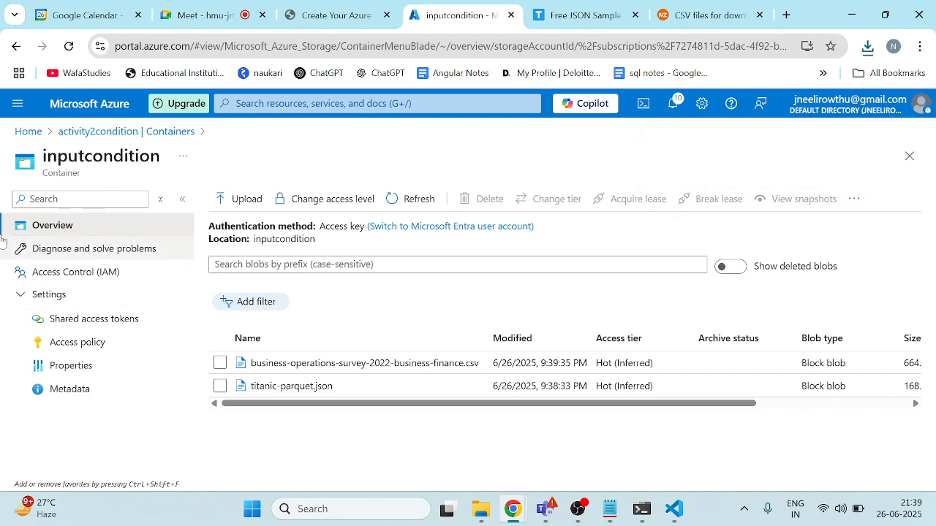
Step: Open the outputcondition container of the activity2condition storage account, upload titanic-parquet.json to it and dismiss the notification
{"action": "left_click", "coordinate": [183, 133]}
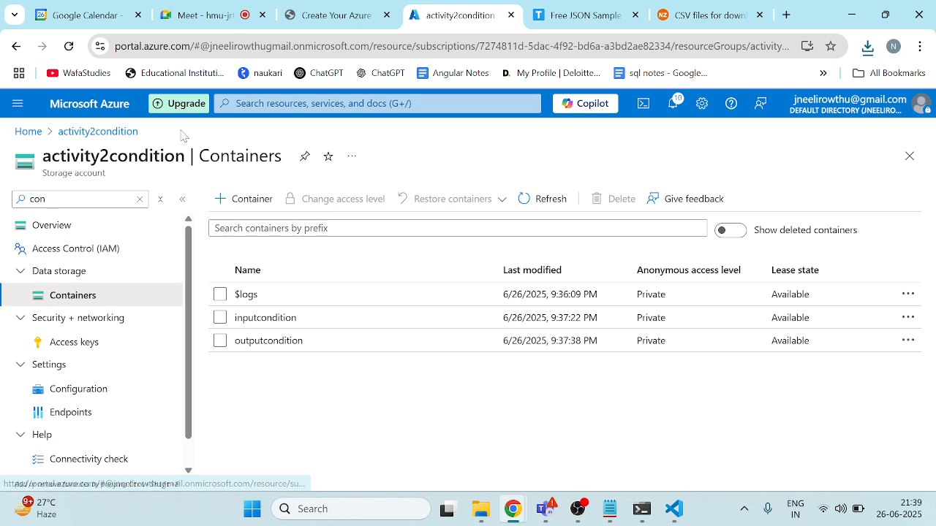
{"action": "left_click", "coordinate": [281, 341]}
{"action": "left_click", "coordinate": [247, 200]}
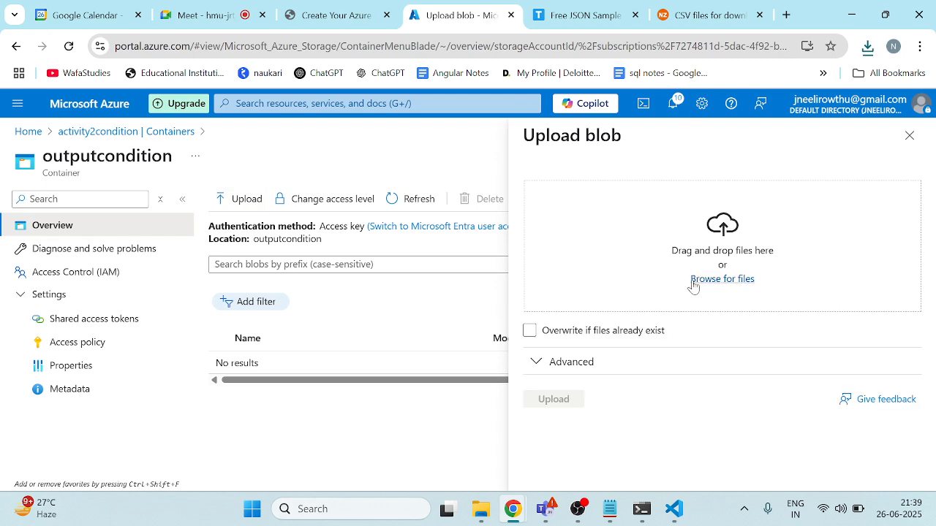
{"action": "left_click", "coordinate": [693, 285]}
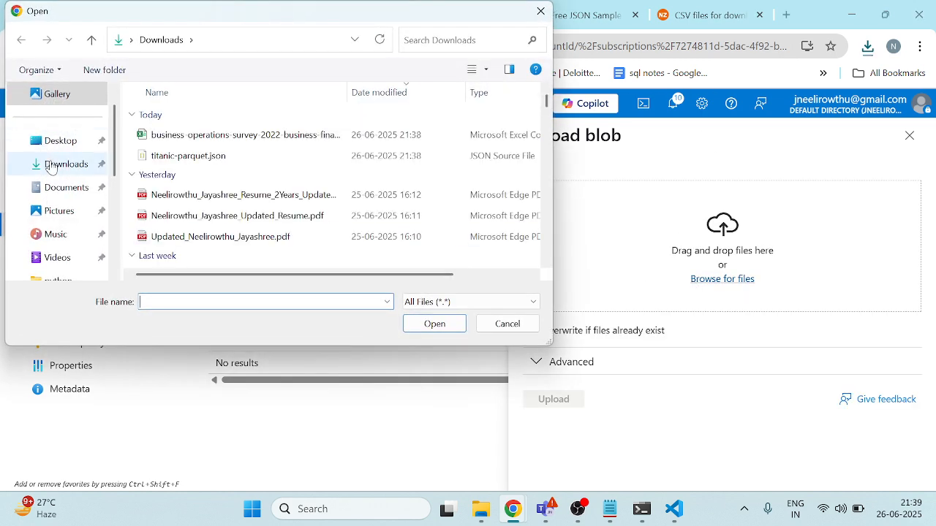
{"action": "left_click", "coordinate": [213, 156]}
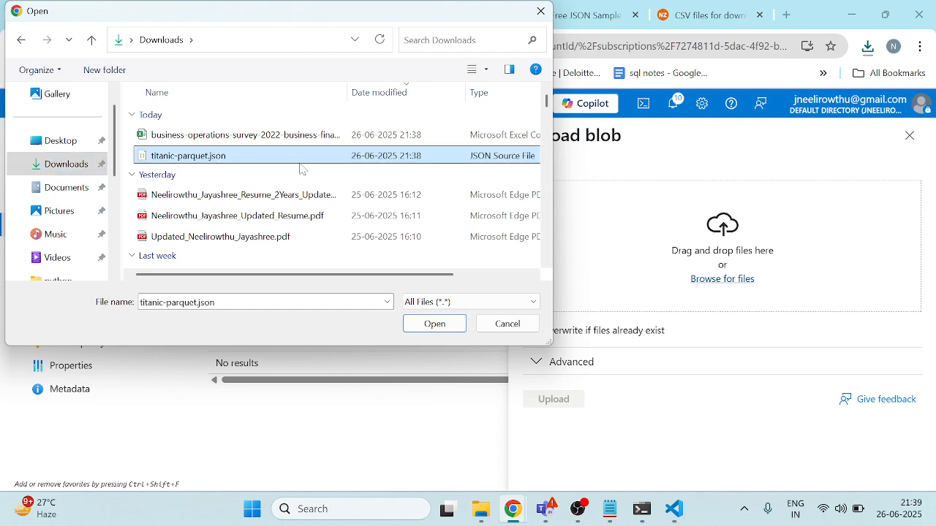
{"action": "left_click", "coordinate": [436, 324]}
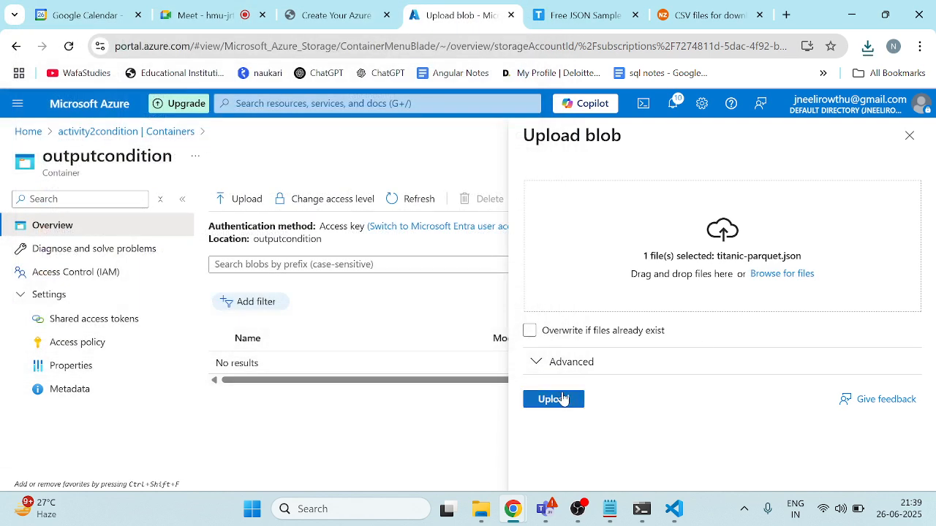
{"action": "left_click", "coordinate": [553, 400]}
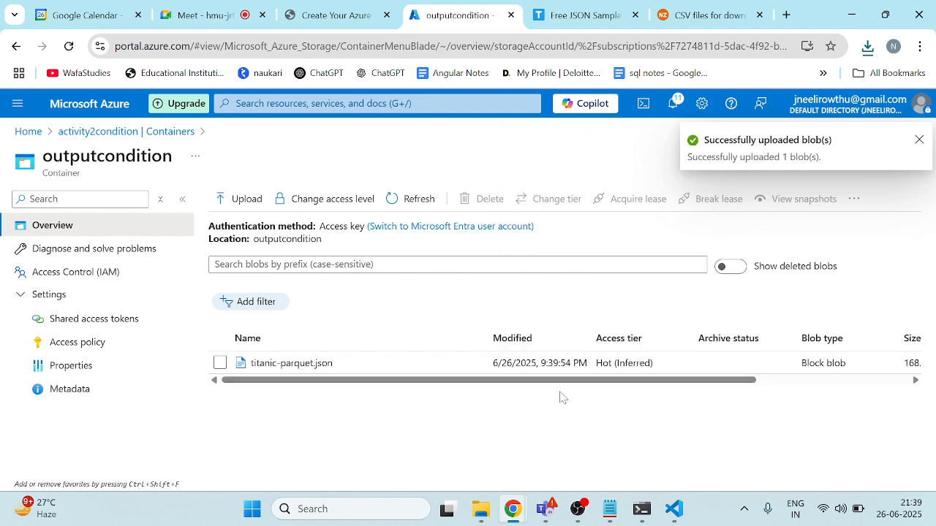
{"action": "left_click", "coordinate": [919, 140]}
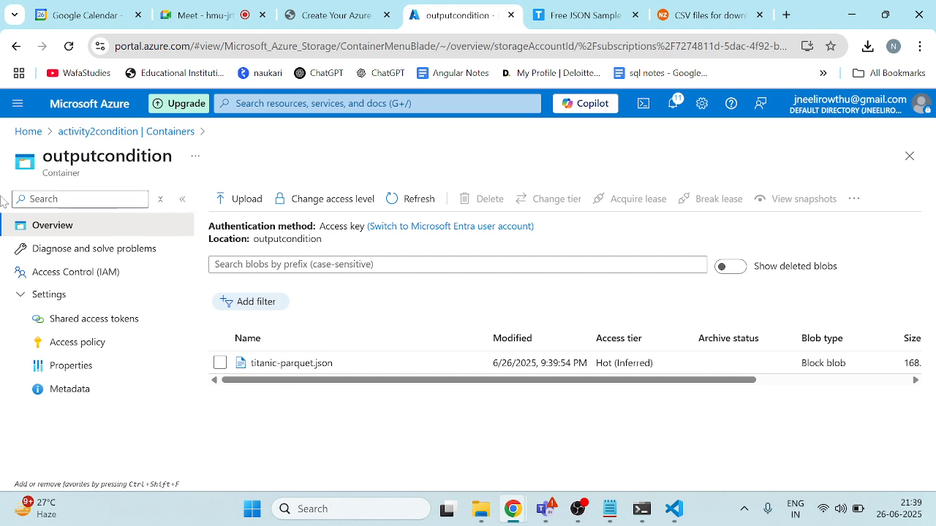
Step: From the Azure portal home, find "azure data factory" in the marketplace and start creating a Data Factory resource
{"action": "left_click", "coordinate": [27, 131]}
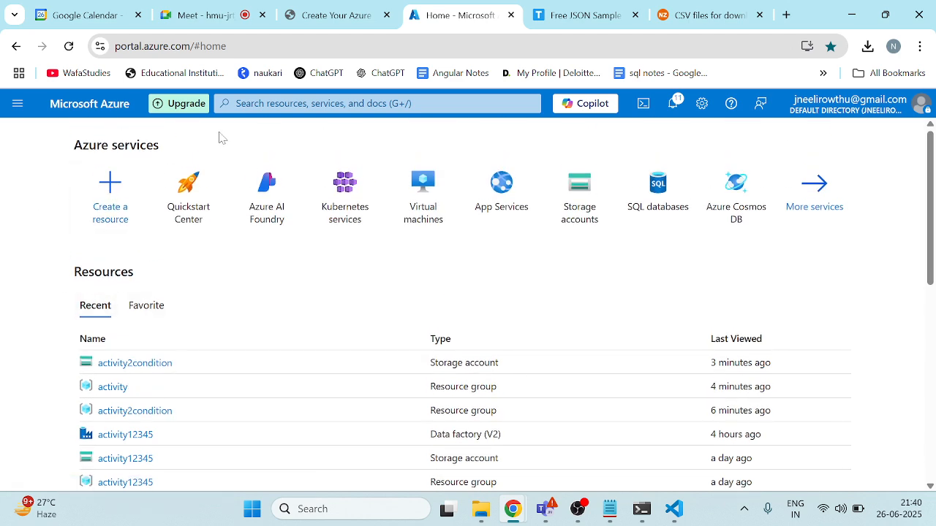
{"action": "left_click", "coordinate": [292, 104]}
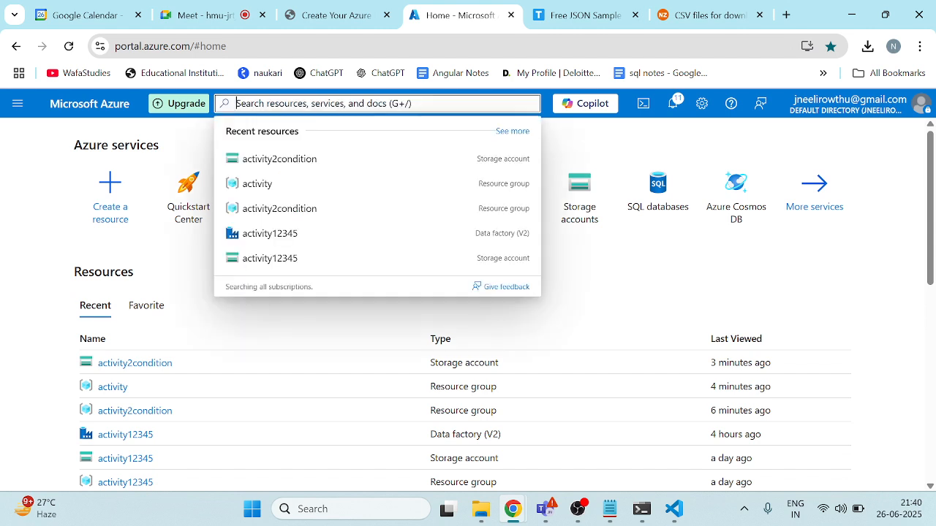
{"action": "left_click", "coordinate": [119, 202]}
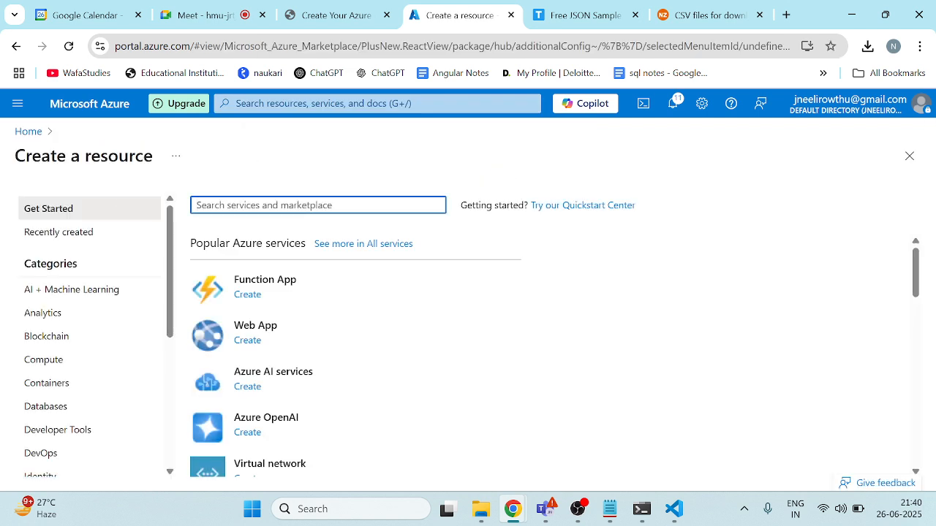
{"action": "type", "text": "az"}
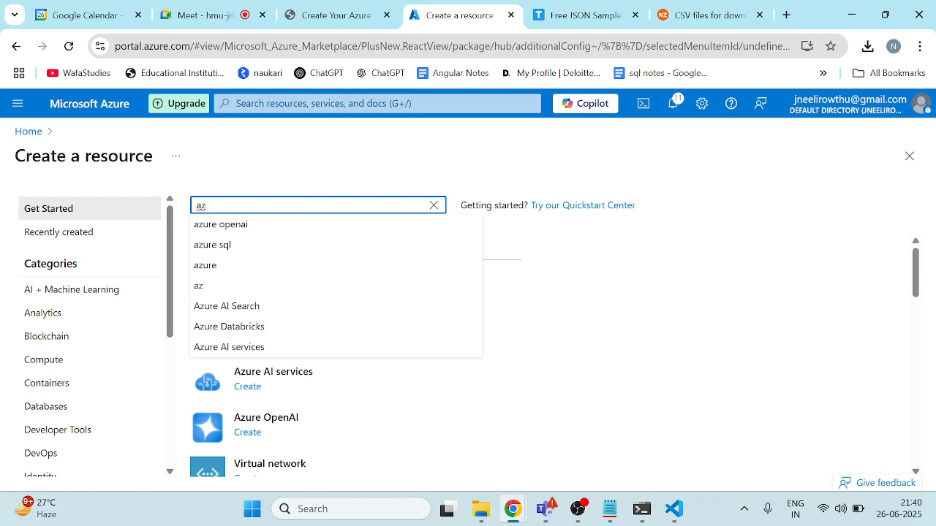
{"action": "type", "text": "ure d"}
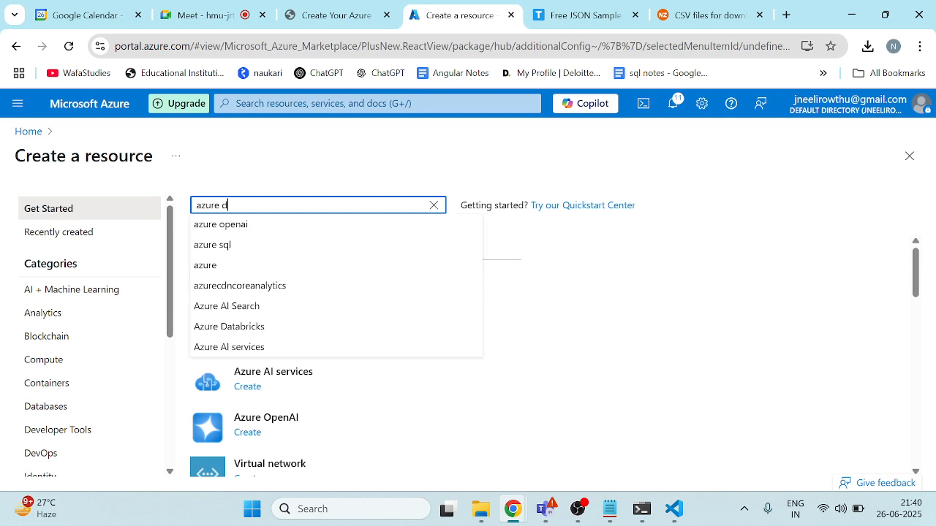
{"action": "type", "text": "ata f"}
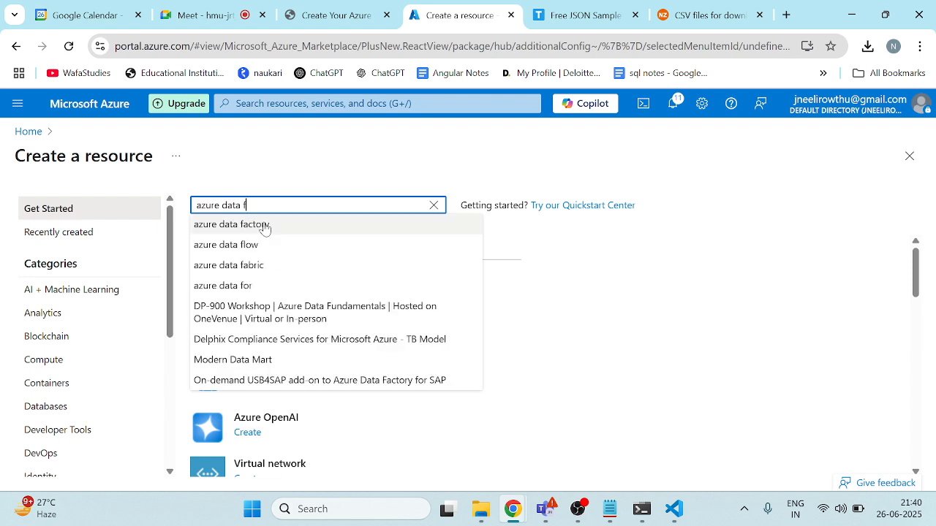
{"action": "left_click", "coordinate": [264, 226]}
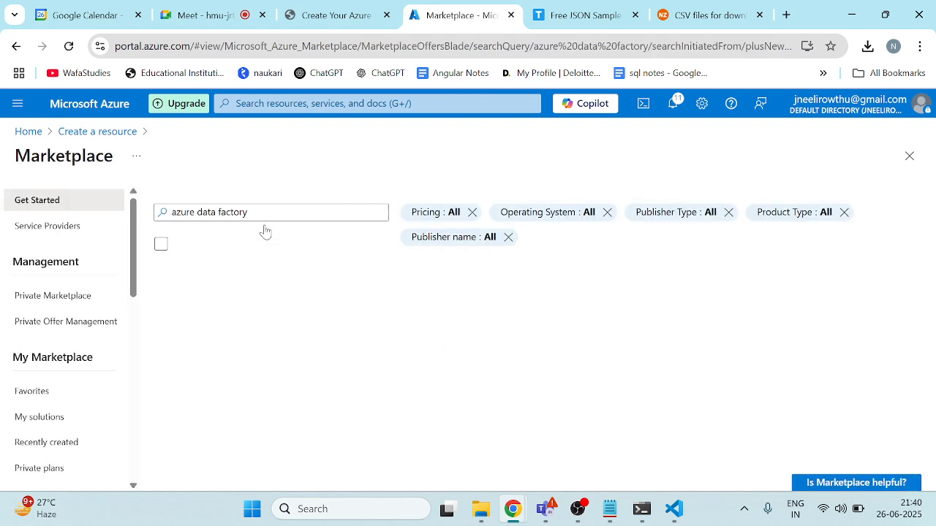
{"action": "left_click", "coordinate": [253, 418]}
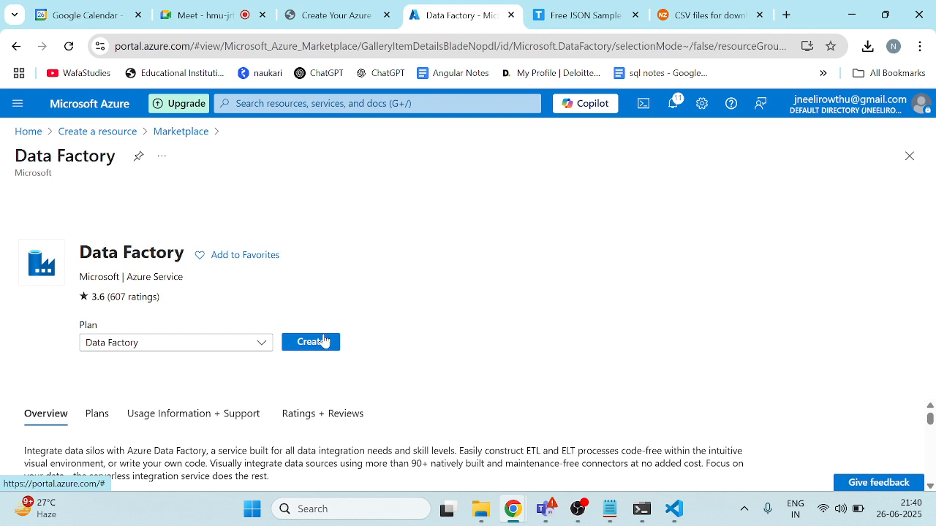
{"action": "left_click", "coordinate": [310, 347]}
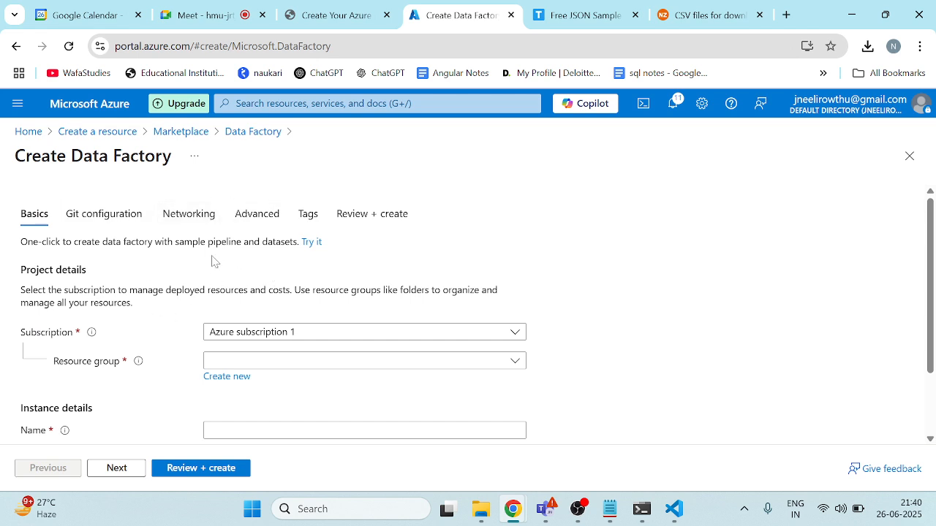
Step: Assign the new data factory to the resource group activity2 and name it activity2condition
{"action": "left_click", "coordinate": [359, 362]}
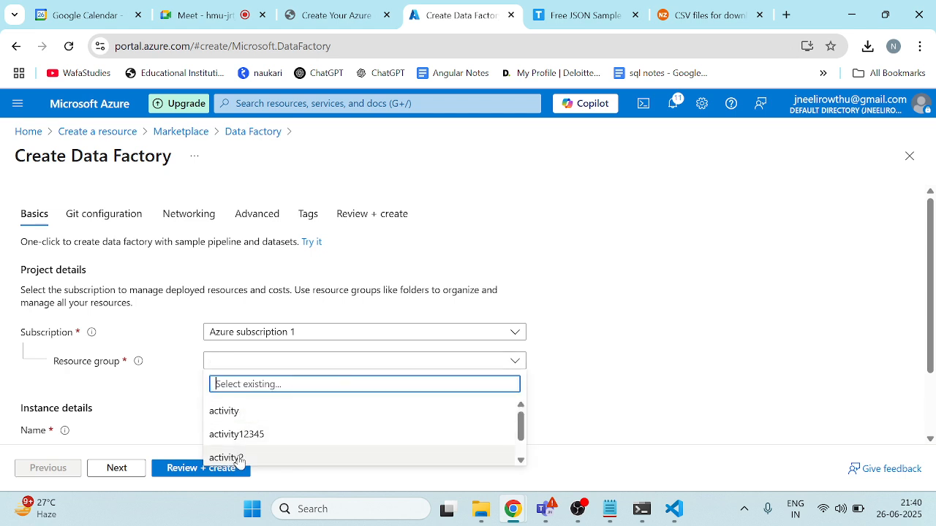
{"action": "left_click", "coordinate": [240, 460]}
{"action": "scroll", "coordinate": [420, 366], "scroll_direction": "down", "scroll_amount": 1}
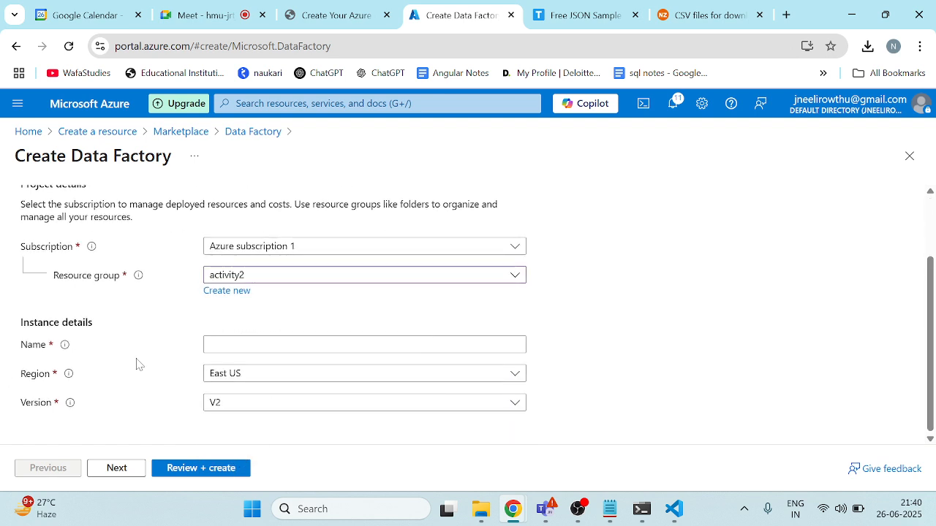
{"action": "left_click", "coordinate": [233, 346]}
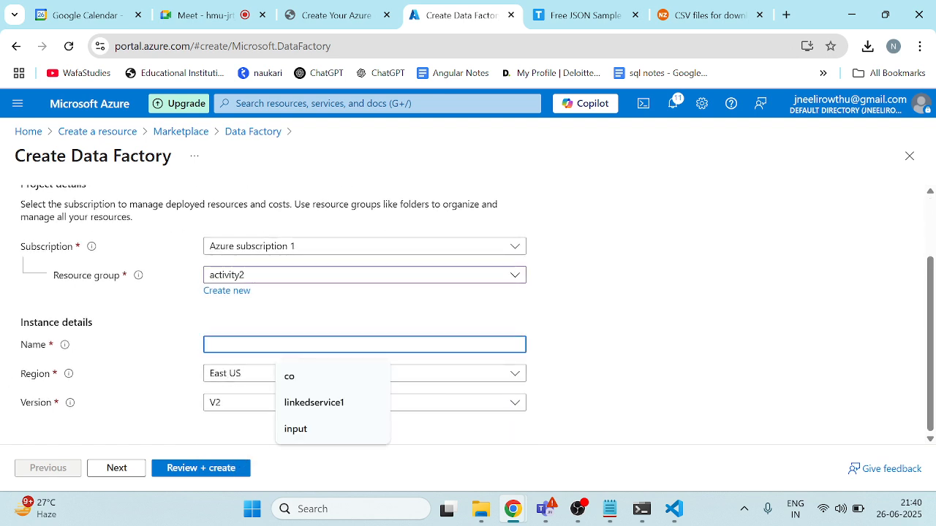
{"action": "type", "text": "activity2condition"}
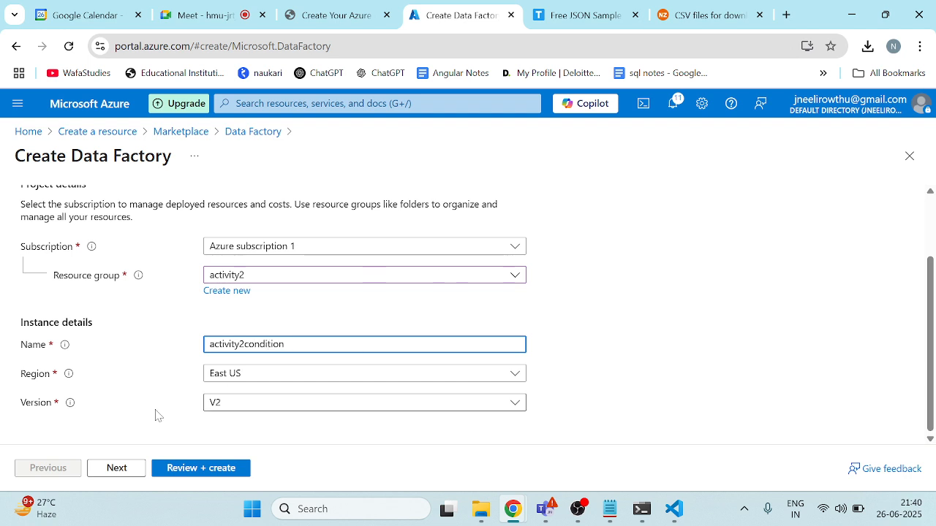
Step: Keep the default Git, networking, advanced and tag settings, create the data factory and dismiss the deployment notification
{"action": "left_click", "coordinate": [108, 472]}
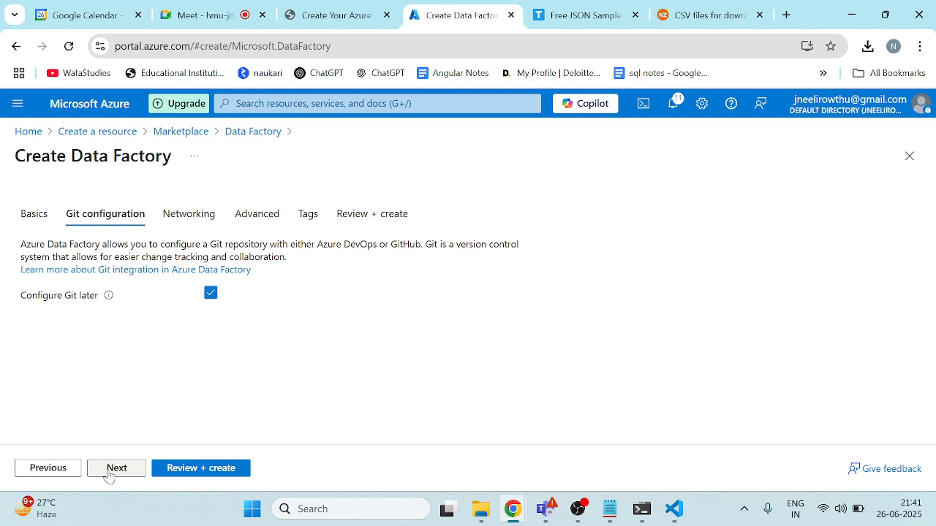
{"action": "left_click", "coordinate": [108, 472]}
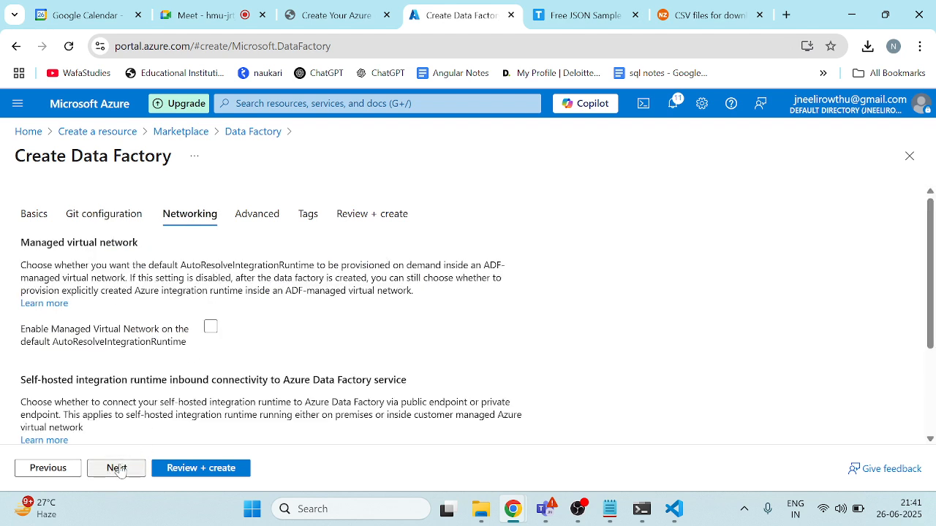
{"action": "left_click", "coordinate": [119, 470]}
{"action": "left_click", "coordinate": [118, 468]}
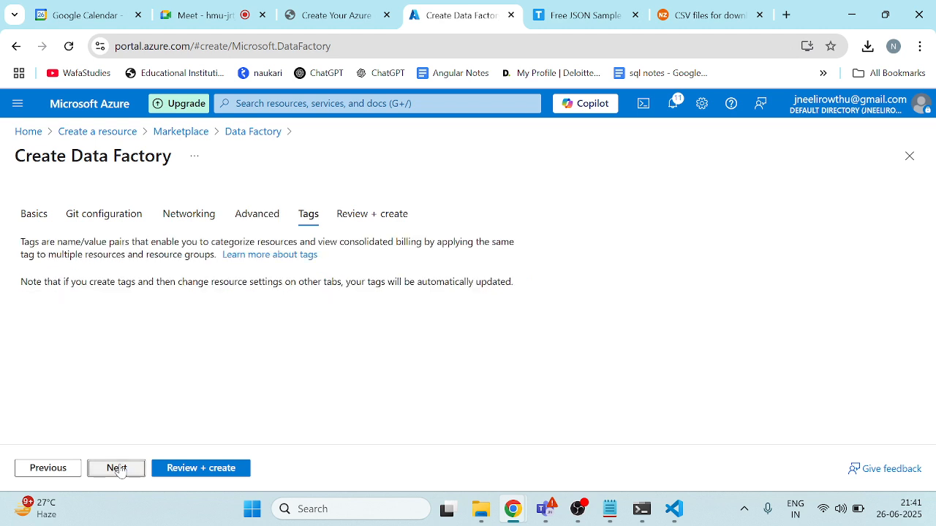
{"action": "left_click", "coordinate": [118, 468]}
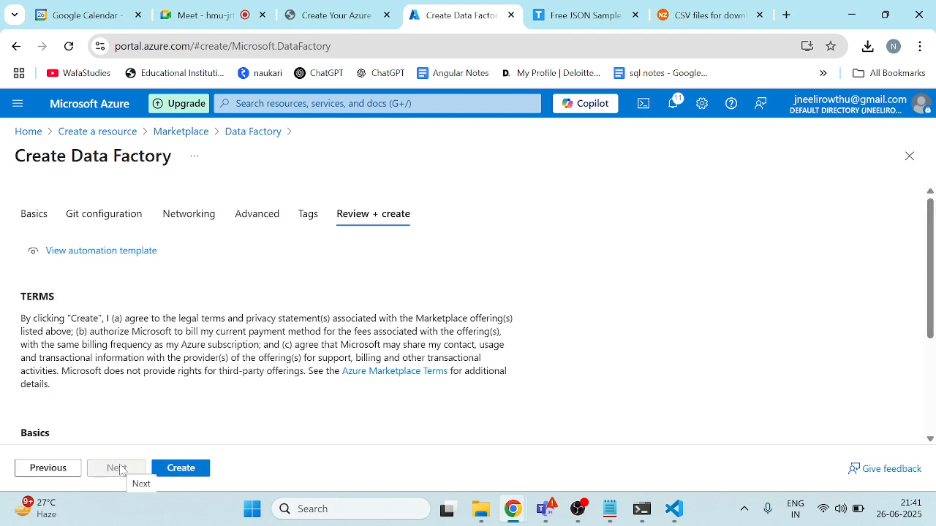
{"action": "left_click", "coordinate": [182, 474]}
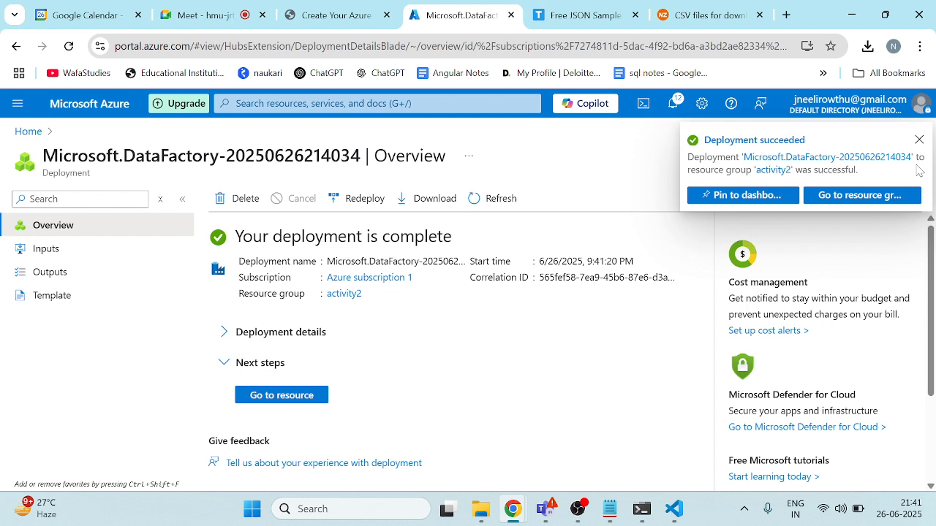
{"action": "left_click", "coordinate": [920, 140]}
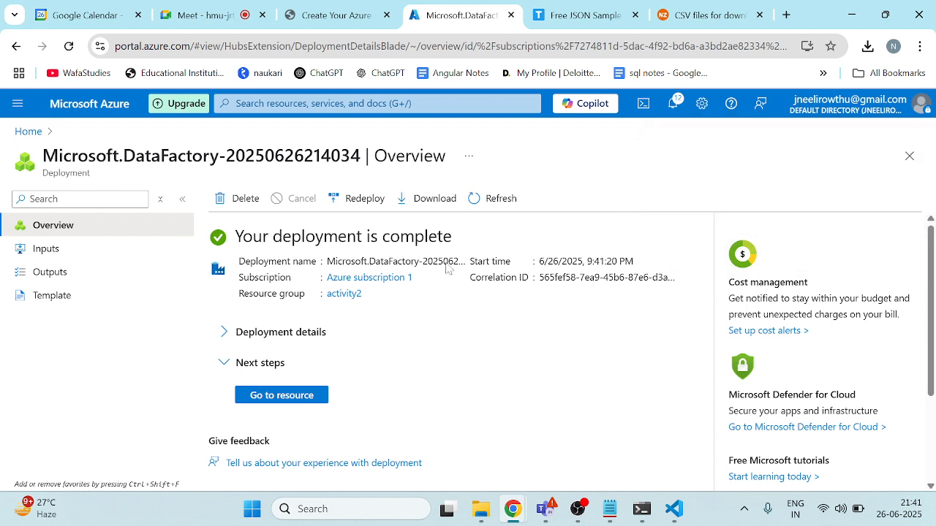
Step: Open the deployed activity2condition data factory from the activity2 resource group and launch Azure Data Factory Studio
{"action": "left_click", "coordinate": [280, 400]}
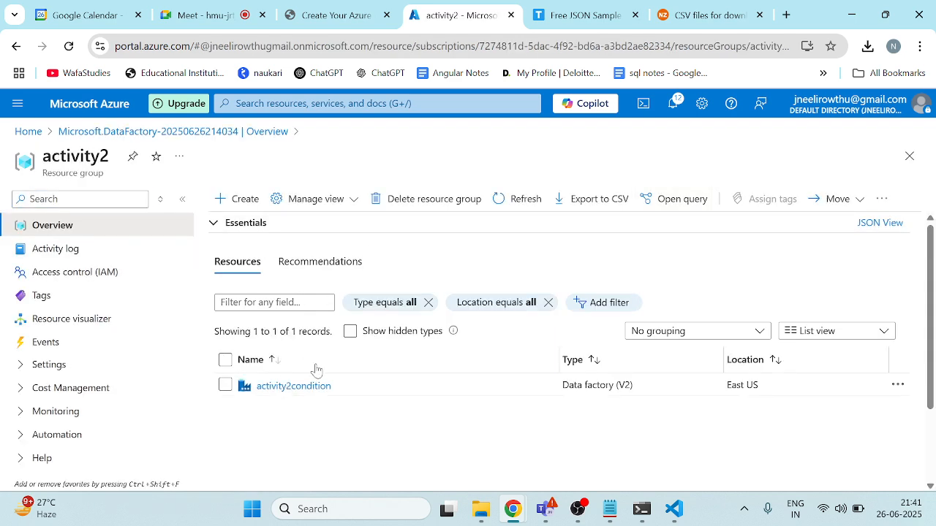
{"action": "left_click", "coordinate": [314, 387]}
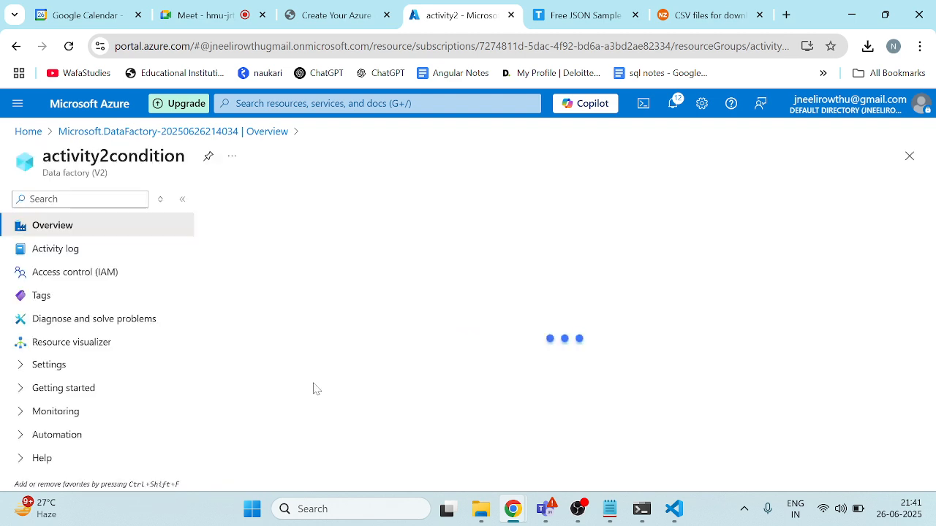
{"action": "scroll", "coordinate": [445, 369], "scroll_direction": "down", "scroll_amount": 3}
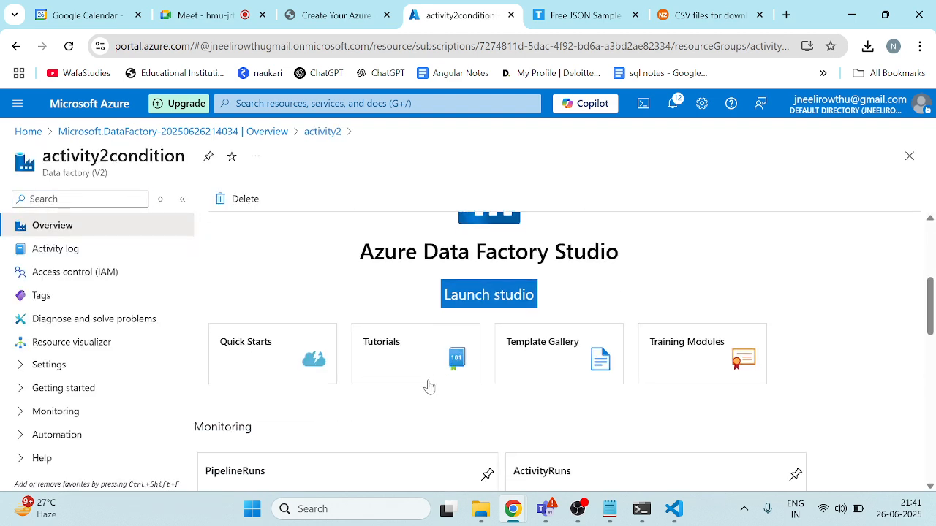
{"action": "left_click", "coordinate": [490, 311]}
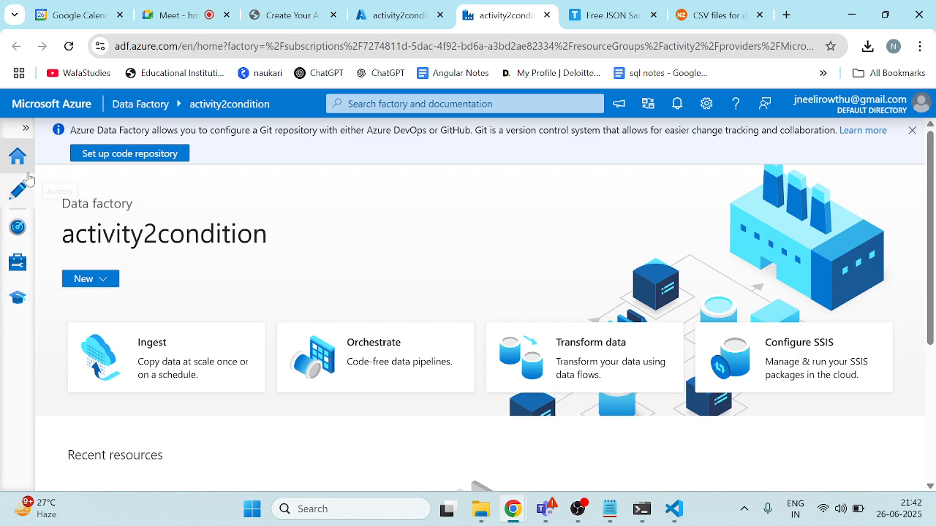
Step: Look through the studio's Author, Home, Monitor, Manage and Learning Center pages, including the pipeline runs columns and linked services
{"action": "left_click", "coordinate": [21, 206]}
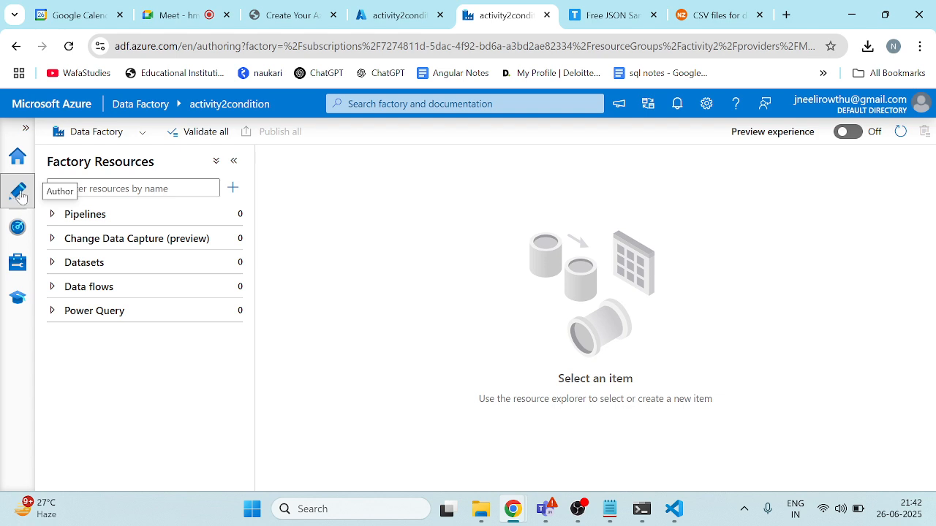
{"action": "left_click", "coordinate": [13, 152]}
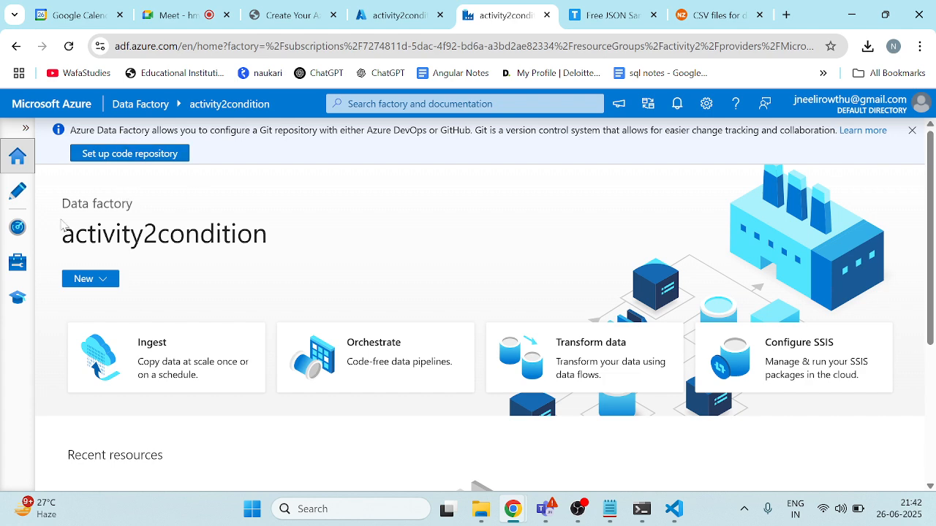
{"action": "left_click", "coordinate": [19, 229]}
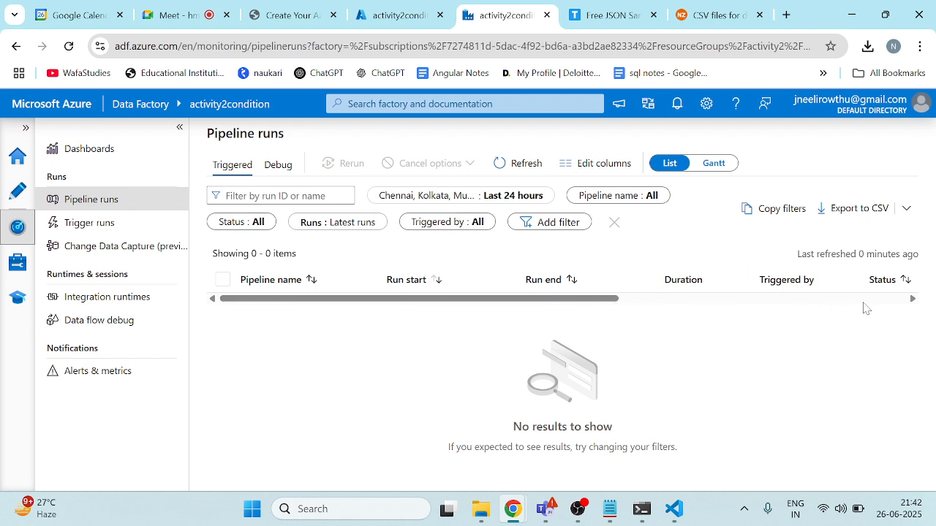
{"action": "scroll", "coordinate": [654, 309], "scroll_direction": "right", "scroll_amount": 5}
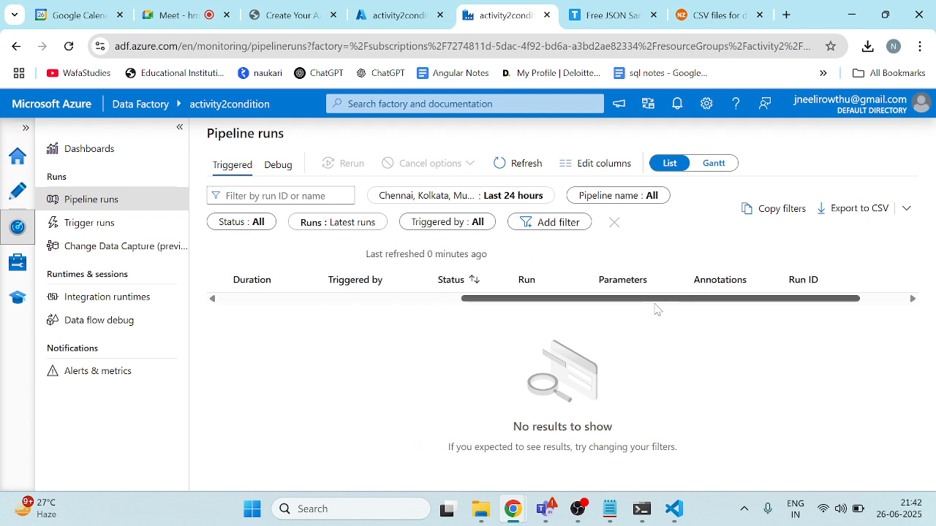
{"action": "scroll", "coordinate": [656, 310], "scroll_direction": "left", "scroll_amount": 5}
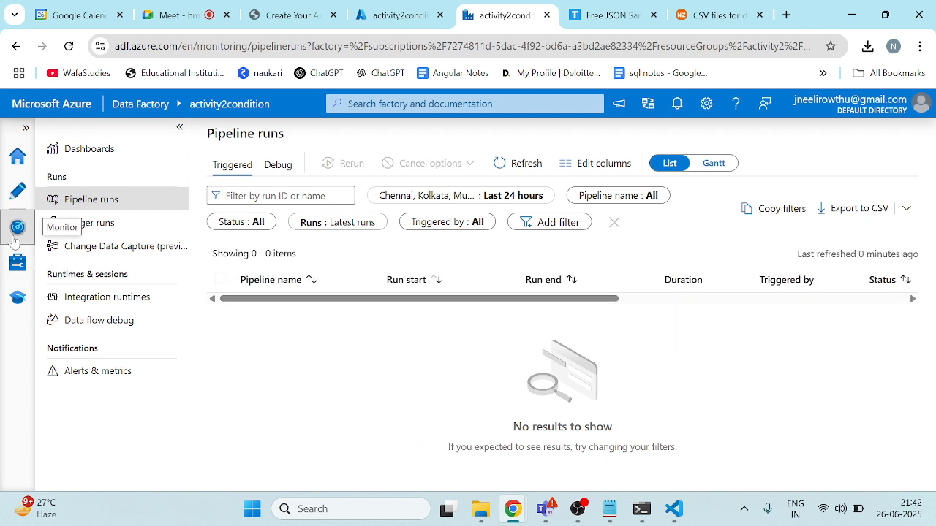
{"action": "left_click", "coordinate": [16, 265]}
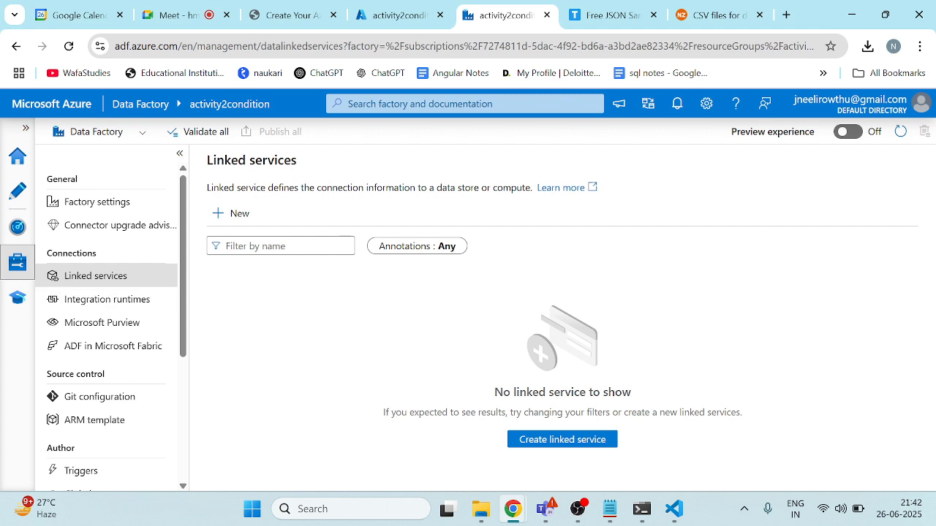
{"action": "left_click", "coordinate": [17, 304]}
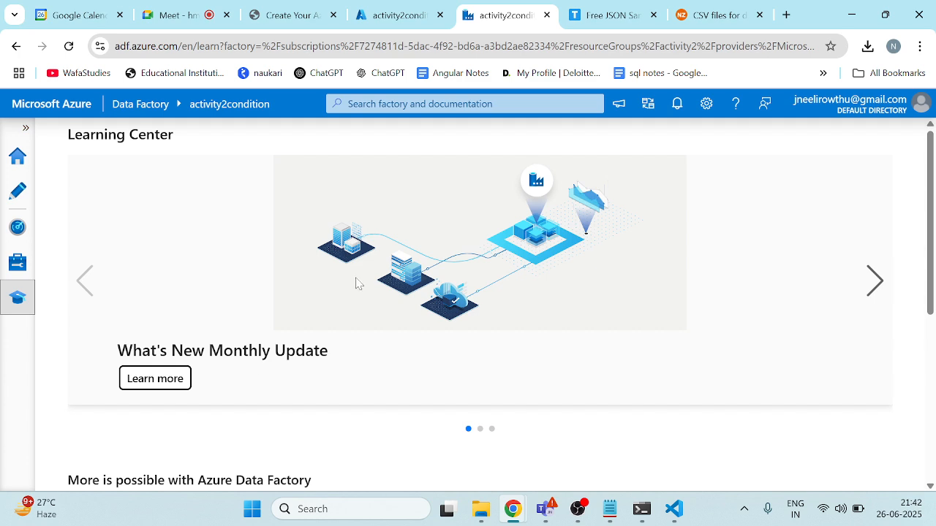
{"action": "scroll", "coordinate": [356, 283], "scroll_direction": "down", "scroll_amount": 3}
{"action": "scroll", "coordinate": [356, 283], "scroll_direction": "down", "scroll_amount": 2}
{"action": "scroll", "coordinate": [356, 283], "scroll_direction": "up", "scroll_amount": 4}
Step: Start a new dataset in the factory's authoring workspace and browse the available data stores
{"action": "left_click", "coordinate": [17, 190]}
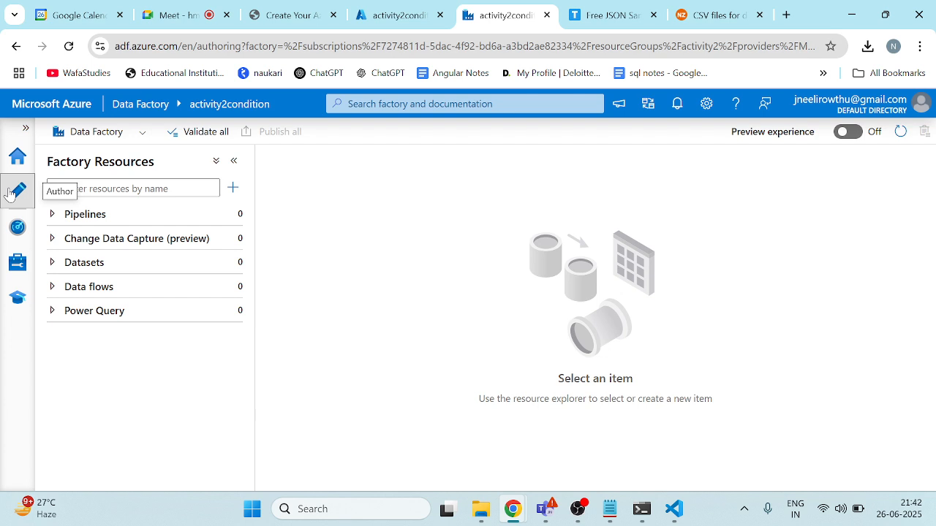
{"action": "left_click", "coordinate": [115, 272]}
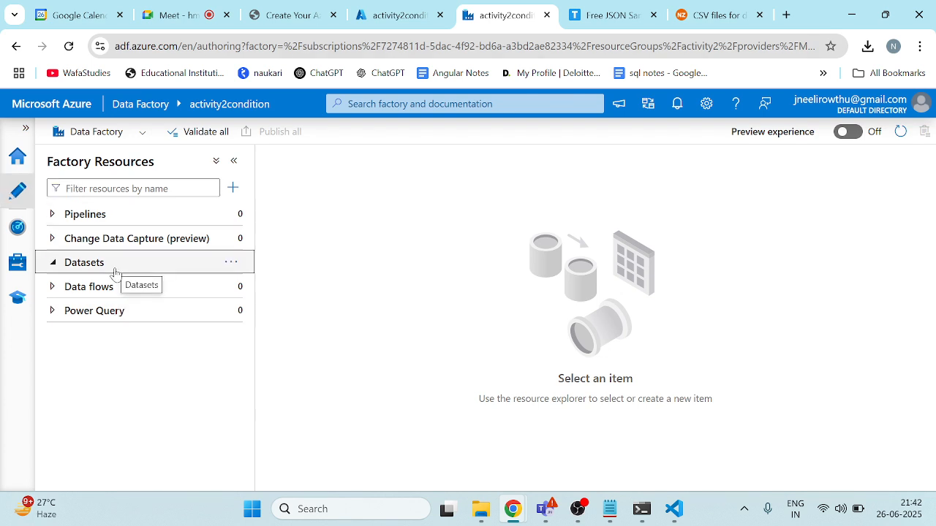
{"action": "left_click", "coordinate": [230, 262]}
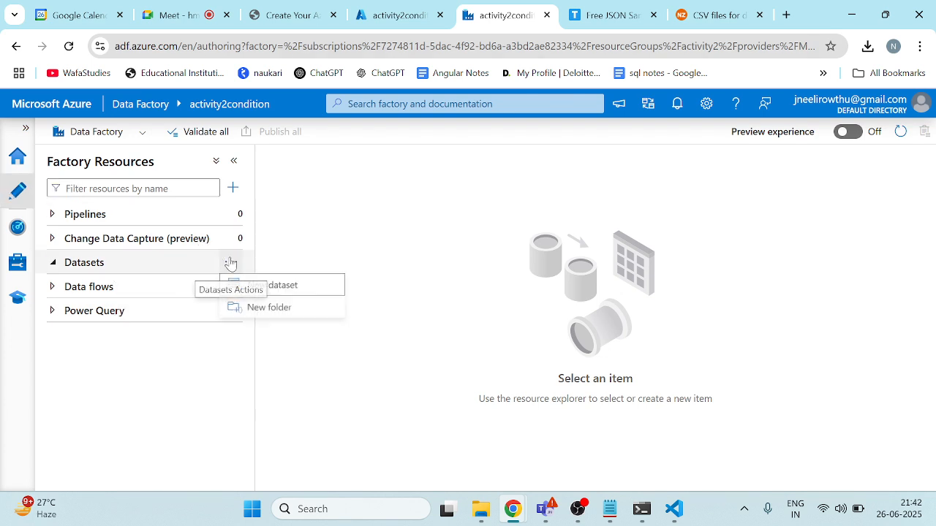
{"action": "left_click", "coordinate": [269, 286]}
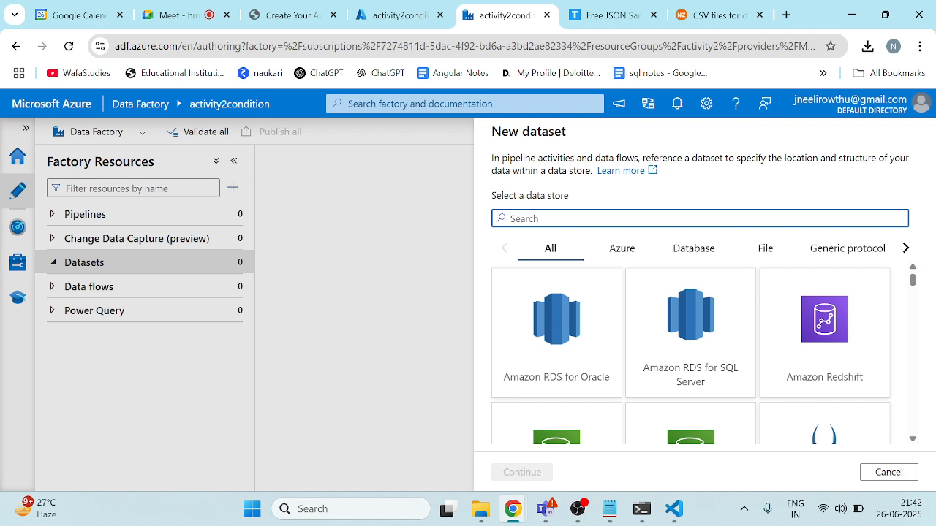
{"action": "scroll", "coordinate": [656, 340], "scroll_direction": "down", "scroll_amount": 10}
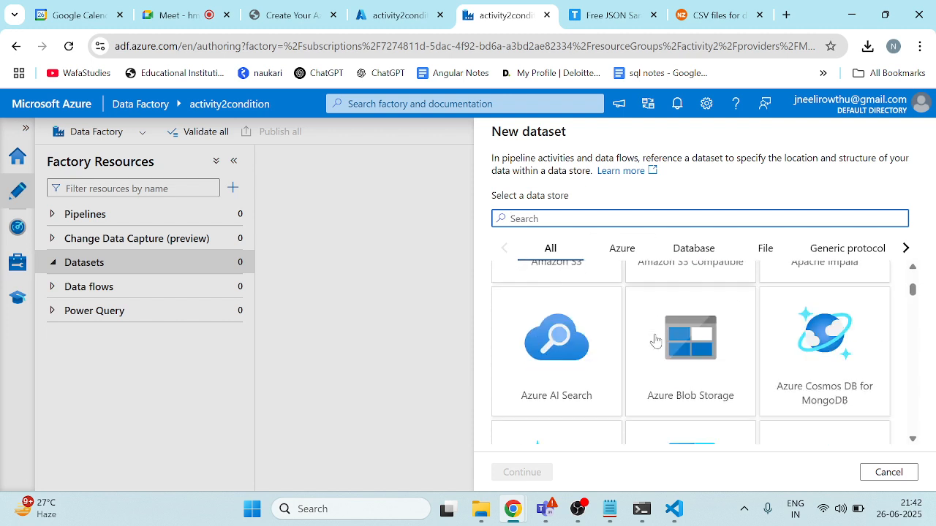
{"action": "scroll", "coordinate": [655, 340], "scroll_direction": "down", "scroll_amount": 15}
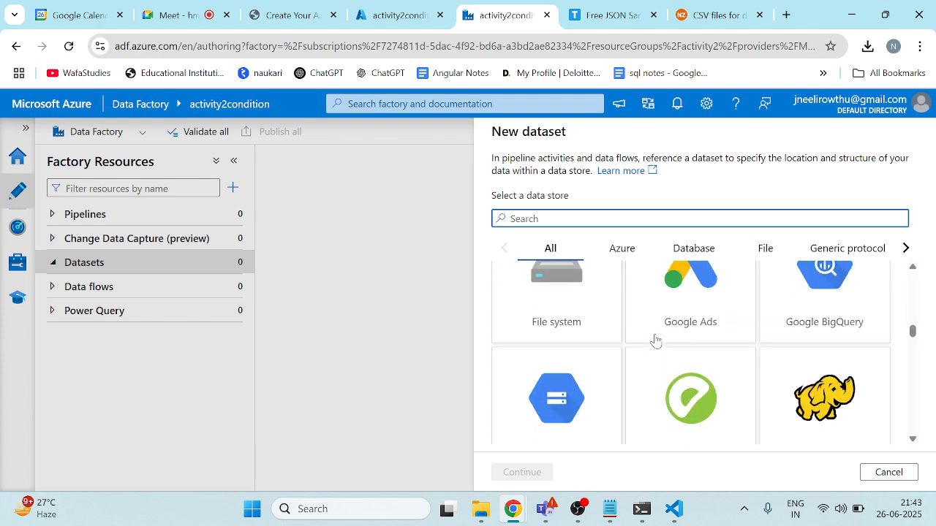
{"action": "scroll", "coordinate": [656, 341], "scroll_direction": "up", "scroll_amount": 20}
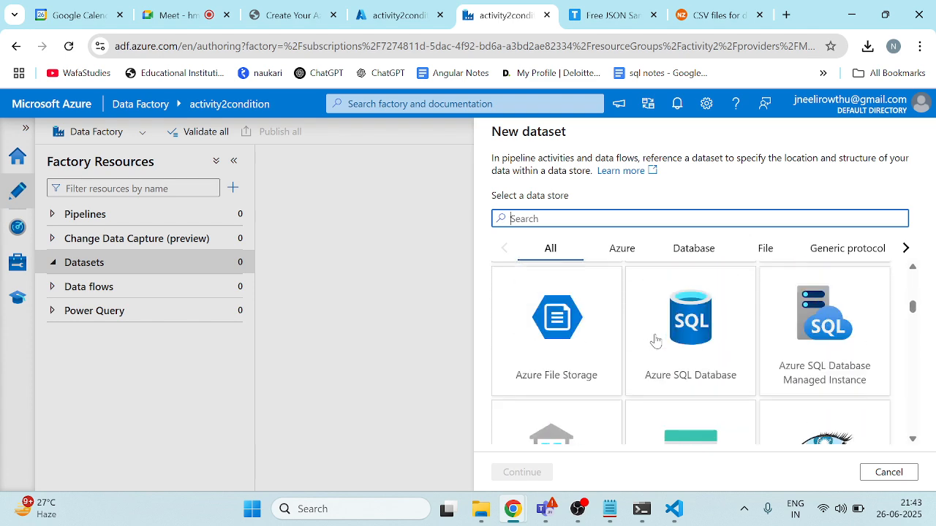
{"action": "scroll", "coordinate": [589, 330], "scroll_direction": "up", "scroll_amount": 1}
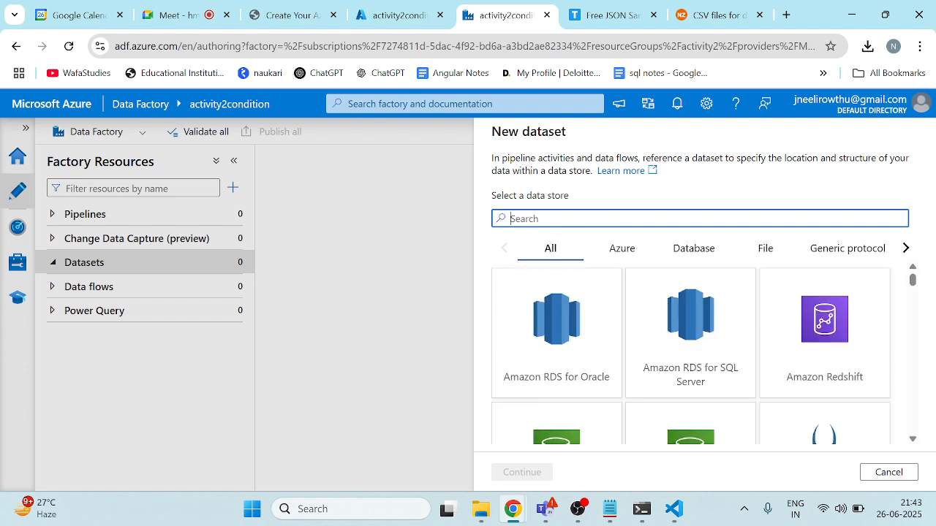
Step: Choose Azure Blob Storage as the new dataset's data store and JSON as its format
{"action": "type", "text": "bl"}
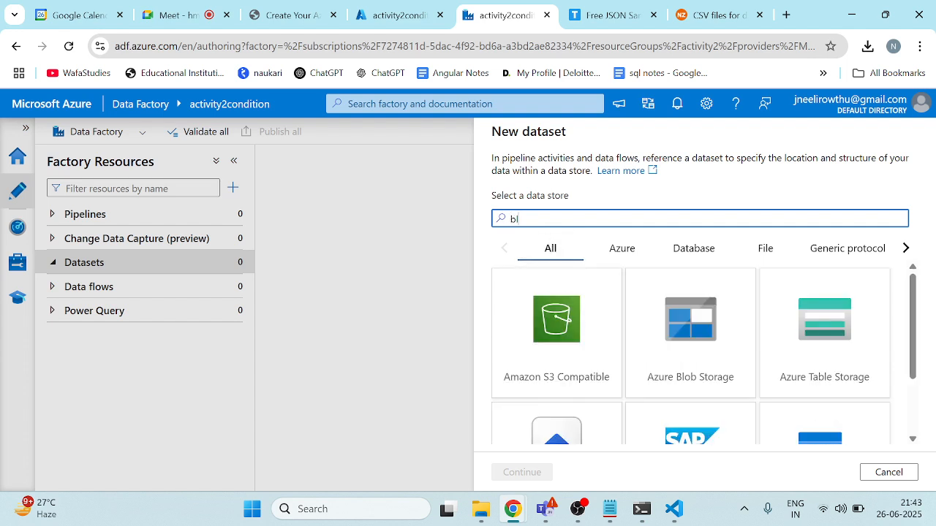
{"action": "left_click", "coordinate": [673, 342]}
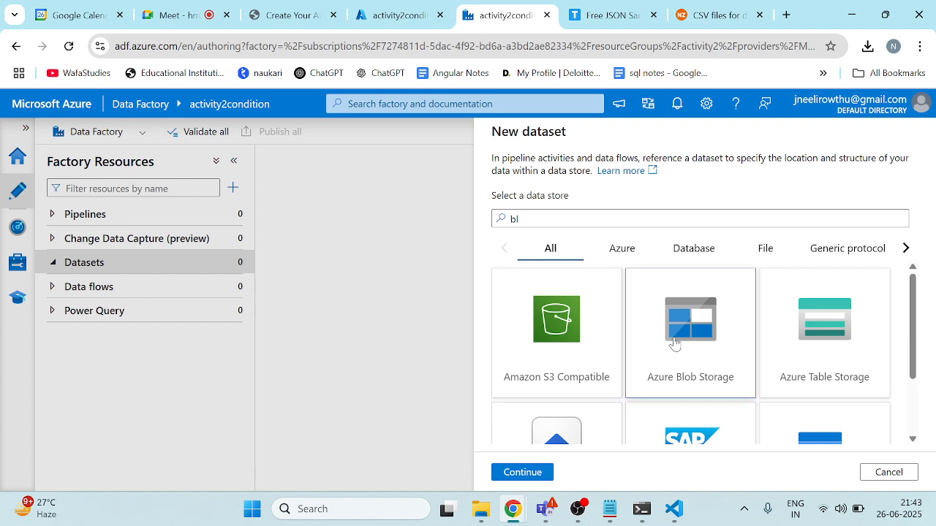
{"action": "left_click", "coordinate": [515, 475]}
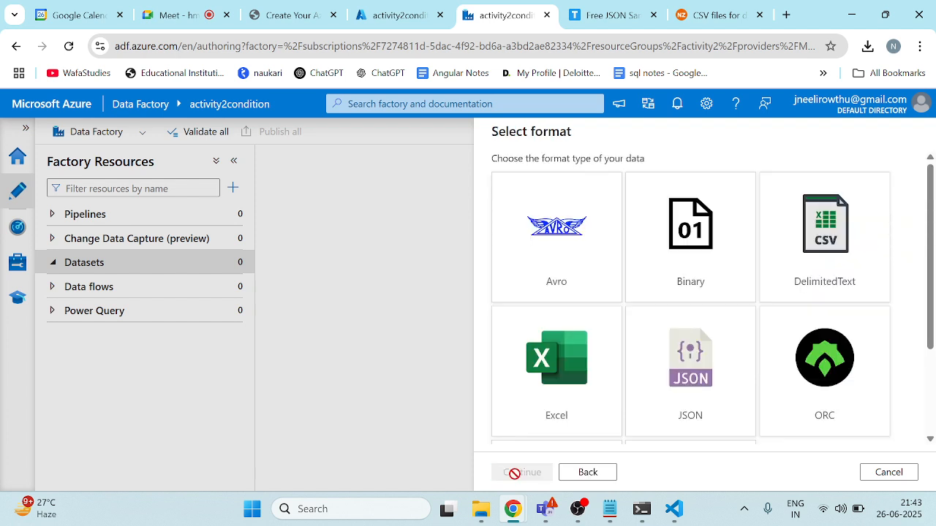
{"action": "left_click", "coordinate": [683, 361]}
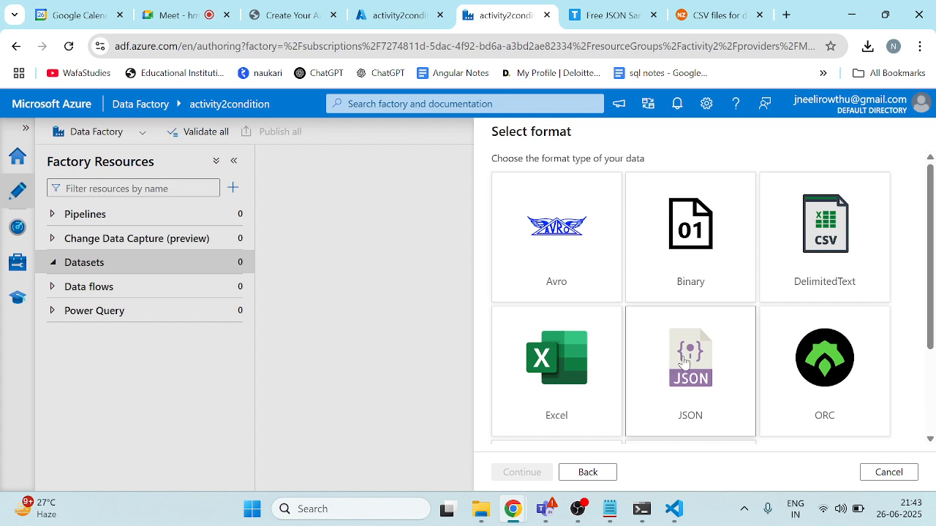
{"action": "left_click", "coordinate": [517, 473]}
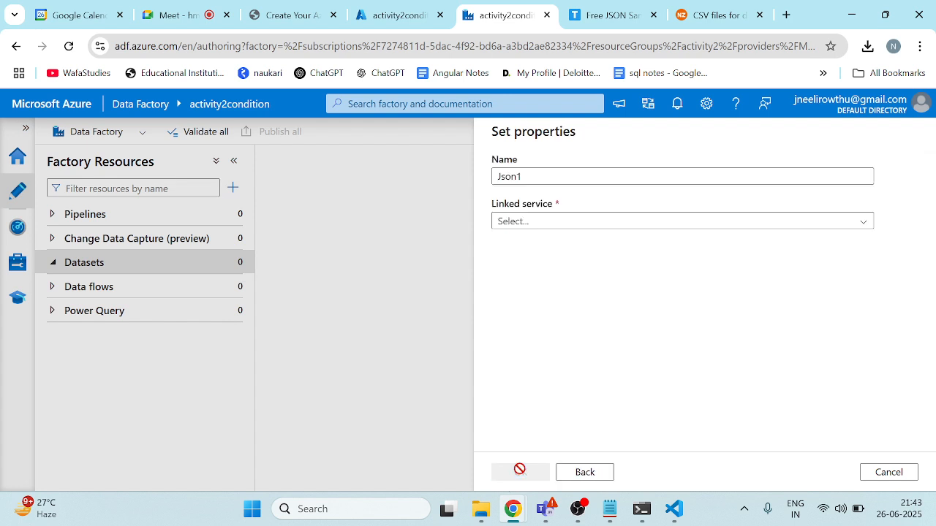
Step: Add a new linked service for the JSON dataset and name it activity2condition
{"action": "left_click", "coordinate": [842, 220]}
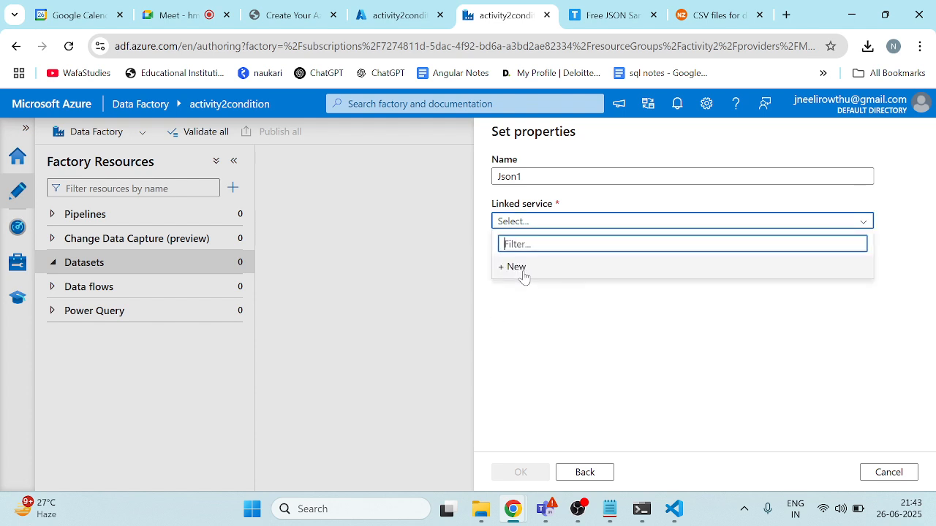
{"action": "left_click", "coordinate": [523, 274]}
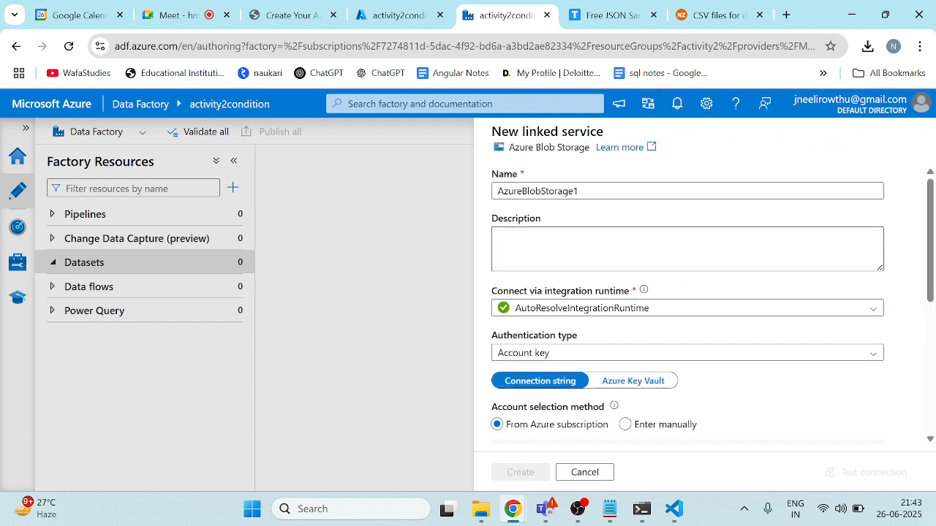
{"action": "left_click", "coordinate": [580, 191]}
{"action": "key", "text": "ctrl+a"}
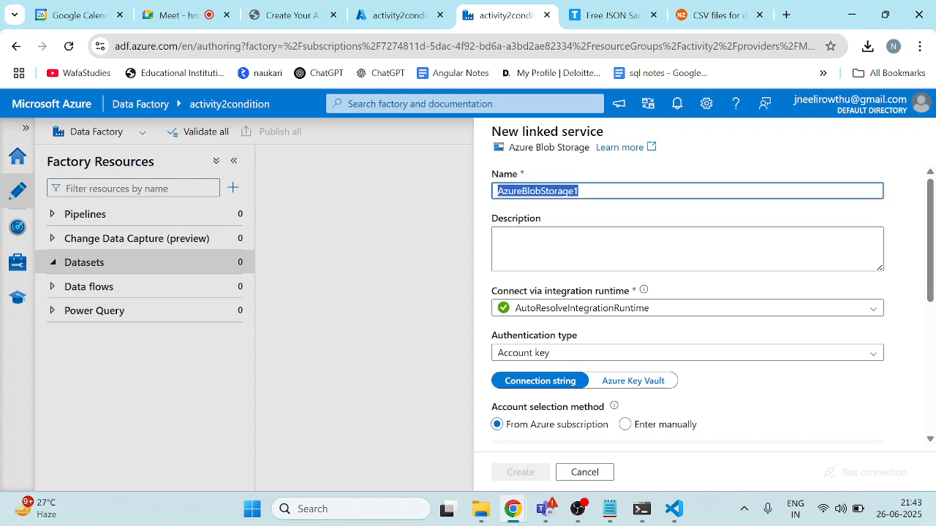
{"action": "key", "text": "BackSpace"}
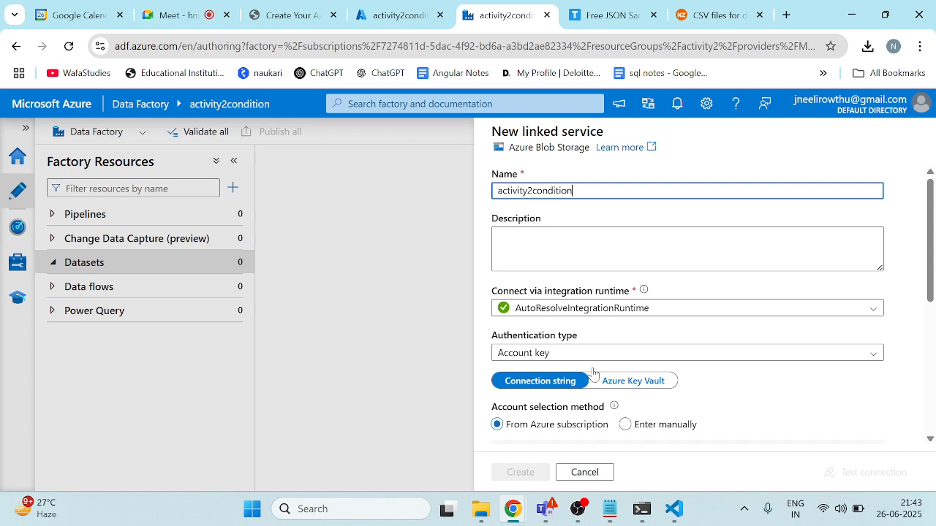
Step: Point the linked service to Azure subscription 1 and the activity2condition storage account
{"action": "scroll", "coordinate": [594, 373], "scroll_direction": "down", "scroll_amount": 2}
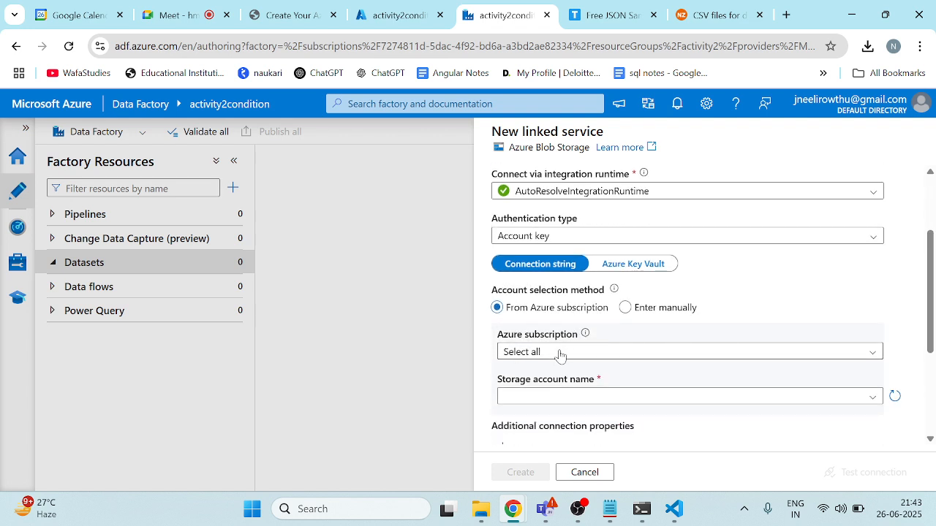
{"action": "left_click", "coordinate": [560, 354]}
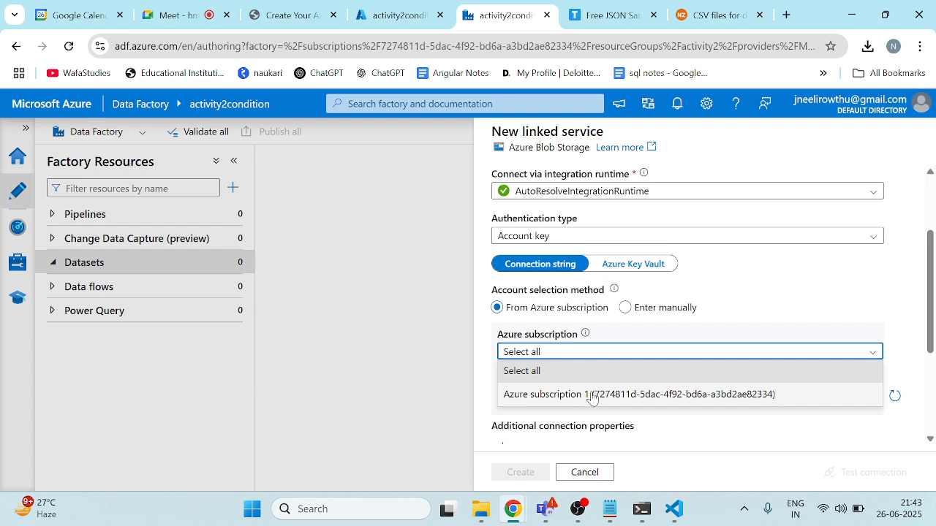
{"action": "left_click", "coordinate": [593, 397]}
{"action": "scroll", "coordinate": [721, 307], "scroll_direction": "down", "scroll_amount": 2}
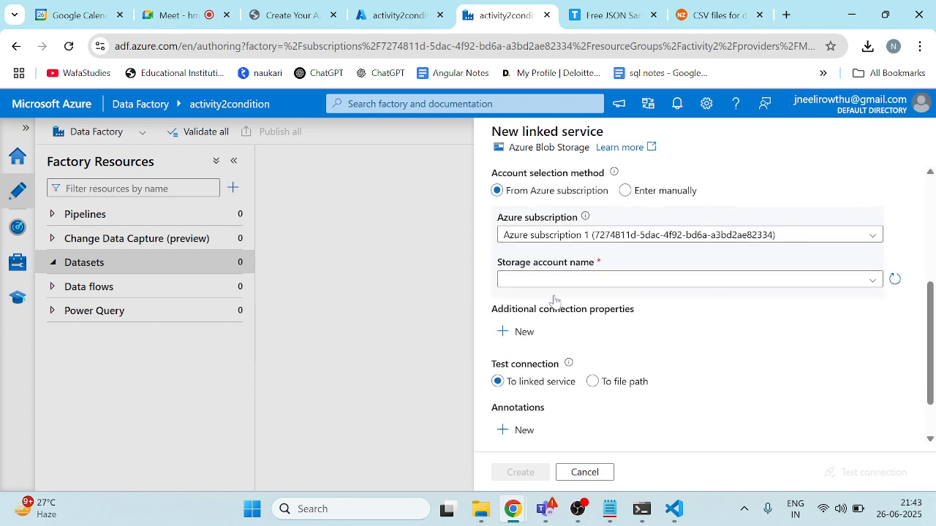
{"action": "left_click", "coordinate": [641, 280]}
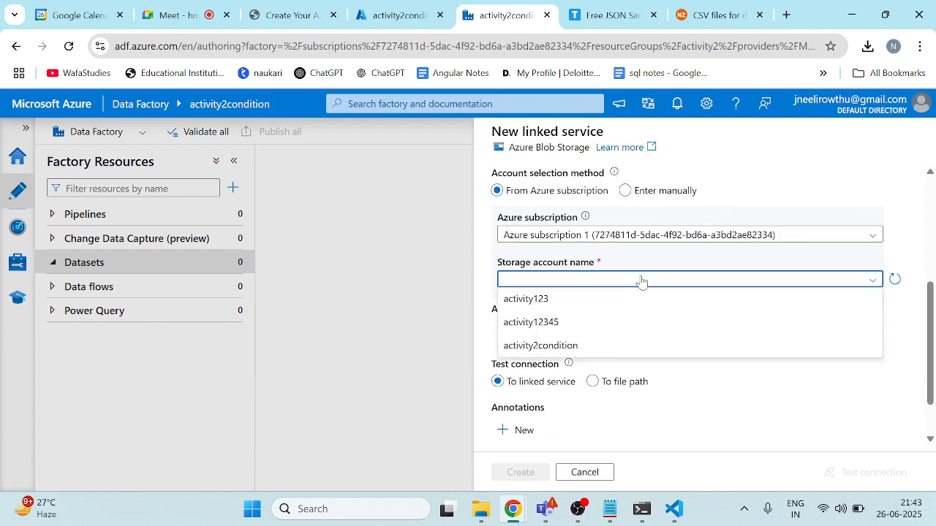
{"action": "left_click", "coordinate": [530, 346]}
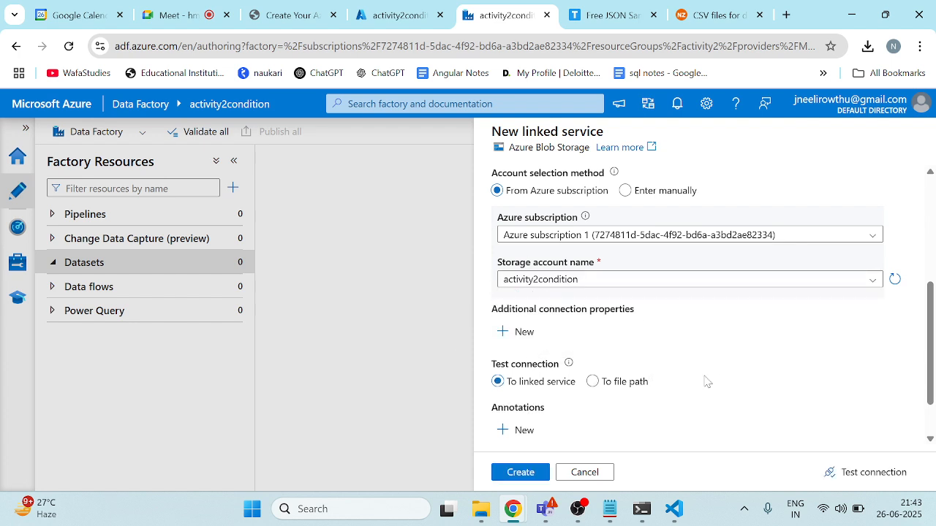
Step: Test the linked service's connection, review its settings and create it
{"action": "left_click", "coordinate": [876, 477]}
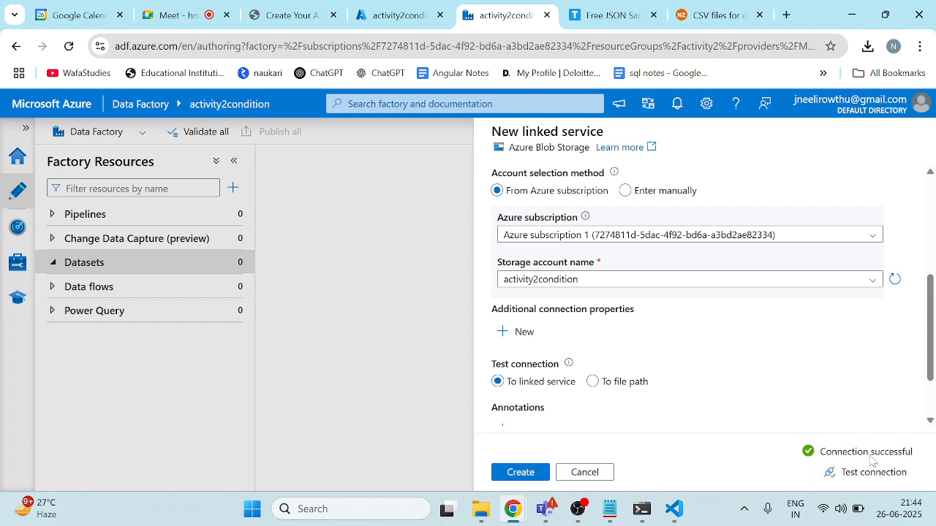
{"action": "scroll", "coordinate": [729, 305], "scroll_direction": "up", "scroll_amount": 5}
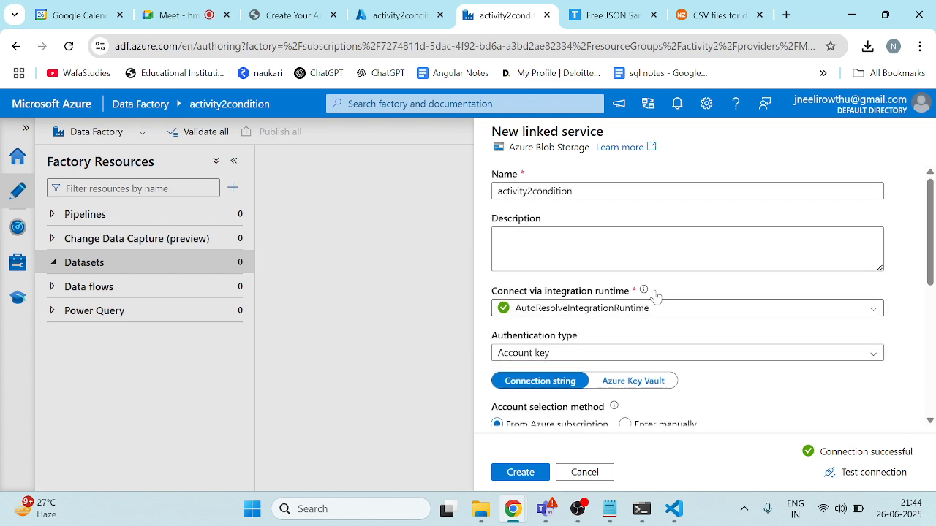
{"action": "scroll", "coordinate": [622, 363], "scroll_direction": "down", "scroll_amount": 6}
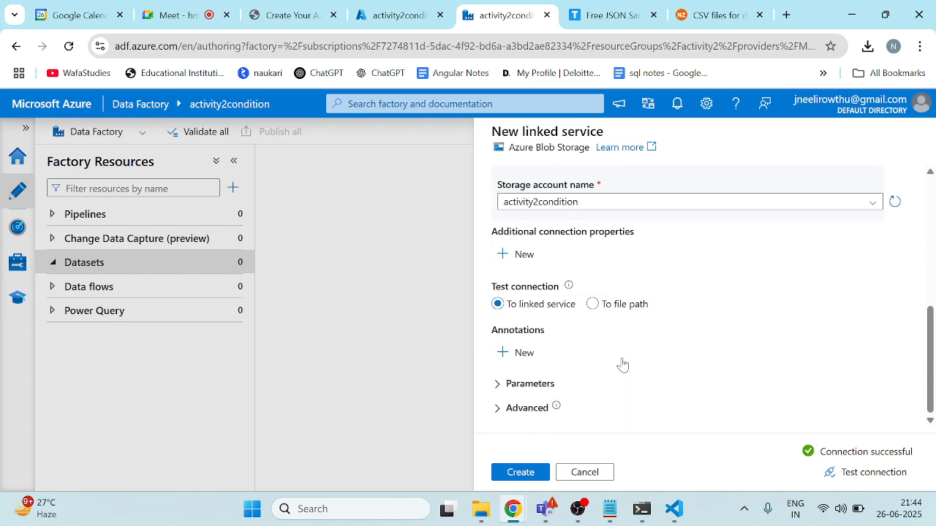
{"action": "left_click", "coordinate": [522, 475]}
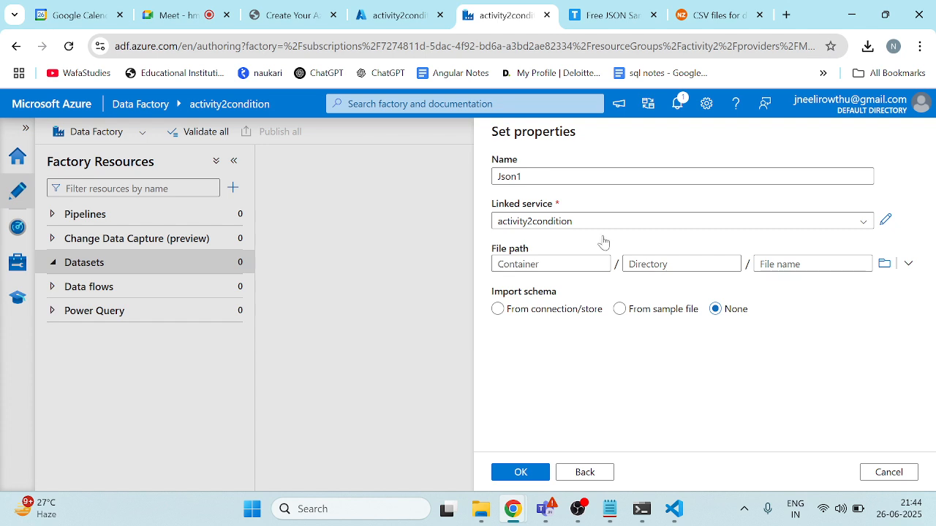
Step: Set the JSON dataset's file path to titanic-parquet.json in the inputcondition container and create the dataset
{"action": "left_click", "coordinate": [884, 263]}
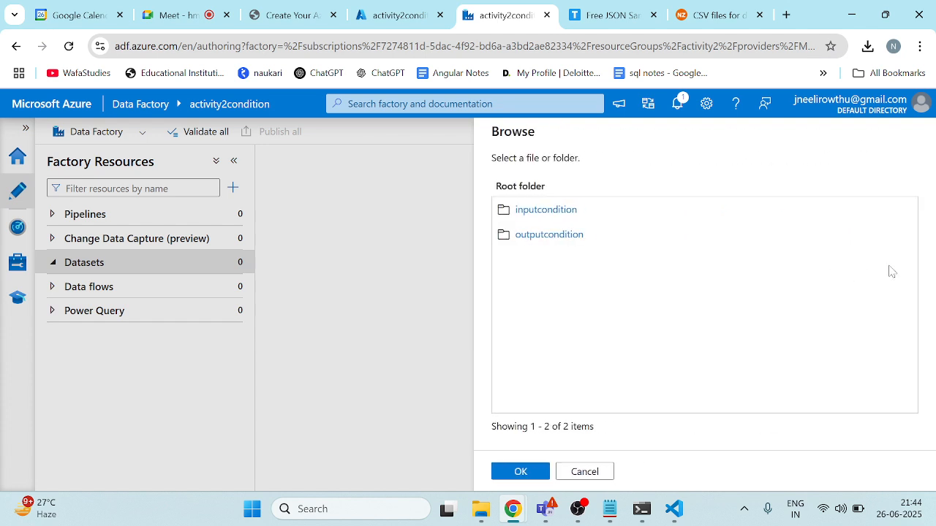
{"action": "double_click", "coordinate": [547, 216]}
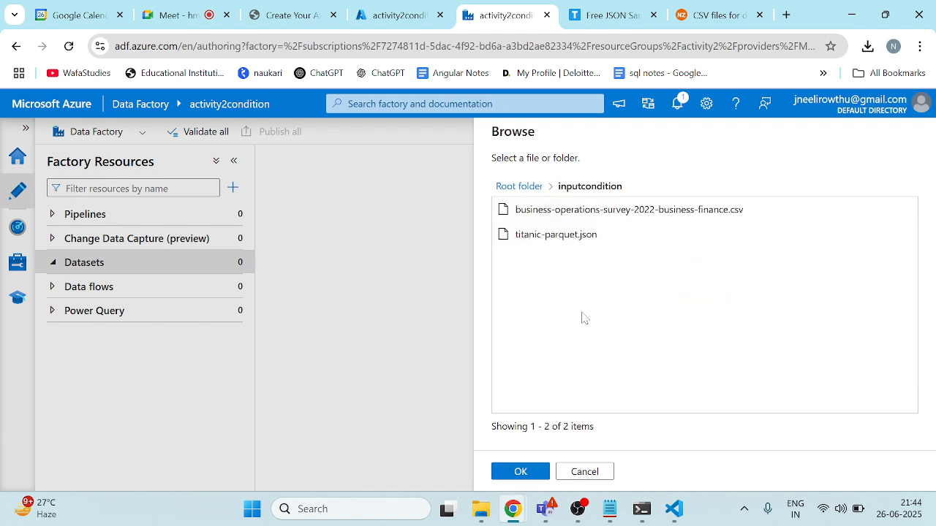
{"action": "left_click", "coordinate": [582, 246]}
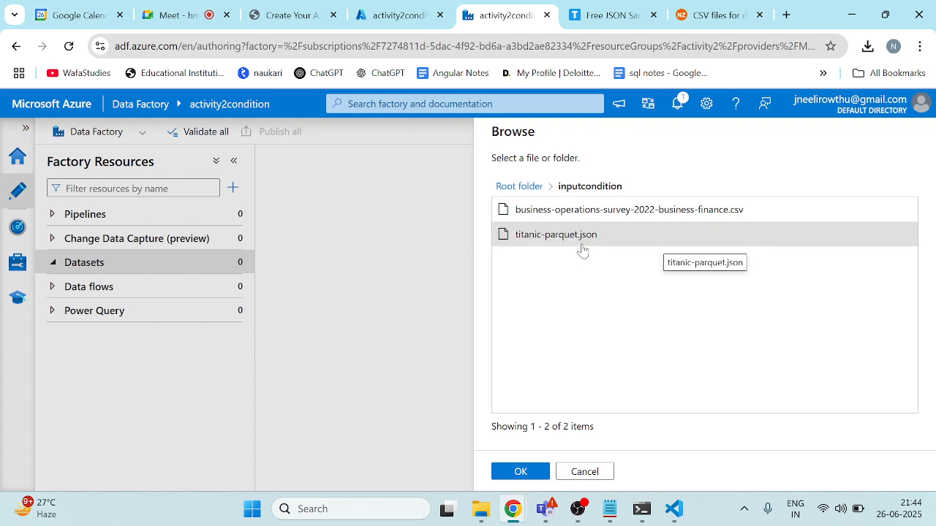
{"action": "left_click", "coordinate": [525, 475]}
{"action": "left_click", "coordinate": [530, 475]}
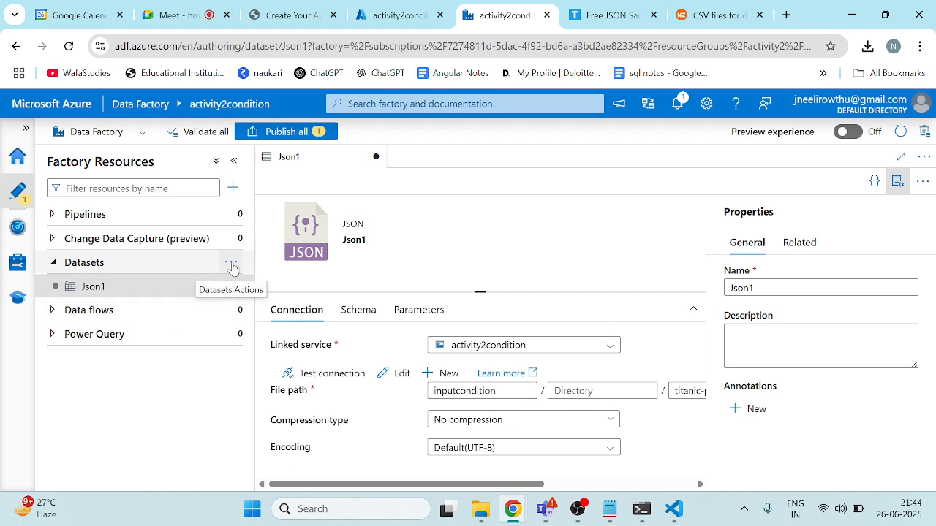
Step: Start a new dataset on Azure Blob Storage with the DelimitedText format
{"action": "left_click", "coordinate": [231, 264]}
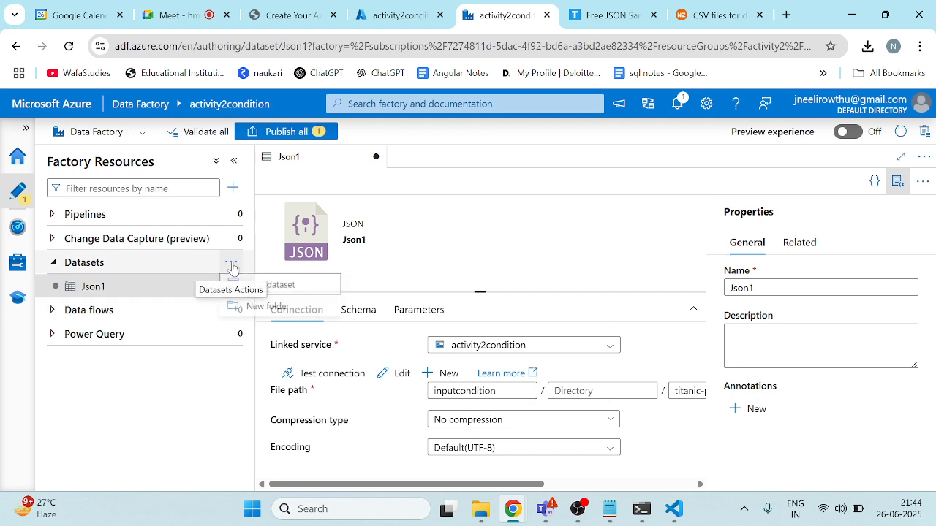
{"action": "left_click", "coordinate": [290, 294]}
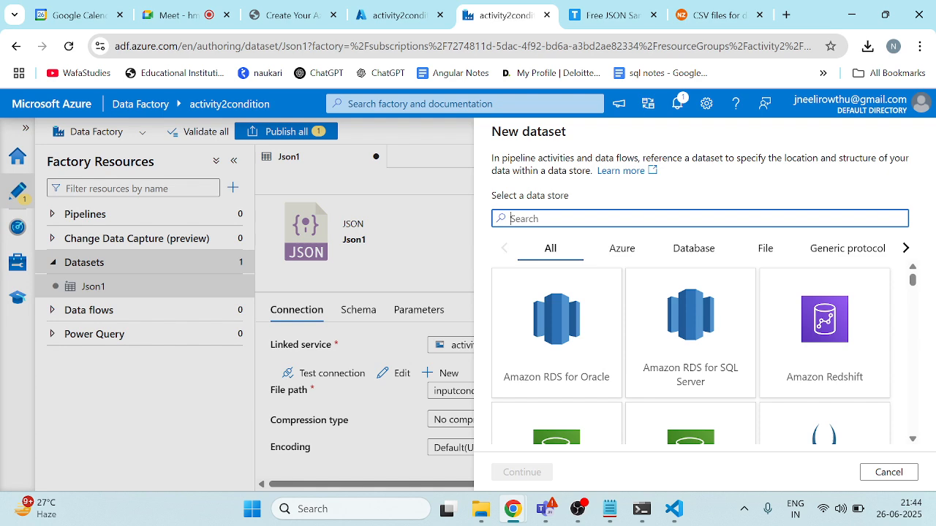
{"action": "type", "text": "cs"}
{"action": "key", "text": "BackSpace"}
{"action": "key", "text": "BackSpace"}
{"action": "type", "text": "b"}
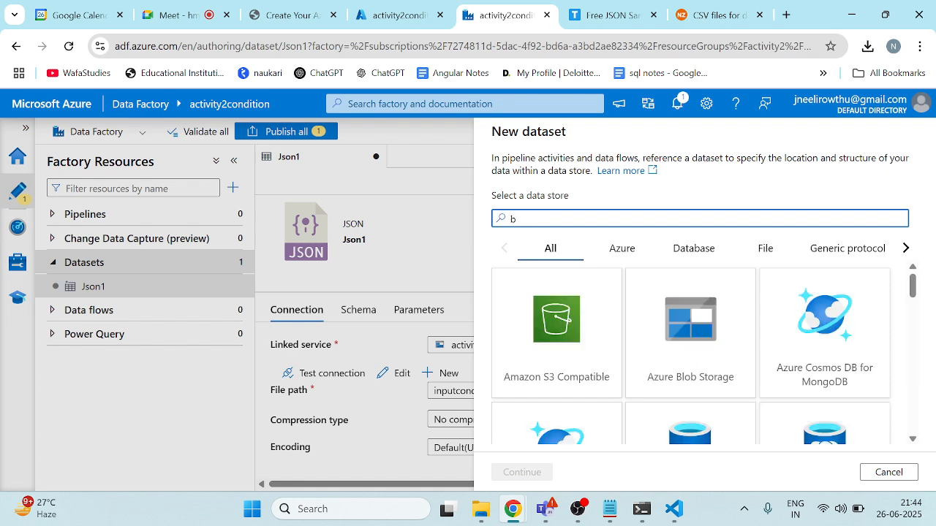
{"action": "left_click", "coordinate": [719, 330]}
{"action": "left_click", "coordinate": [524, 473]}
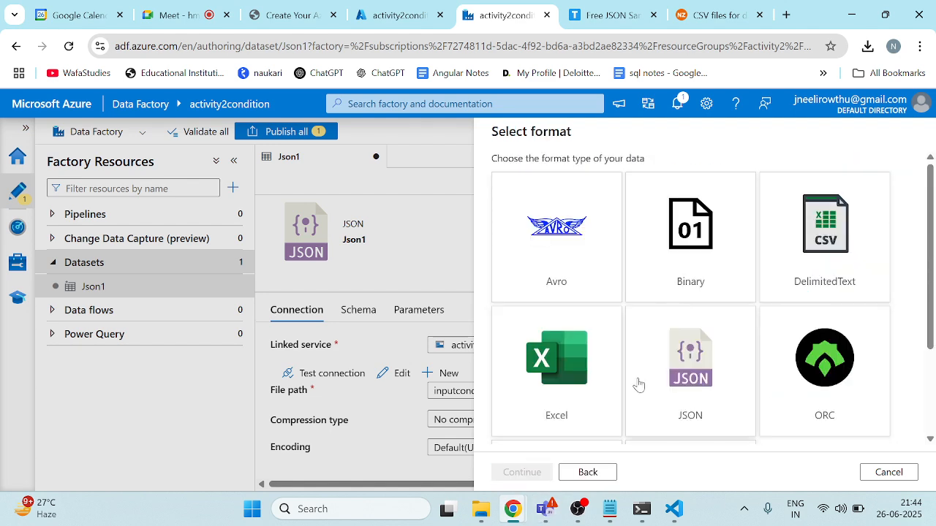
{"action": "left_click", "coordinate": [826, 267]}
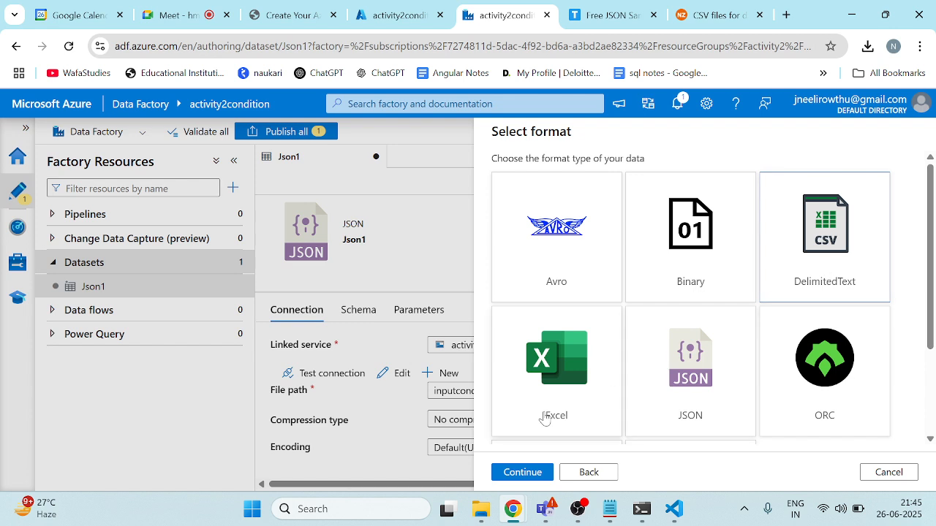
{"action": "left_click", "coordinate": [510, 471]}
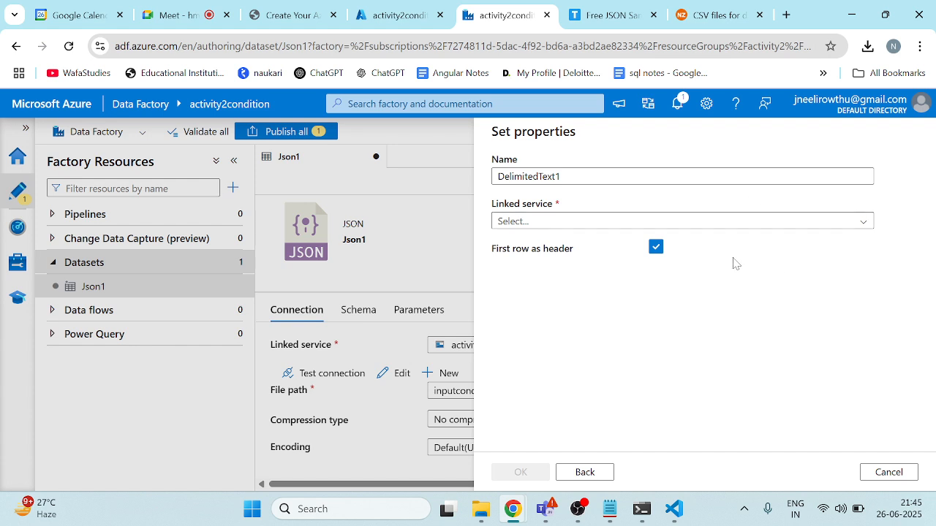
Step: Add a new linked service for the CSV dataset and name it csv_linked_service
{"action": "left_click", "coordinate": [826, 220]}
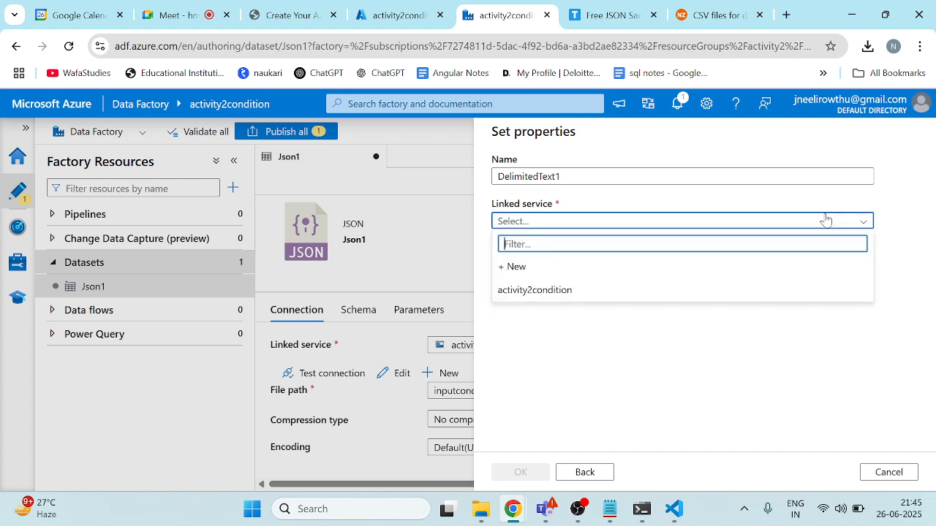
{"action": "left_click", "coordinate": [532, 266]}
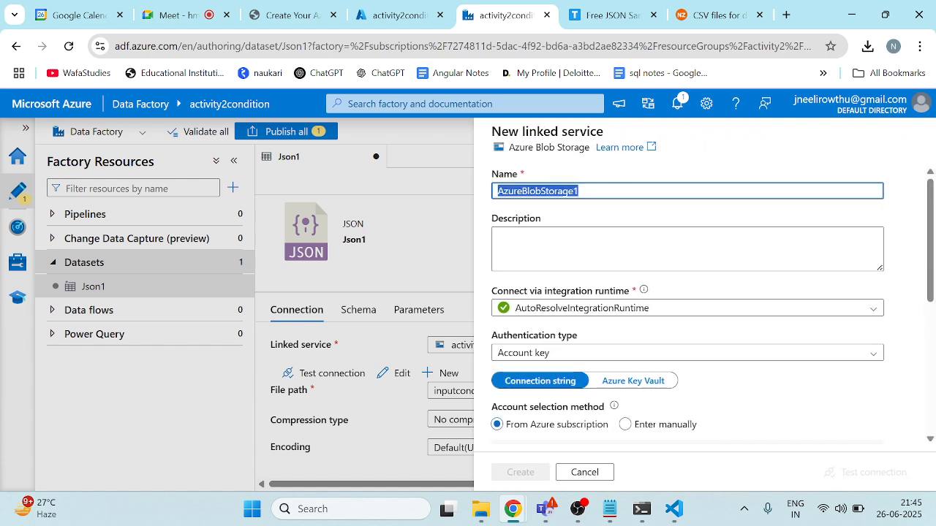
{"action": "key", "text": "BackSpace"}
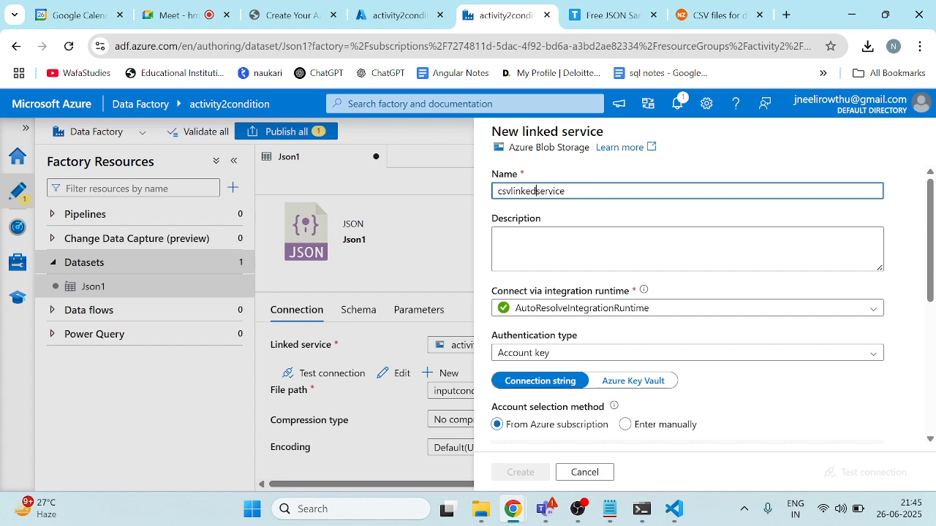
{"action": "type", "text": "_"}
{"action": "left_click", "coordinate": [513, 190]}
{"action": "type", "text": "_"}
Step: Connect csv_linked_service to the activity2condition storage account under Azure subscription 1
{"action": "scroll", "coordinate": [562, 384], "scroll_direction": "down", "scroll_amount": 1}
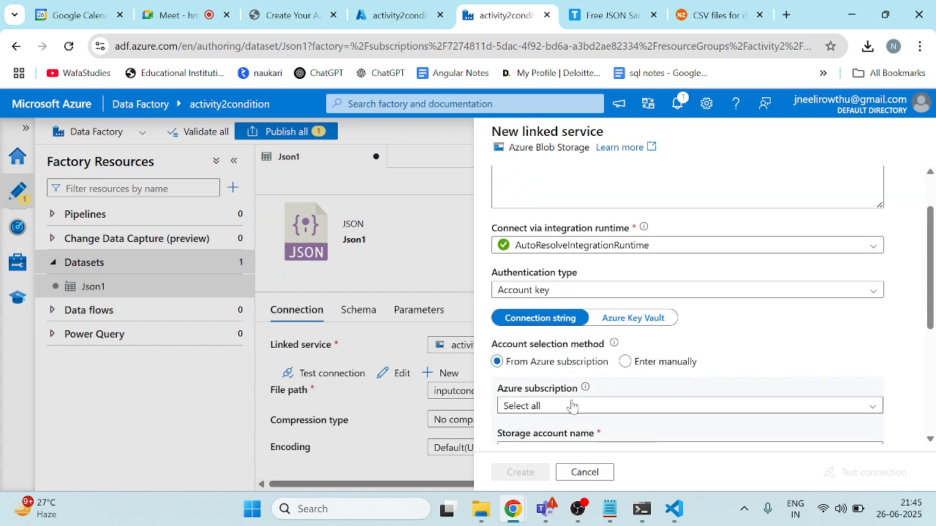
{"action": "left_click", "coordinate": [573, 407]}
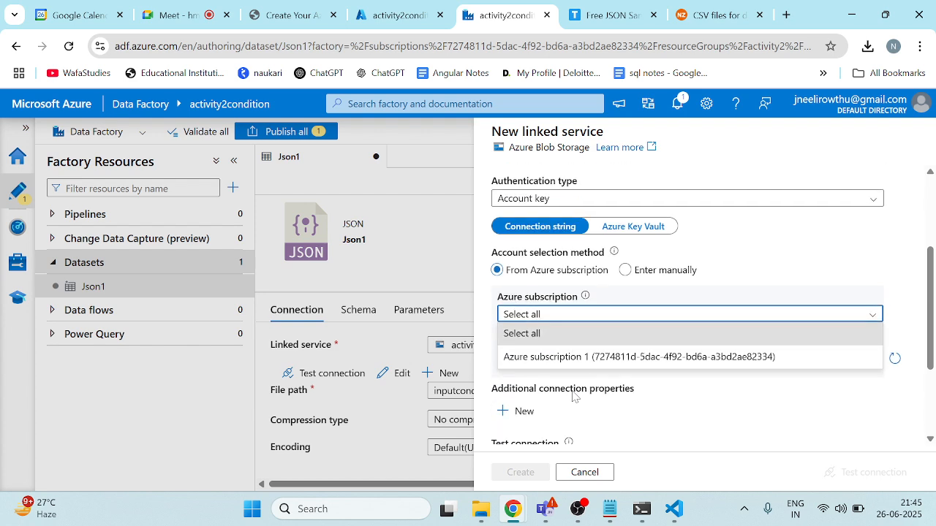
{"action": "left_click", "coordinate": [604, 357]}
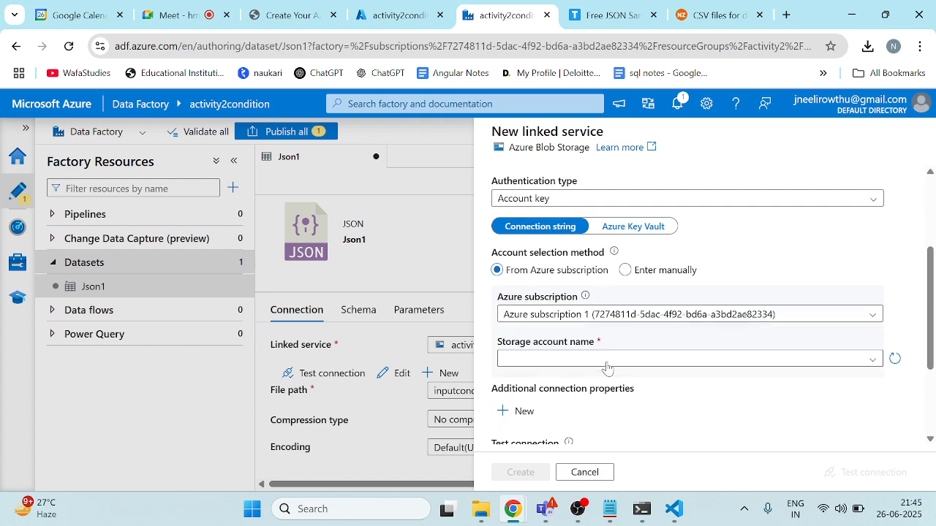
{"action": "left_click", "coordinate": [537, 361]}
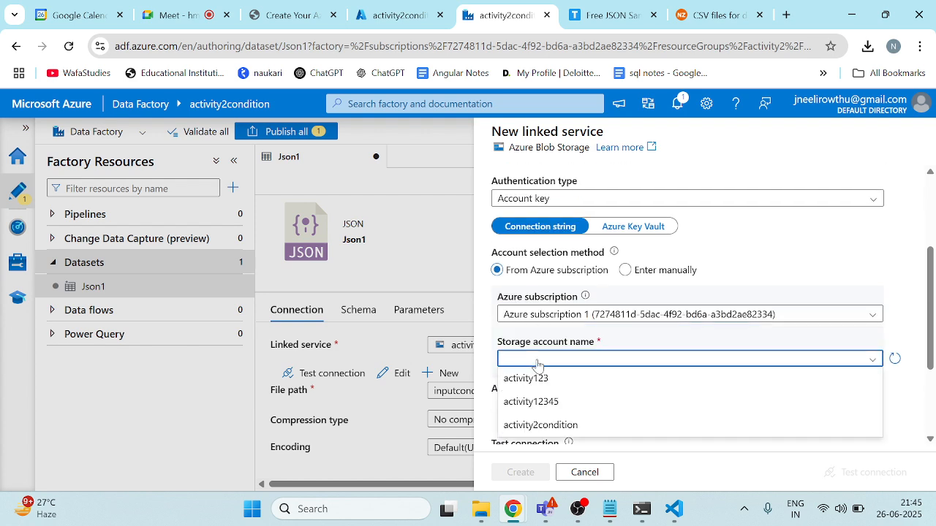
{"action": "left_click", "coordinate": [541, 425]}
{"action": "scroll", "coordinate": [527, 351], "scroll_direction": "down", "scroll_amount": 1}
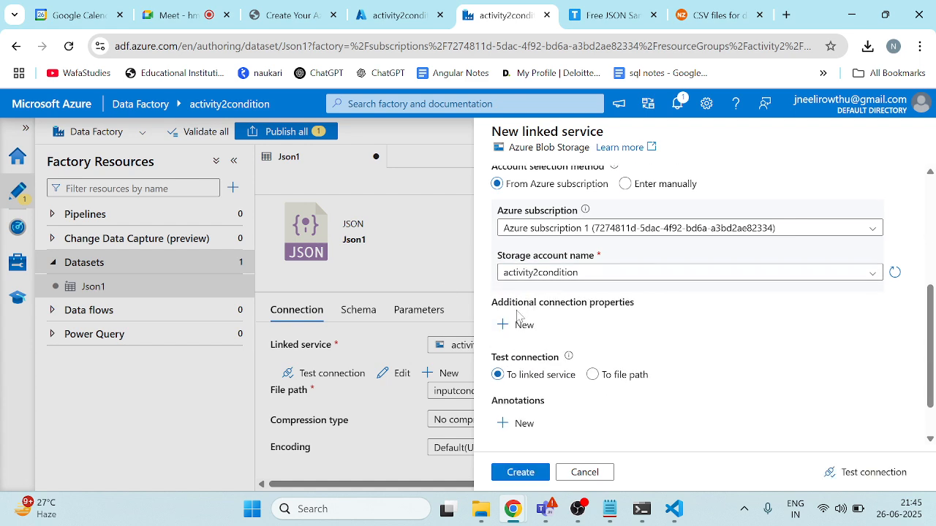
Step: Test the connection of csv_linked_service and create the linked service
{"action": "left_click", "coordinate": [868, 474]}
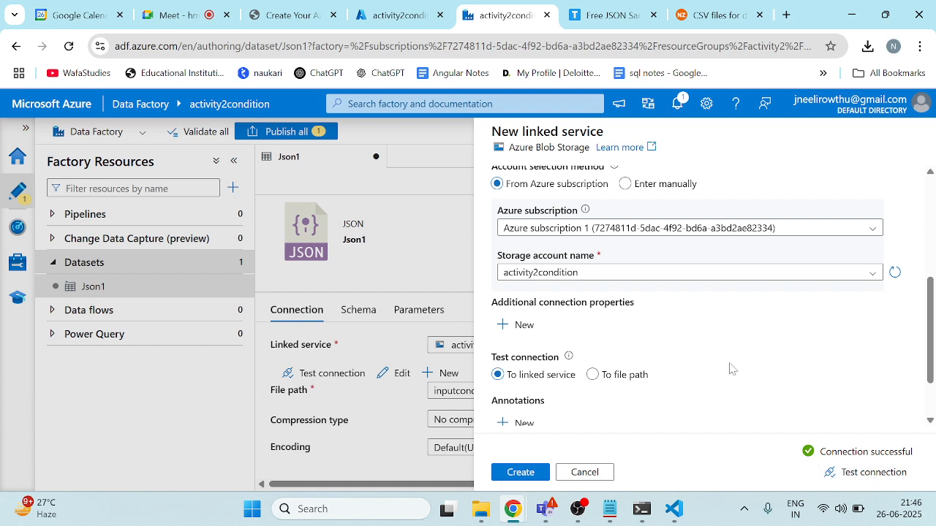
{"action": "scroll", "coordinate": [733, 369], "scroll_direction": "down", "scroll_amount": 1}
{"action": "left_click", "coordinate": [522, 473]}
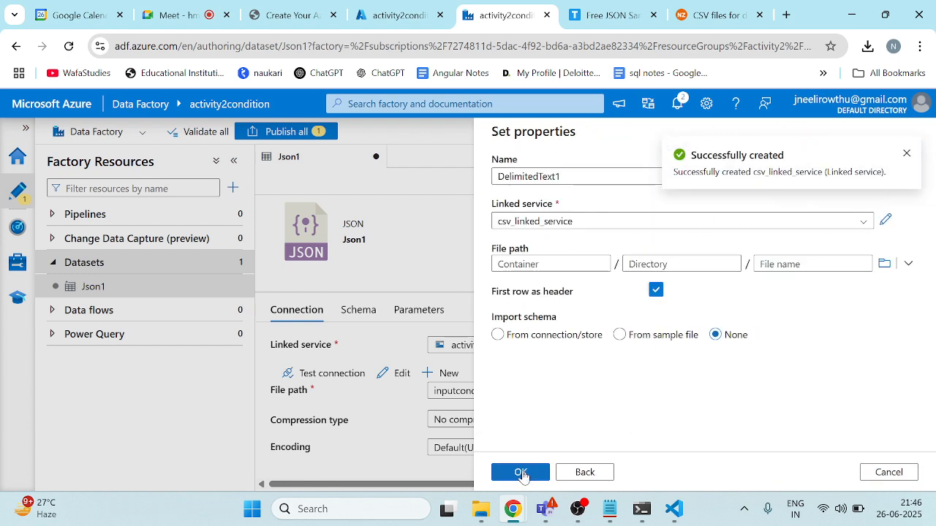
Step: Set the CSV dataset's file path to business-operations-survey-2022-business-finance.csv in the inputcondition container and create the dataset
{"action": "left_click", "coordinate": [885, 265]}
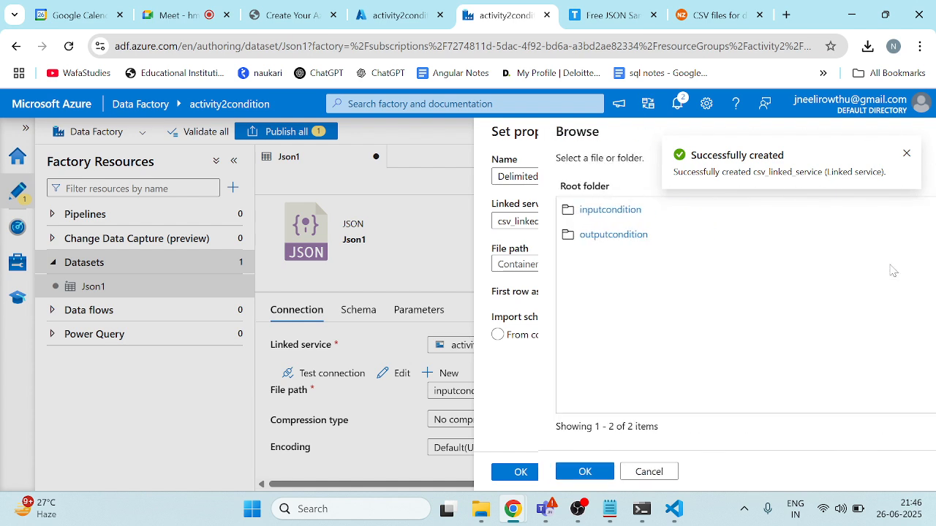
{"action": "left_click", "coordinate": [511, 239]}
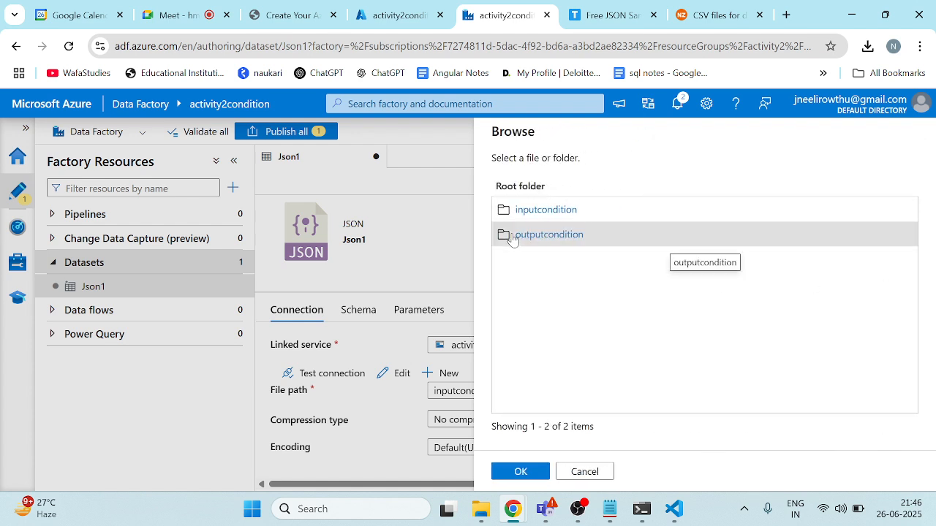
{"action": "double_click", "coordinate": [540, 211]}
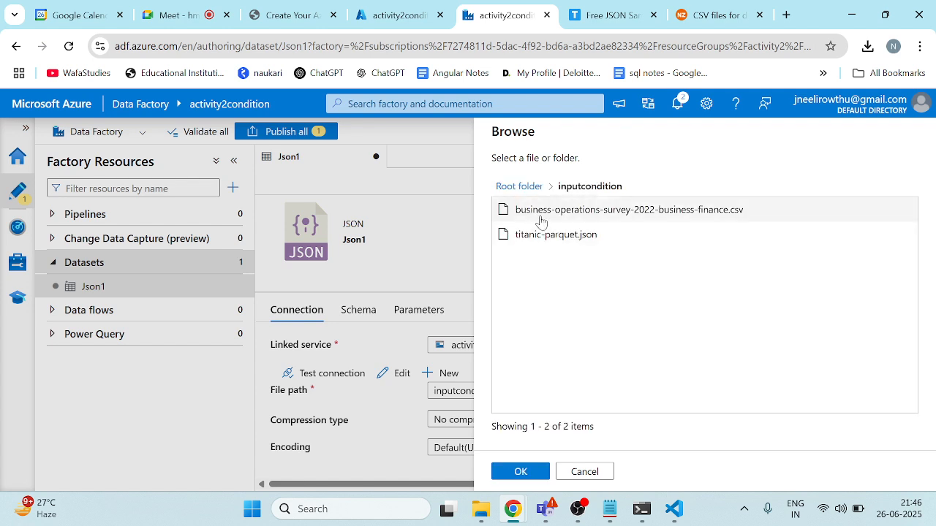
{"action": "left_click", "coordinate": [539, 216]}
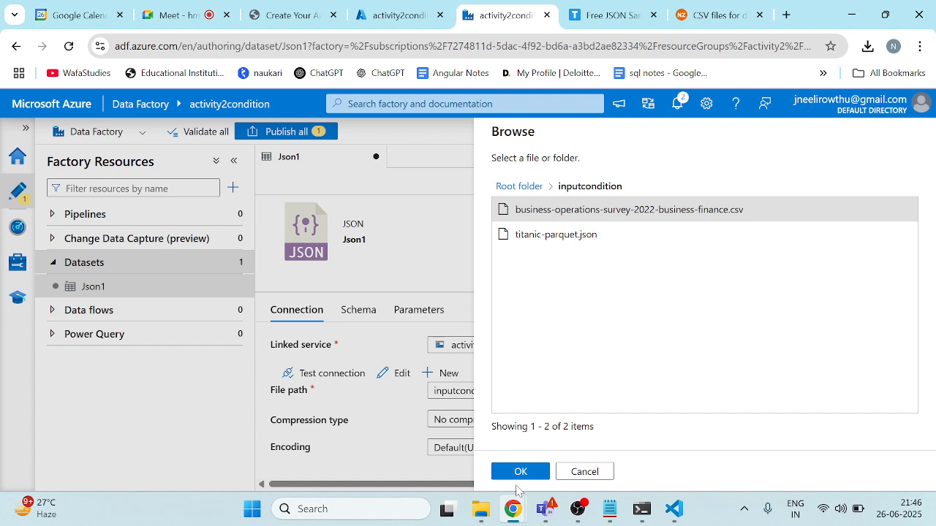
{"action": "left_click", "coordinate": [538, 188]}
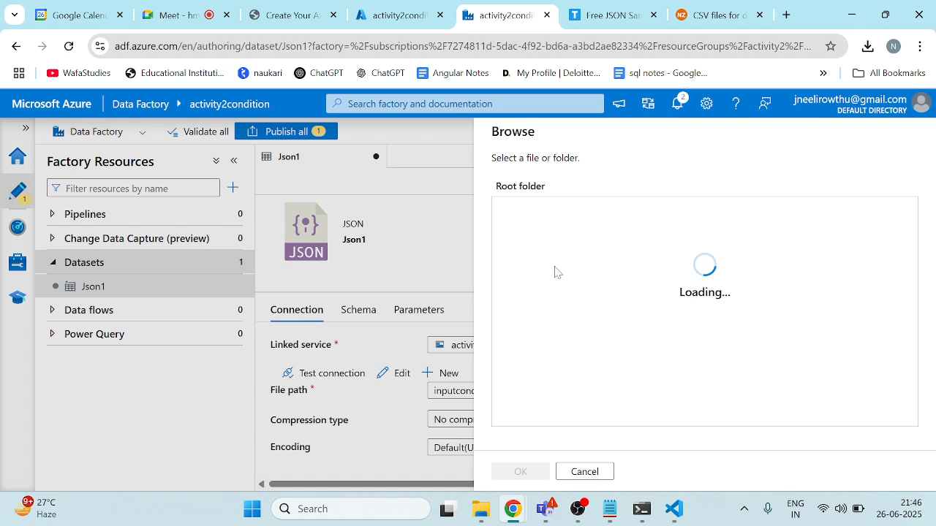
{"action": "left_click", "coordinate": [543, 241]}
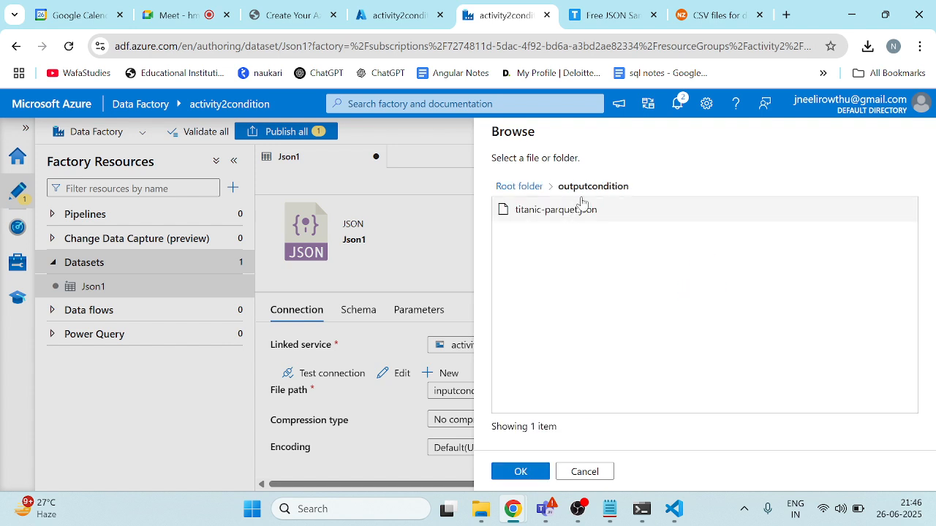
{"action": "left_click", "coordinate": [525, 191]}
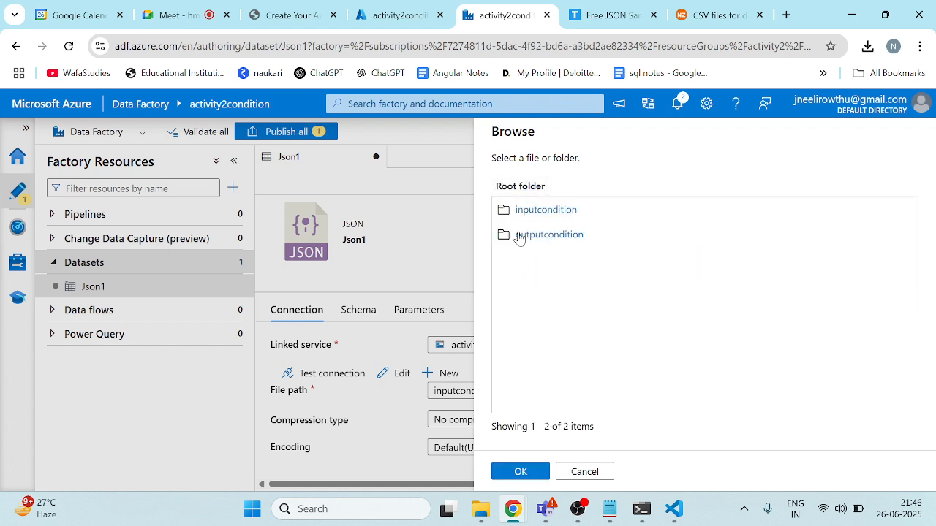
{"action": "left_click", "coordinate": [577, 210]}
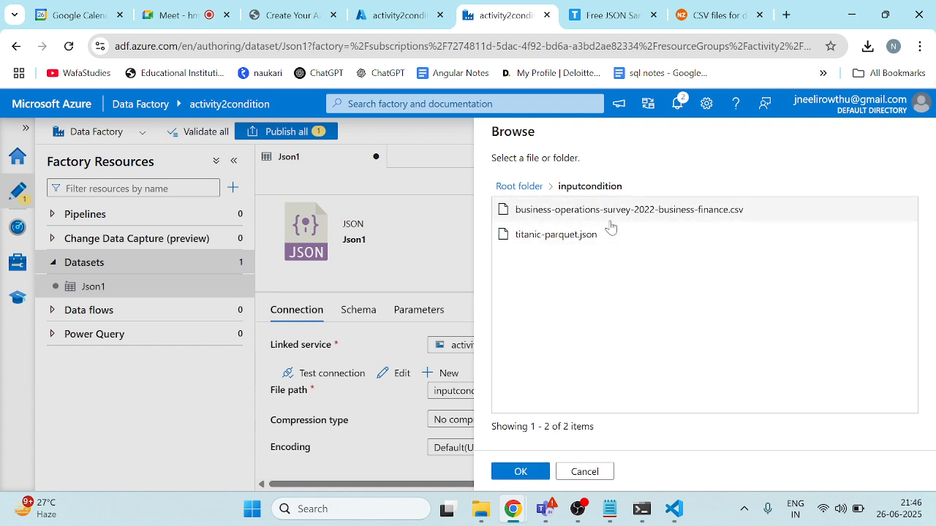
{"action": "left_click", "coordinate": [611, 220]}
{"action": "left_click", "coordinate": [520, 472]}
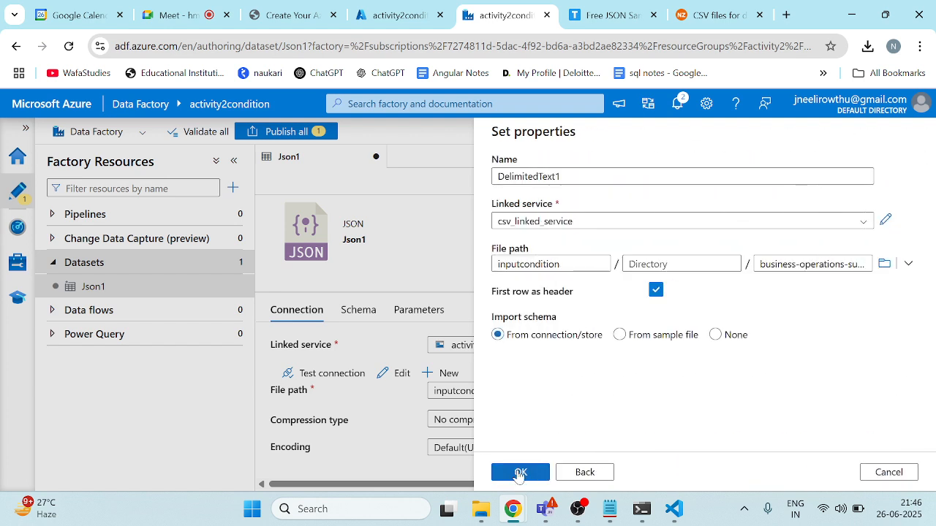
{"action": "left_click", "coordinate": [520, 473]}
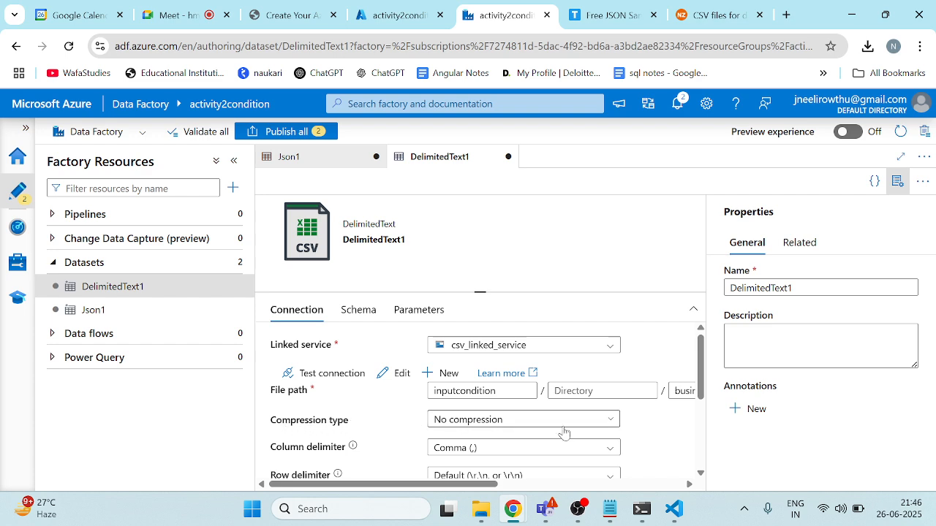
Step: Set the DelimitedText1 dataset's compression type to gzip (.gz) and its compression level to Optimal
{"action": "left_click", "coordinate": [596, 430]}
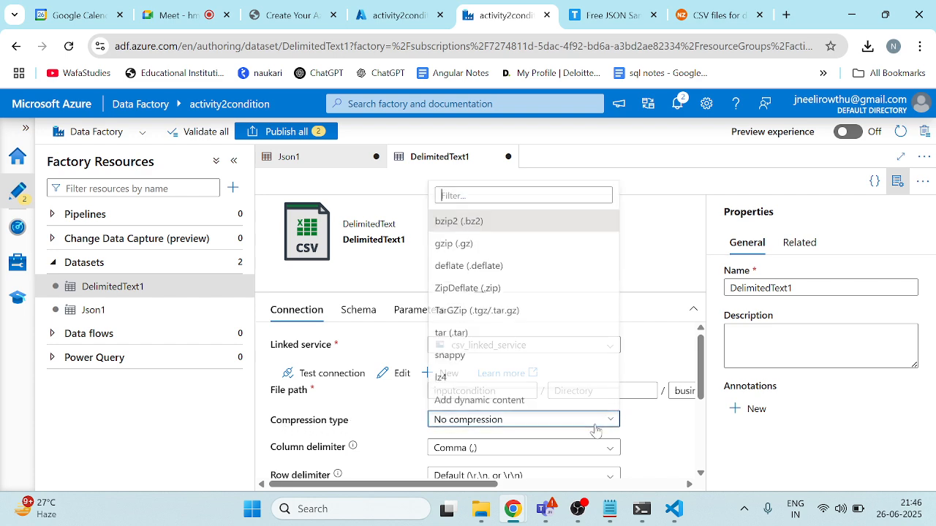
{"action": "left_click", "coordinate": [444, 243]}
{"action": "scroll", "coordinate": [505, 432], "scroll_direction": "down", "scroll_amount": 1}
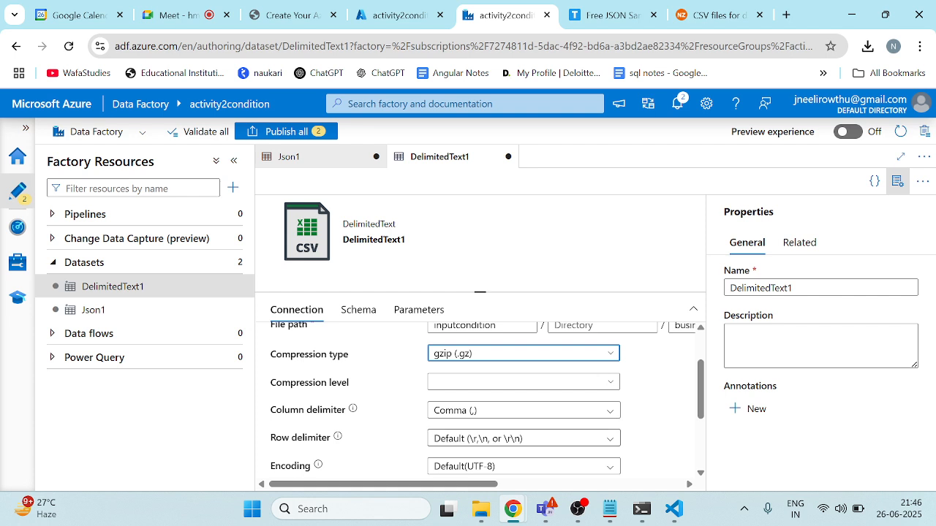
{"action": "left_click", "coordinate": [508, 383]}
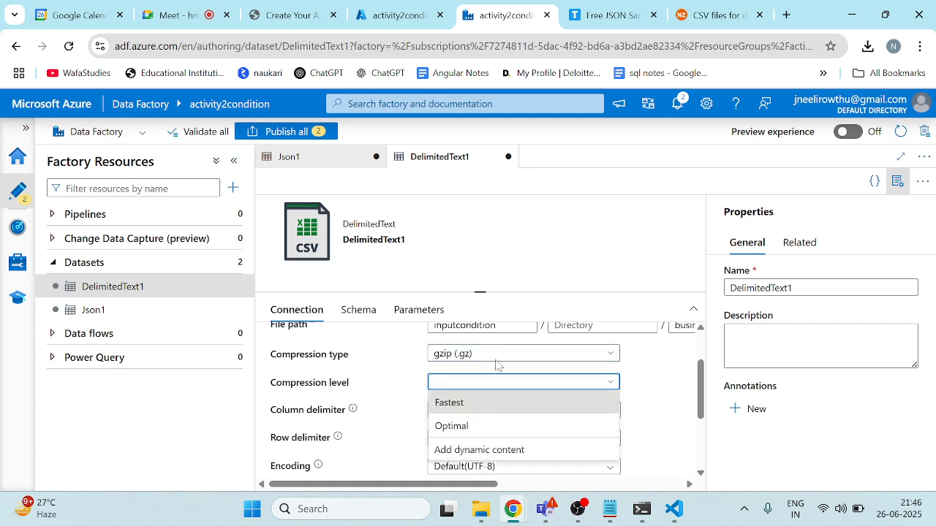
{"action": "left_click", "coordinate": [473, 435]}
Step: Set the DelimitedText1 dataset's column delimiter to Tab (\t)
{"action": "scroll", "coordinate": [516, 360], "scroll_direction": "down", "scroll_amount": 1}
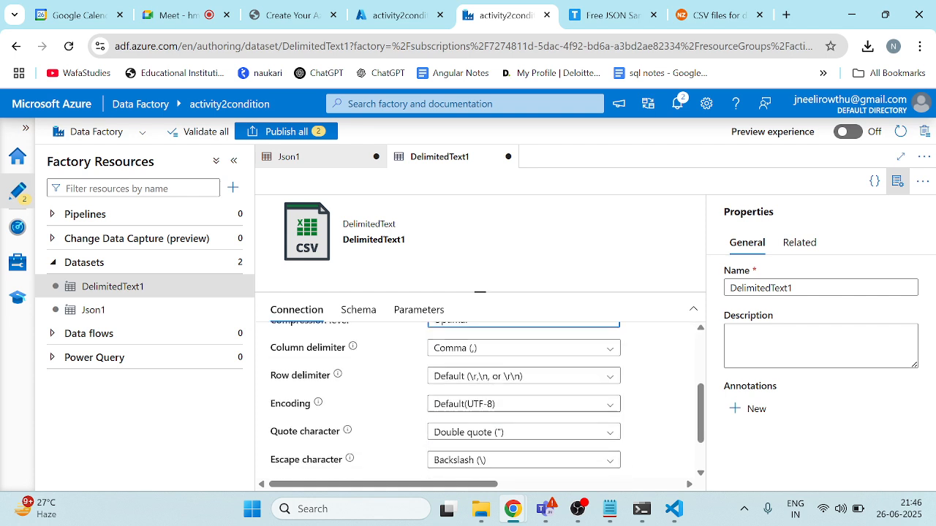
{"action": "left_click", "coordinate": [515, 360]}
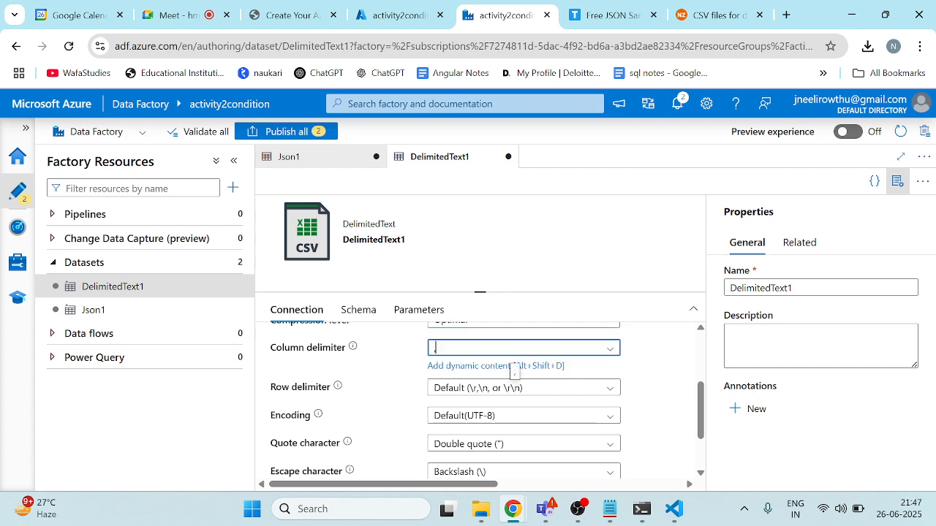
{"action": "left_click", "coordinate": [615, 352]}
{"action": "scroll", "coordinate": [454, 443], "scroll_direction": "down", "scroll_amount": 1}
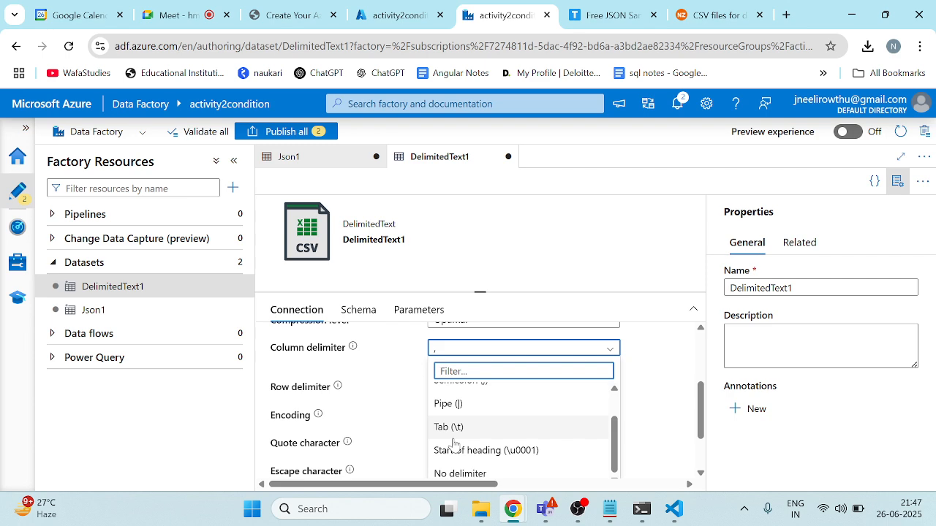
{"action": "left_click", "coordinate": [448, 430]}
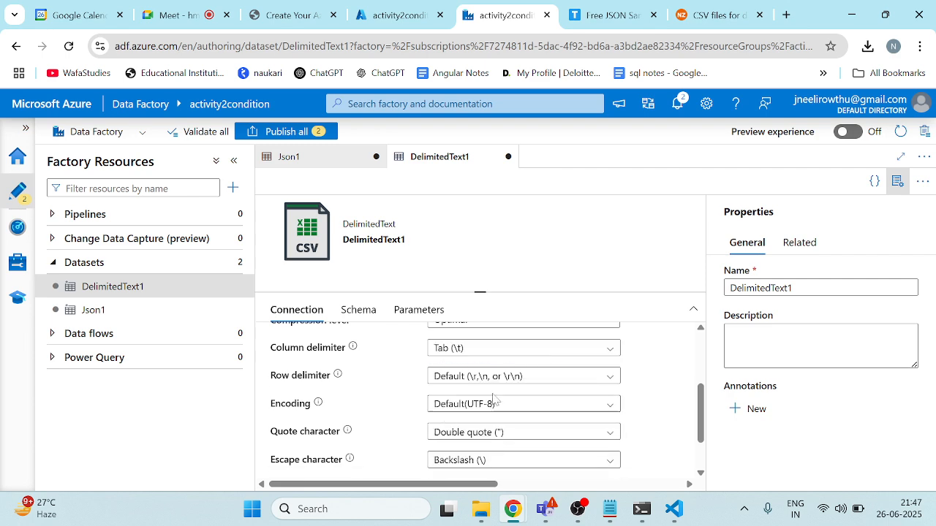
Step: Review the row delimiter options and the remaining format settings of the DelimitedText1 dataset
{"action": "scroll", "coordinate": [505, 402], "scroll_direction": "down", "scroll_amount": 1}
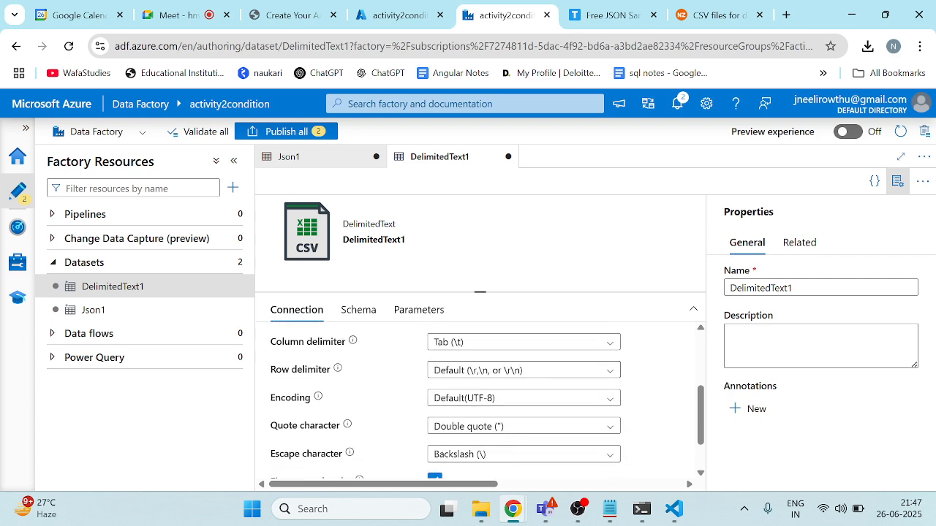
{"action": "left_click", "coordinate": [603, 371]}
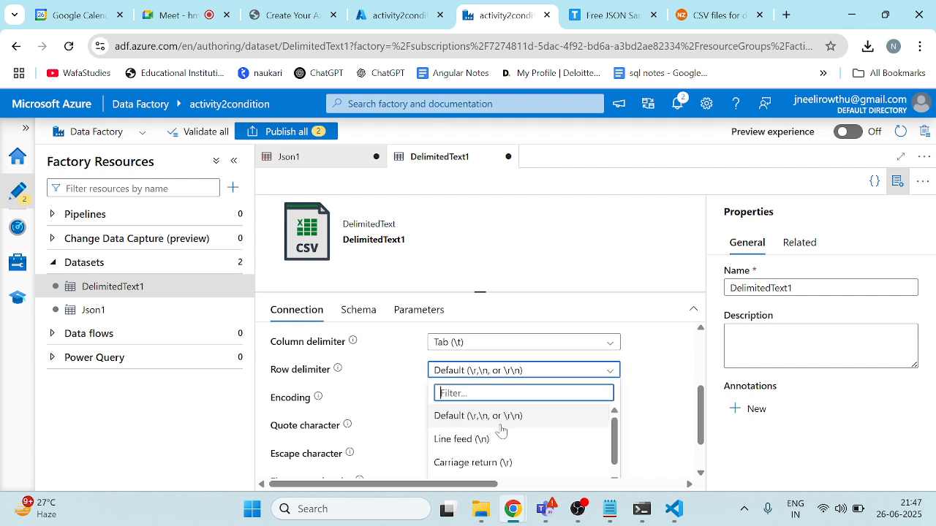
{"action": "left_click", "coordinate": [648, 382]}
{"action": "scroll", "coordinate": [649, 384], "scroll_direction": "down", "scroll_amount": 2}
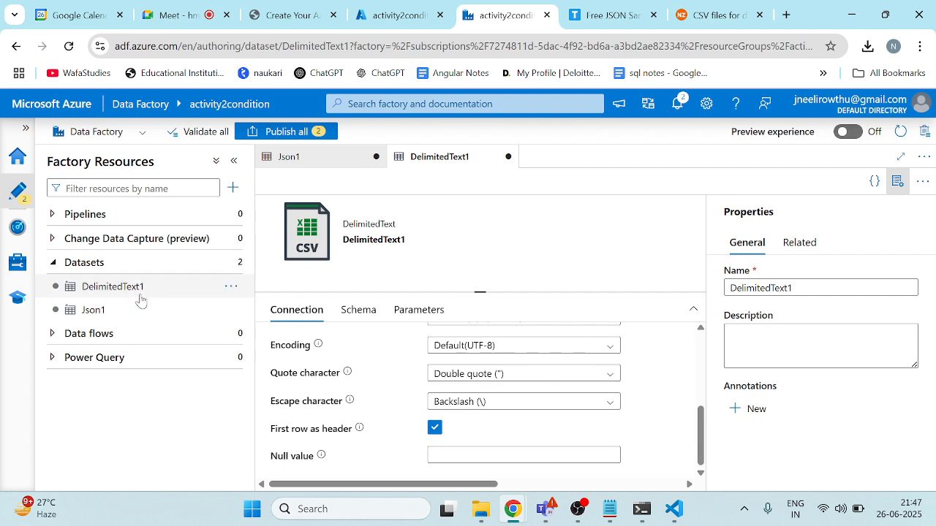
Step: Set the Json1 dataset's compression type to gzip (.gz) and its compression level to Optimal
{"action": "left_click", "coordinate": [120, 312]}
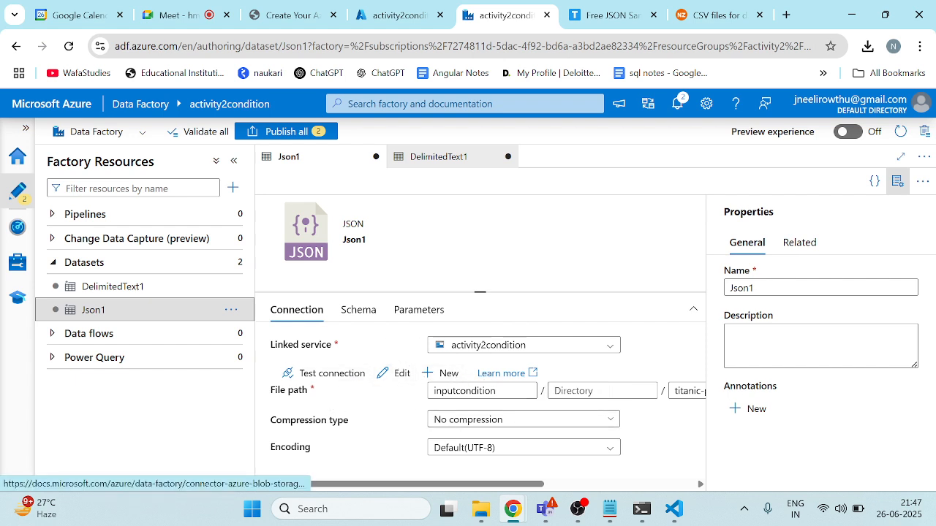
{"action": "left_click", "coordinate": [514, 419]}
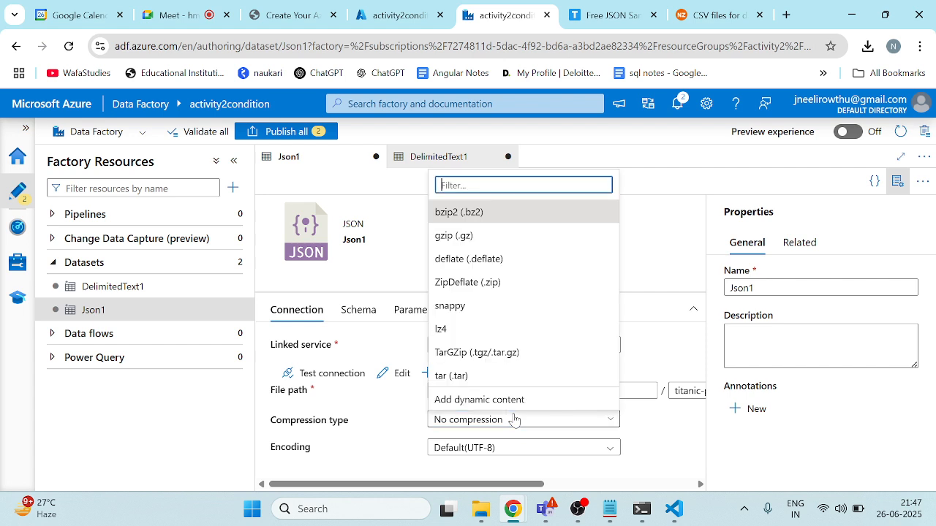
{"action": "left_click", "coordinate": [489, 235]}
{"action": "scroll", "coordinate": [526, 444], "scroll_direction": "down", "scroll_amount": 1}
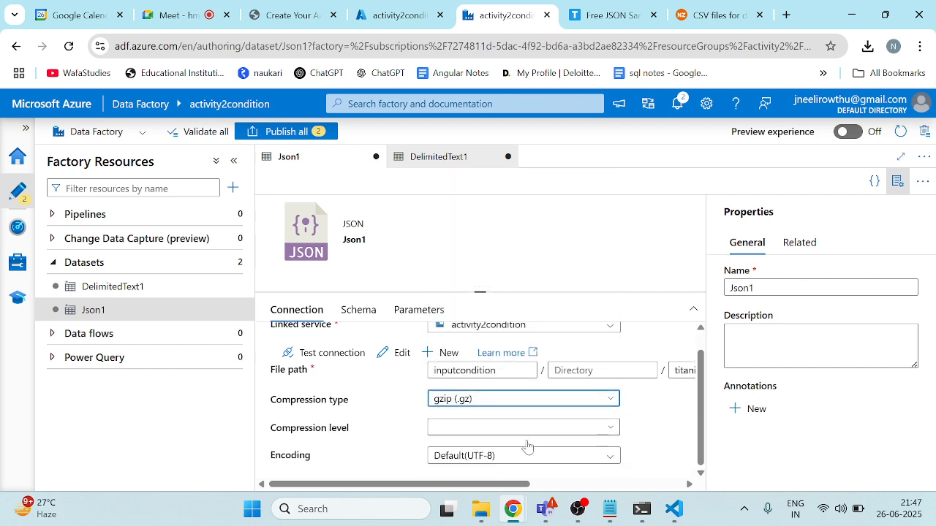
{"action": "left_click", "coordinate": [559, 428]}
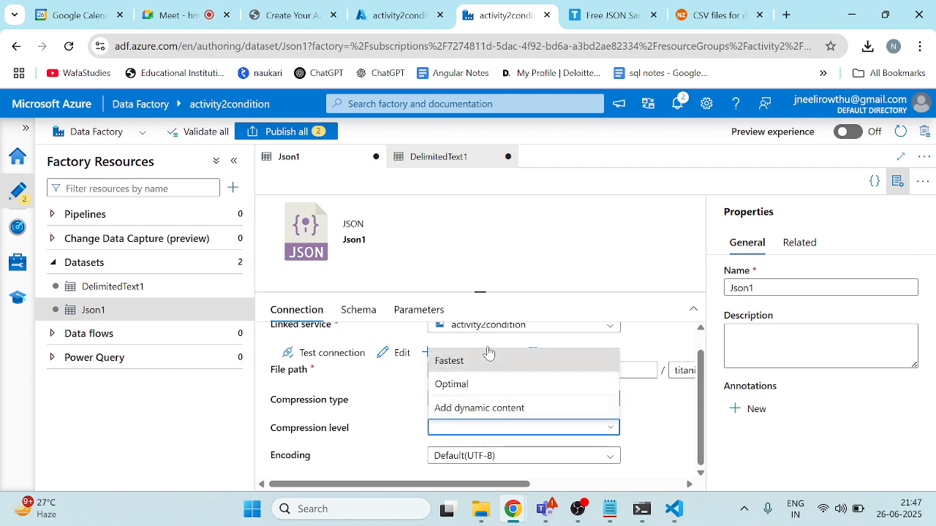
{"action": "left_click", "coordinate": [477, 385]}
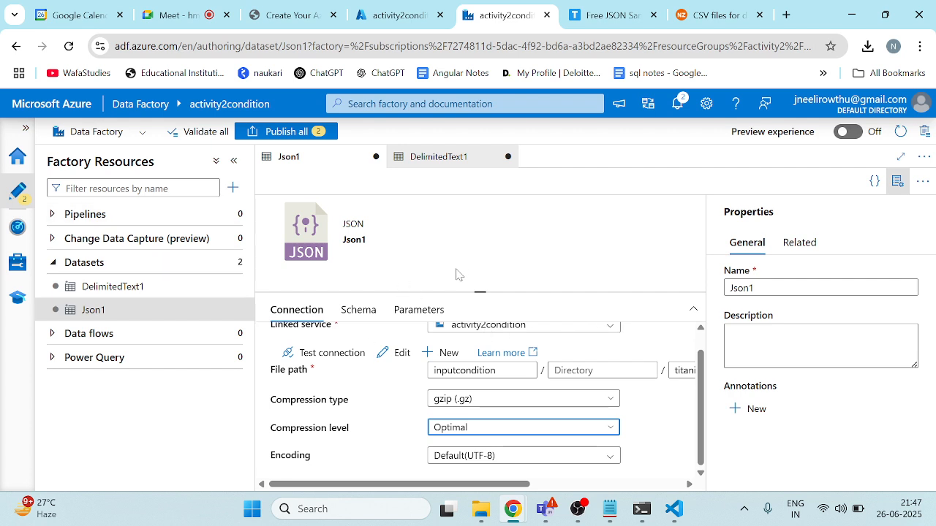
Step: Publish the pending Json1 and DelimitedText1 datasets and view the recent resources on the data factory's home page
{"action": "left_click", "coordinate": [285, 131]}
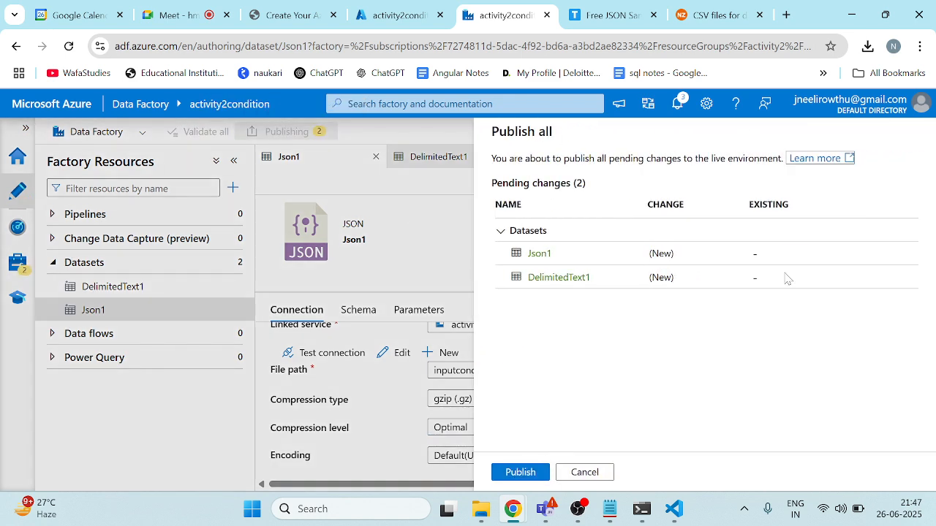
{"action": "left_click", "coordinate": [585, 473]}
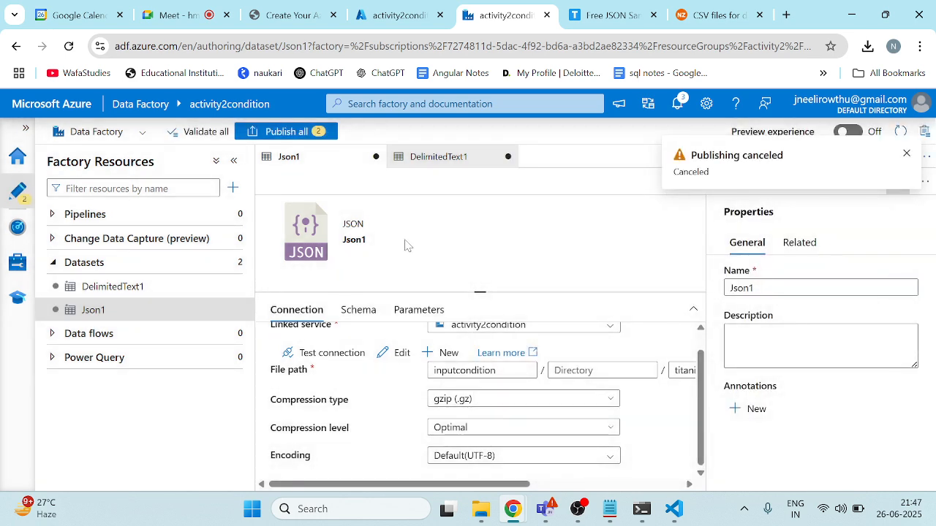
{"action": "left_click", "coordinate": [274, 135]}
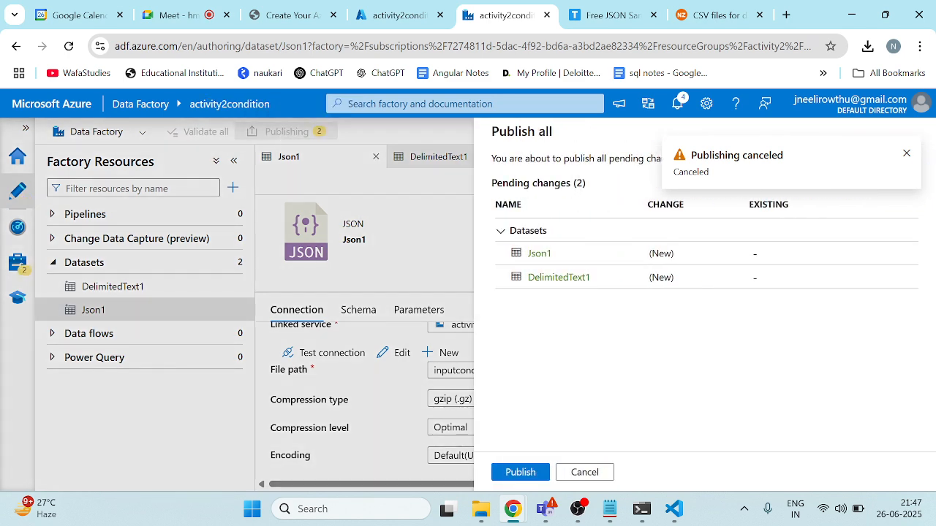
{"action": "left_click", "coordinate": [520, 472]}
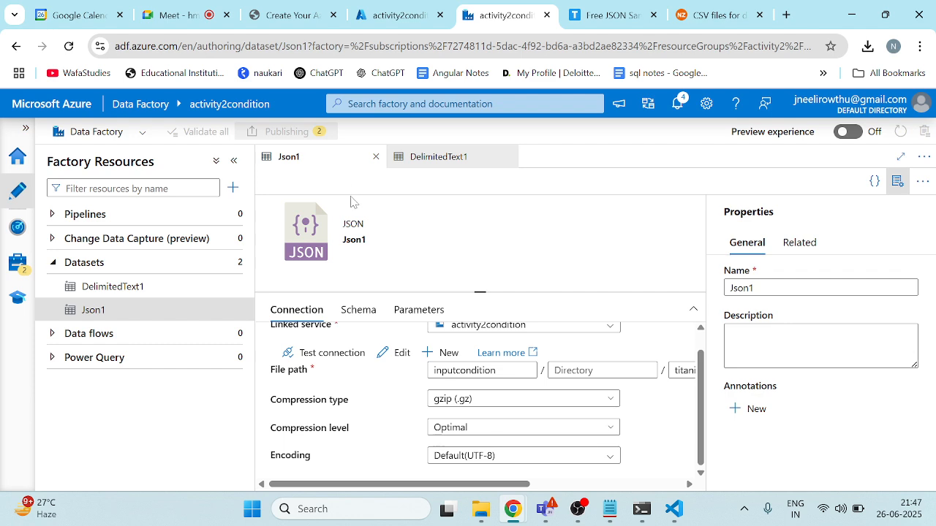
{"action": "left_click", "coordinate": [18, 160]}
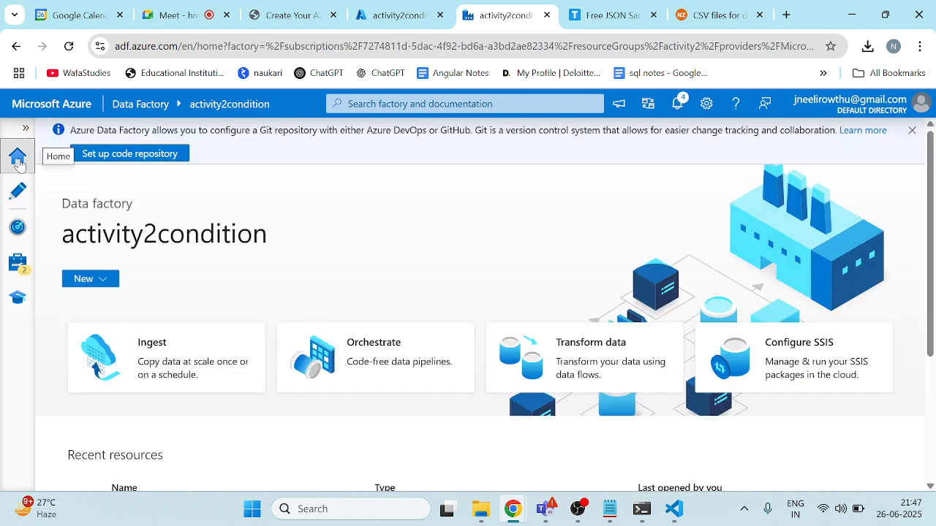
{"action": "scroll", "coordinate": [349, 430], "scroll_direction": "down", "scroll_amount": 3}
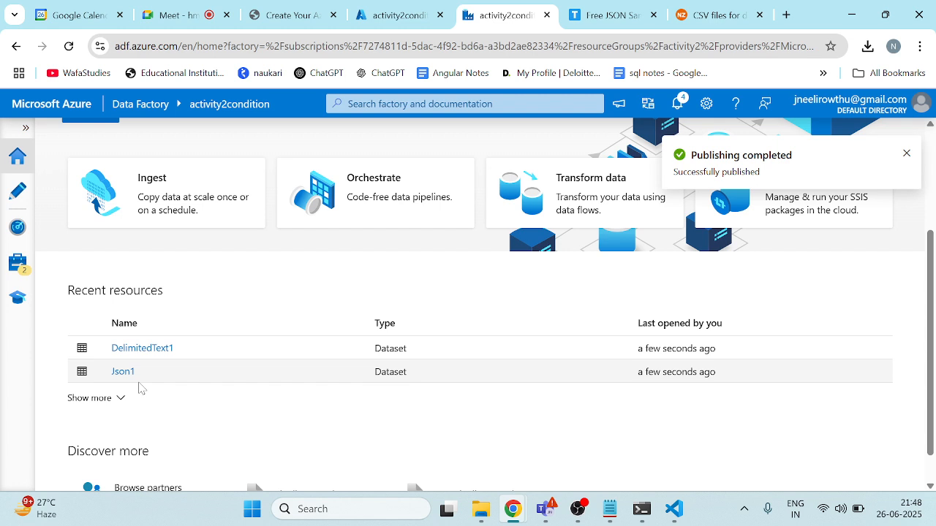
Step: Create a new blank pipeline among the data factory's authoring resources
{"action": "left_click", "coordinate": [18, 162]}
{"action": "left_click", "coordinate": [17, 190]}
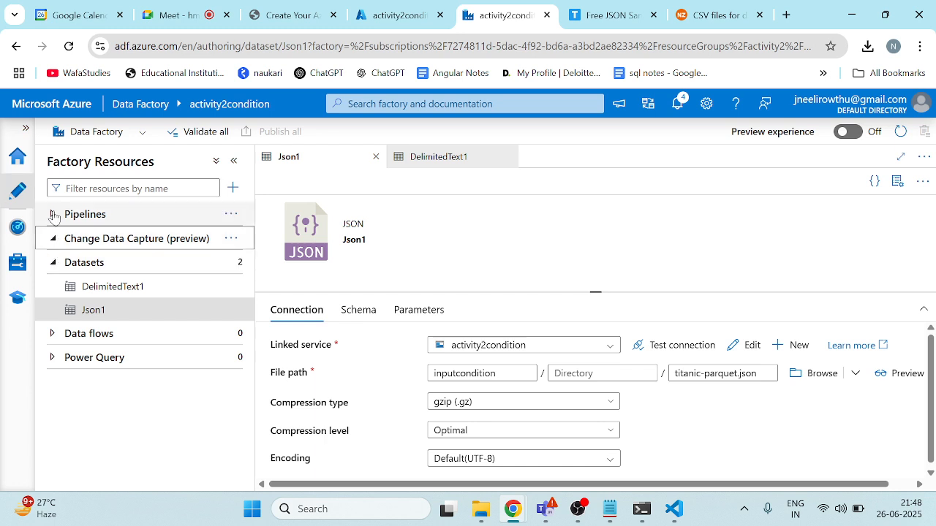
{"action": "left_click", "coordinate": [230, 214]}
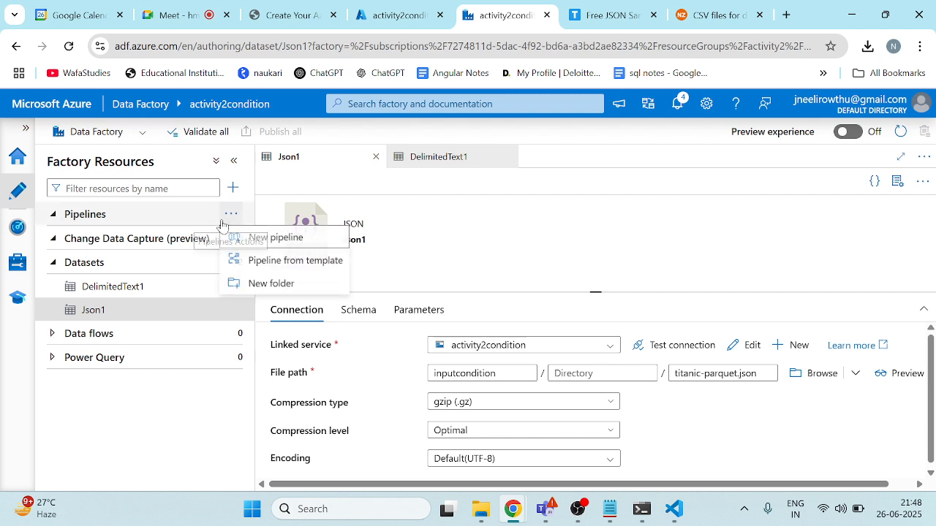
{"action": "left_click", "coordinate": [251, 245]}
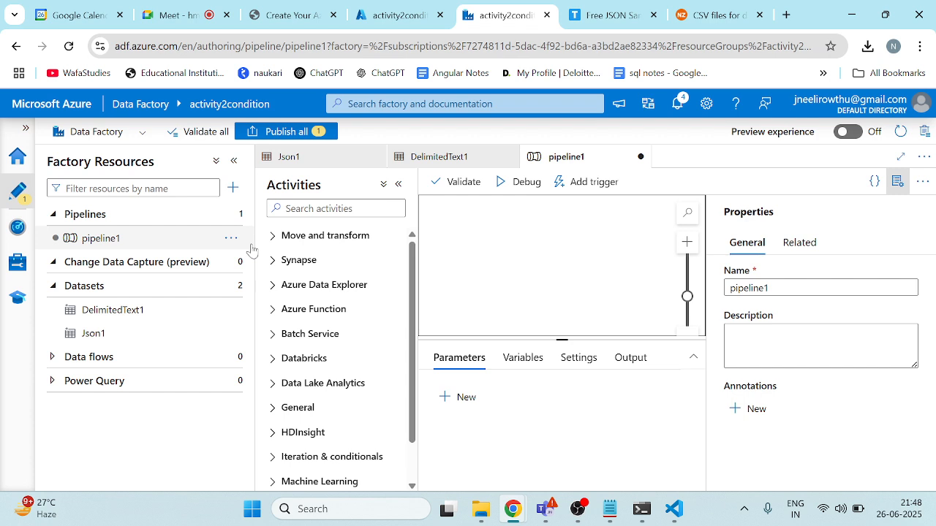
Step: Find the Copy data activity by searching for "copy" and add it to the pipeline canvas
{"action": "left_click", "coordinate": [251, 247]}
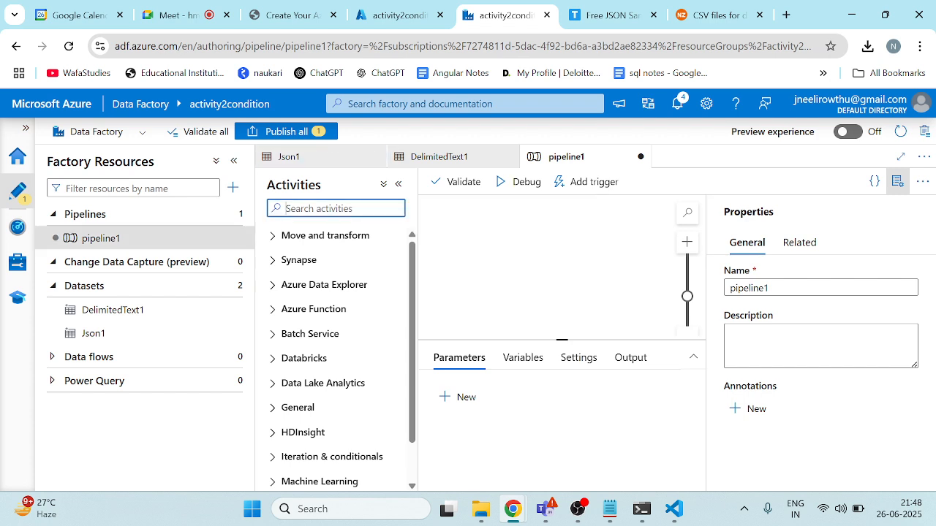
{"action": "type", "text": "copy"}
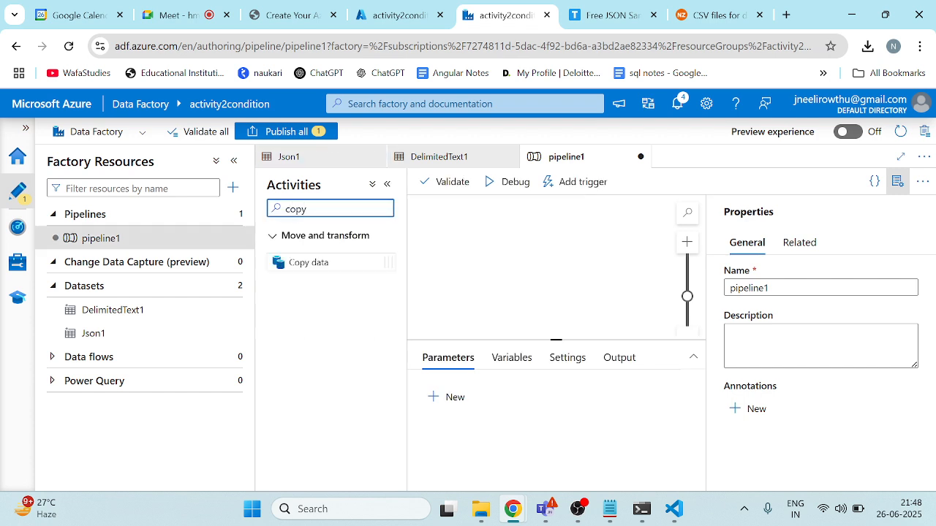
{"action": "left_click", "coordinate": [327, 267]}
{"action": "left_click_drag", "start_coordinate": [327, 267], "coordinate": [601, 262]}
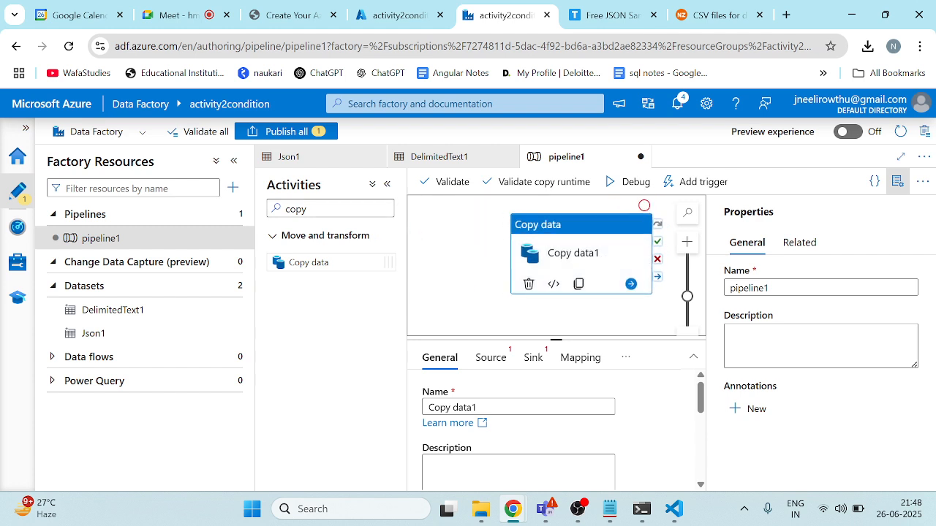
Step: Find the Validation activity by searching for "va" and add it to the canvas near the Copy data activity
{"action": "left_click", "coordinate": [296, 209]}
{"action": "key", "text": "ctrl+a"}
{"action": "key", "text": "BackSpace"}
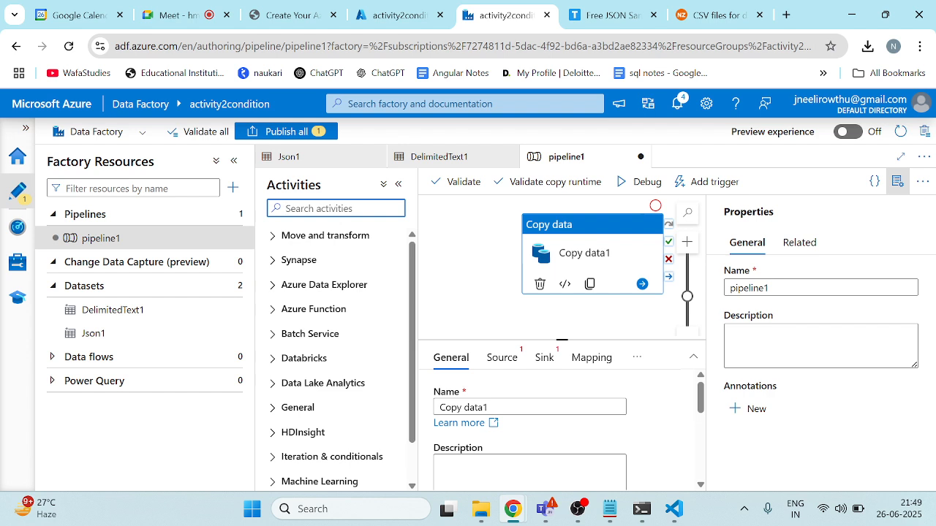
{"action": "type", "text": "va"}
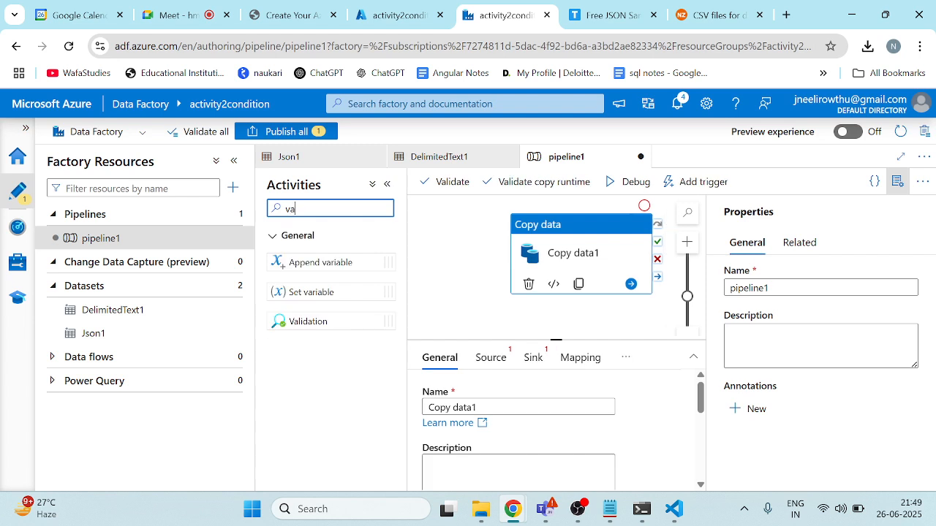
{"action": "left_click_drag", "start_coordinate": [315, 322], "coordinate": [468, 329]}
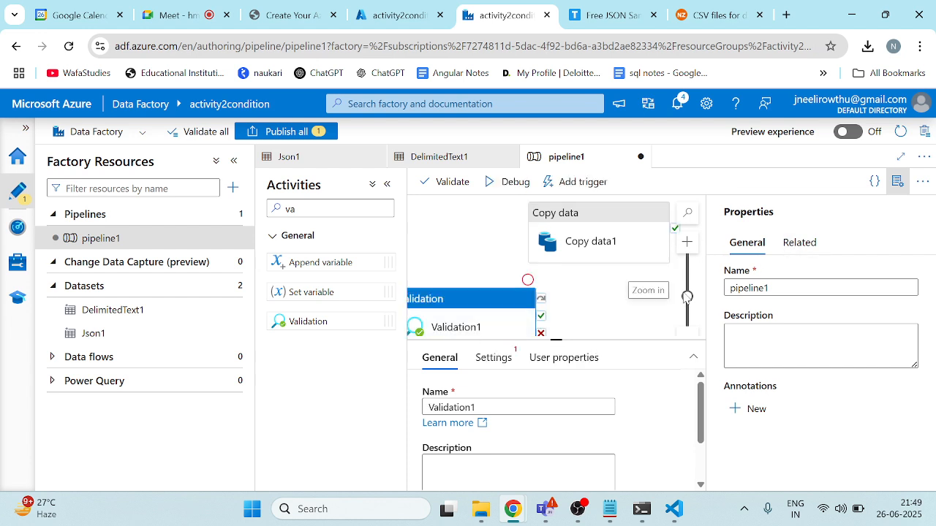
Step: Arrange the Validation activity beside Copy data and link its success output to the Copy data activity
{"action": "left_click_drag", "start_coordinate": [687, 299], "coordinate": [687, 313]}
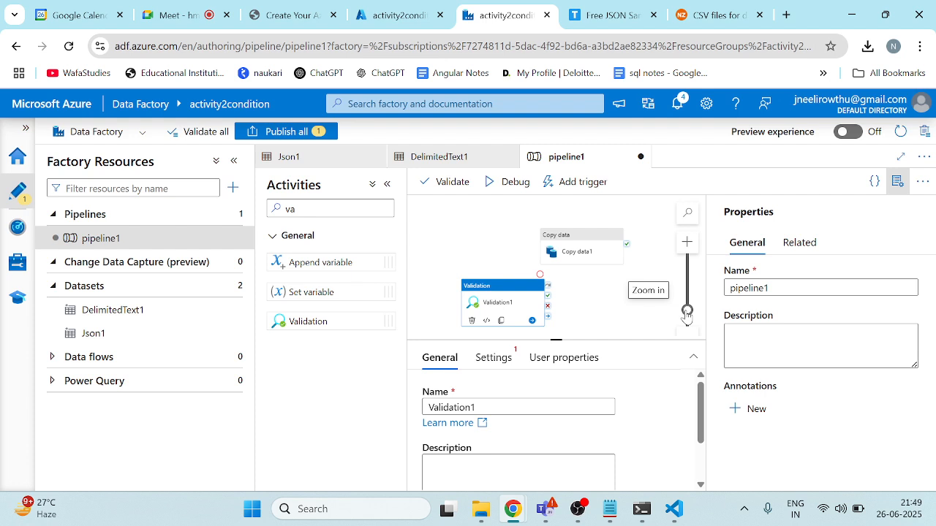
{"action": "left_click_drag", "start_coordinate": [577, 258], "coordinate": [601, 265]}
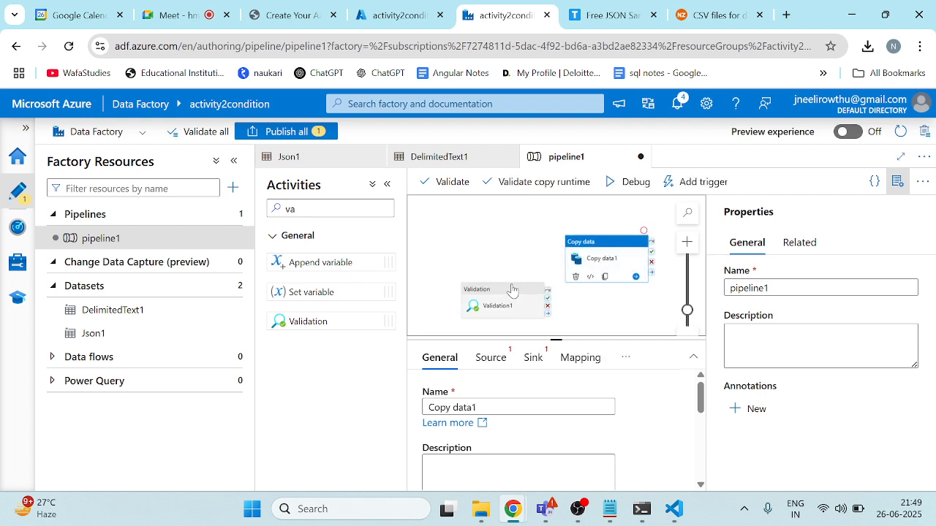
{"action": "left_click_drag", "start_coordinate": [509, 290], "coordinate": [490, 242]}
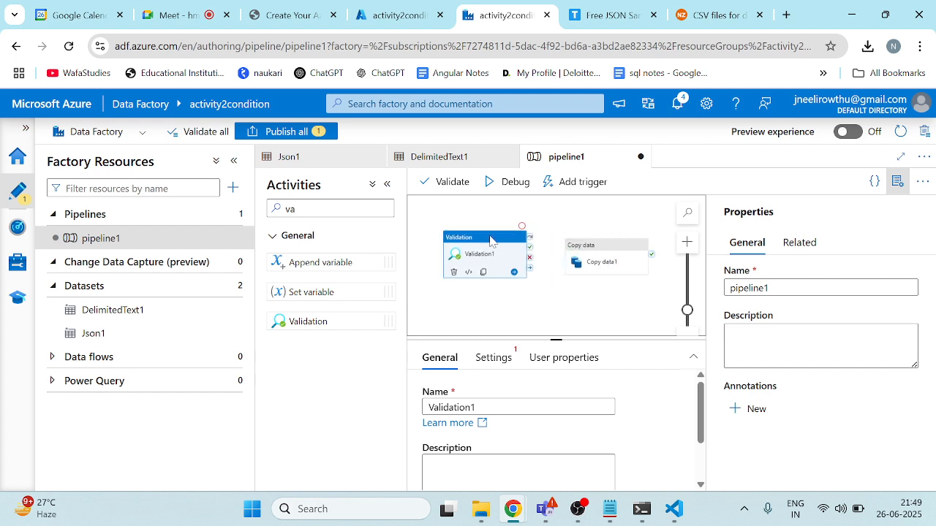
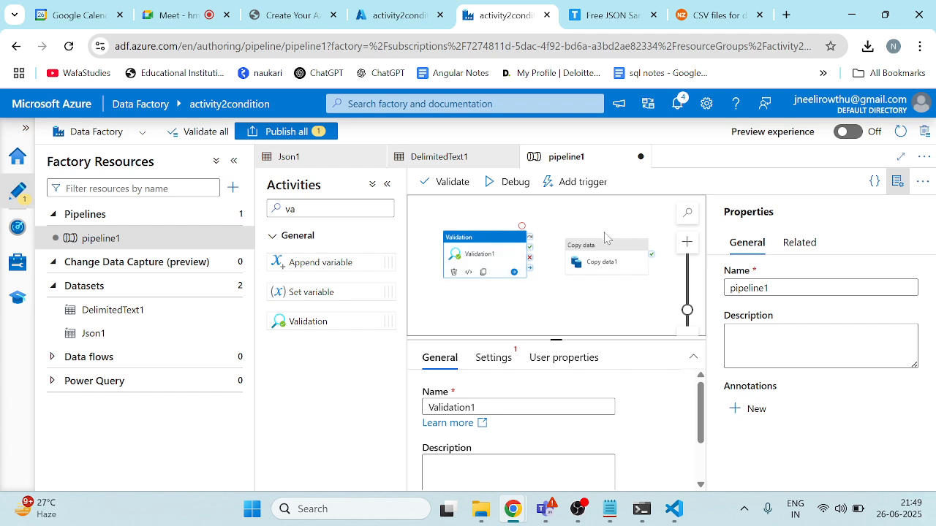
{"action": "left_click_drag", "start_coordinate": [607, 253], "coordinate": [614, 239]}
{"action": "left_click", "coordinate": [490, 253]}
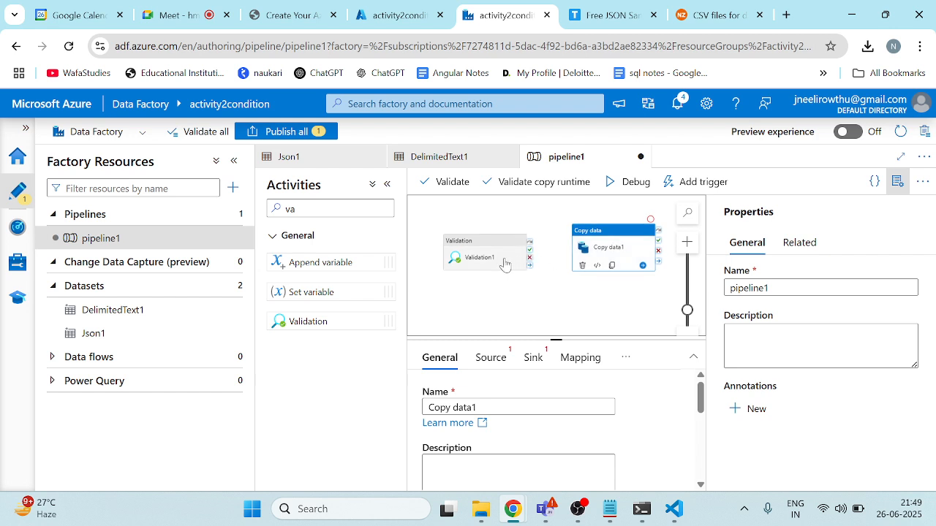
{"action": "left_click_drag", "start_coordinate": [493, 249], "coordinate": [574, 244]}
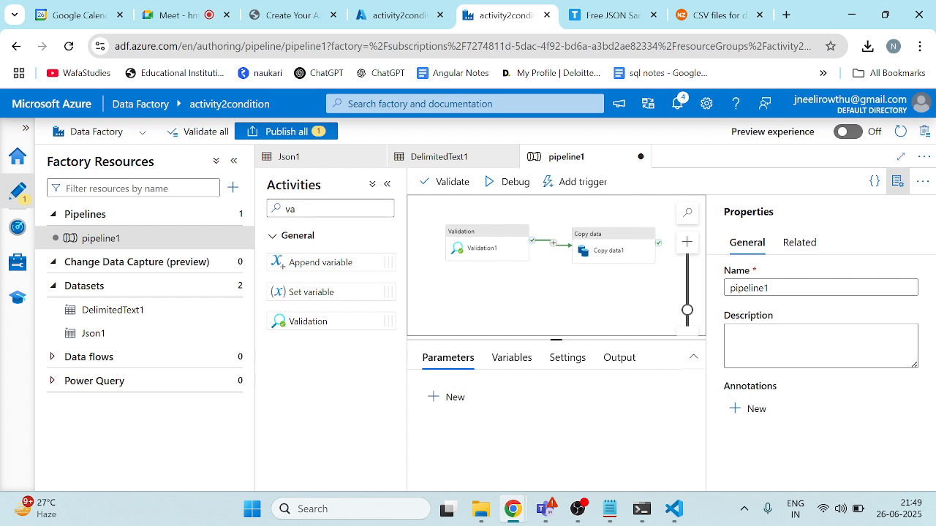
Step: Find the Get Metadata activity by searching for "get" and add it to the canvas below the Validation activity
{"action": "left_click", "coordinate": [307, 209]}
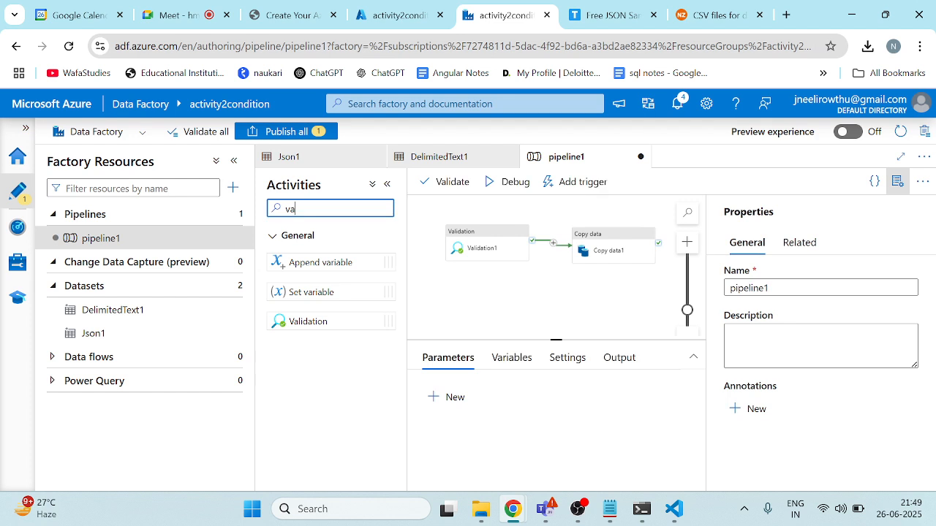
{"action": "key", "text": "ctrl+a"}
{"action": "key", "text": "BackSpace"}
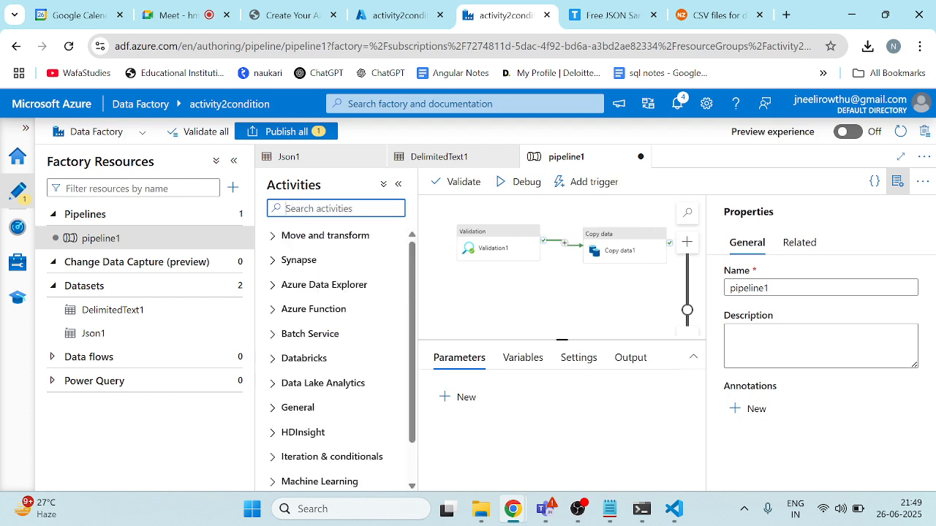
{"action": "type", "text": "get"}
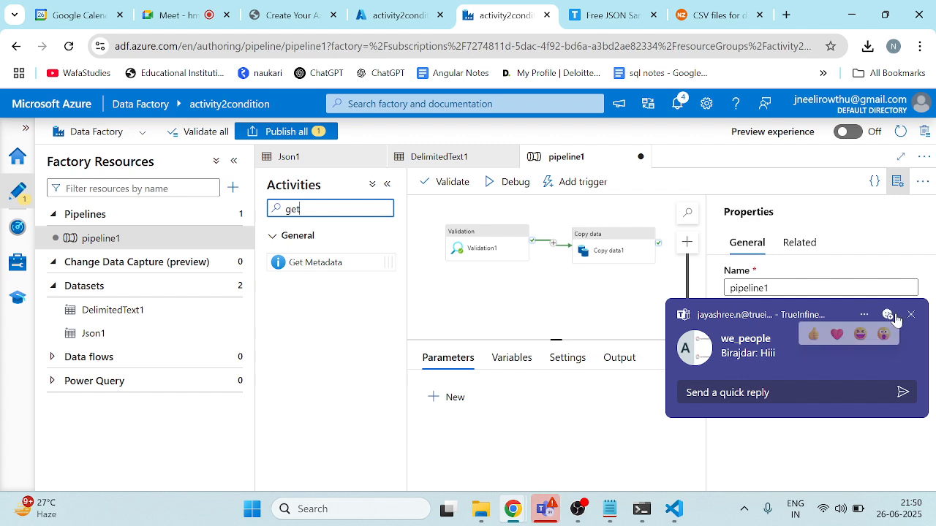
{"action": "left_click", "coordinate": [910, 316]}
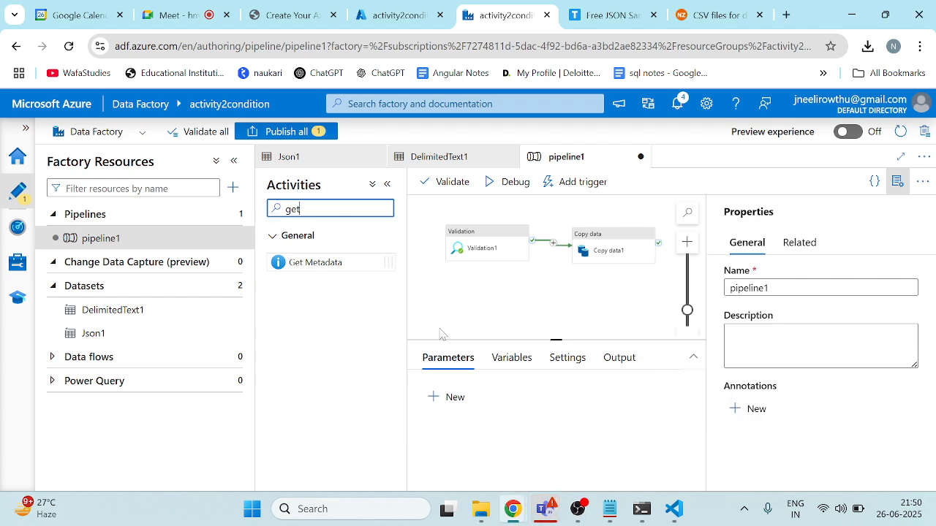
{"action": "left_click_drag", "start_coordinate": [335, 263], "coordinate": [477, 291]}
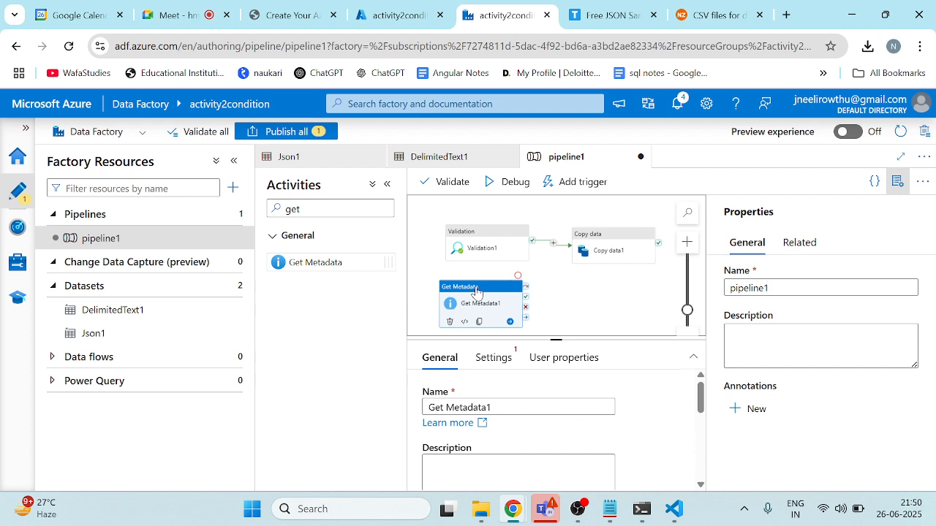
Step: Rename the Get Metadata activity as "Get file metadat"
{"action": "left_click", "coordinate": [498, 408]}
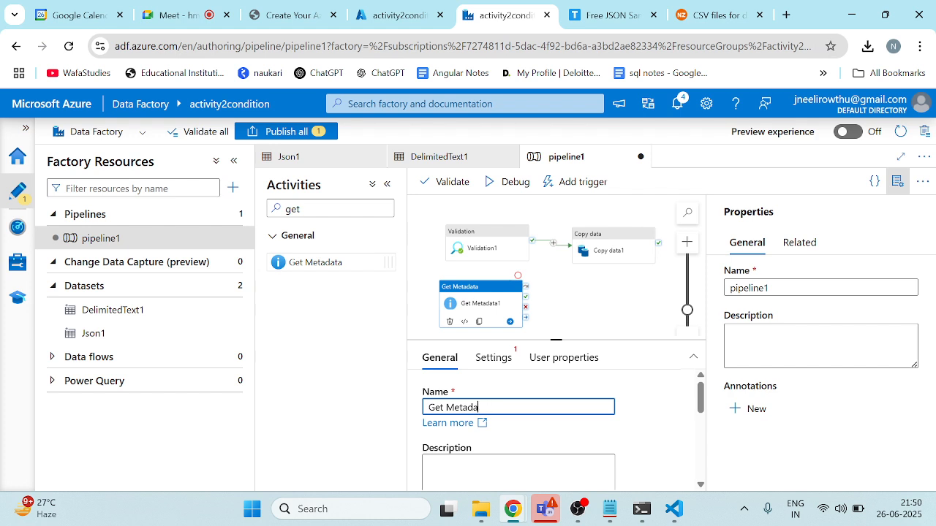
{"action": "key", "text": "BackSpace"}
{"action": "key", "text": "BackSpace"}
{"action": "key", "text": "BackSpace"}
{"action": "key", "text": "BackSpace"}
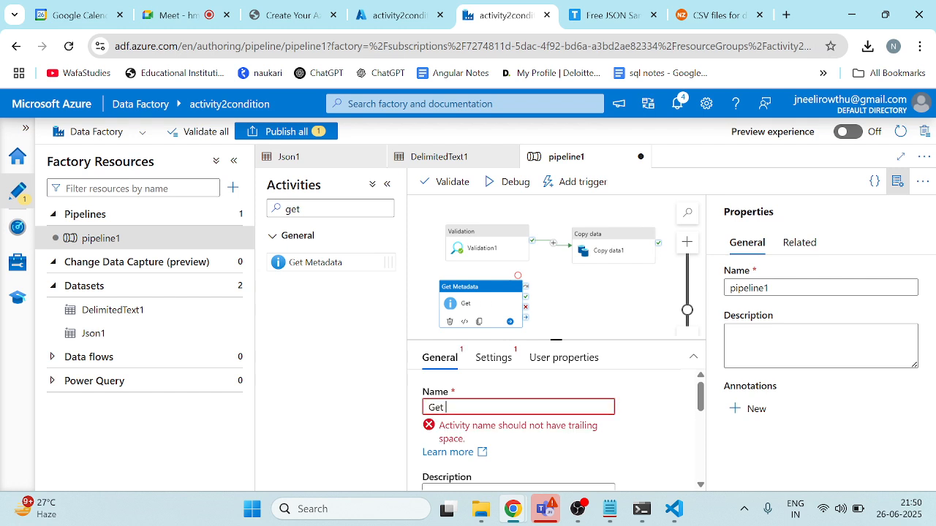
{"action": "type", "text": "file "}
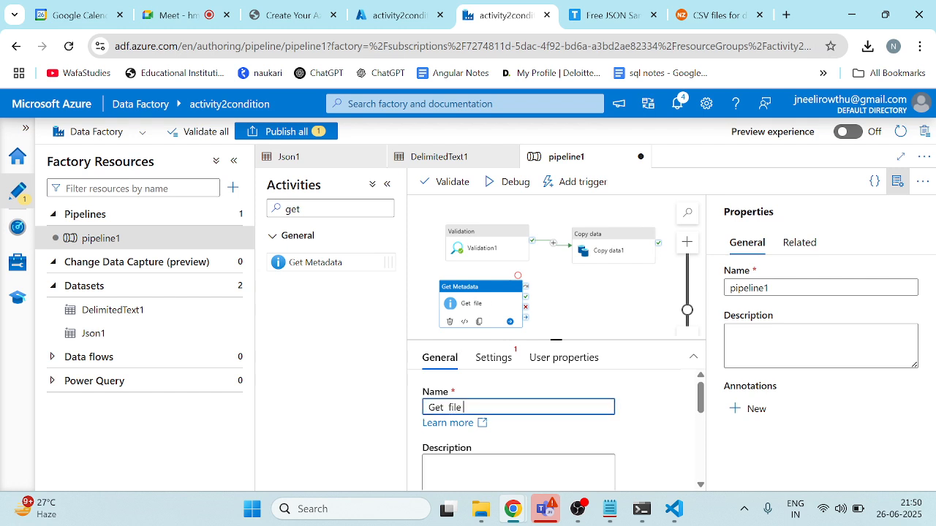
{"action": "type", "text": "metadat"}
Step: Set the Get Metadata activity's timeout to 7.00:00:00
{"action": "scroll", "coordinate": [581, 423], "scroll_direction": "down", "scroll_amount": 1}
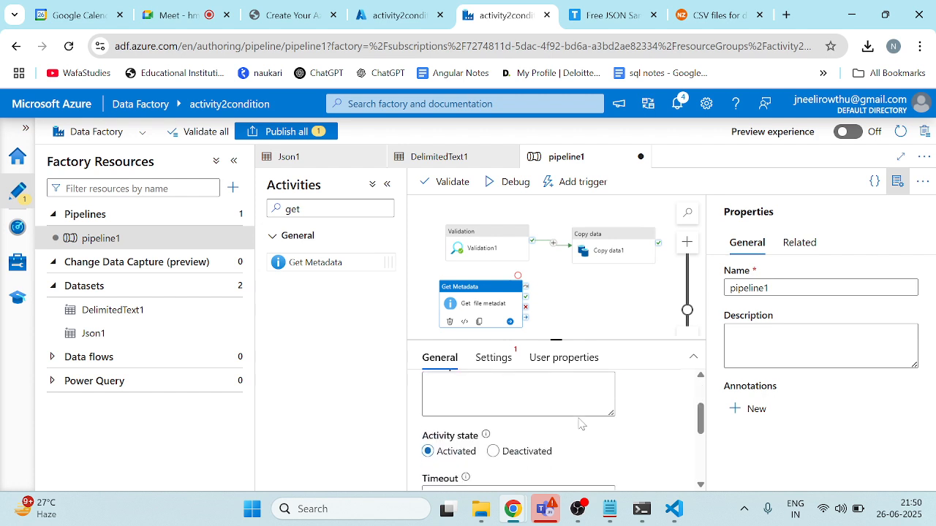
{"action": "scroll", "coordinate": [581, 423], "scroll_direction": "down", "scroll_amount": 1}
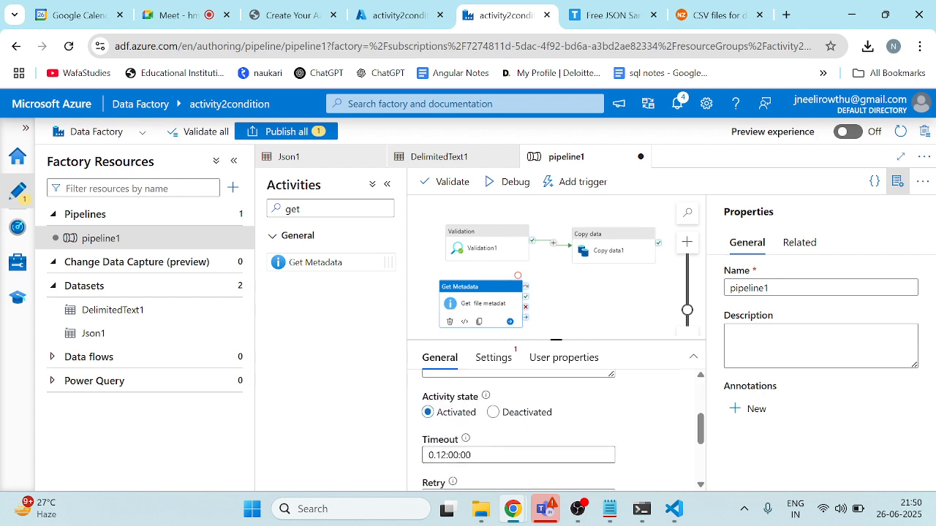
{"action": "left_click", "coordinate": [435, 455]}
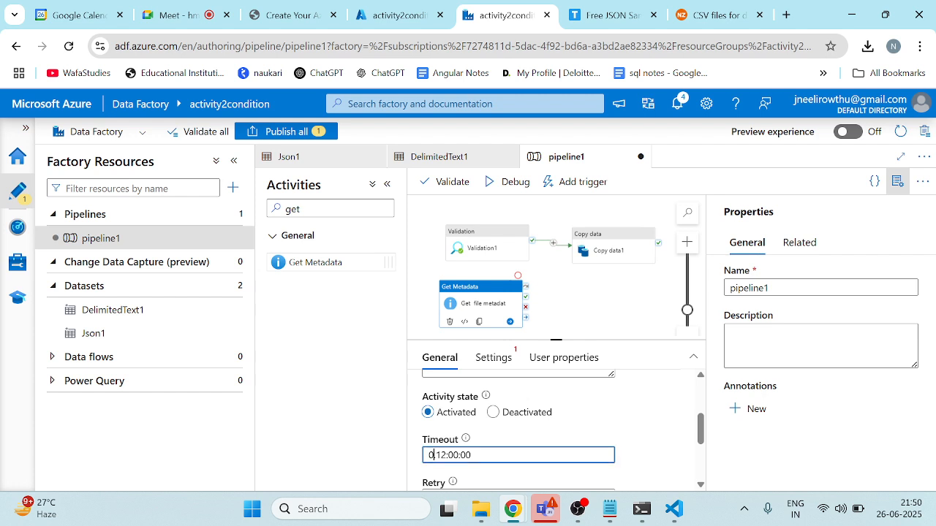
{"action": "key", "text": "BackSpace"}
{"action": "key", "text": "BackSpace"}
{"action": "type", "text": "7"}
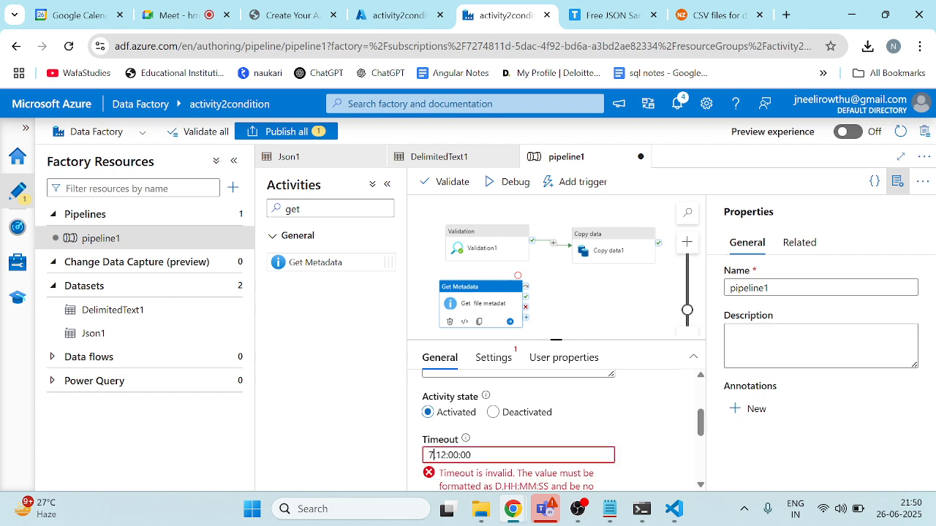
{"action": "key", "text": "Delete"}
{"action": "key", "text": "Delete"}
{"action": "key", "text": "Delete"}
{"action": "type", "text": ".00:"}
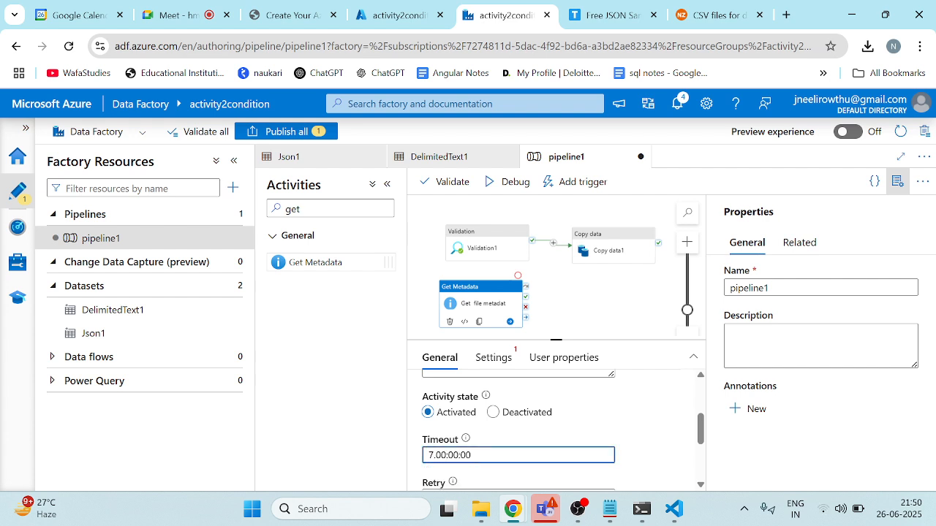
{"action": "key", "text": "Right"}
{"action": "key", "text": "Right"}
{"action": "key", "text": "Right"}
{"action": "key", "text": "Right"}
{"action": "key", "text": "Right"}
Step: Enable secure output and secure input for the Get Metadata activity
{"action": "scroll", "coordinate": [455, 439], "scroll_direction": "down", "scroll_amount": 2}
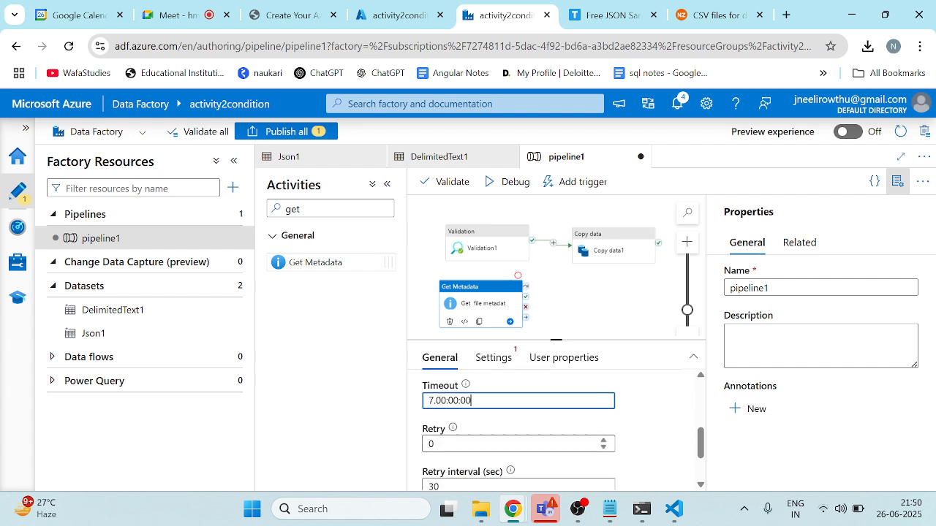
{"action": "scroll", "coordinate": [455, 438], "scroll_direction": "down", "scroll_amount": 1}
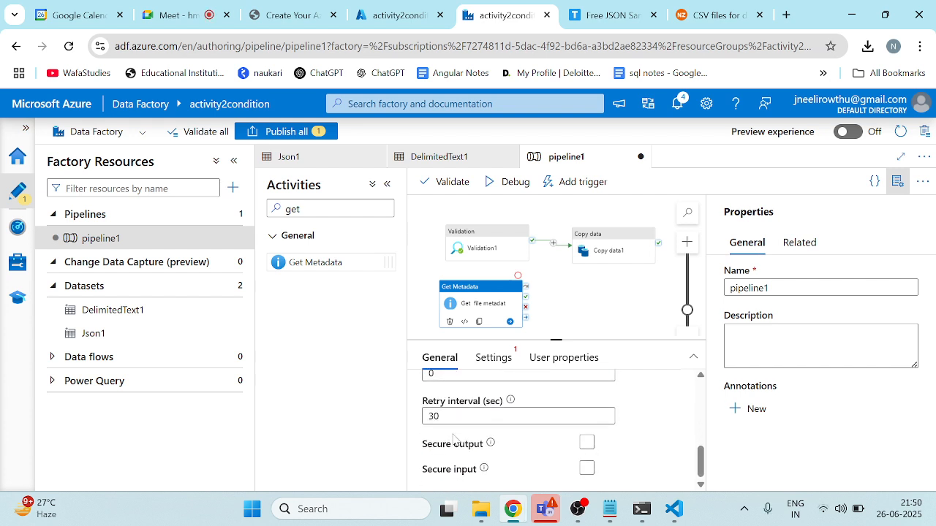
{"action": "left_click", "coordinate": [586, 442]}
{"action": "left_click", "coordinate": [587, 468]}
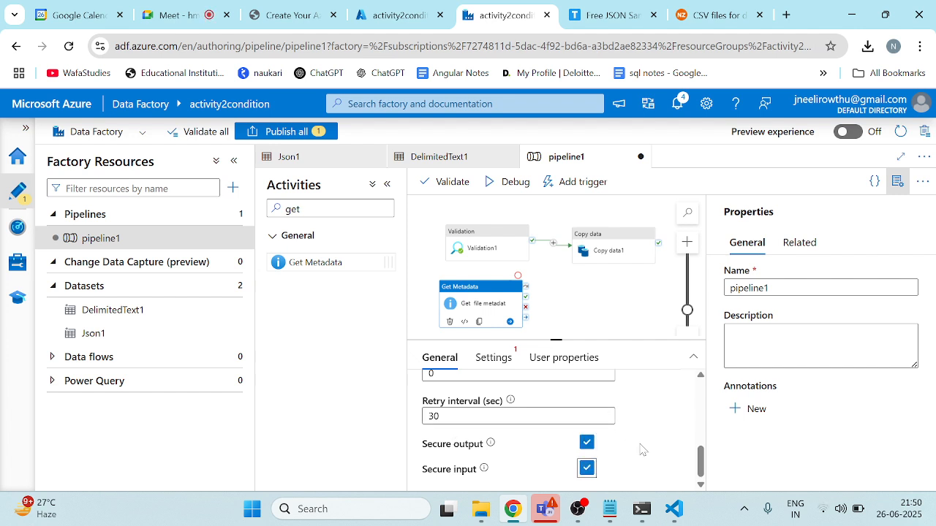
Step: Choose DelimitedText1 as the dataset in the Get Metadata activity's settings
{"action": "scroll", "coordinate": [641, 448], "scroll_direction": "up", "scroll_amount": 4}
{"action": "scroll", "coordinate": [641, 448], "scroll_direction": "up", "scroll_amount": 1}
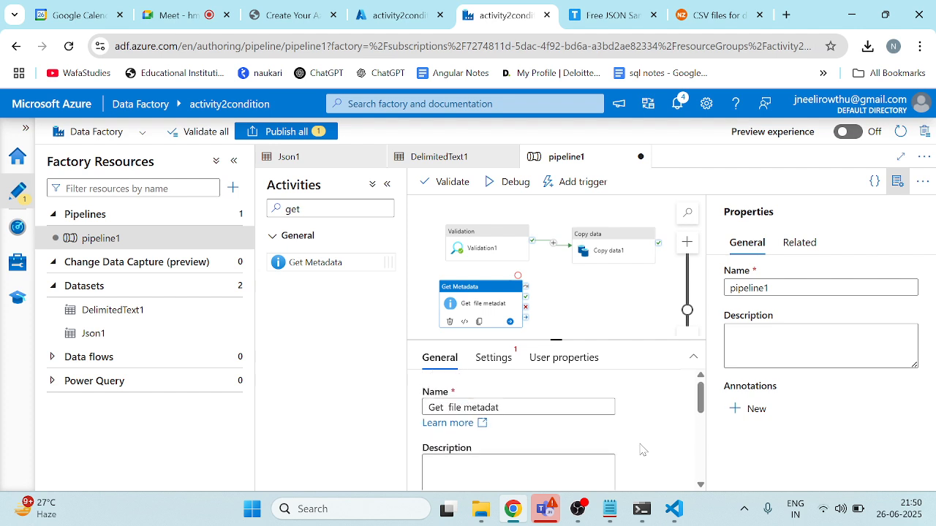
{"action": "left_click", "coordinate": [494, 357]}
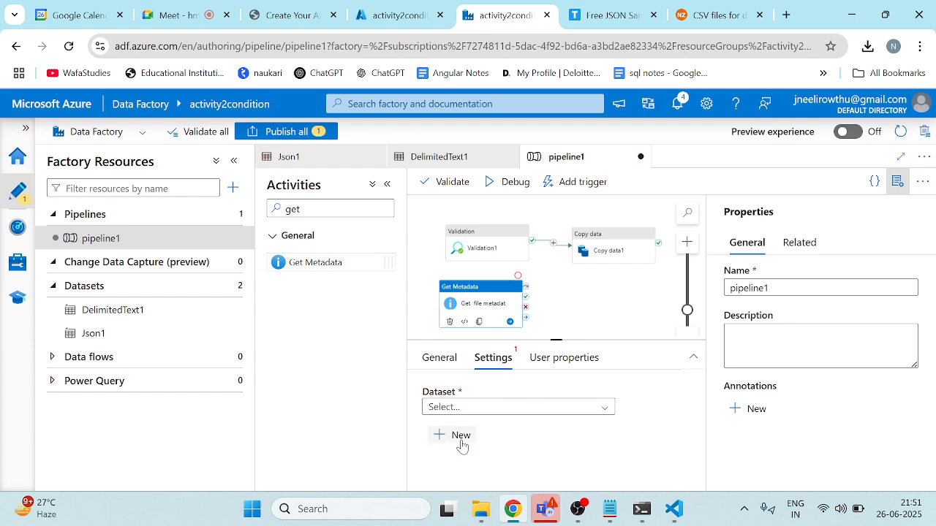
{"action": "left_click", "coordinate": [585, 412]}
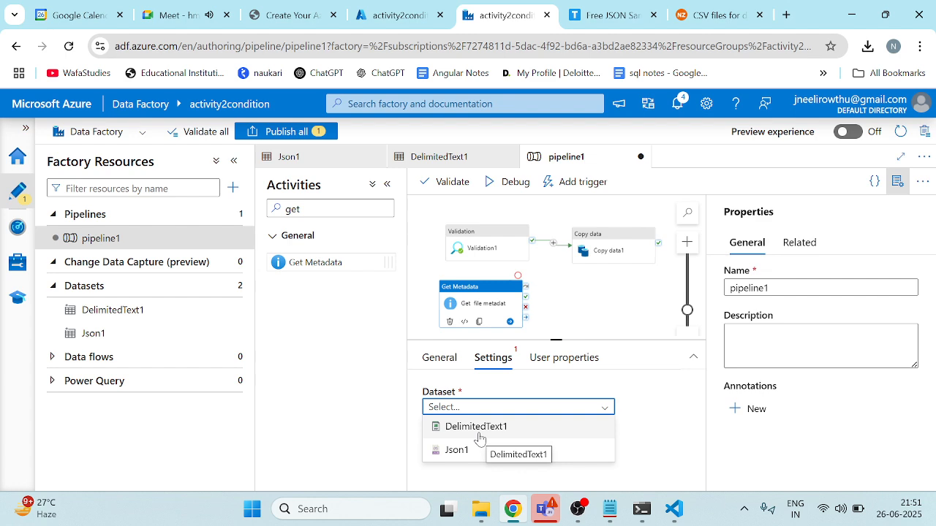
{"action": "left_click", "coordinate": [479, 429]}
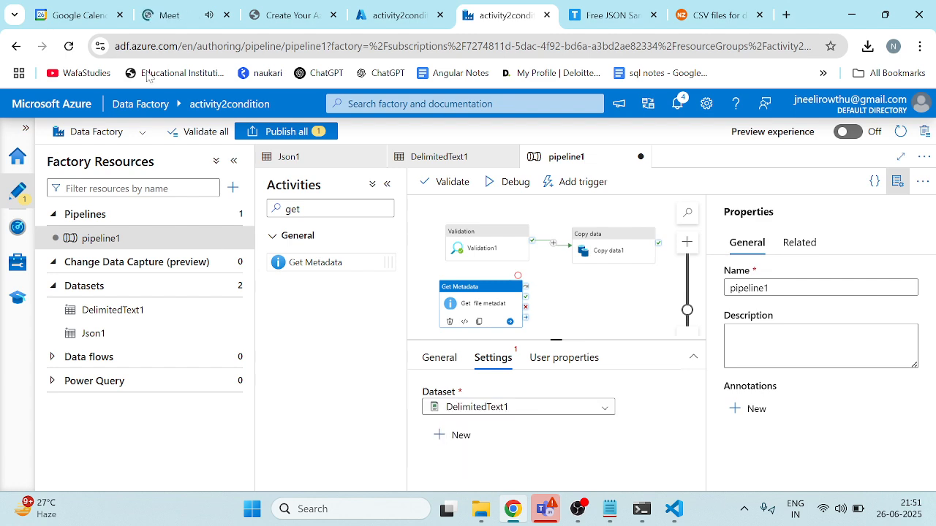
{"action": "left_click", "coordinate": [168, 11]}
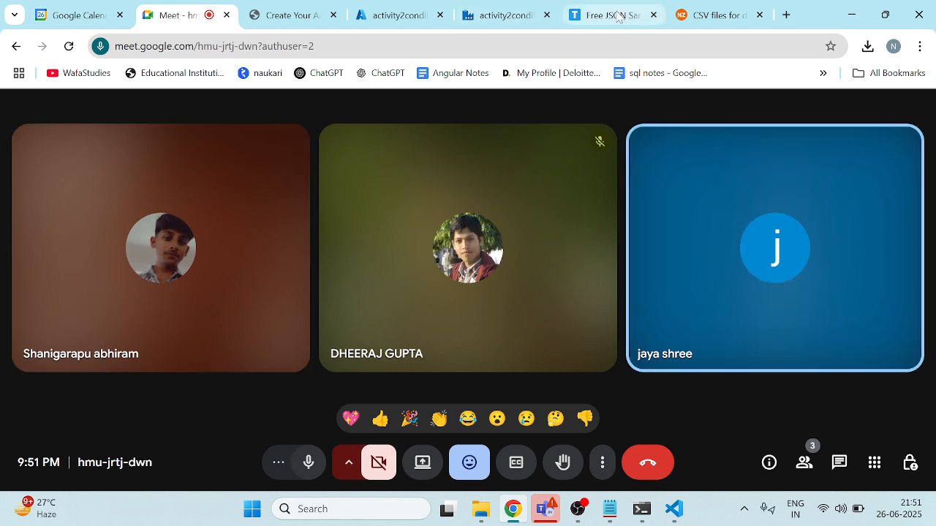
{"action": "left_click", "coordinate": [511, 16]}
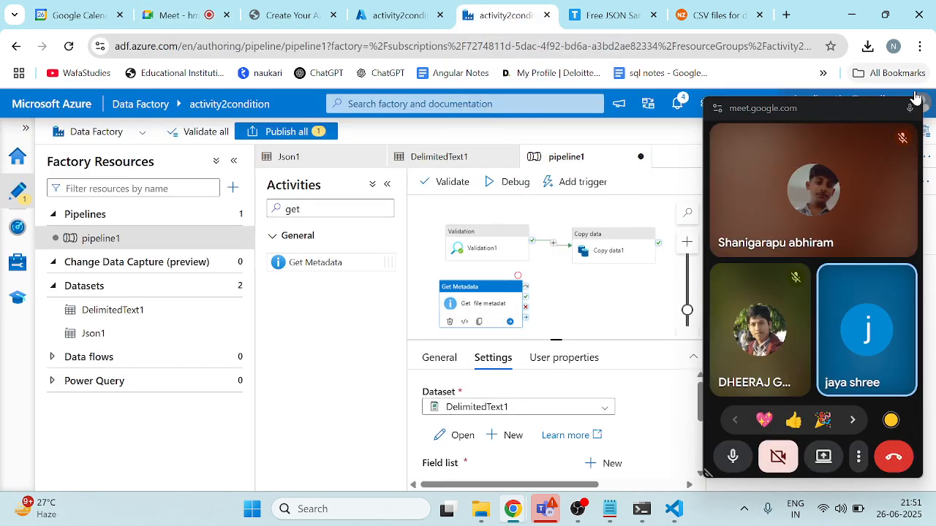
{"action": "left_click", "coordinate": [913, 108]}
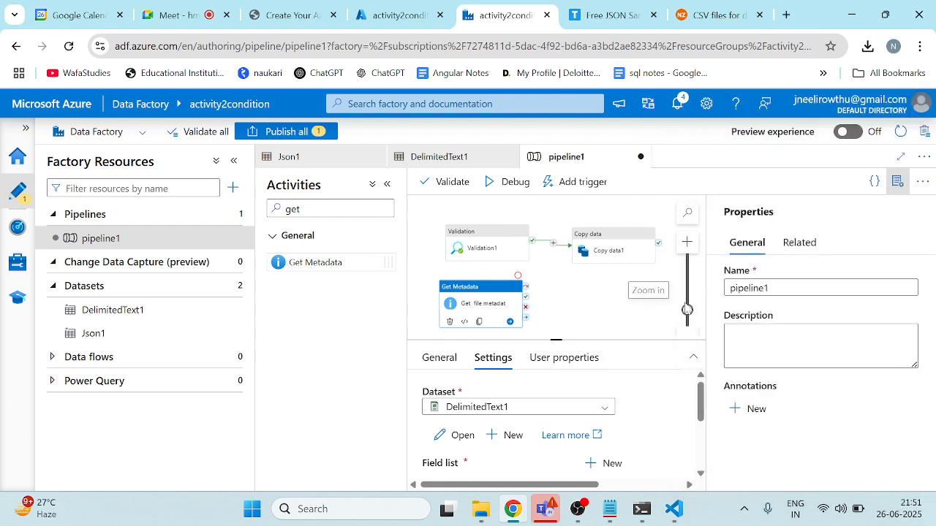
Step: Enlarge the Get Metadata activity on the pipeline canvas and narrow the Factory Resources pane
{"action": "left_click_drag", "start_coordinate": [687, 309], "coordinate": [687, 289]}
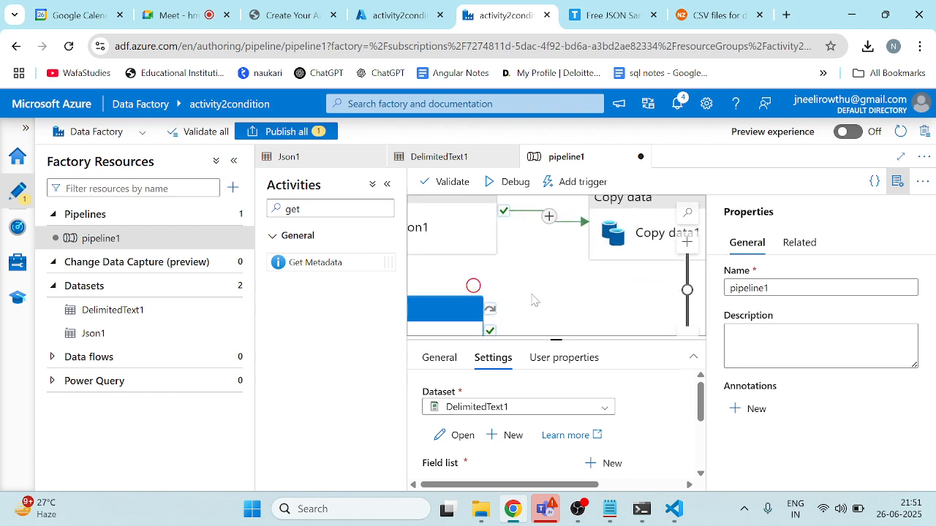
{"action": "scroll", "coordinate": [532, 300], "scroll_direction": "left", "scroll_amount": 5}
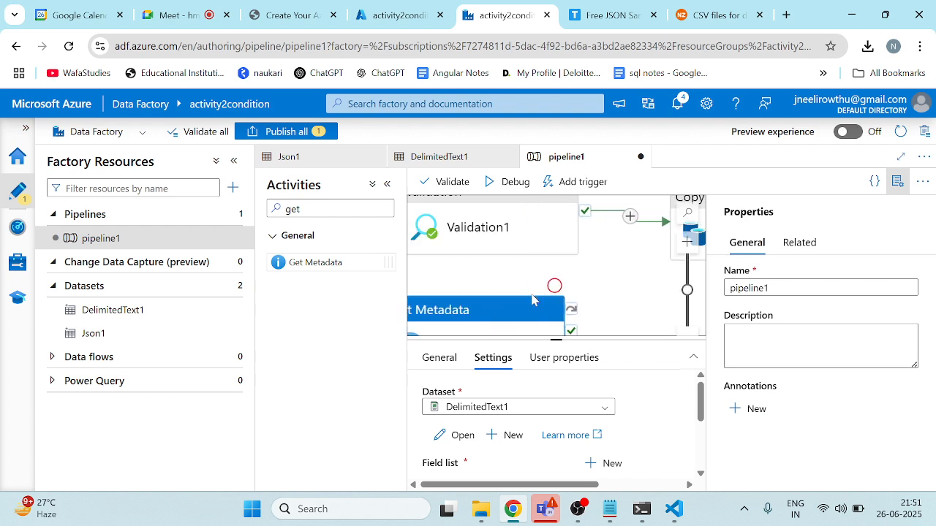
{"action": "scroll", "coordinate": [532, 300], "scroll_direction": "down", "scroll_amount": 1}
{"action": "scroll", "coordinate": [532, 300], "scroll_direction": "left", "scroll_amount": 2}
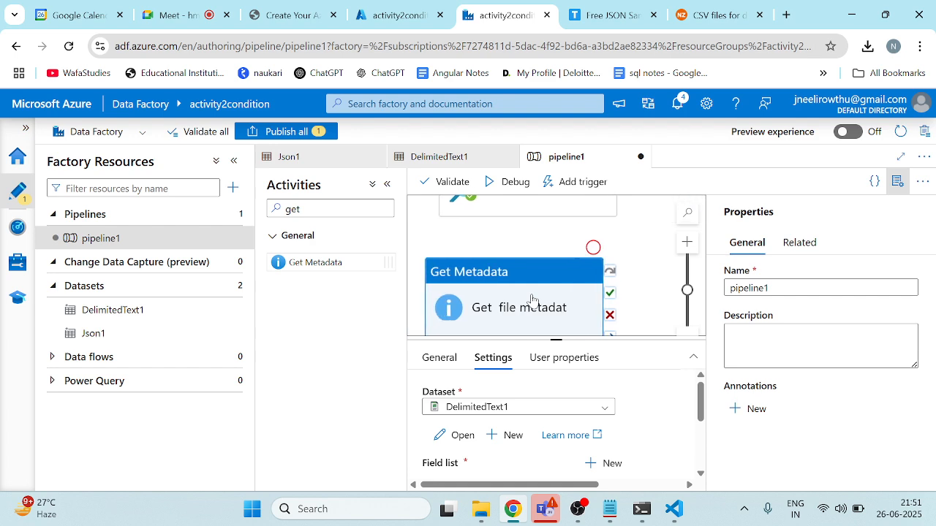
{"action": "scroll", "coordinate": [532, 300], "scroll_direction": "down", "scroll_amount": 1}
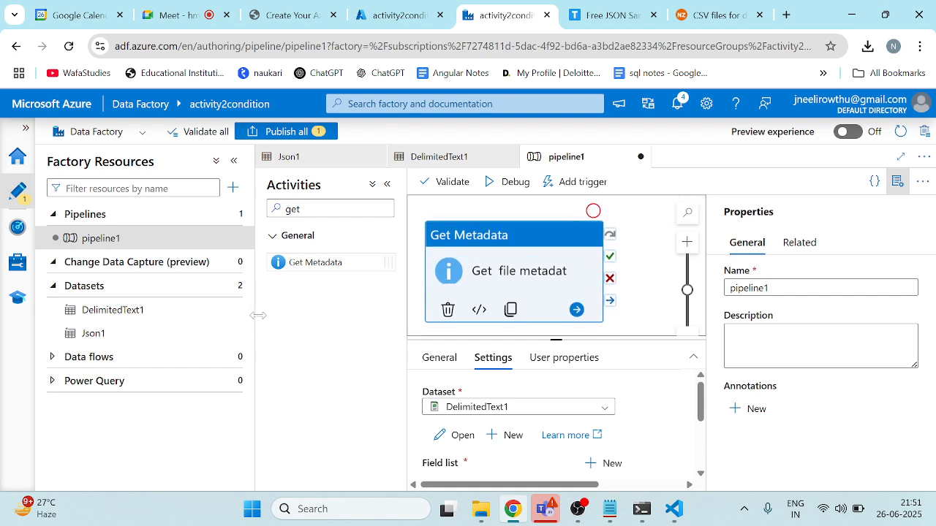
{"action": "left_click_drag", "start_coordinate": [256, 315], "coordinate": [223, 316]}
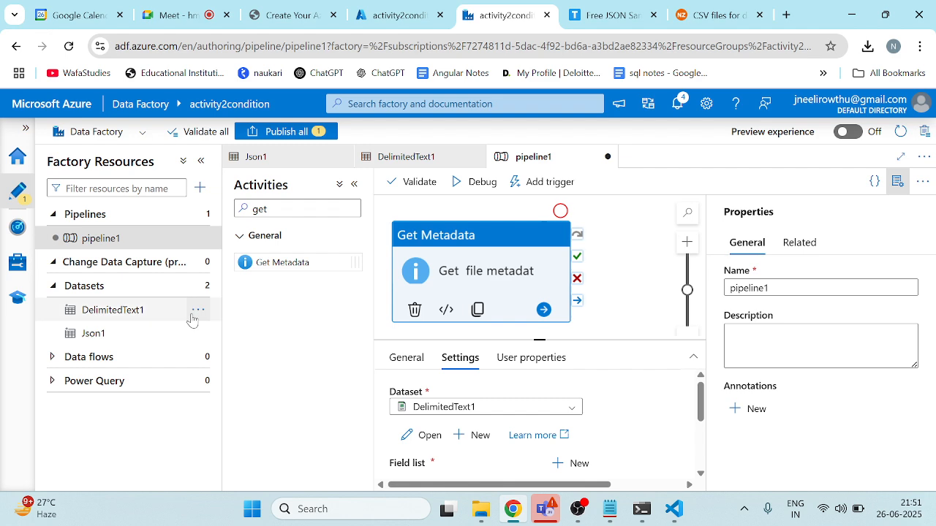
Step: Switch to the Google Meet call, present the entire screen and hide the sharing notice
{"action": "left_click", "coordinate": [180, 13]}
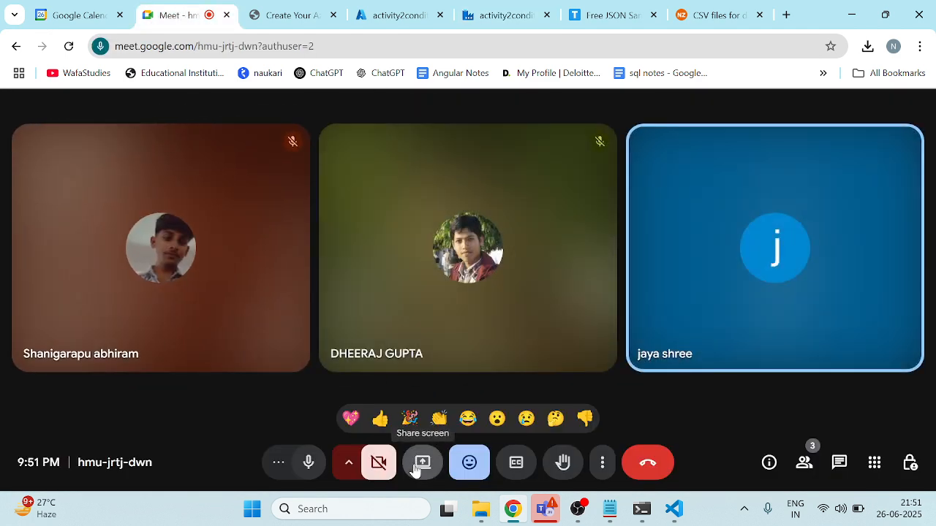
{"action": "left_click", "coordinate": [415, 468]}
{"action": "left_click", "coordinate": [611, 133]}
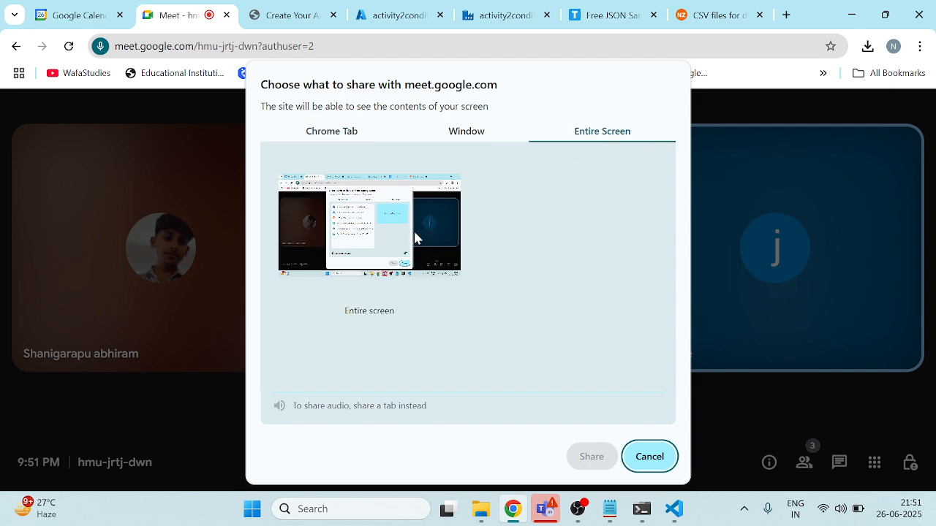
{"action": "left_click", "coordinate": [414, 237]}
{"action": "left_click", "coordinate": [591, 458]}
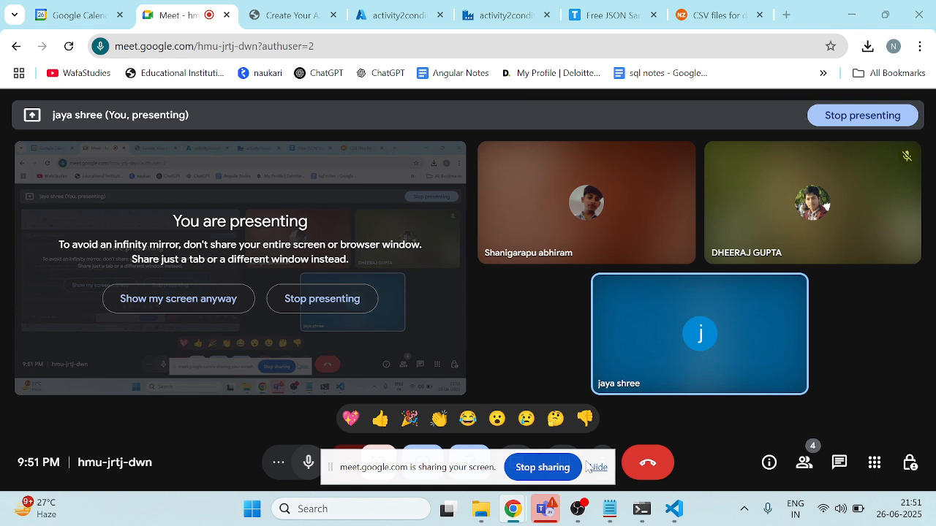
{"action": "left_click", "coordinate": [596, 467]}
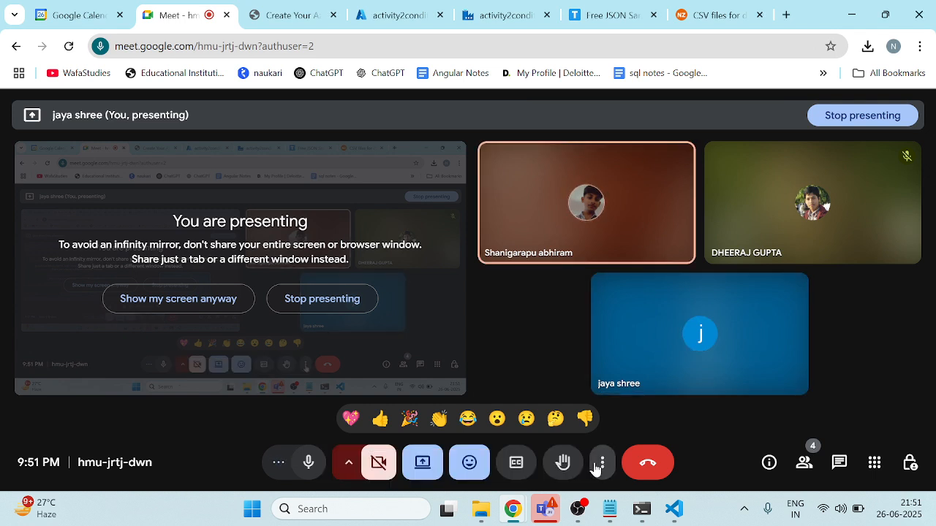
{"action": "mouse_move", "coordinate": [549, 158]}
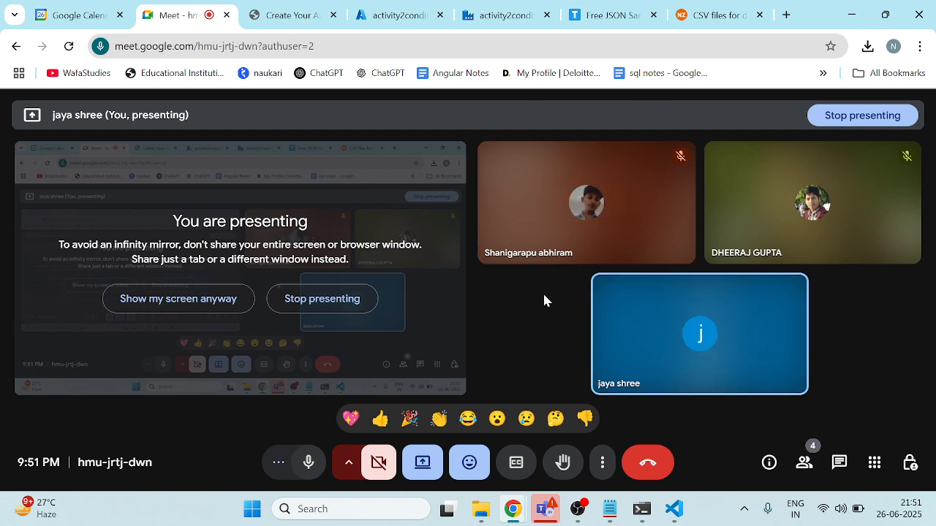
Step: Return to Data Factory and shift the Get Metadata activity slightly leftward on the pipeline canvas
{"action": "left_click", "coordinate": [504, 15]}
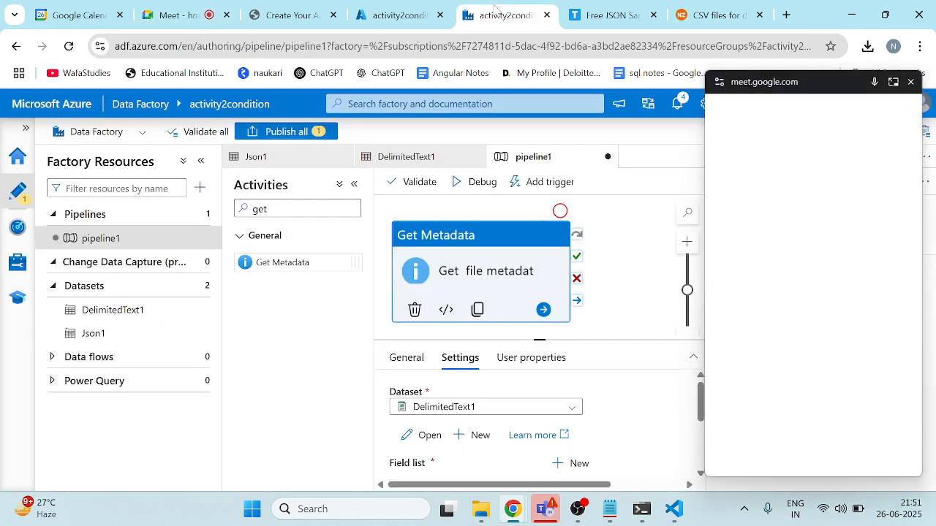
{"action": "left_click", "coordinate": [914, 80]}
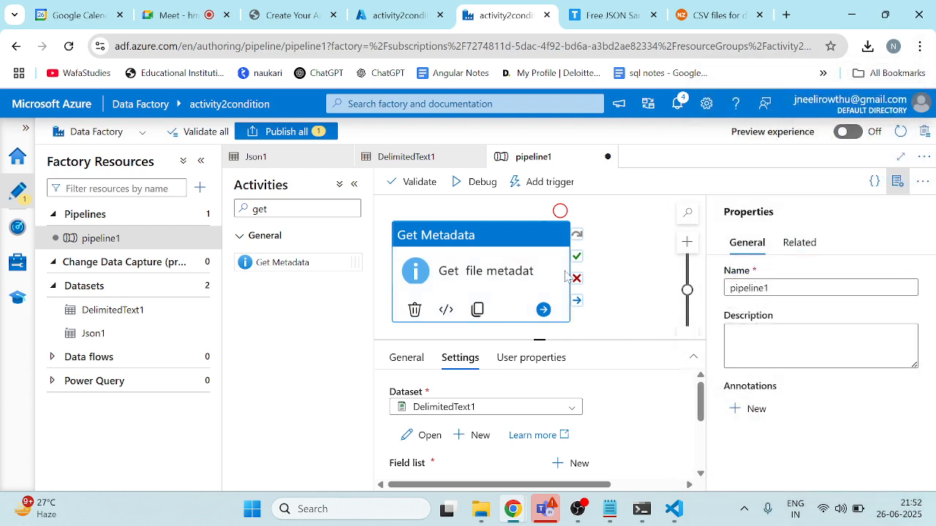
{"action": "left_click", "coordinate": [688, 301]}
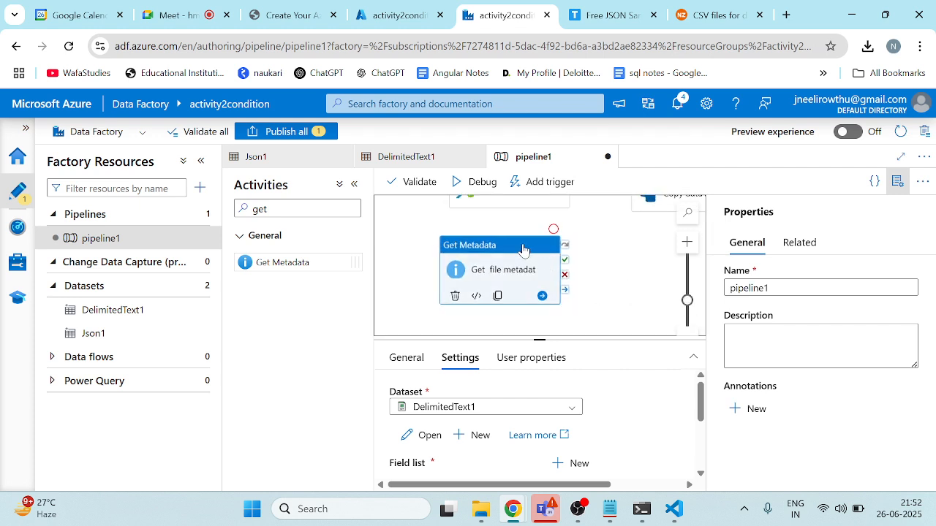
{"action": "left_click_drag", "start_coordinate": [523, 250], "coordinate": [505, 249]}
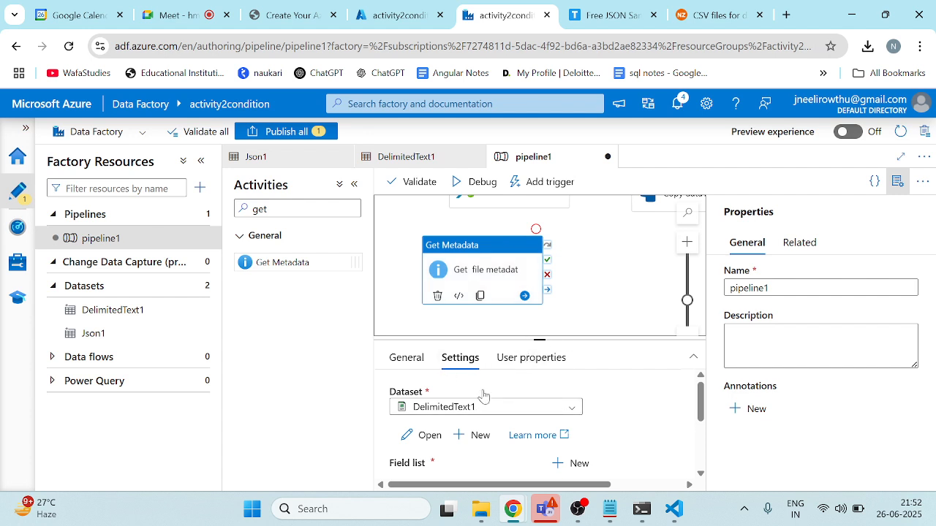
Step: Examine the Get Metadata activity's field list, last-modified filter, skip line count and user properties
{"action": "scroll", "coordinate": [541, 408], "scroll_direction": "down", "scroll_amount": 3}
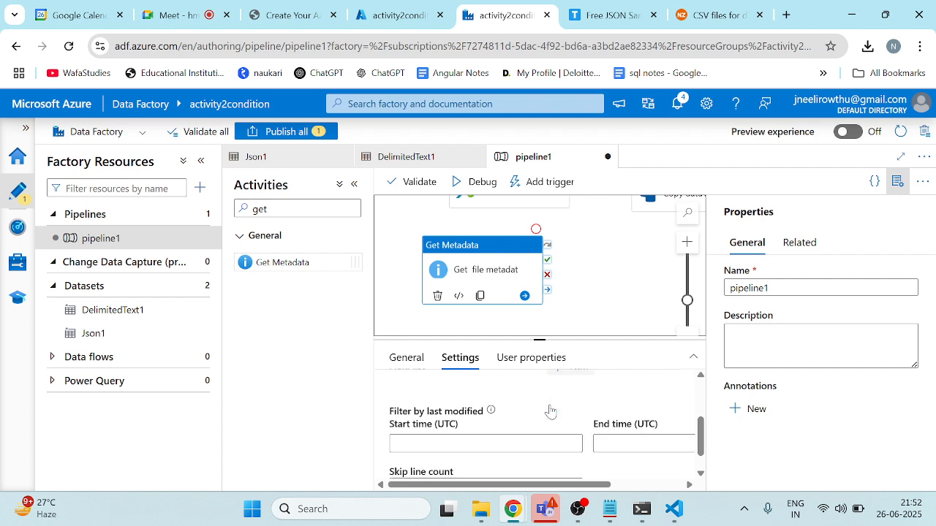
{"action": "scroll", "coordinate": [550, 411], "scroll_direction": "down", "scroll_amount": 1}
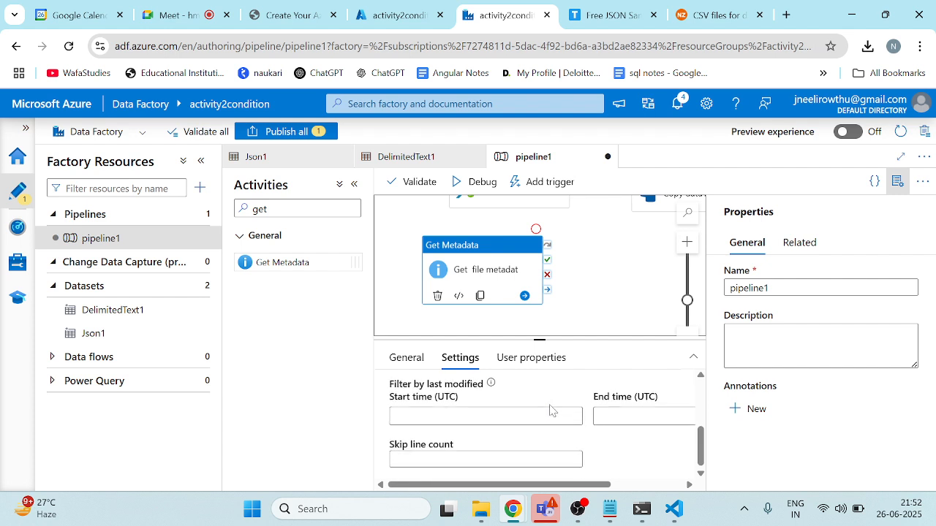
{"action": "scroll", "coordinate": [545, 407], "scroll_direction": "up", "scroll_amount": 3}
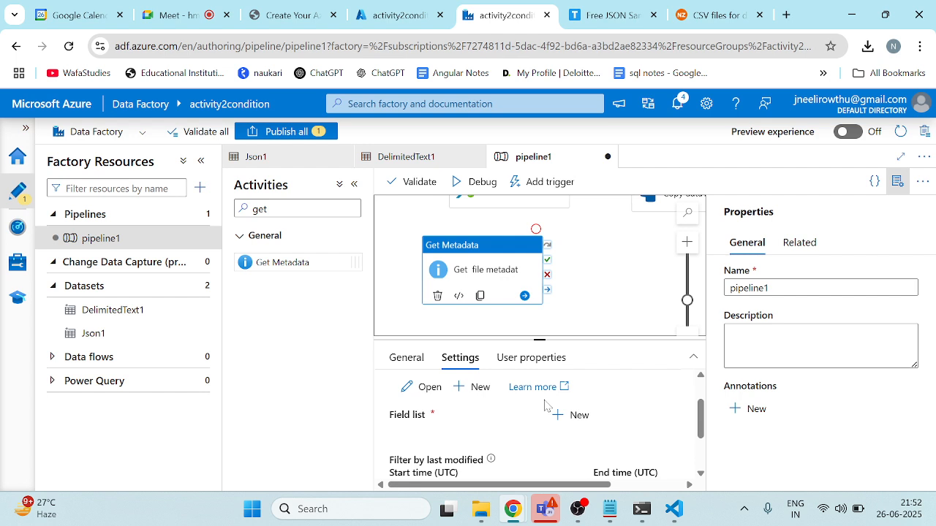
{"action": "scroll", "coordinate": [545, 406], "scroll_direction": "up", "scroll_amount": 2}
{"action": "scroll", "coordinate": [574, 439], "scroll_direction": "down", "scroll_amount": 3}
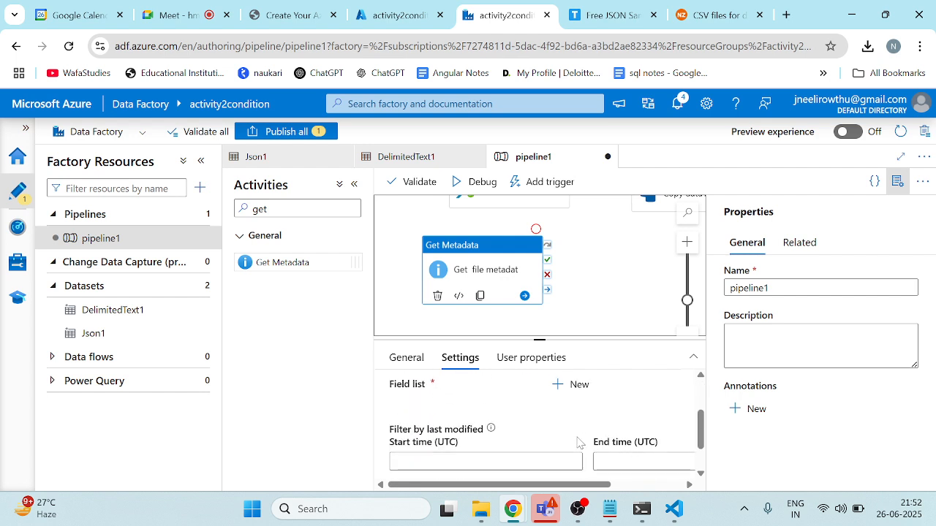
{"action": "scroll", "coordinate": [577, 442], "scroll_direction": "down", "scroll_amount": 2}
{"action": "scroll", "coordinate": [580, 442], "scroll_direction": "up", "scroll_amount": 1}
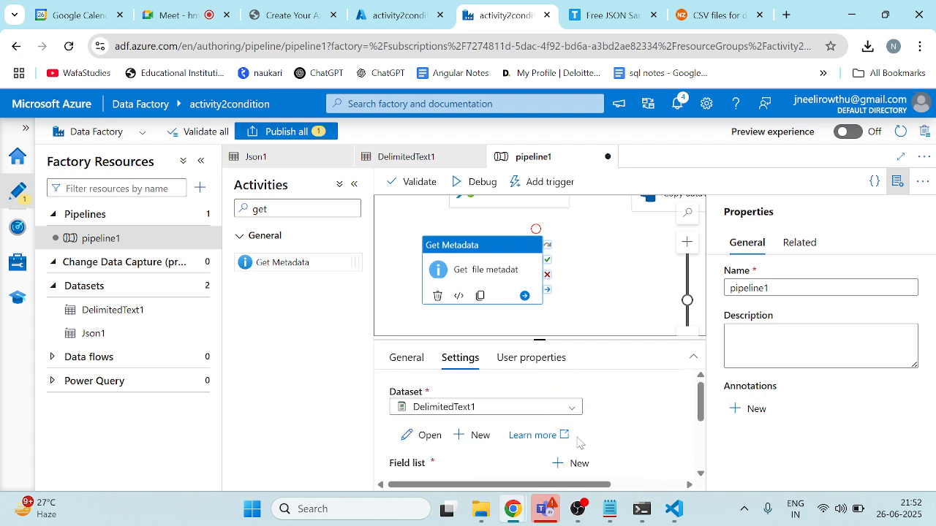
{"action": "left_click", "coordinate": [534, 362]}
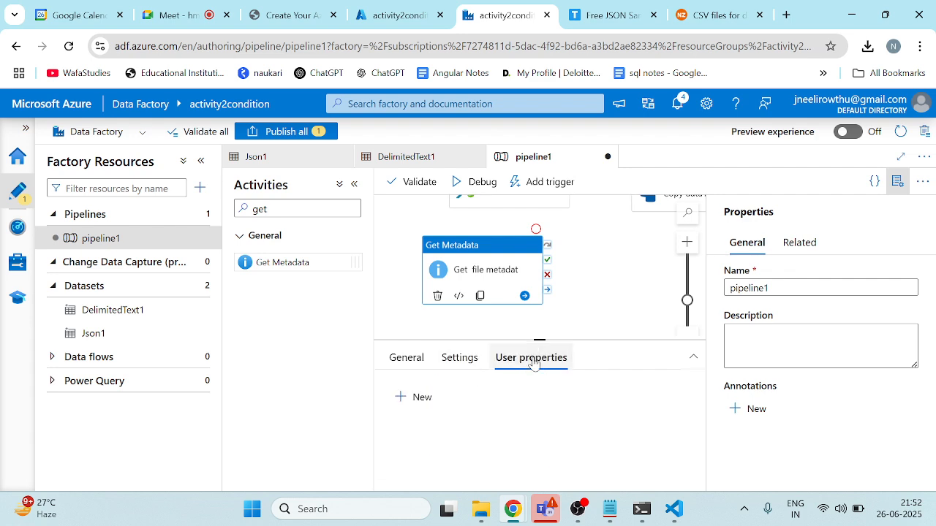
{"action": "left_click", "coordinate": [455, 359]}
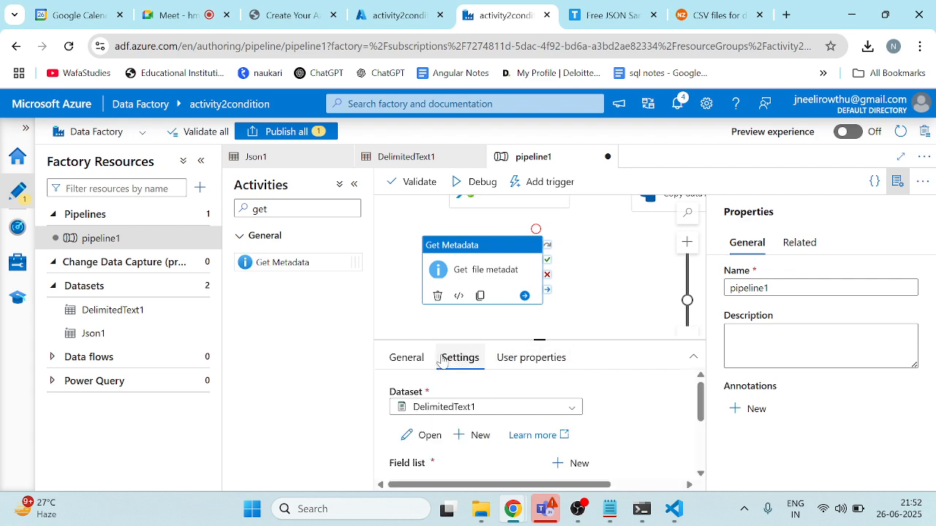
Step: Try a debug run of pipeline1 and read through the pipeline validation output before closing it
{"action": "left_click", "coordinate": [476, 182]}
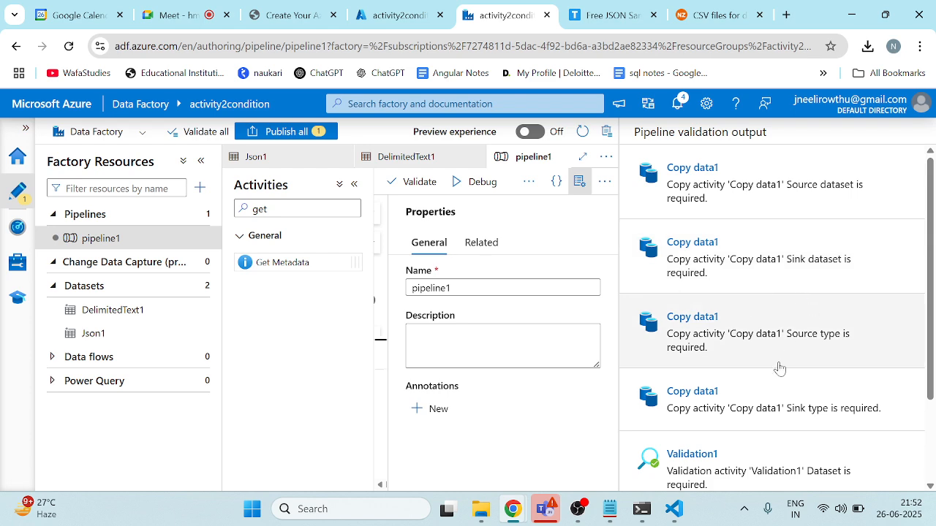
{"action": "scroll", "coordinate": [777, 368], "scroll_direction": "down", "scroll_amount": 2}
{"action": "scroll", "coordinate": [786, 403], "scroll_direction": "down", "scroll_amount": 1}
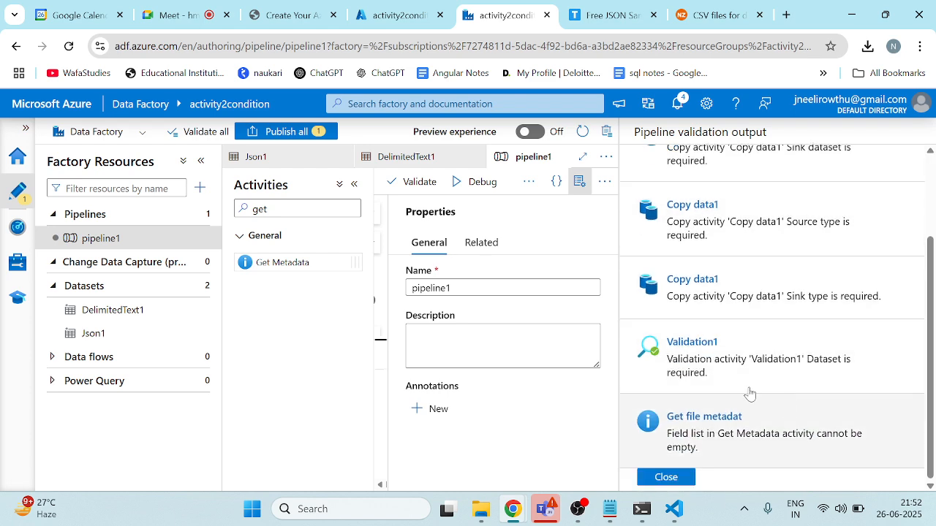
{"action": "left_click", "coordinate": [669, 478]}
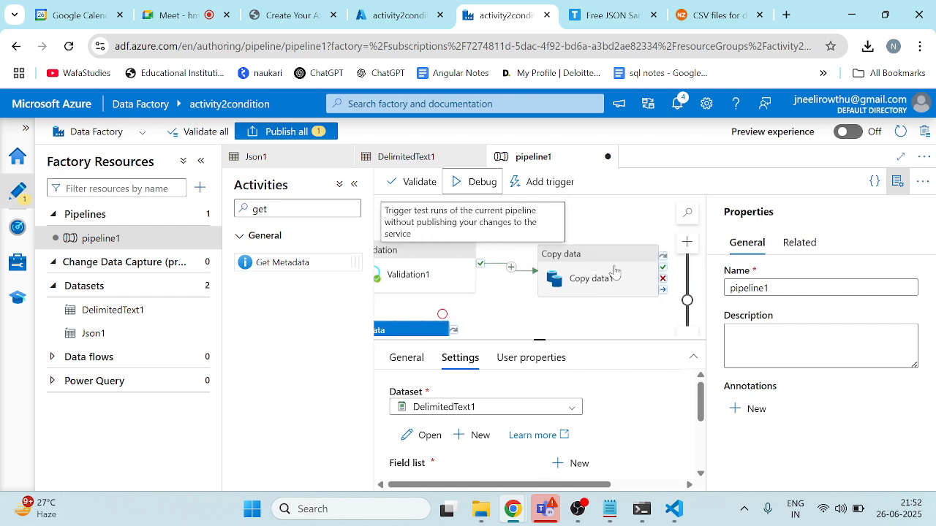
Step: Choose Json1 as the source dataset of the Copy data1 activity
{"action": "left_click", "coordinate": [616, 272]}
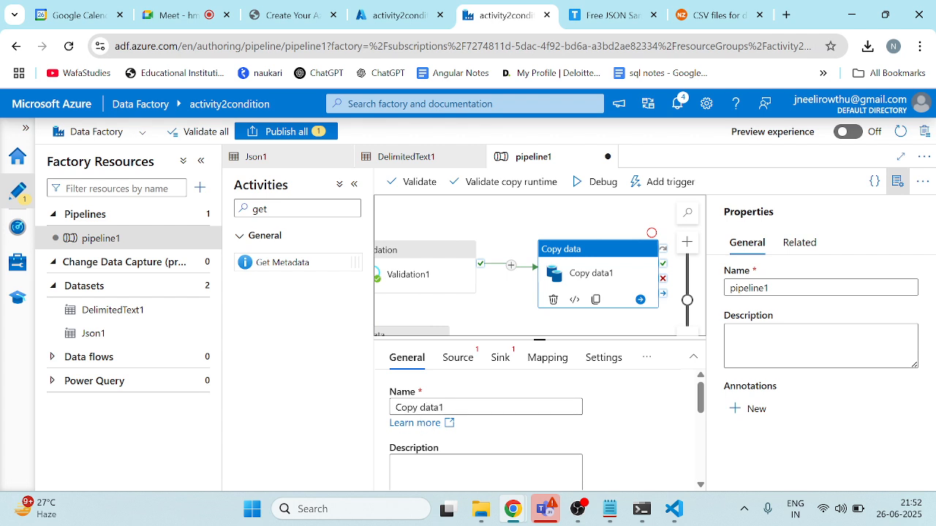
{"action": "scroll", "coordinate": [488, 406], "scroll_direction": "down", "scroll_amount": 5}
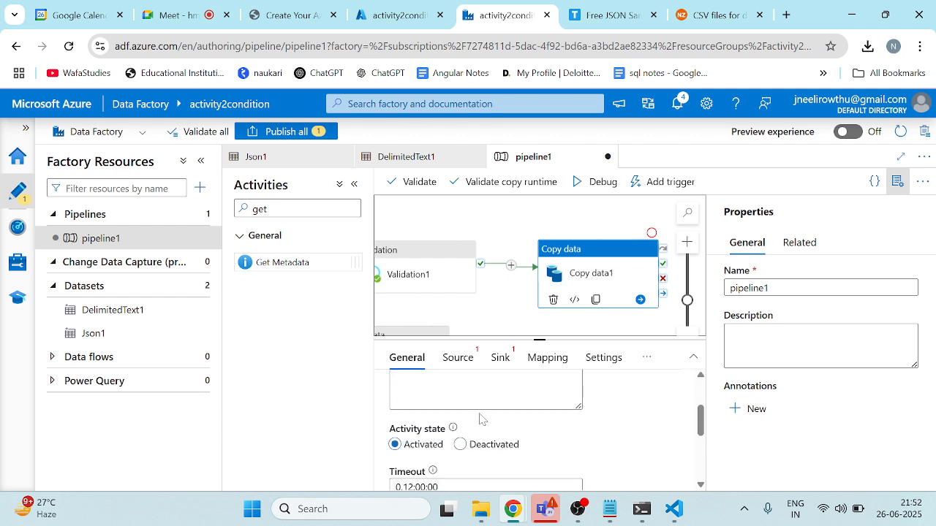
{"action": "scroll", "coordinate": [480, 419], "scroll_direction": "down", "scroll_amount": 1}
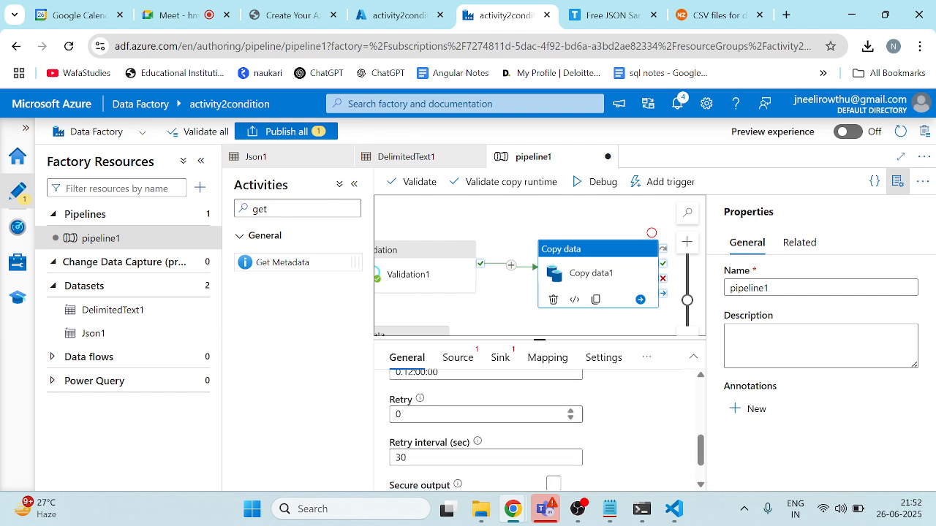
{"action": "scroll", "coordinate": [486, 431], "scroll_direction": "down", "scroll_amount": 1}
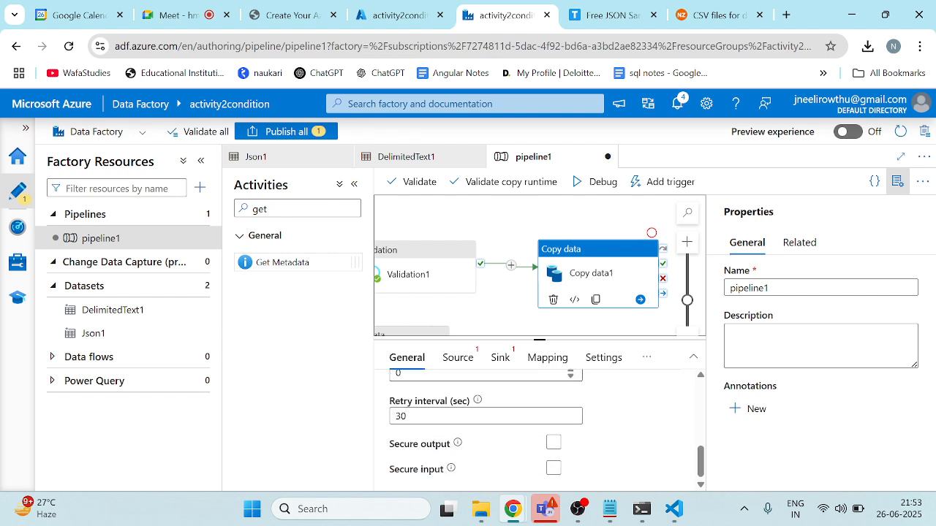
{"action": "left_click", "coordinate": [458, 358]}
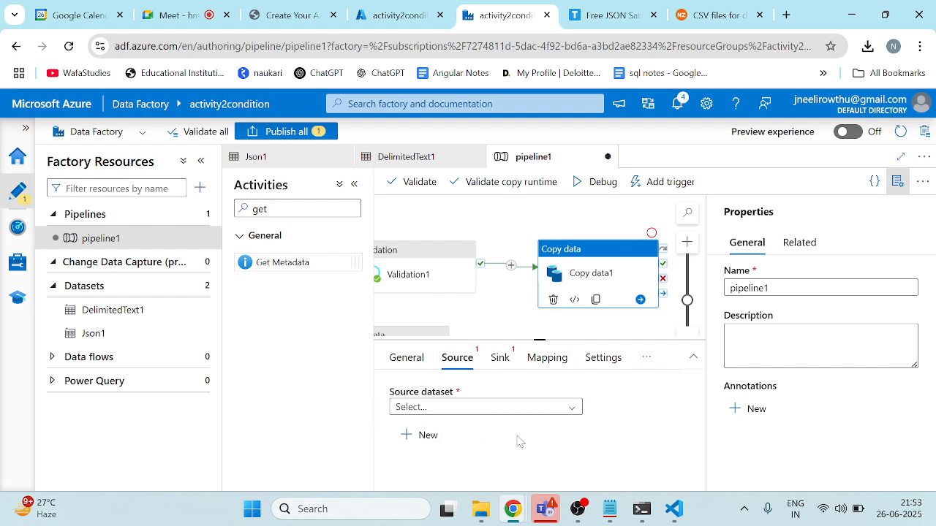
{"action": "left_click", "coordinate": [428, 436]}
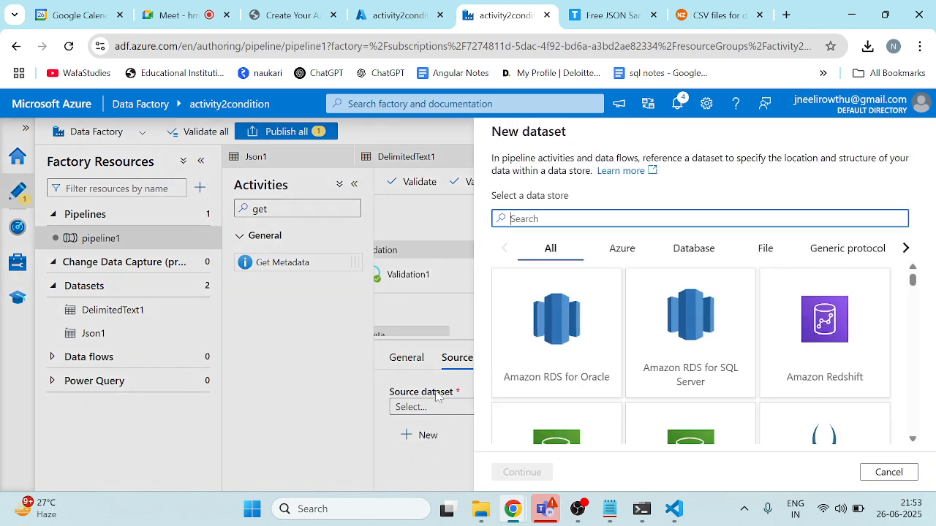
{"action": "left_click", "coordinate": [889, 472]}
{"action": "left_click", "coordinate": [568, 408]}
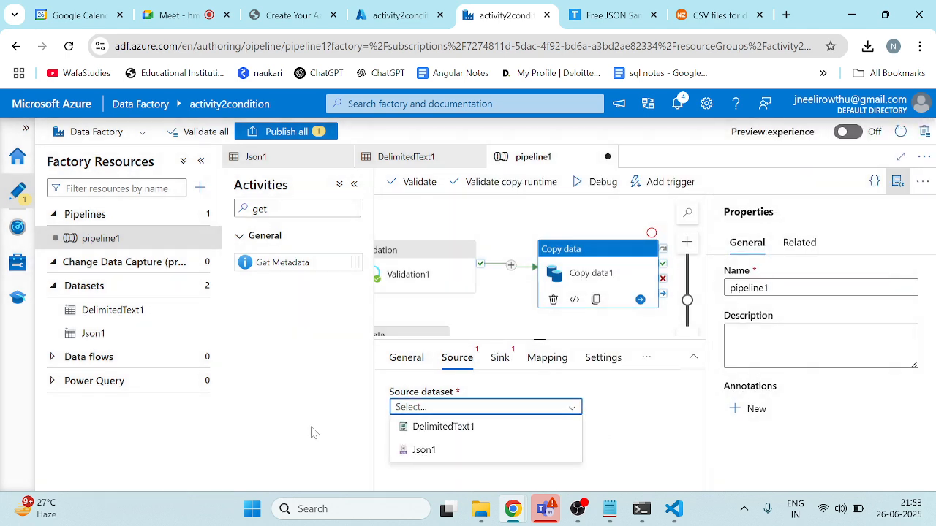
{"action": "left_click", "coordinate": [425, 449]}
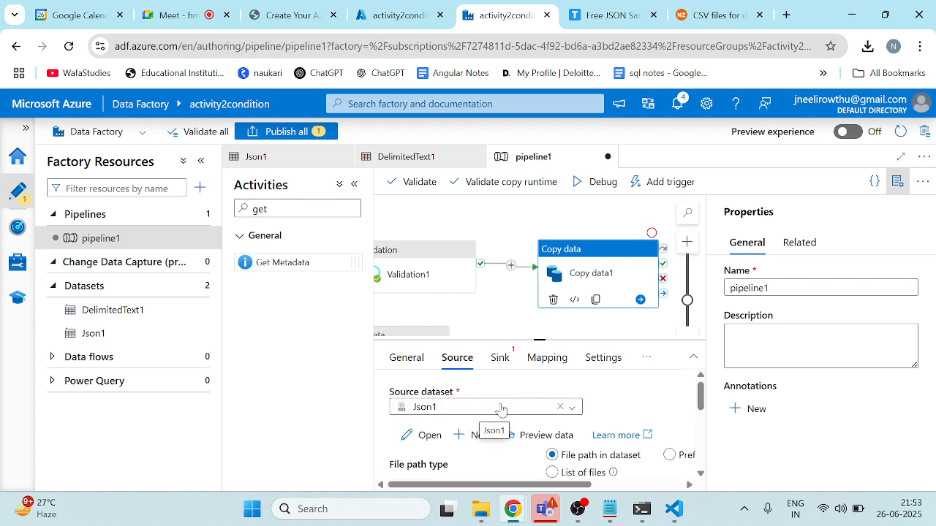
Step: Try to preview the Json1 source data of Copy data1 and look through its remaining source options
{"action": "left_click", "coordinate": [512, 435]}
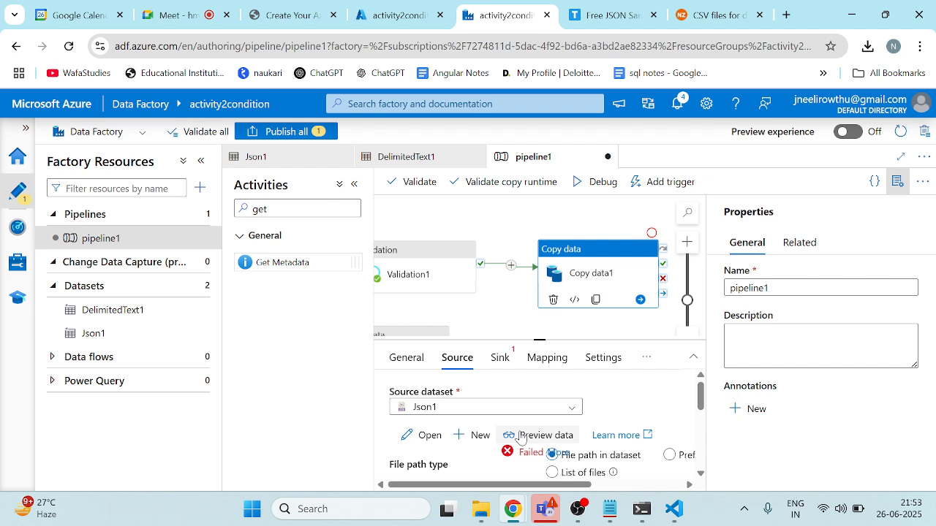
{"action": "scroll", "coordinate": [644, 415], "scroll_direction": "down", "scroll_amount": 5}
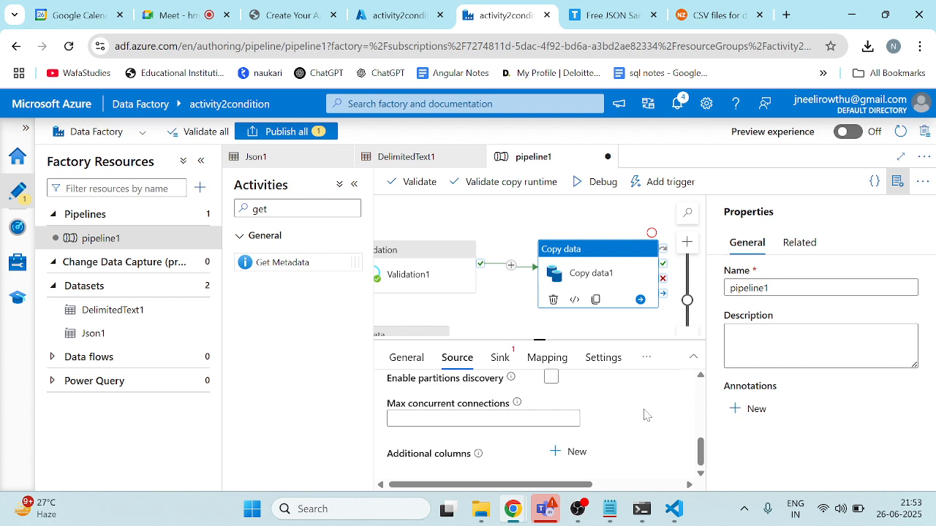
{"action": "scroll", "coordinate": [644, 416], "scroll_direction": "up", "scroll_amount": 5}
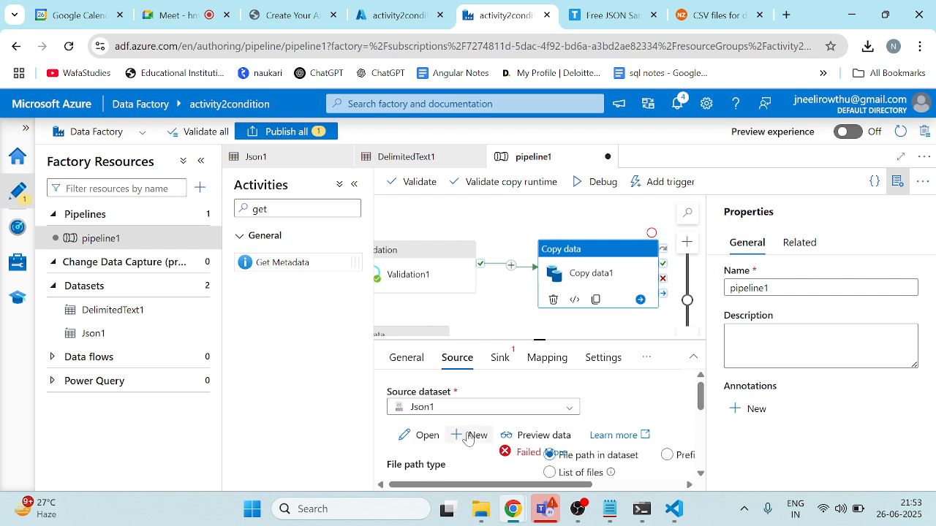
{"action": "left_click", "coordinate": [476, 438]}
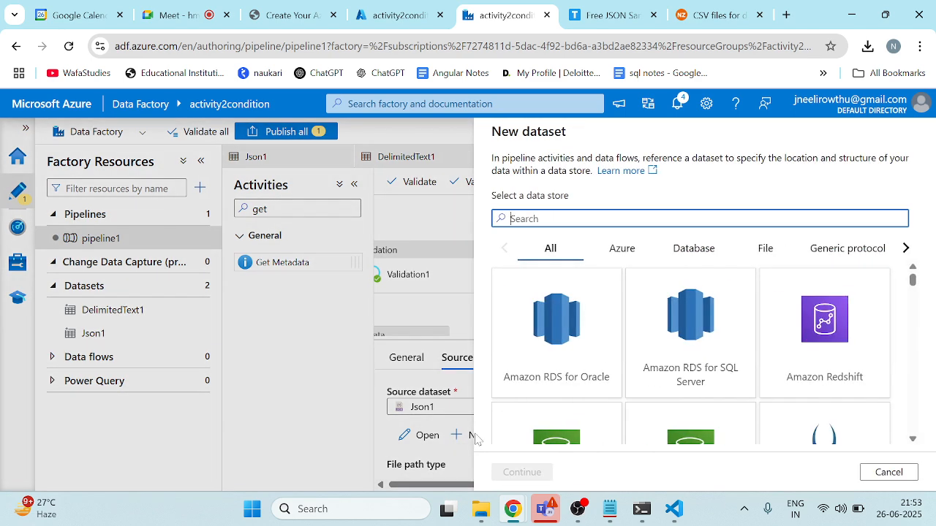
{"action": "left_click", "coordinate": [895, 473]}
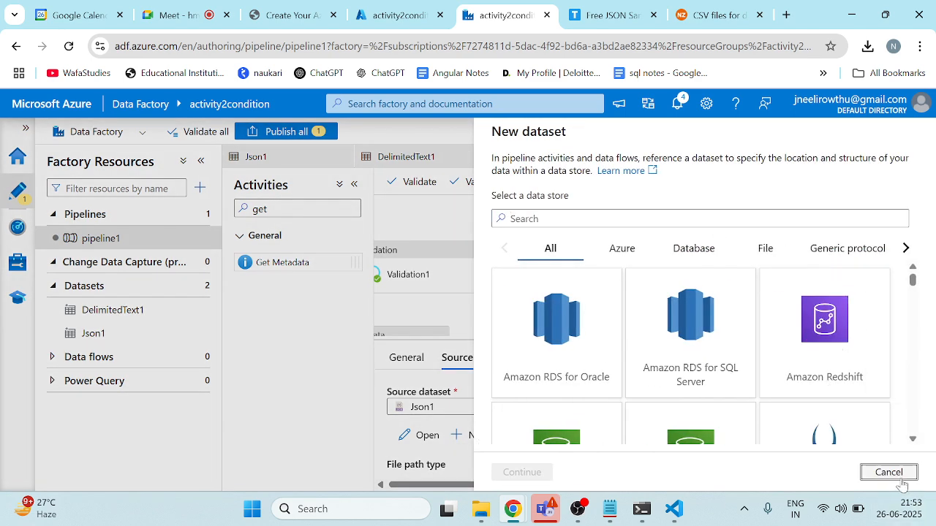
Step: Clear the source dataset of Copy data1, reselect Json1 and review the file path options
{"action": "left_click", "coordinate": [559, 408]}
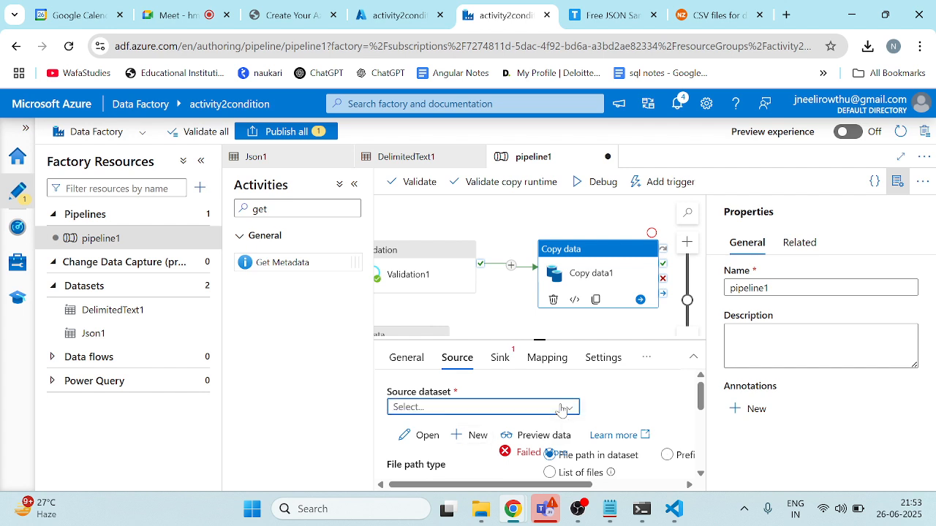
{"action": "left_click", "coordinate": [561, 408]}
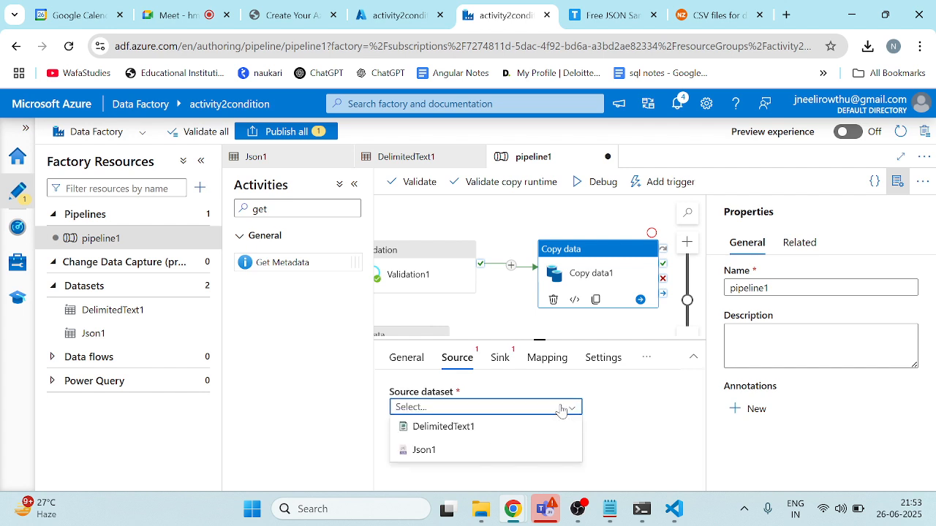
{"action": "left_click", "coordinate": [421, 448]}
{"action": "scroll", "coordinate": [663, 422], "scroll_direction": "down", "scroll_amount": 5}
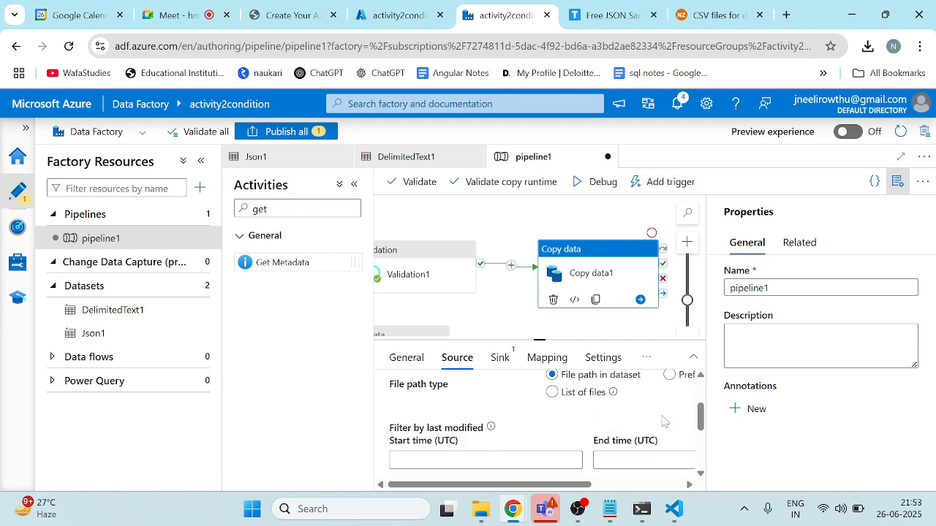
{"action": "scroll", "coordinate": [663, 422], "scroll_direction": "up", "scroll_amount": 5}
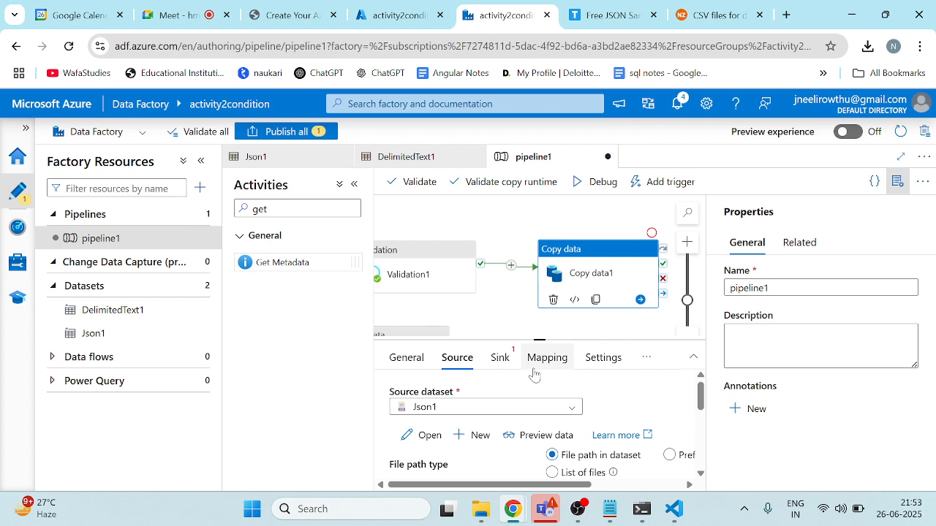
{"action": "scroll", "coordinate": [594, 409], "scroll_direction": "down", "scroll_amount": 1}
{"action": "scroll", "coordinate": [596, 407], "scroll_direction": "right", "scroll_amount": 3}
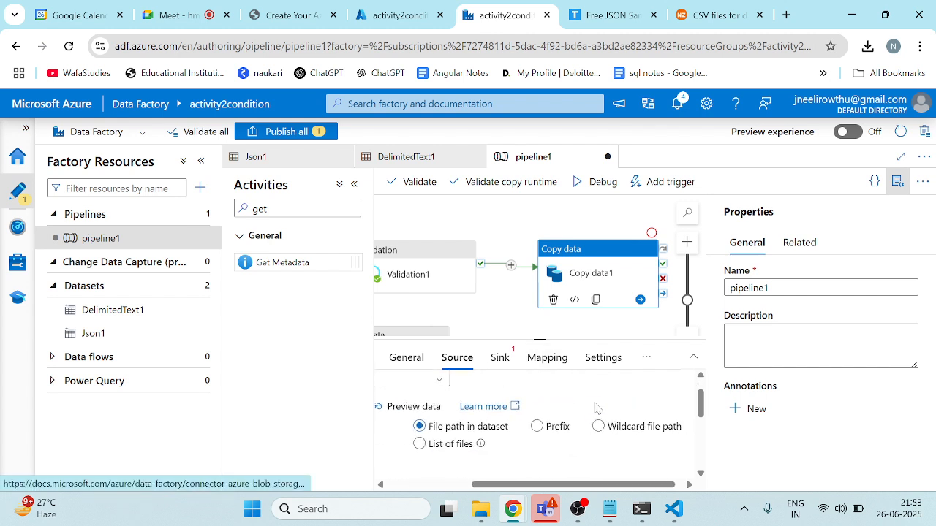
{"action": "scroll", "coordinate": [596, 408], "scroll_direction": "left", "scroll_amount": 3}
{"action": "scroll", "coordinate": [592, 409], "scroll_direction": "up", "scroll_amount": 1}
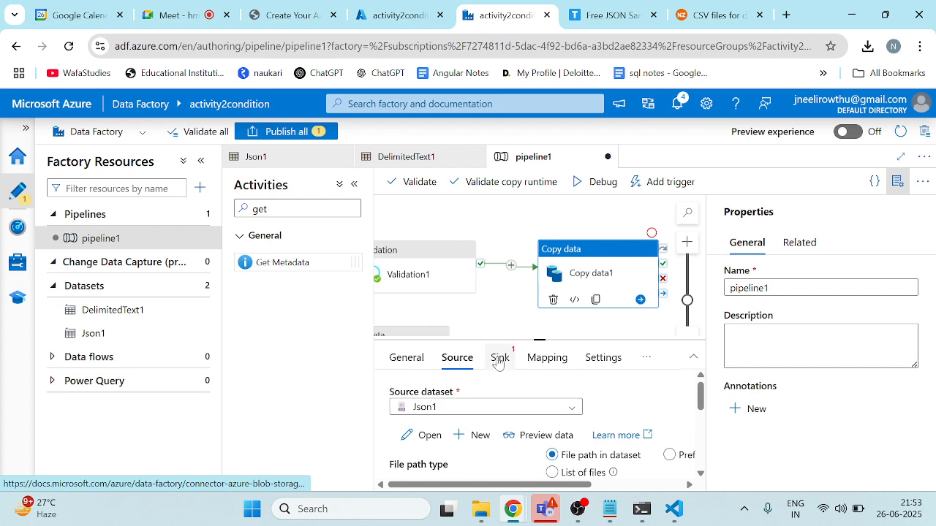
Step: Choose Json1 as the sink dataset of the Copy data1 activity
{"action": "left_click", "coordinate": [500, 358]}
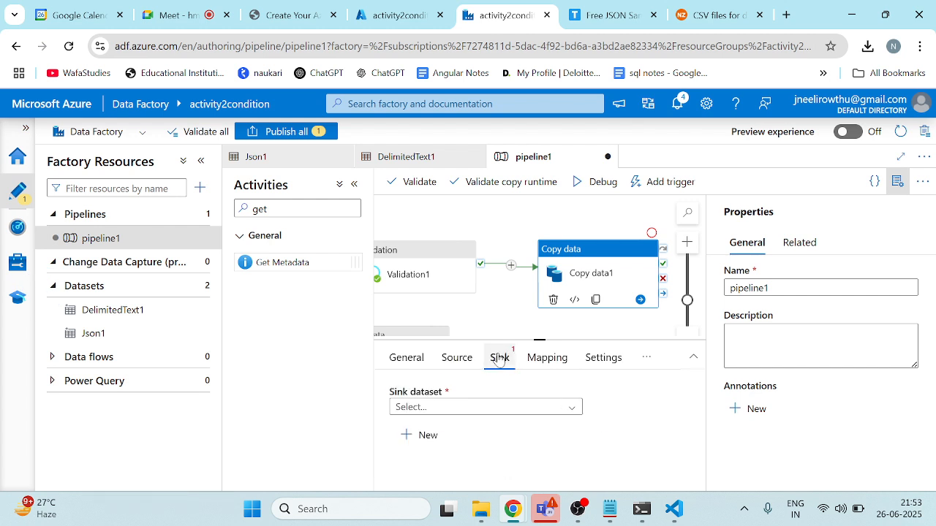
{"action": "left_click", "coordinate": [492, 409]}
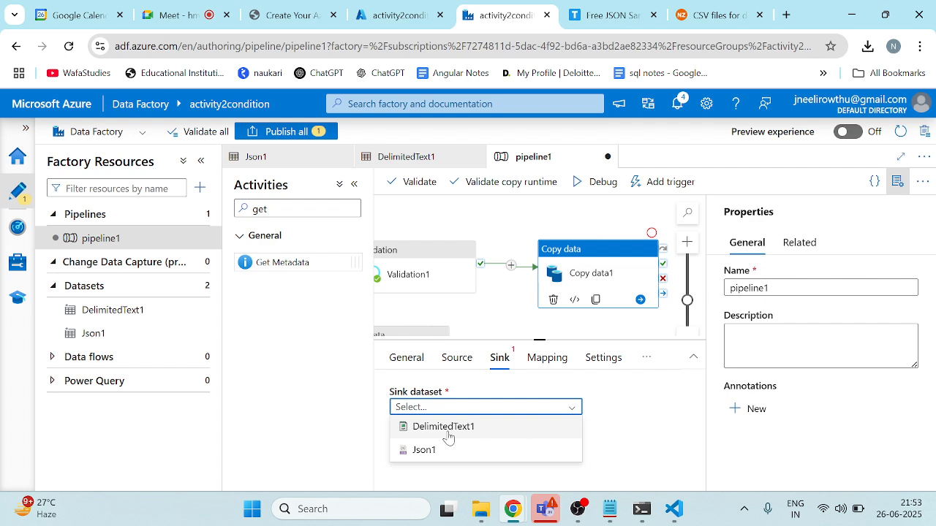
{"action": "left_click", "coordinate": [426, 453]}
{"action": "scroll", "coordinate": [541, 447], "scroll_direction": "down", "scroll_amount": 2}
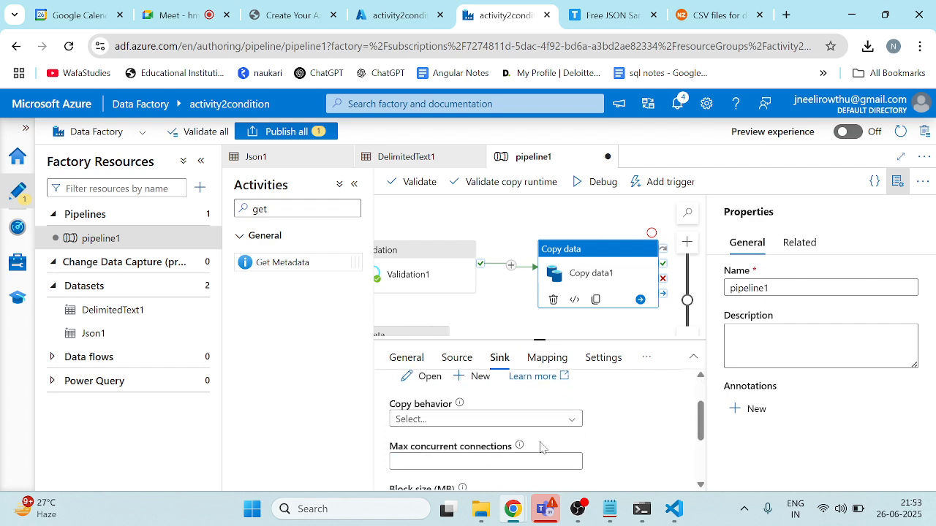
{"action": "scroll", "coordinate": [541, 447], "scroll_direction": "up", "scroll_amount": 1}
{"action": "left_click", "coordinate": [477, 400]}
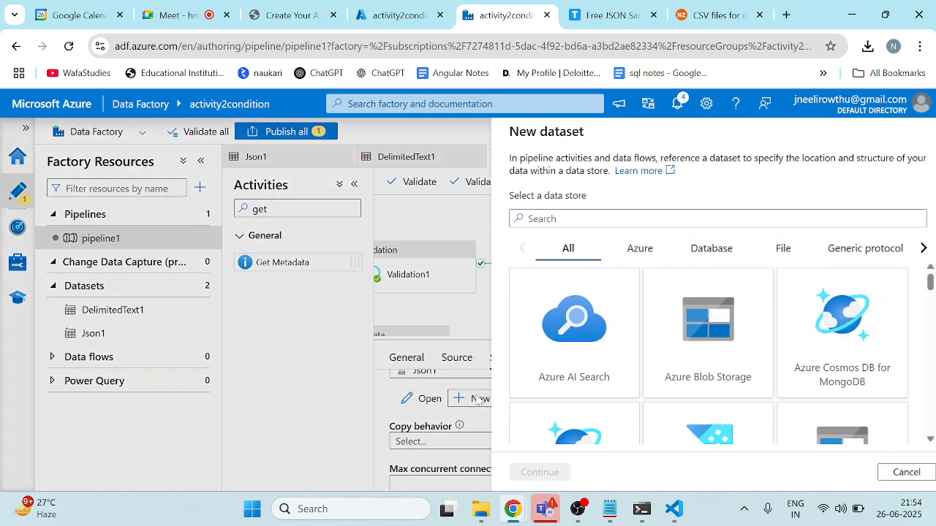
{"action": "left_click", "coordinate": [887, 472]}
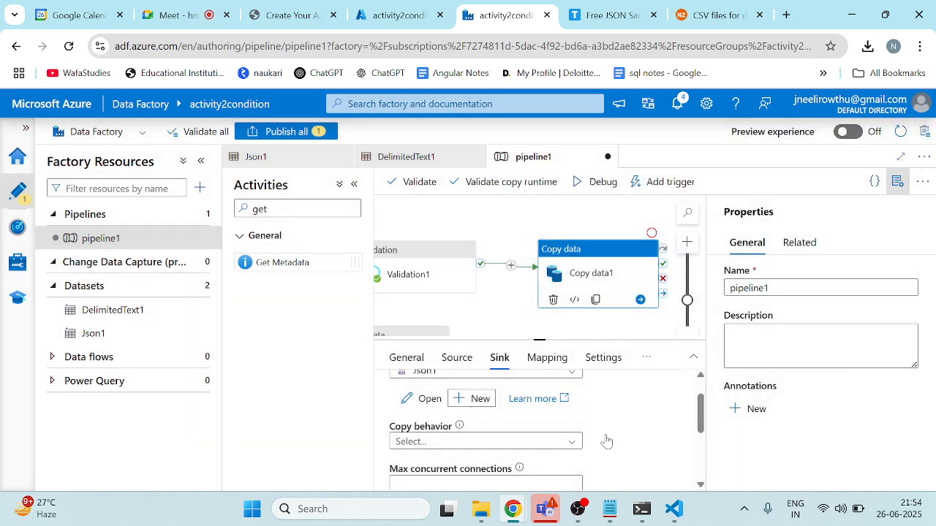
Step: Set the copy behavior of the Copy data1 sink to Merge files
{"action": "scroll", "coordinate": [606, 440], "scroll_direction": "up", "scroll_amount": 1}
{"action": "scroll", "coordinate": [606, 441], "scroll_direction": "down", "scroll_amount": 5}
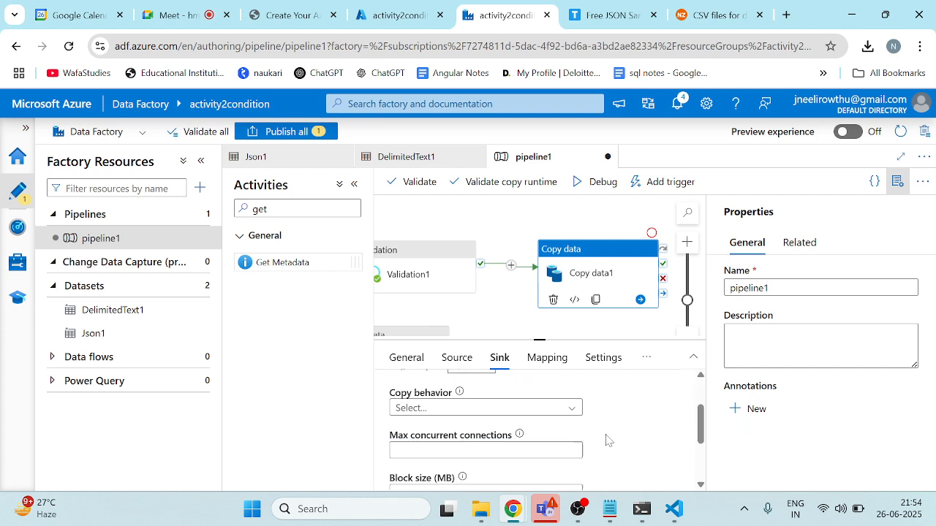
{"action": "scroll", "coordinate": [606, 441], "scroll_direction": "up", "scroll_amount": 3}
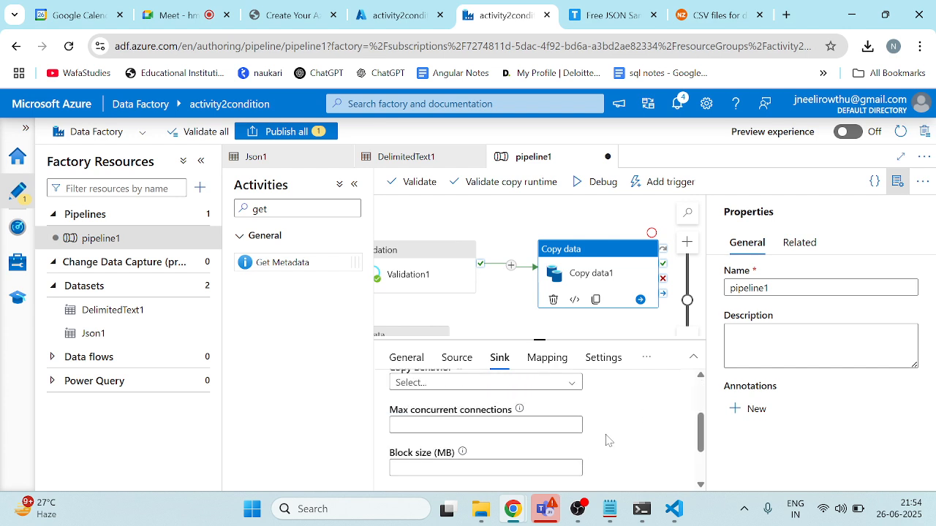
{"action": "scroll", "coordinate": [606, 441], "scroll_direction": "down", "scroll_amount": 2}
{"action": "scroll", "coordinate": [606, 441], "scroll_direction": "up", "scroll_amount": 1}
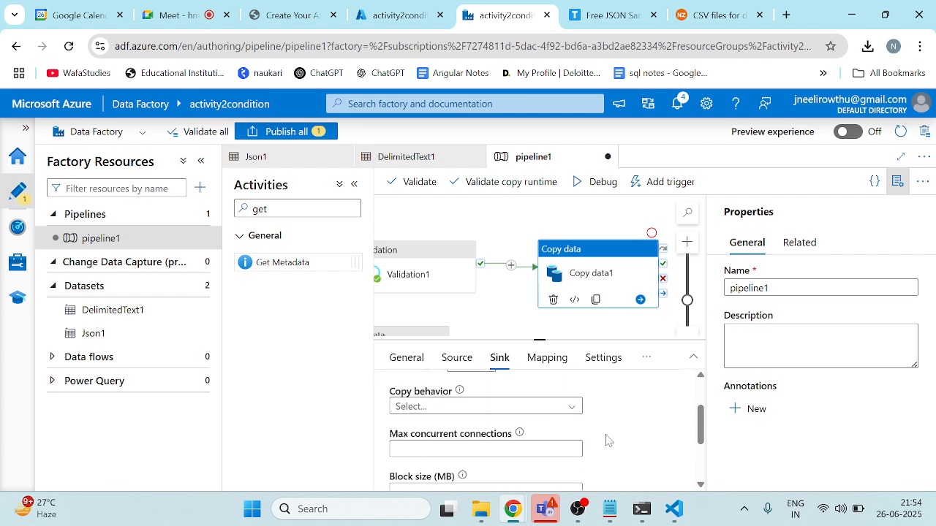
{"action": "left_click", "coordinate": [516, 404]}
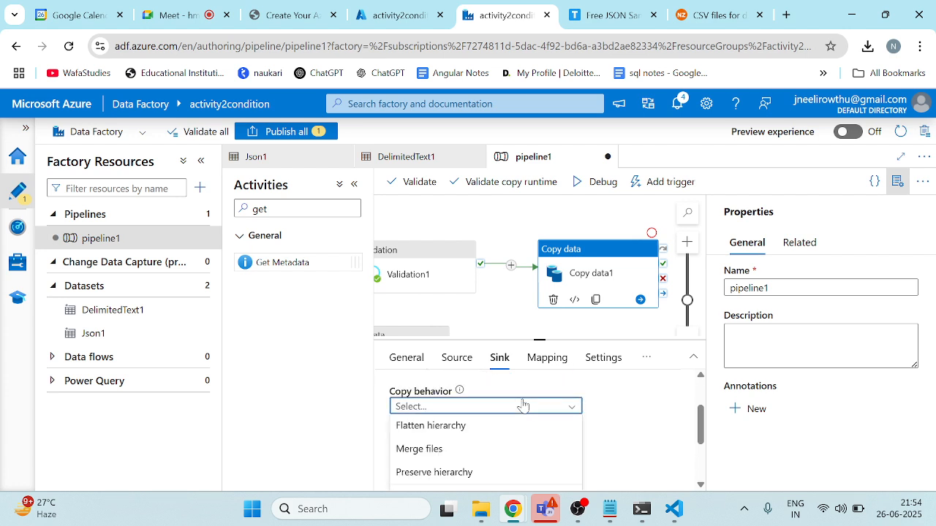
{"action": "left_click", "coordinate": [447, 447]}
Step: Set the block size of the Copy data1 sink to 100 MB
{"action": "scroll", "coordinate": [448, 447], "scroll_direction": "down", "scroll_amount": 1}
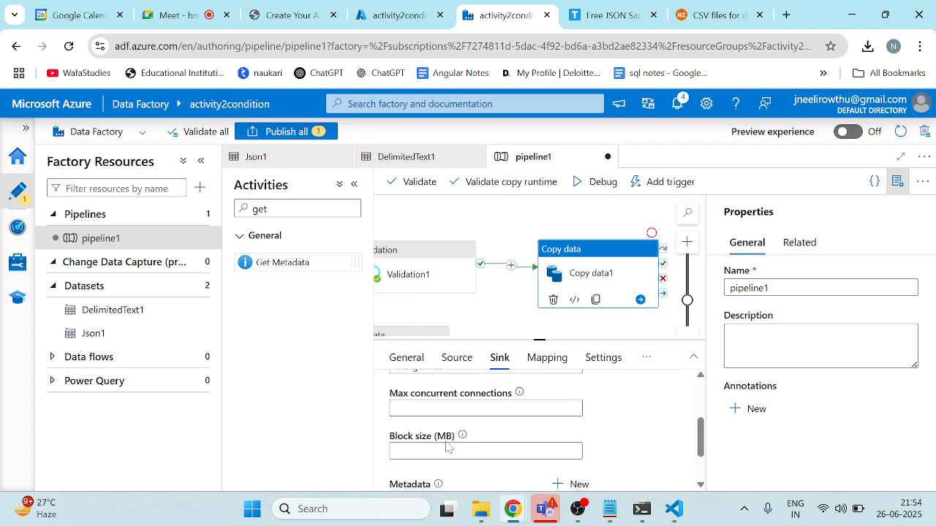
{"action": "left_click", "coordinate": [462, 409]}
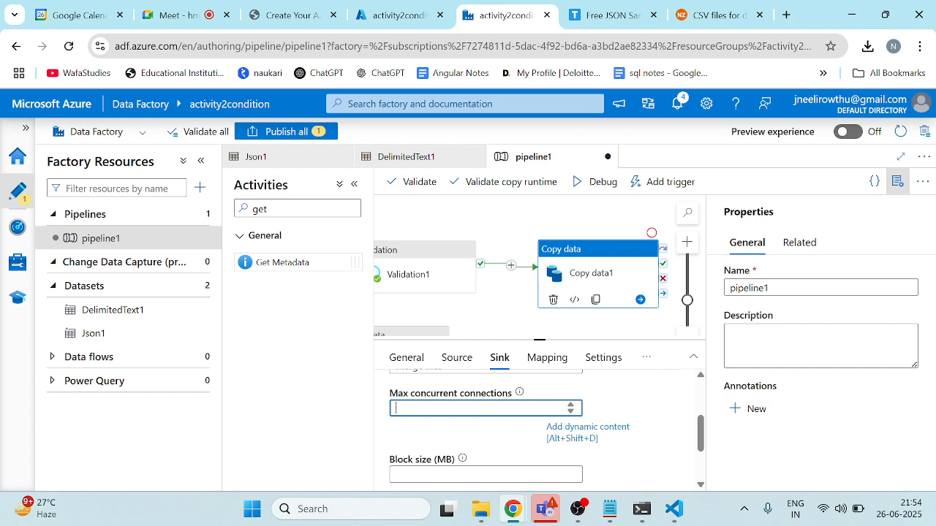
{"action": "scroll", "coordinate": [454, 411], "scroll_direction": "down", "scroll_amount": 1}
{"action": "left_click", "coordinate": [445, 419]}
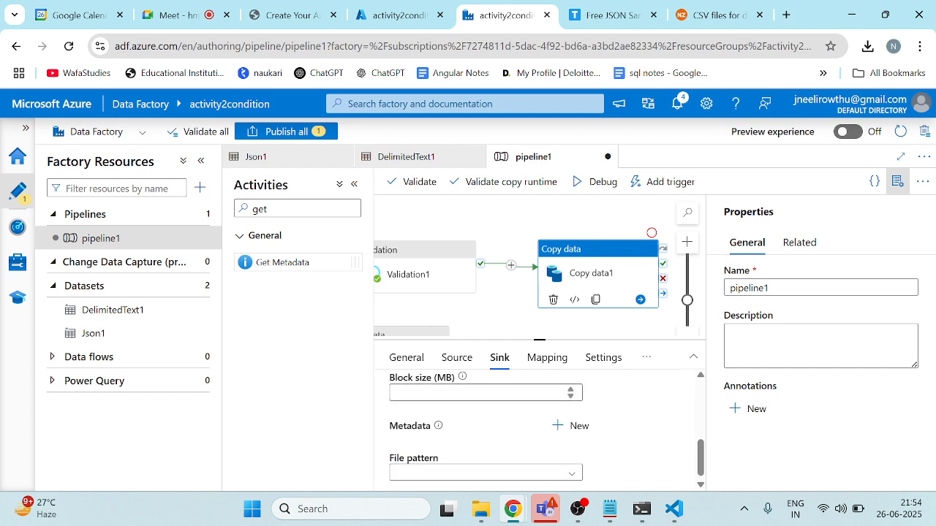
{"action": "left_click", "coordinate": [422, 389]}
{"action": "scroll", "coordinate": [422, 388], "scroll_direction": "down", "scroll_amount": 1}
{"action": "type", "text": "1024"}
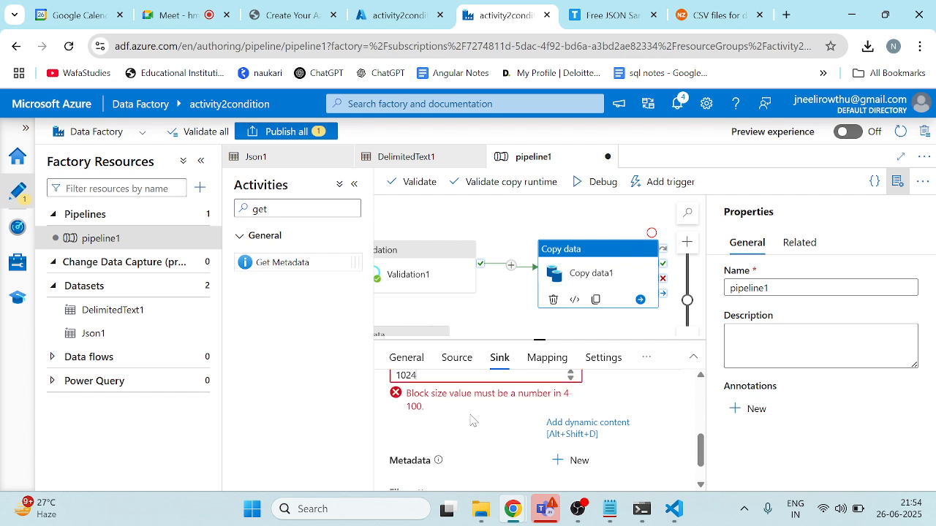
{"action": "scroll", "coordinate": [472, 420], "scroll_direction": "up", "scroll_amount": 1}
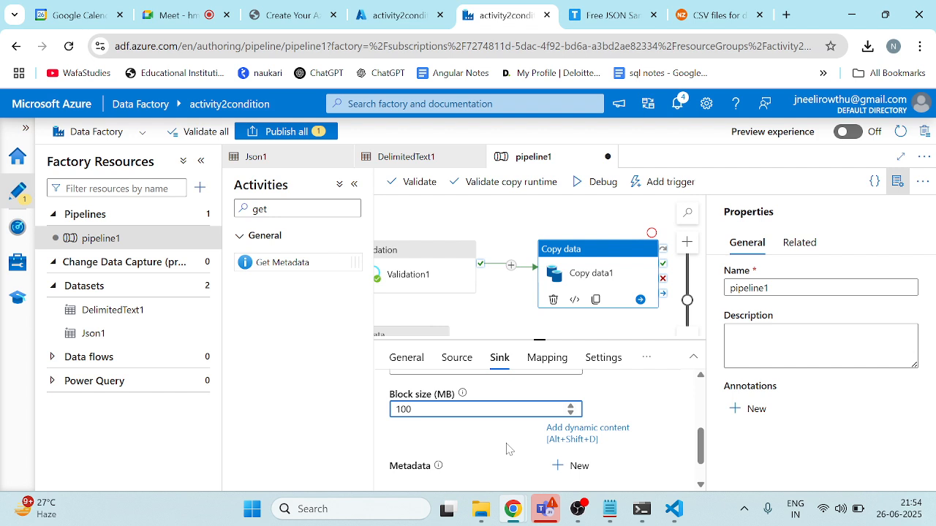
Step: Set the file pattern of the Copy data1 sink to Set of objects
{"action": "scroll", "coordinate": [508, 448], "scroll_direction": "down", "scroll_amount": 1}
{"action": "left_click", "coordinate": [462, 476]}
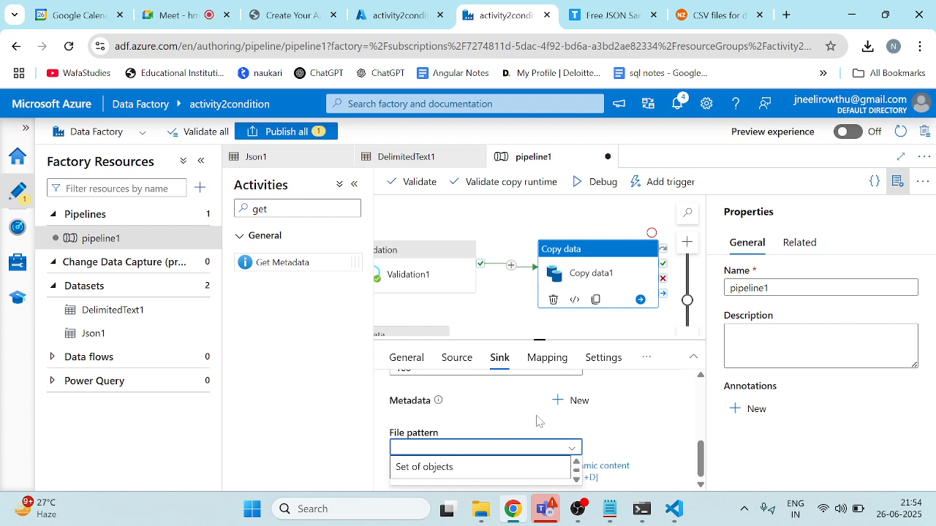
{"action": "left_click", "coordinate": [446, 470]}
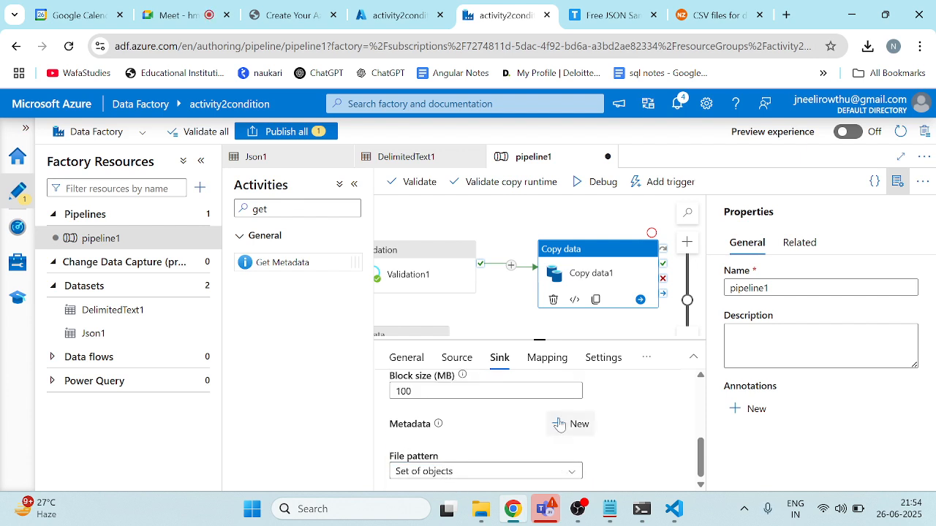
Step: Look over the mapping and the general copy settings of the Copy data1 activity
{"action": "scroll", "coordinate": [560, 424], "scroll_direction": "up", "scroll_amount": 5}
{"action": "left_click", "coordinate": [549, 357]}
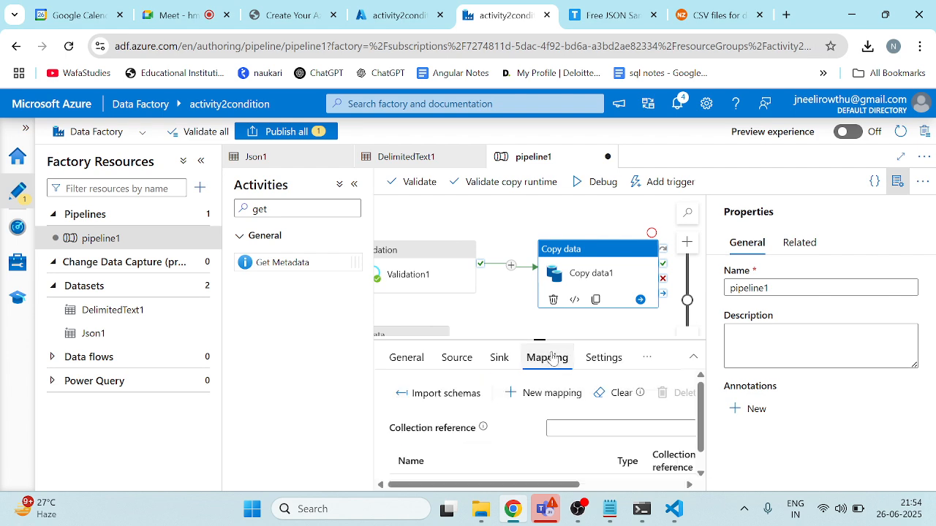
{"action": "left_click", "coordinate": [598, 360]}
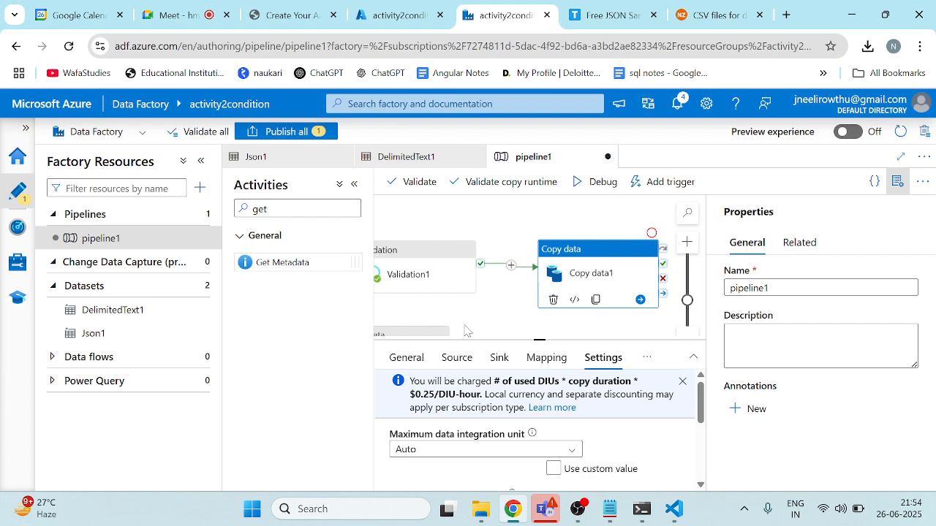
Step: Select the Validation1 activity, review its name, description and activity state, and open its dataset and timeout settings
{"action": "scroll", "coordinate": [468, 331], "scroll_direction": "left", "scroll_amount": 1}
{"action": "scroll", "coordinate": [468, 331], "scroll_direction": "right", "scroll_amount": 1}
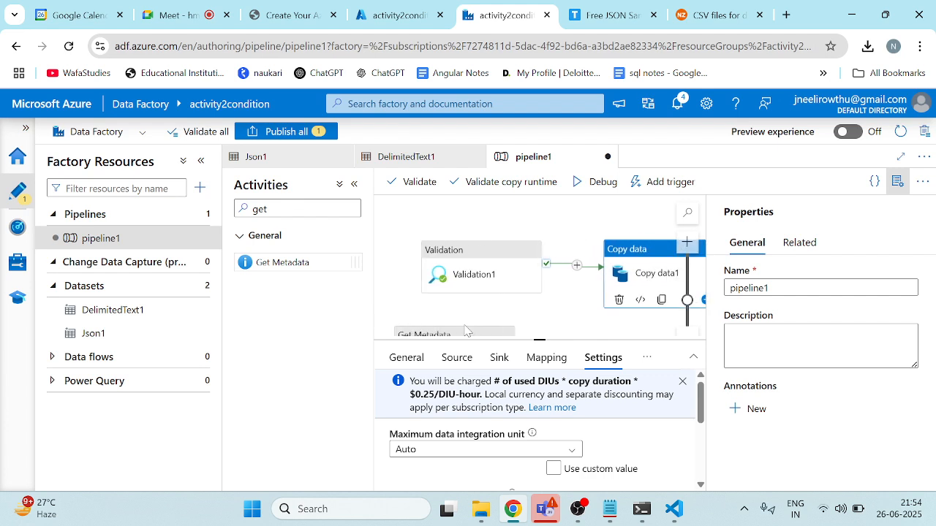
{"action": "left_click", "coordinate": [440, 275]}
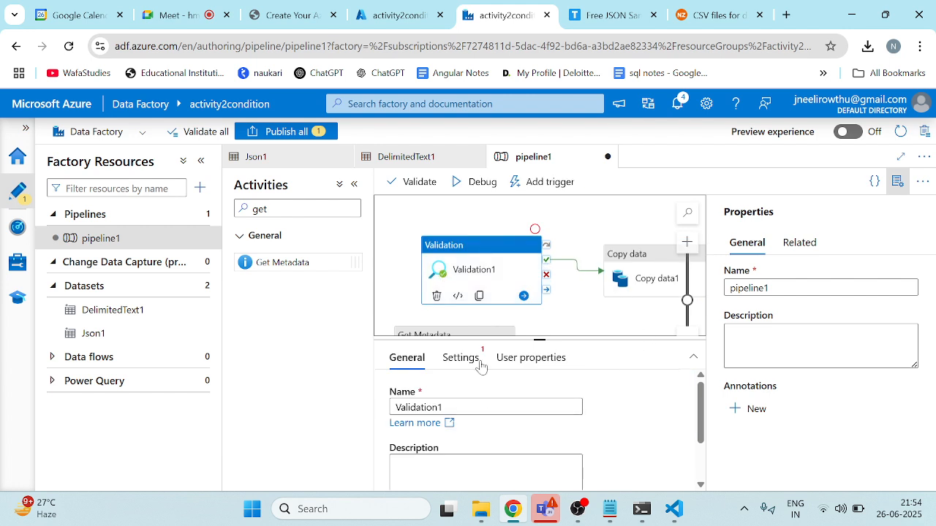
{"action": "scroll", "coordinate": [449, 428], "scroll_direction": "down", "scroll_amount": 2}
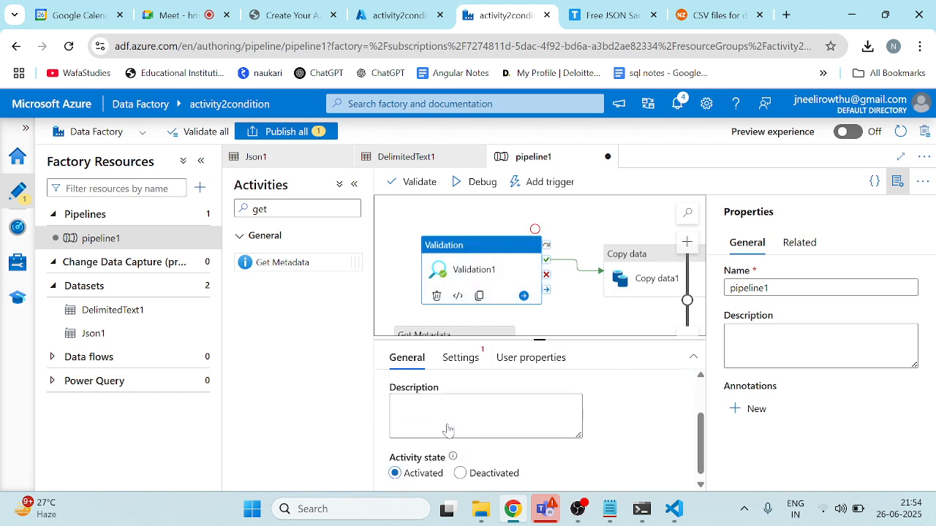
{"action": "scroll", "coordinate": [448, 429], "scroll_direction": "up", "scroll_amount": 2}
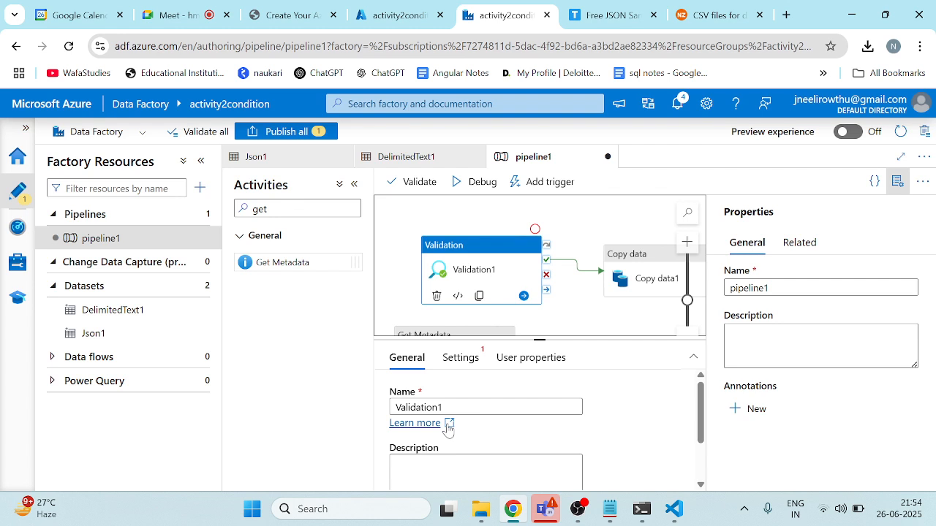
{"action": "scroll", "coordinate": [446, 429], "scroll_direction": "down", "scroll_amount": 2}
{"action": "scroll", "coordinate": [446, 430], "scroll_direction": "up", "scroll_amount": 2}
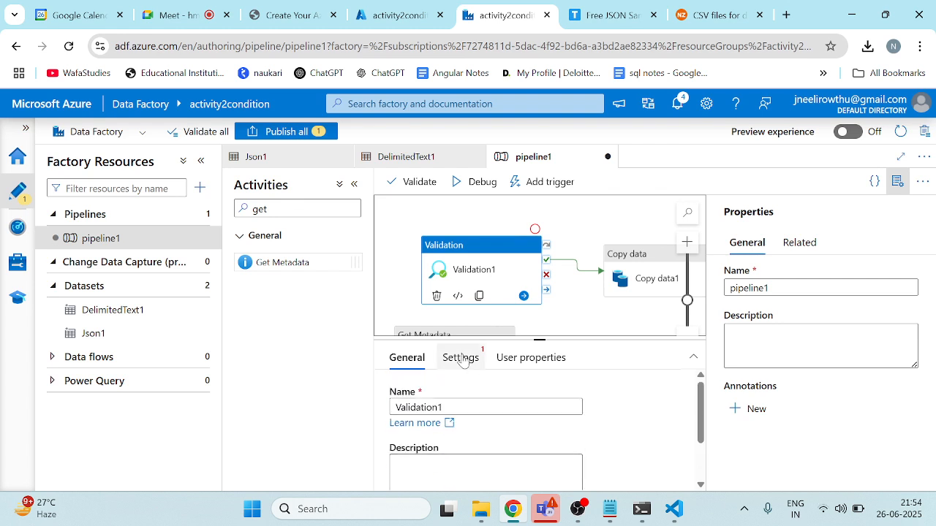
{"action": "left_click", "coordinate": [461, 359]}
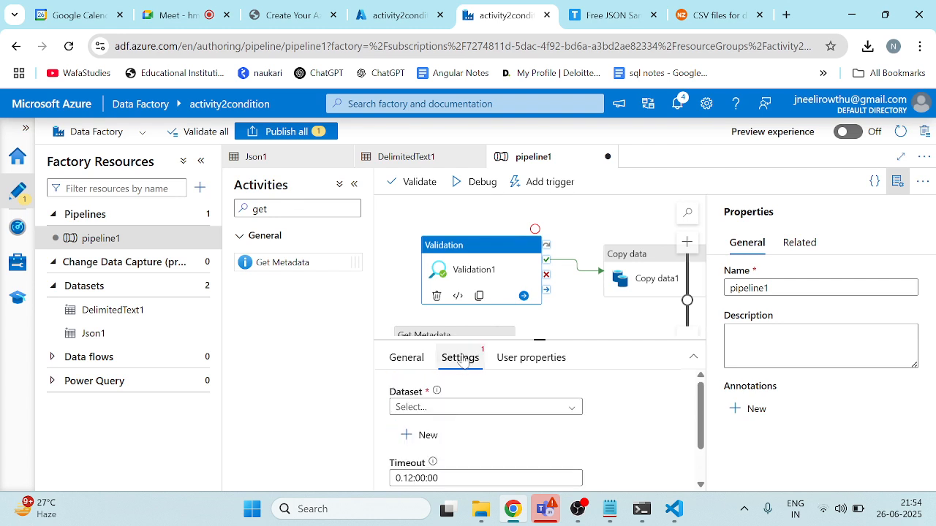
Step: Set the dataset of the Validation1 activity to DelimitedText1
{"action": "left_click", "coordinate": [564, 408]}
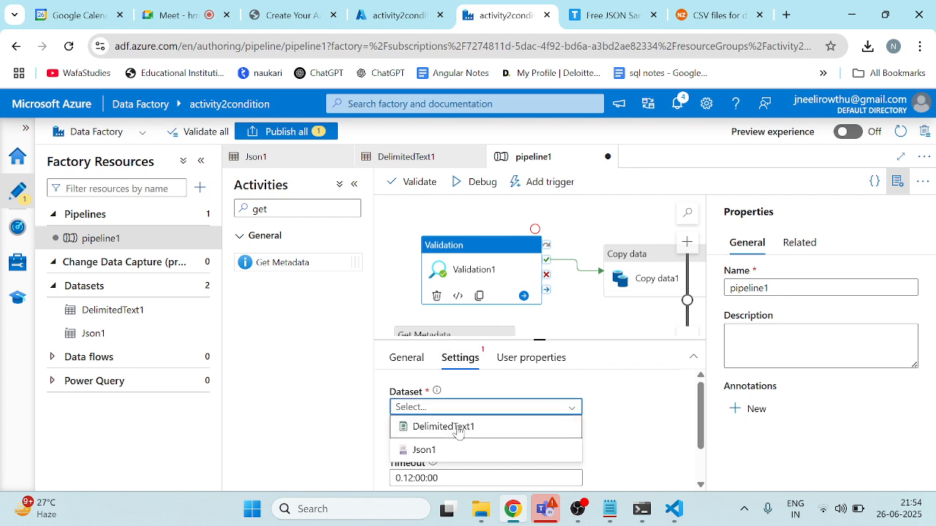
{"action": "left_click", "coordinate": [460, 427]}
{"action": "scroll", "coordinate": [537, 427], "scroll_direction": "down", "scroll_amount": 2}
{"action": "scroll", "coordinate": [537, 428], "scroll_direction": "up", "scroll_amount": 1}
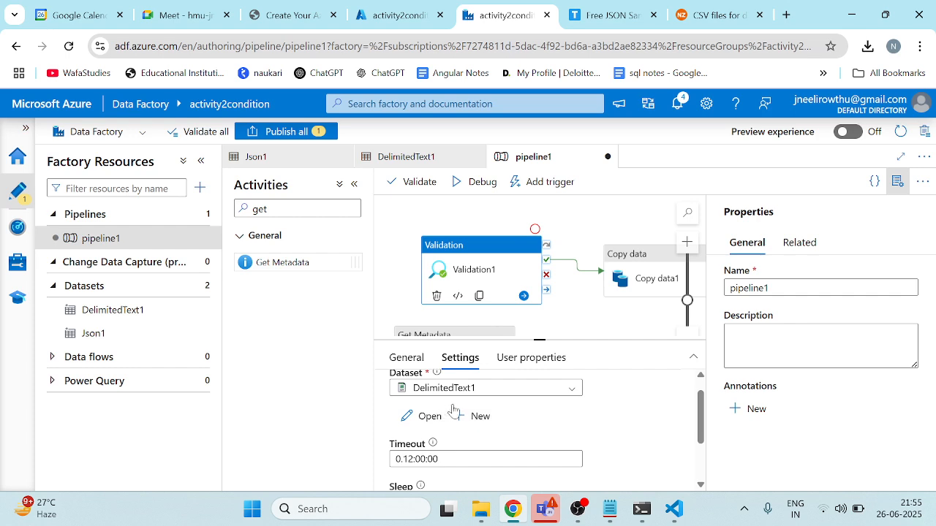
{"action": "left_click", "coordinate": [475, 420]}
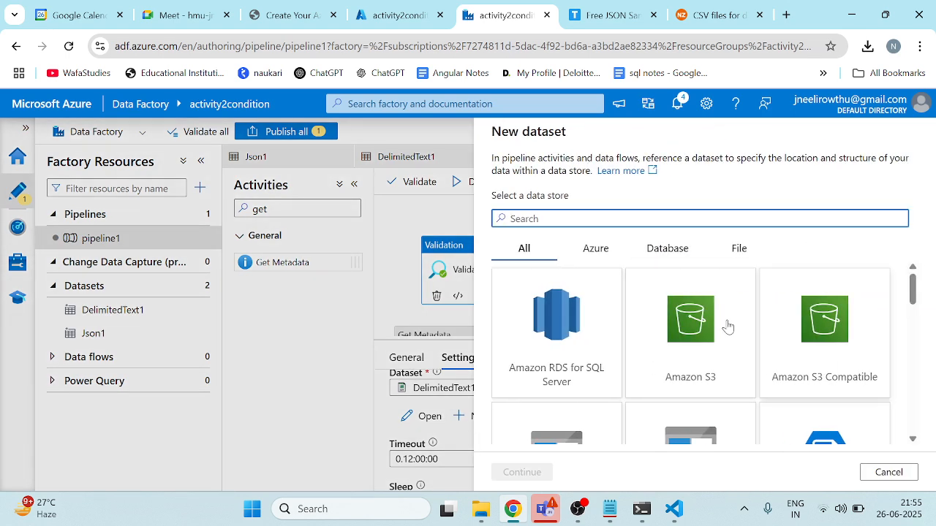
{"action": "left_click", "coordinate": [888, 471]}
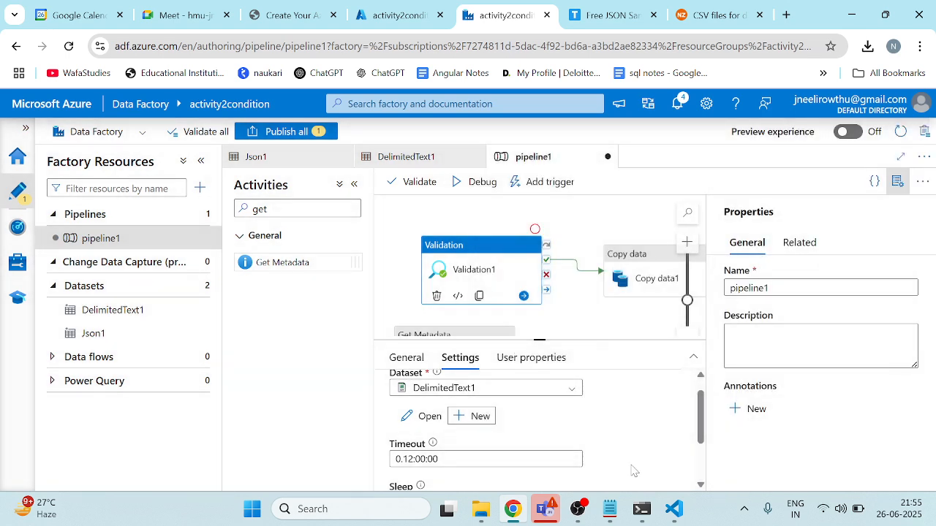
Step: Review the timeout, sleep, minimum size and user properties of Validation1, and look over the activities on the pipeline canvas
{"action": "scroll", "coordinate": [633, 470], "scroll_direction": "down", "scroll_amount": 1}
{"action": "scroll", "coordinate": [633, 471], "scroll_direction": "down", "scroll_amount": 1}
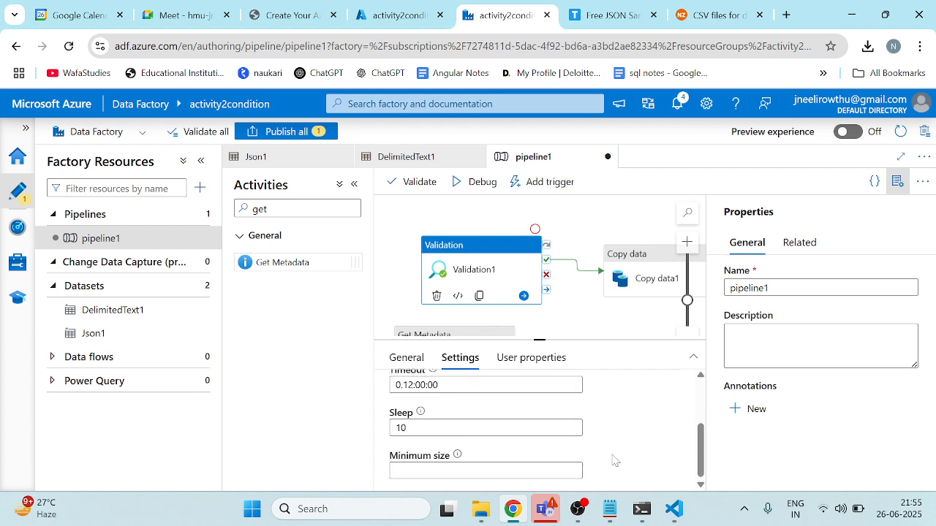
{"action": "scroll", "coordinate": [585, 424], "scroll_direction": "up", "scroll_amount": 3}
{"action": "left_click", "coordinate": [531, 357]}
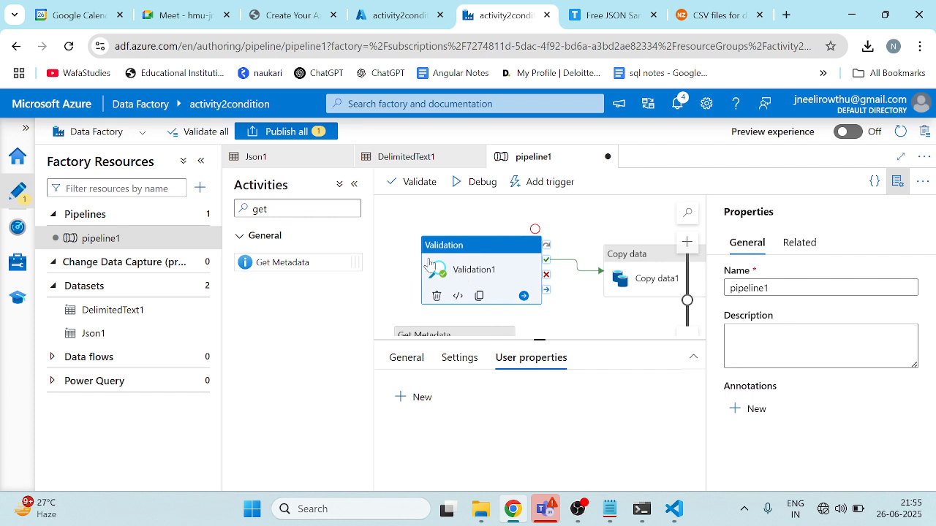
{"action": "scroll", "coordinate": [550, 244], "scroll_direction": "down", "scroll_amount": 1}
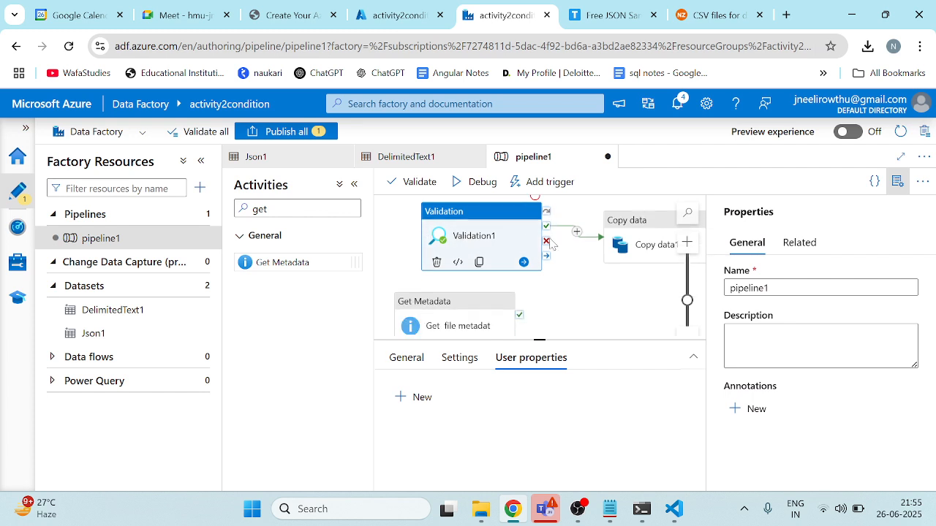
{"action": "scroll", "coordinate": [551, 233], "scroll_direction": "right", "scroll_amount": 2}
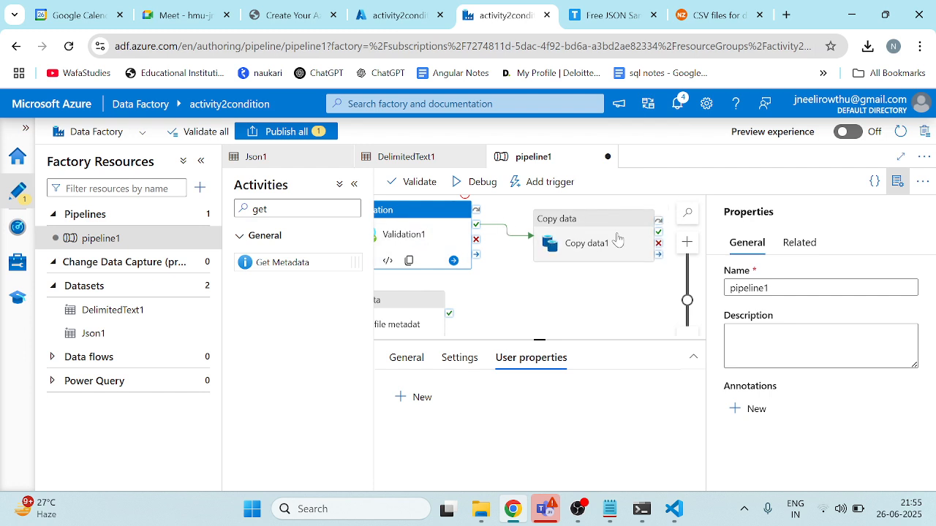
{"action": "scroll", "coordinate": [469, 232], "scroll_direction": "left", "scroll_amount": 3}
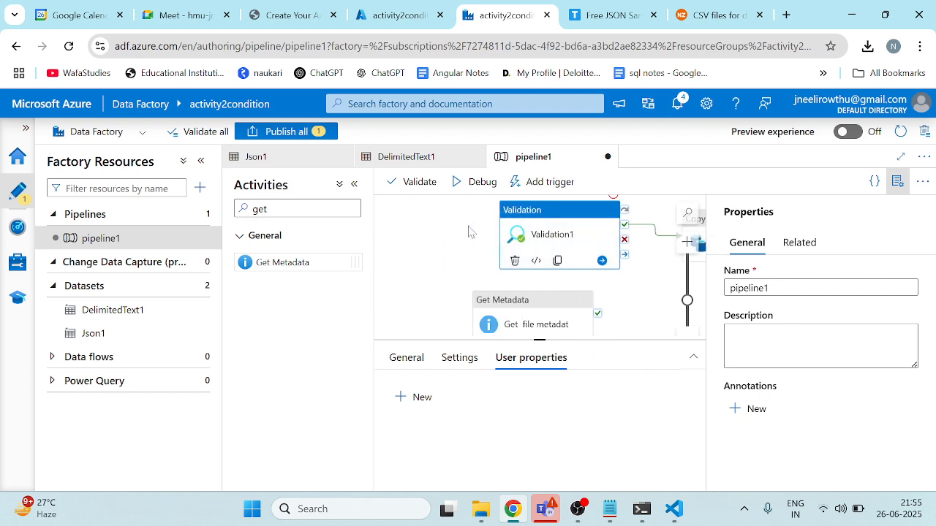
{"action": "scroll", "coordinate": [469, 233], "scroll_direction": "right", "scroll_amount": 2}
{"action": "scroll", "coordinate": [469, 232], "scroll_direction": "down", "scroll_amount": 2}
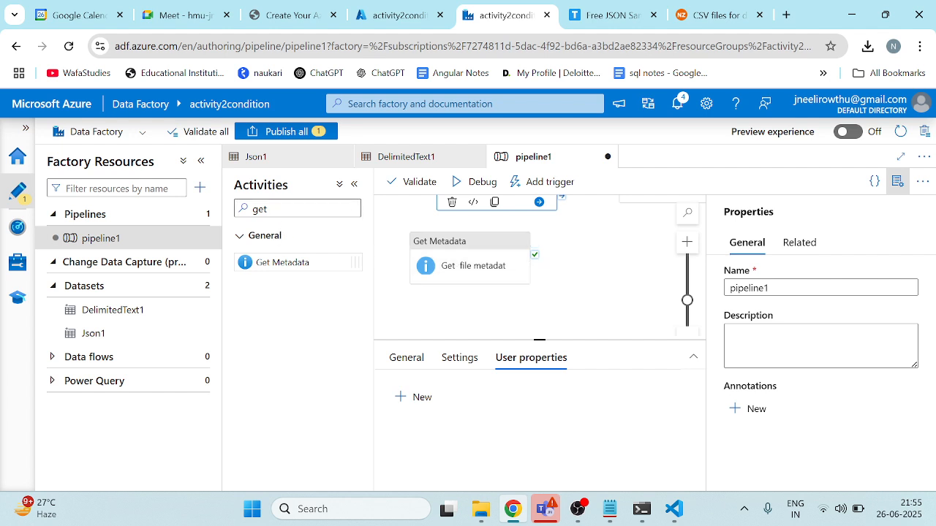
Step: Find the If Condition activity and add it to the pipeline beside the Get Metadata activity
{"action": "left_click", "coordinate": [266, 210]}
{"action": "key", "text": "BackSpace"}
{"action": "key", "text": "BackSpace"}
{"action": "key", "text": "BackSpace"}
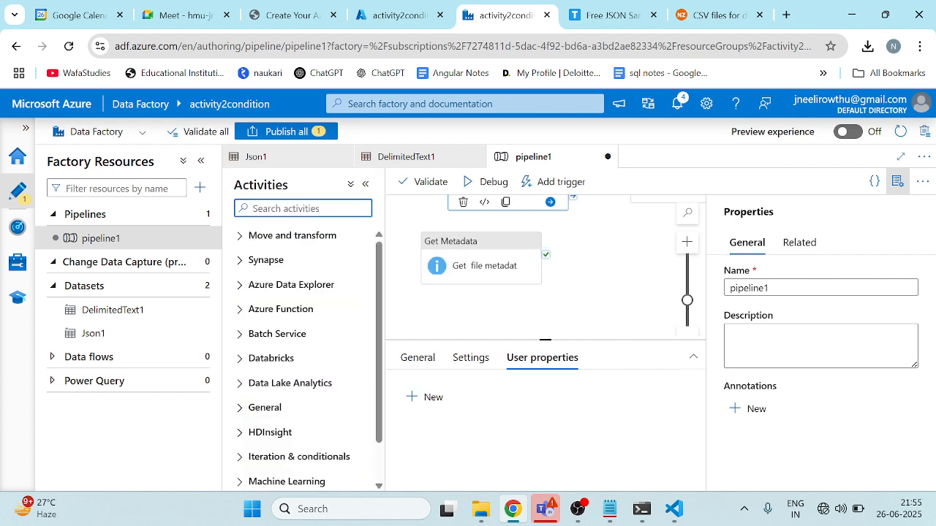
{"action": "type", "text": "if"}
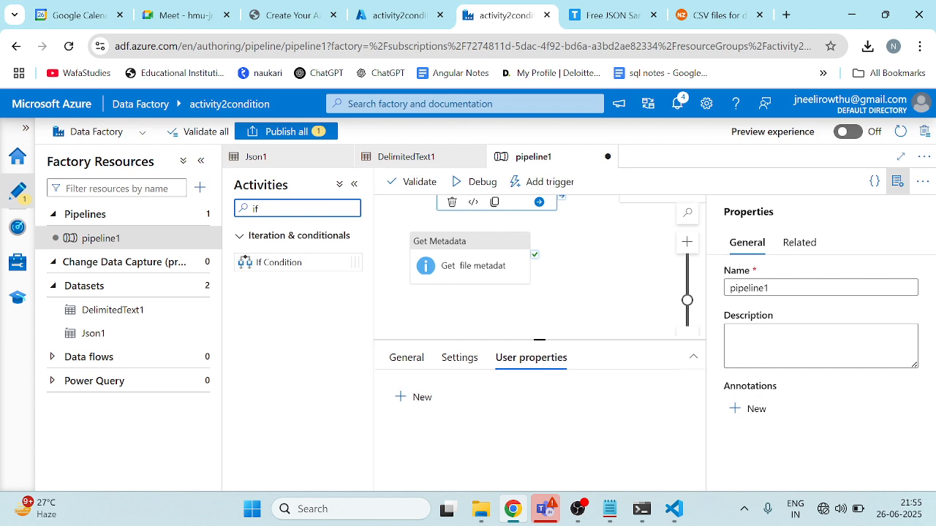
{"action": "left_click_drag", "start_coordinate": [281, 268], "coordinate": [604, 262]}
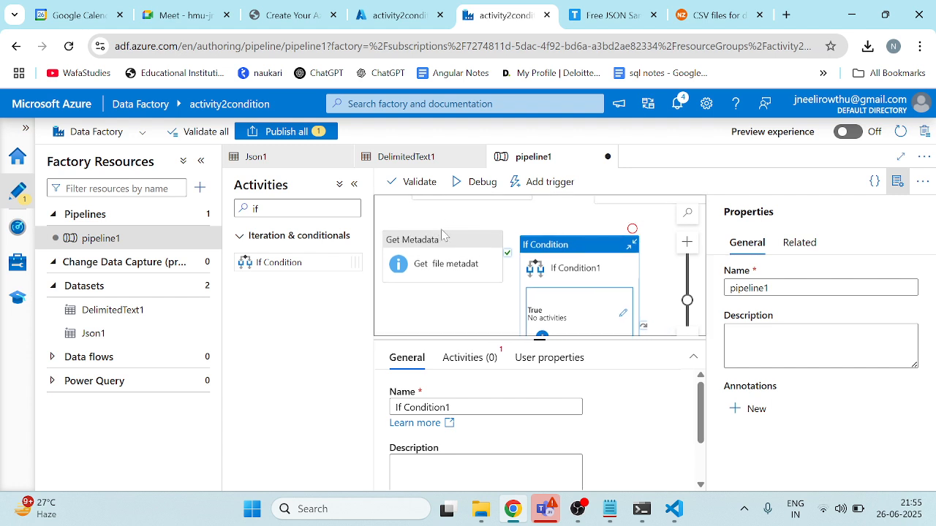
Step: Space out the Get Metadata and If Condition activities and link them with an On success dependency from Get Metadata to If Condition
{"action": "left_click", "coordinate": [435, 244]}
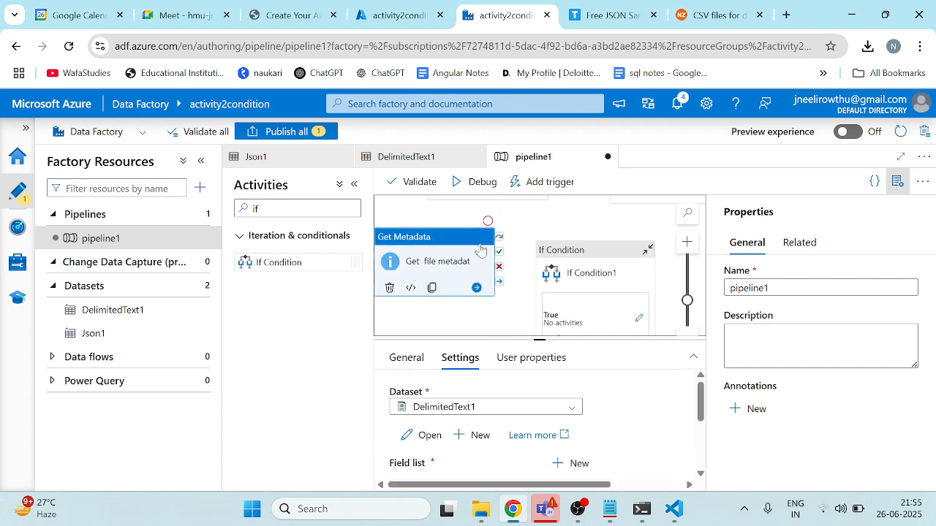
{"action": "left_click", "coordinate": [598, 255]}
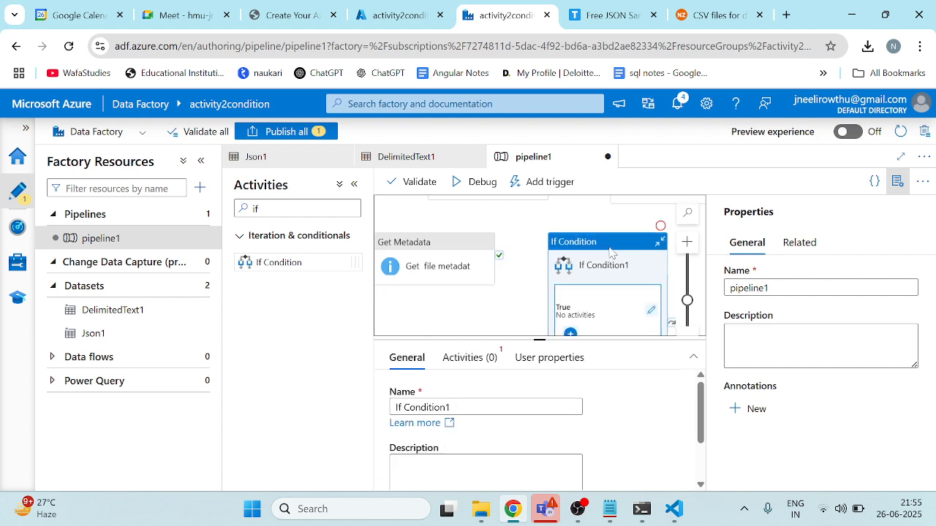
{"action": "scroll", "coordinate": [528, 255], "scroll_direction": "down", "scroll_amount": 3}
{"action": "scroll", "coordinate": [475, 265], "scroll_direction": "up", "scroll_amount": 3}
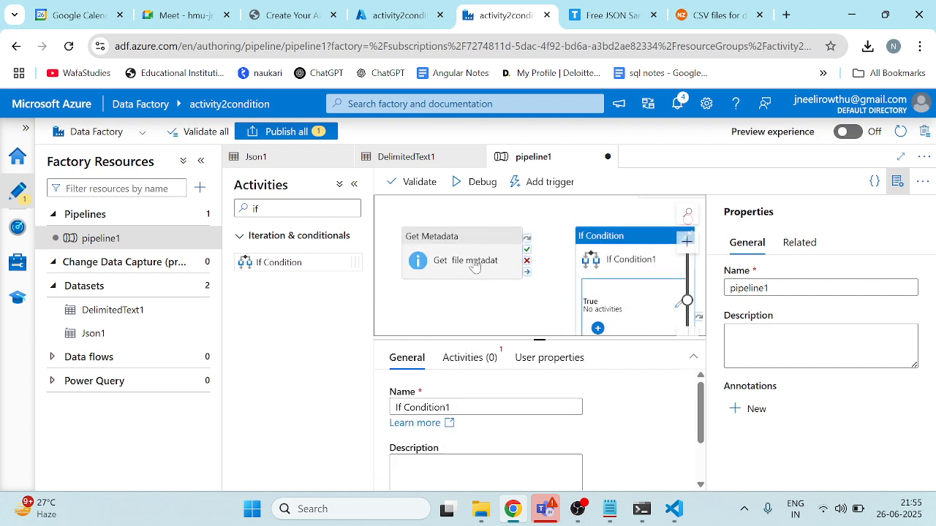
{"action": "left_click", "coordinate": [470, 241]}
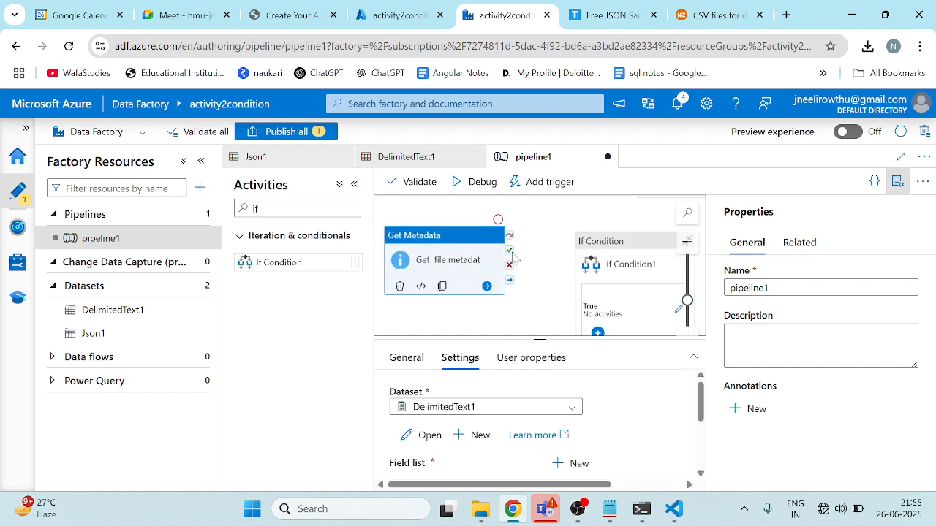
{"action": "left_click_drag", "start_coordinate": [510, 251], "coordinate": [564, 252]}
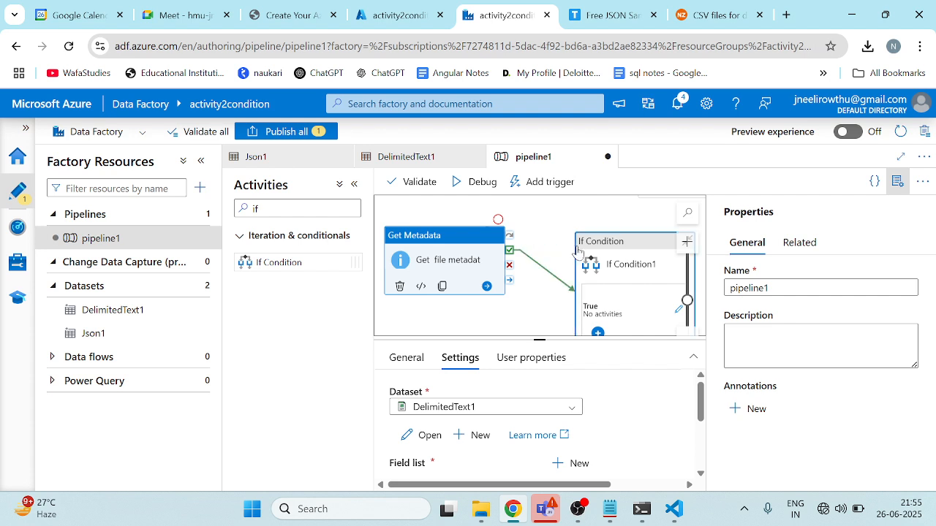
{"action": "left_click_drag", "start_coordinate": [572, 249], "coordinate": [576, 254]}
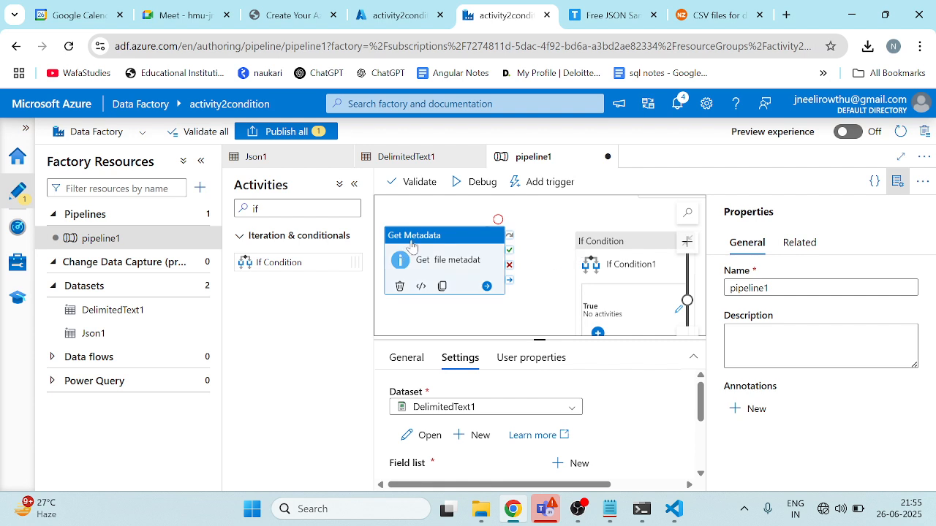
{"action": "left_click_drag", "start_coordinate": [424, 241], "coordinate": [393, 243]}
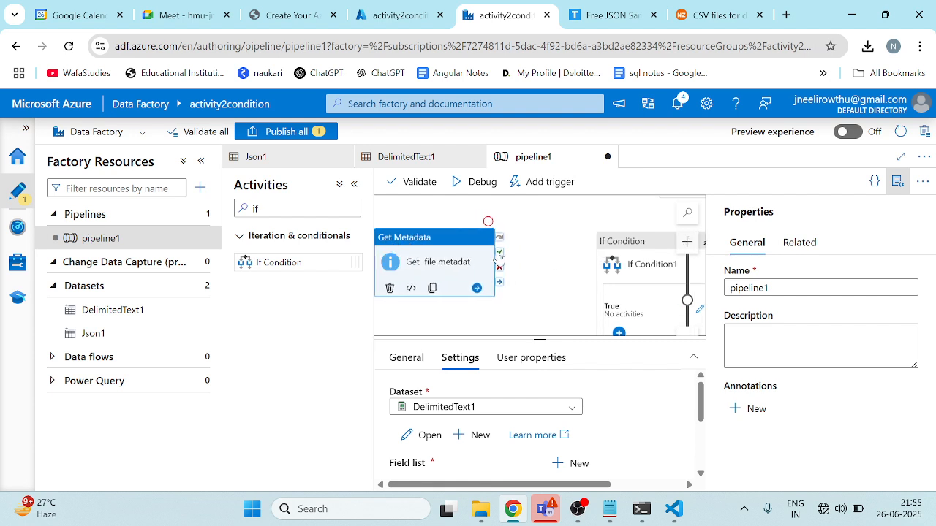
{"action": "left_click_drag", "start_coordinate": [499, 253], "coordinate": [625, 271]}
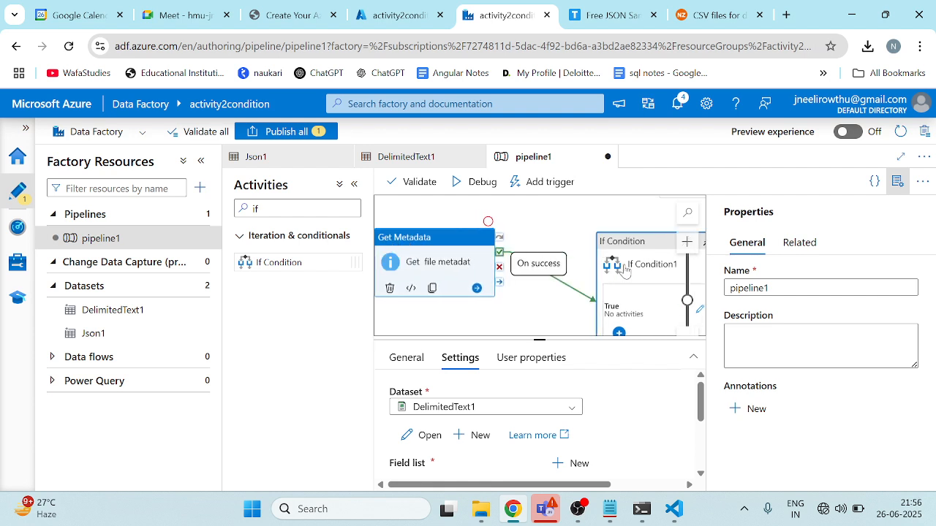
{"action": "left_click", "coordinate": [589, 266]}
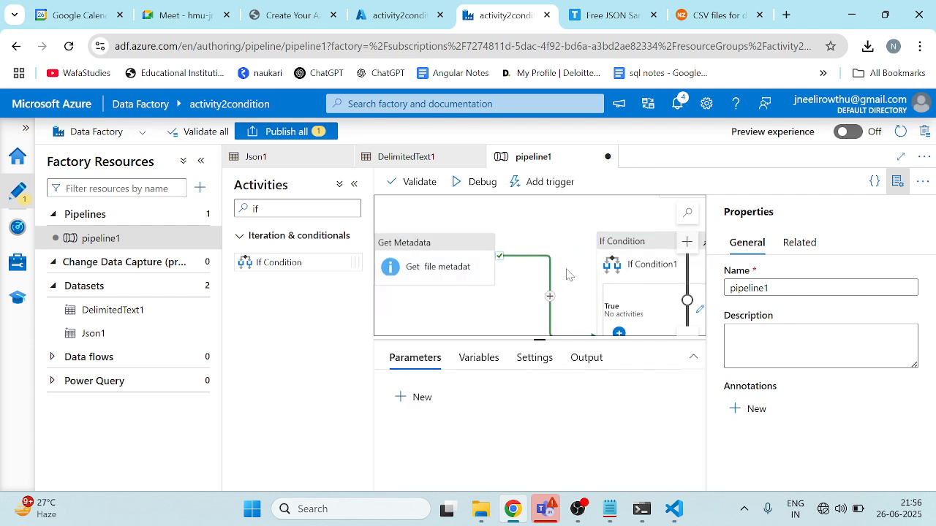
{"action": "scroll", "coordinate": [542, 255], "scroll_direction": "down", "scroll_amount": 1}
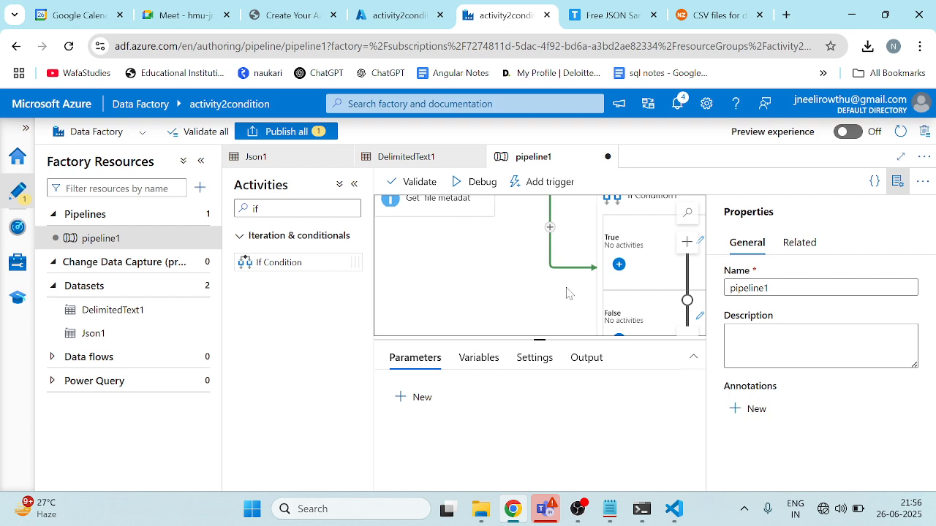
Step: Rename the If Condition activity as "if column count matches"
{"action": "left_click", "coordinate": [497, 368]}
{"action": "left_click", "coordinate": [620, 287]}
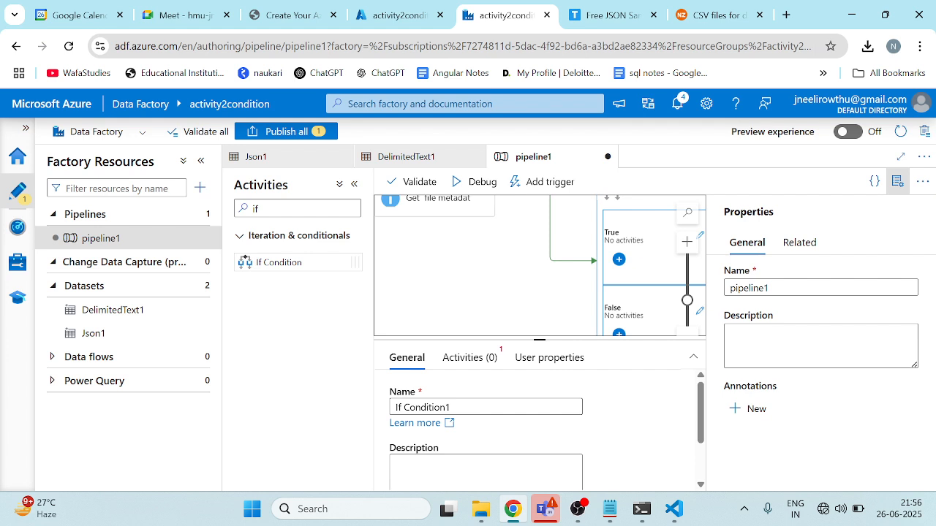
{"action": "left_click", "coordinate": [452, 408]}
{"action": "key", "text": "BackSpace"}
{"action": "key", "text": "BackSpace"}
{"action": "key", "text": "BackSpace"}
{"action": "key", "text": "BackSpace"}
{"action": "key", "text": "BackSpace"}
{"action": "key", "text": "BackSpace"}
{"action": "key", "text": "BackSpace"}
{"action": "key", "text": "BackSpace"}
{"action": "key", "text": "BackSpace"}
{"action": "key", "text": "BackSpace"}
{"action": "key", "text": "BackSpace"}
{"action": "key", "text": "BackSpace"}
{"action": "key", "text": "BackSpace"}
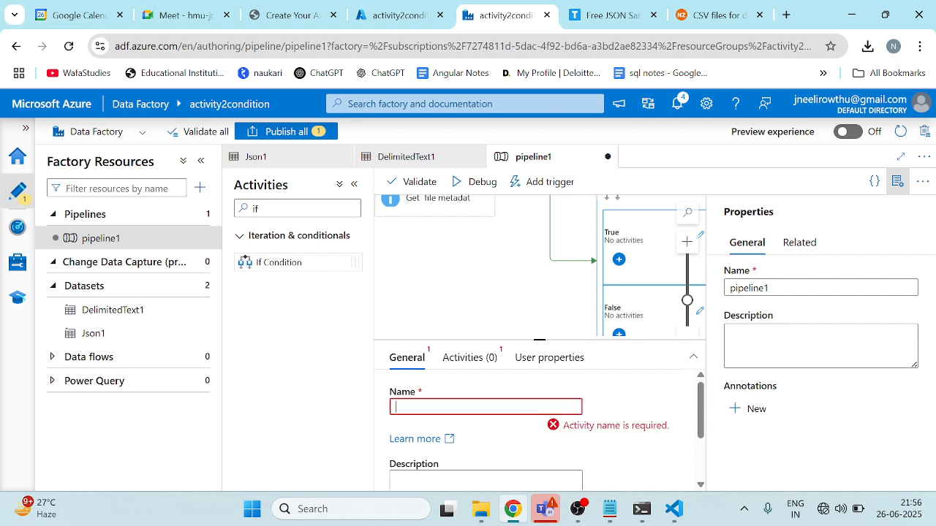
{"action": "type", "text": "if c"}
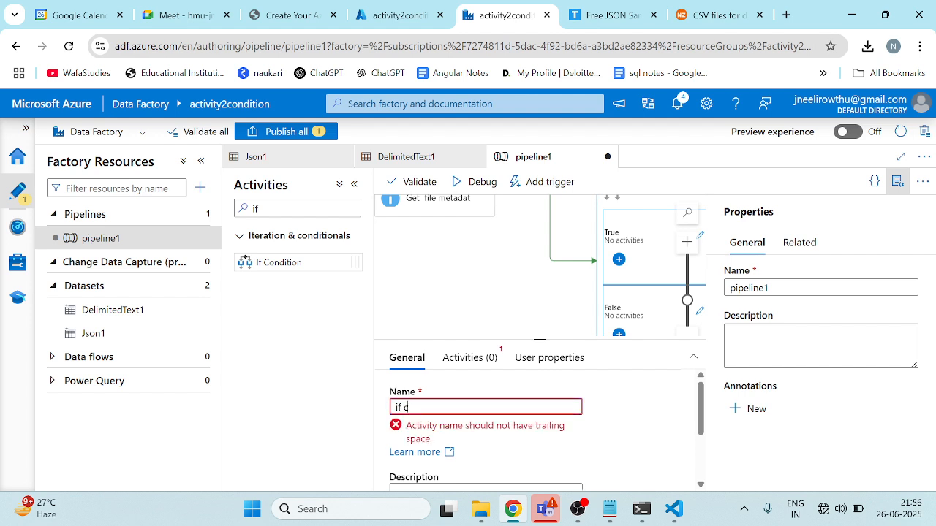
{"action": "type", "text": "olumn"}
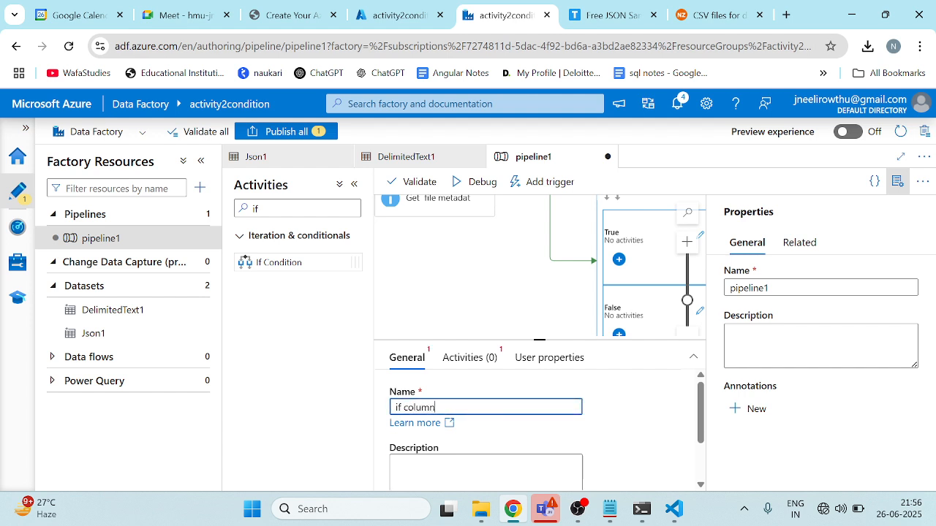
{"action": "type", "text": " coun"}
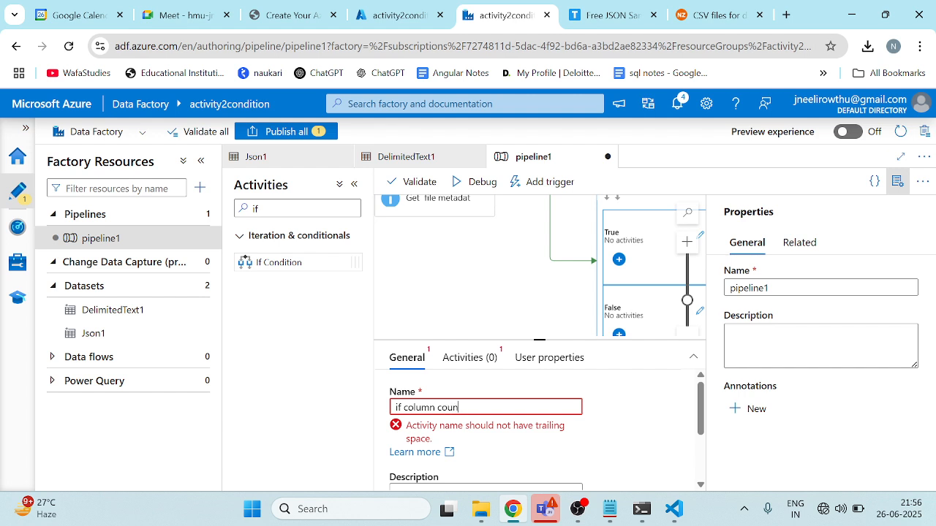
{"action": "type", "text": "t matches"}
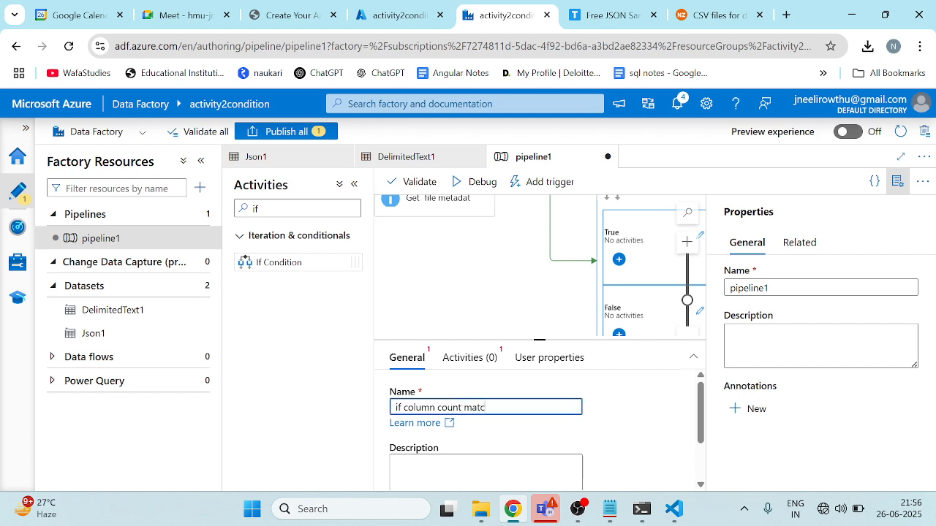
Step: Examine the True and False cases, the True activities canvas, the user properties and the general settings of the If Condition activity
{"action": "left_click", "coordinate": [469, 358]}
{"action": "scroll", "coordinate": [498, 399], "scroll_direction": "down", "scroll_amount": 1}
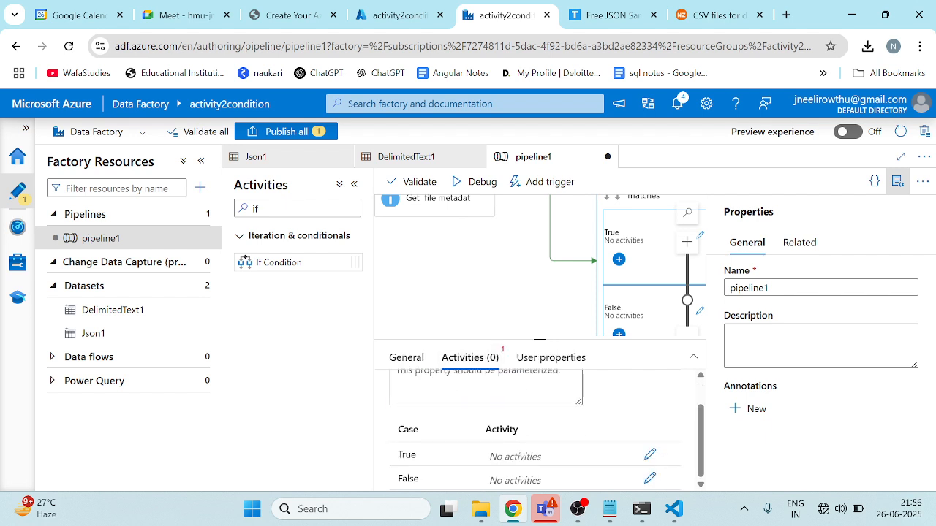
{"action": "left_click", "coordinate": [649, 454]}
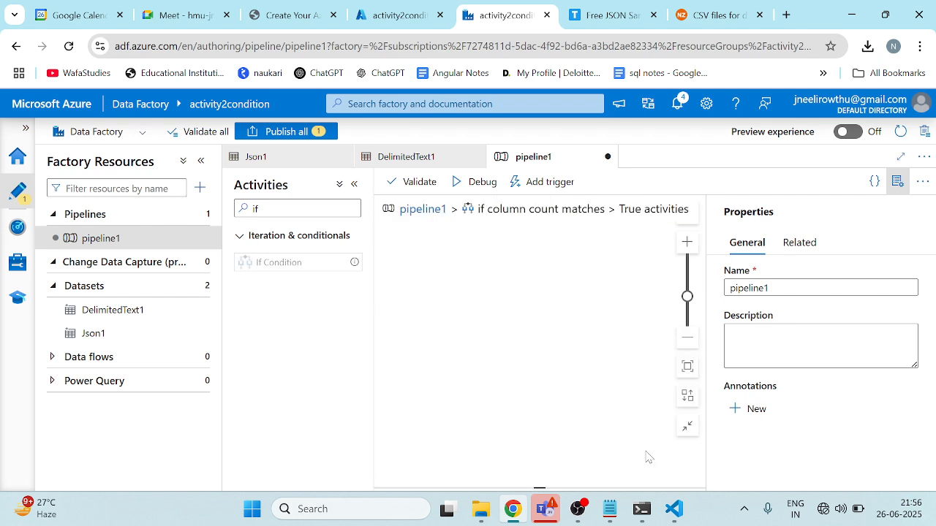
{"action": "left_click", "coordinate": [423, 209]}
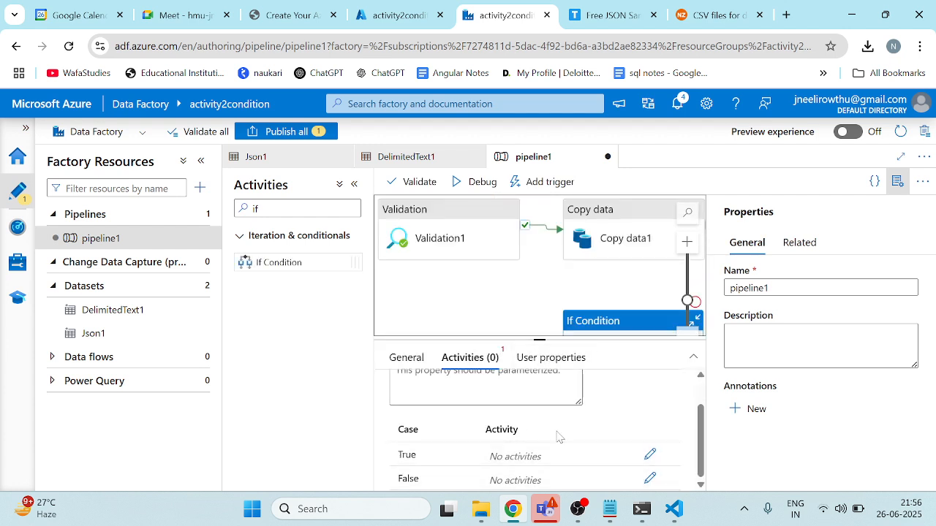
{"action": "scroll", "coordinate": [560, 435], "scroll_direction": "up", "scroll_amount": 2}
{"action": "left_click", "coordinate": [547, 363]}
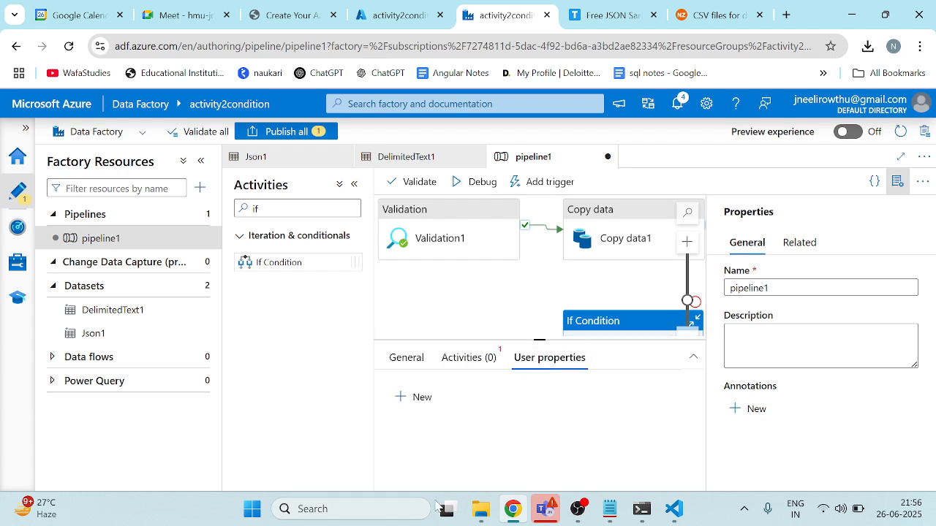
{"action": "left_click", "coordinate": [401, 362]}
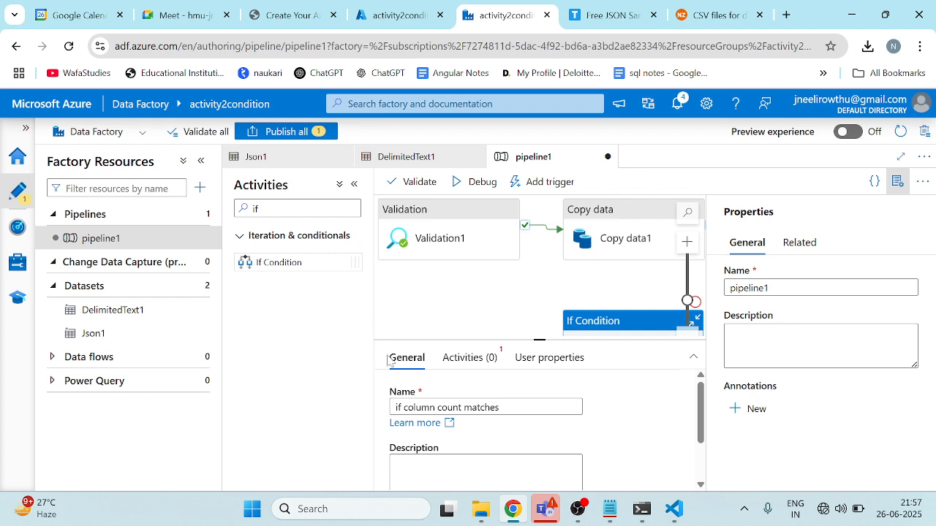
{"action": "scroll", "coordinate": [573, 307], "scroll_direction": "down", "scroll_amount": 1}
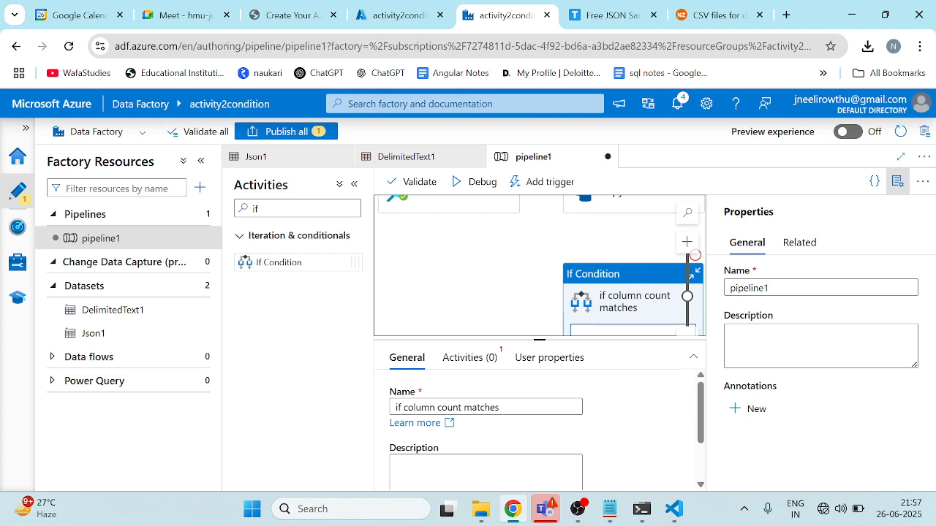
Step: Clear the search filter on the activities list and collapse the Datasets group in the factory resources
{"action": "scroll", "coordinate": [512, 431], "scroll_direction": "down", "scroll_amount": 2}
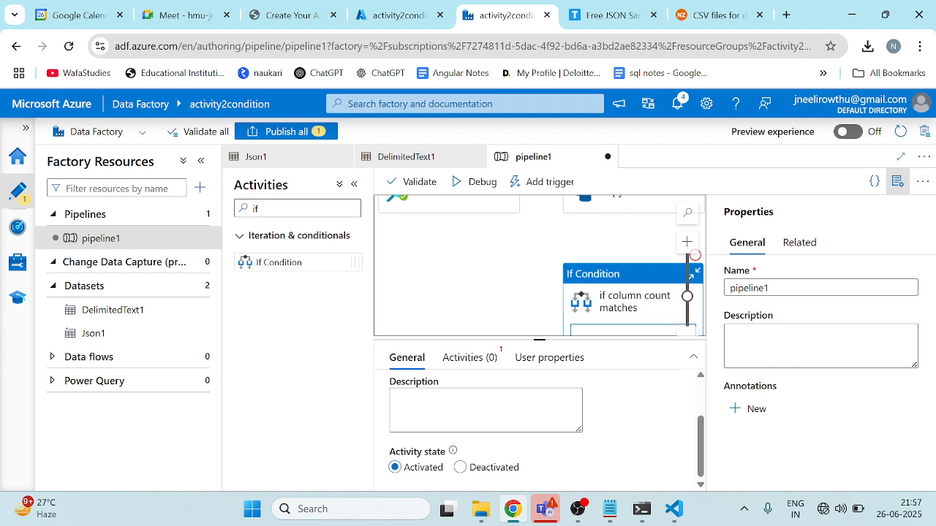
{"action": "left_click", "coordinate": [268, 209]}
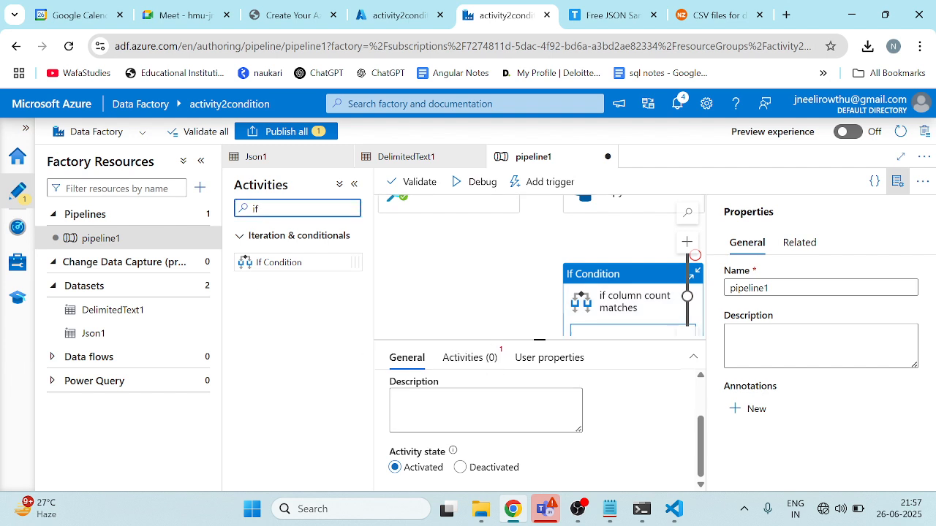
{"action": "key", "text": "BackSpace"}
{"action": "key", "text": "BackSpace"}
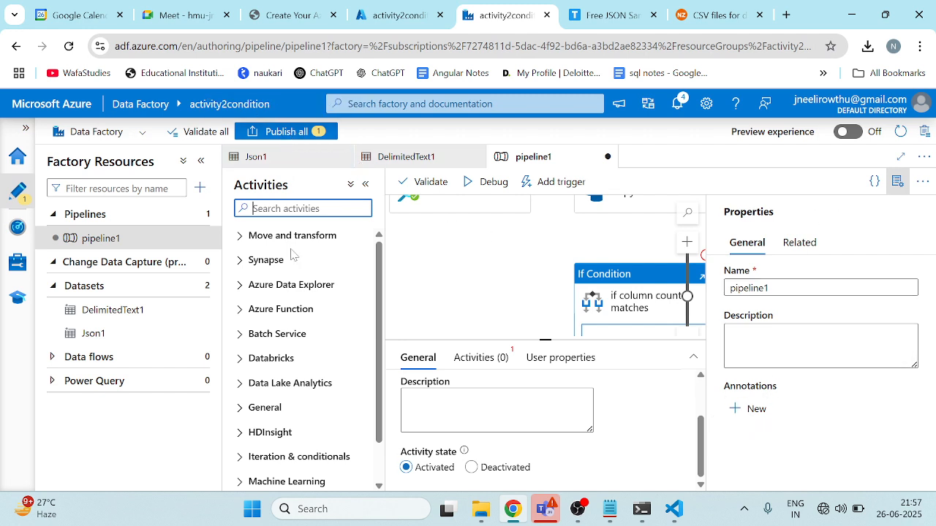
{"action": "left_click", "coordinate": [55, 291]}
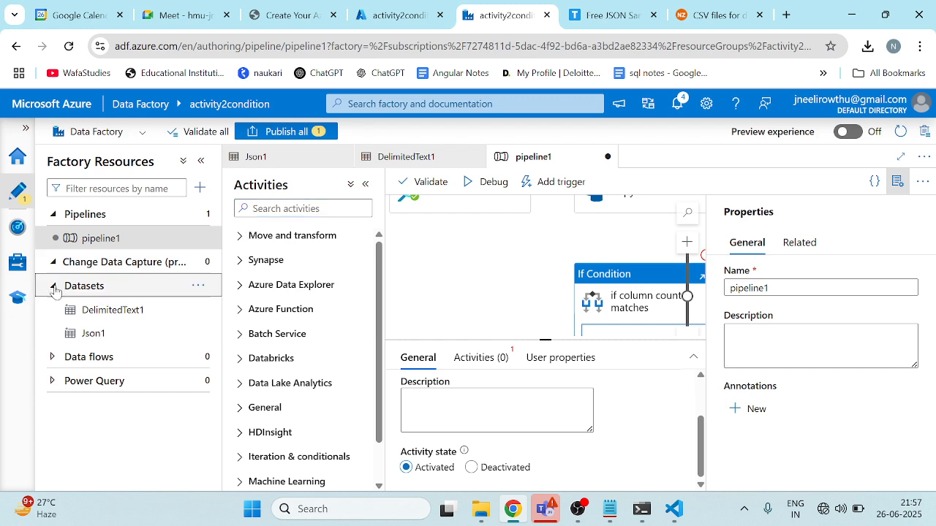
{"action": "left_click", "coordinate": [53, 288]}
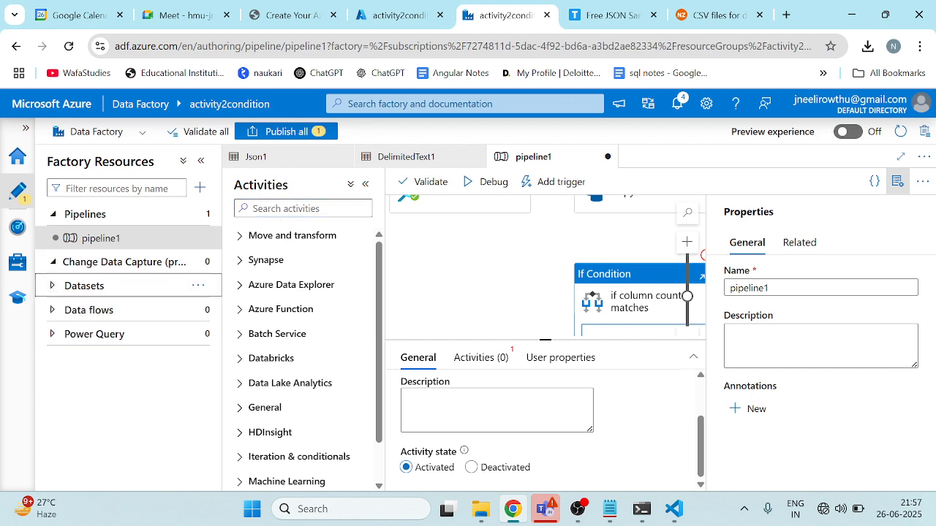
Step: Open the dynamic content expression builder for the If Condition activity's expression
{"action": "left_click", "coordinate": [476, 365]}
{"action": "left_click", "coordinate": [497, 420]}
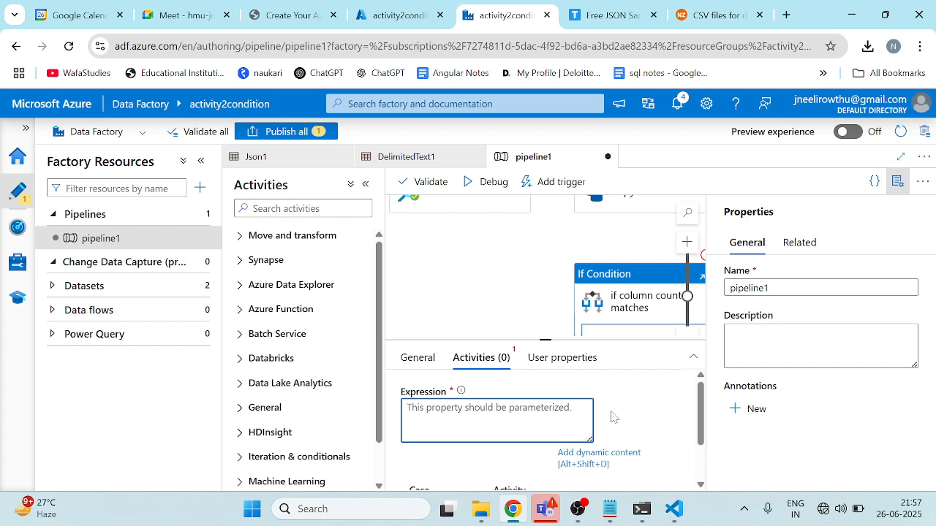
{"action": "scroll", "coordinate": [582, 458], "scroll_direction": "down", "scroll_amount": 1}
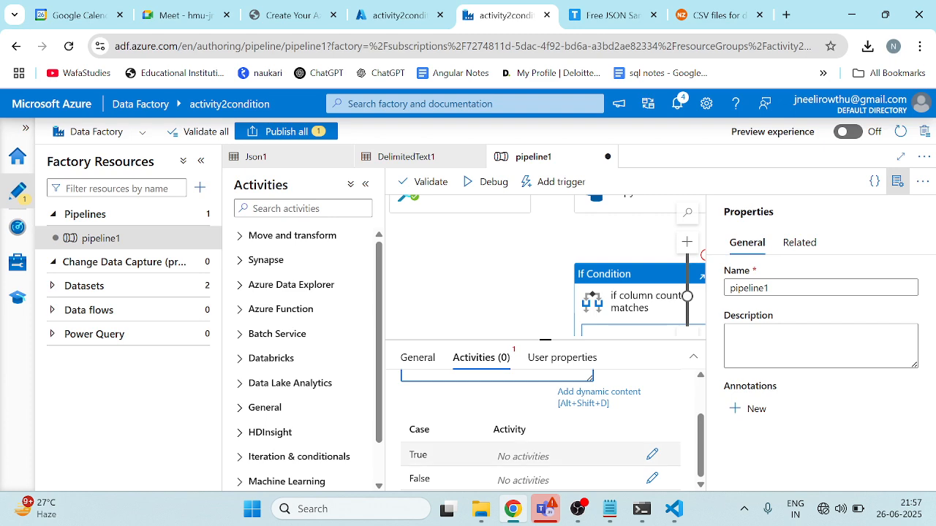
{"action": "scroll", "coordinate": [621, 443], "scroll_direction": "up", "scroll_amount": 1}
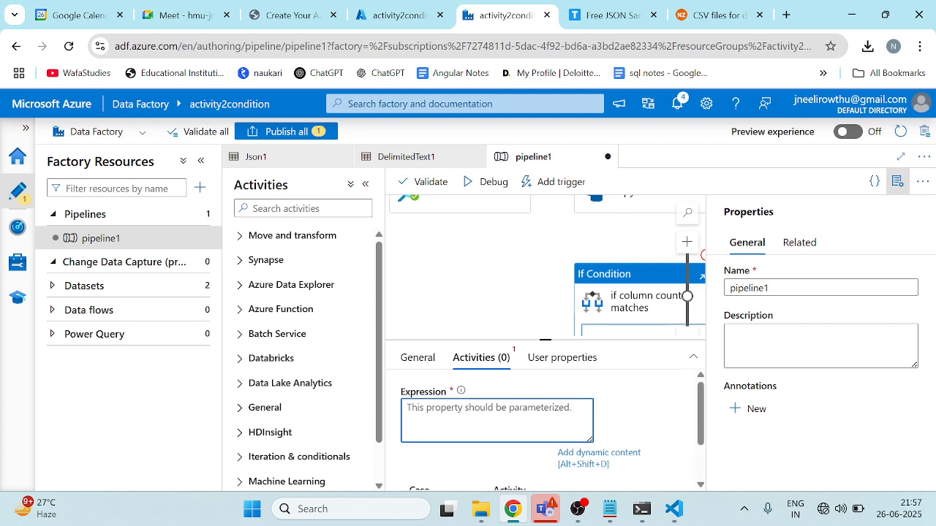
{"action": "left_click", "coordinate": [597, 453]}
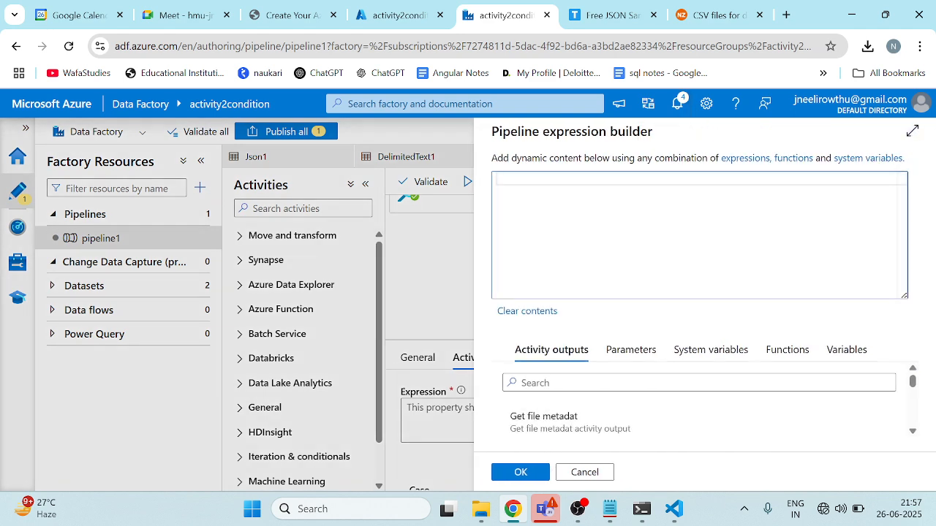
Step: Try starting the condition expression with the equals logical function
{"action": "left_click", "coordinate": [789, 353]}
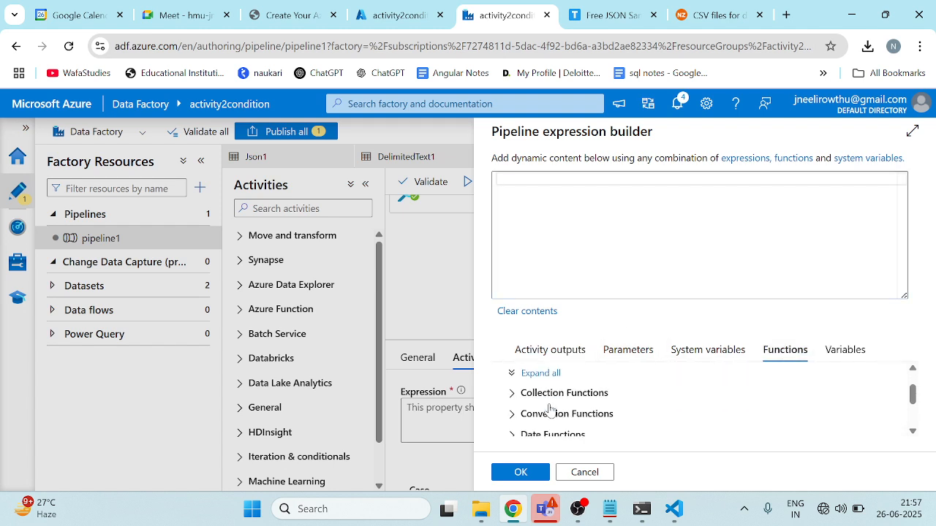
{"action": "scroll", "coordinate": [550, 410], "scroll_direction": "down", "scroll_amount": 3}
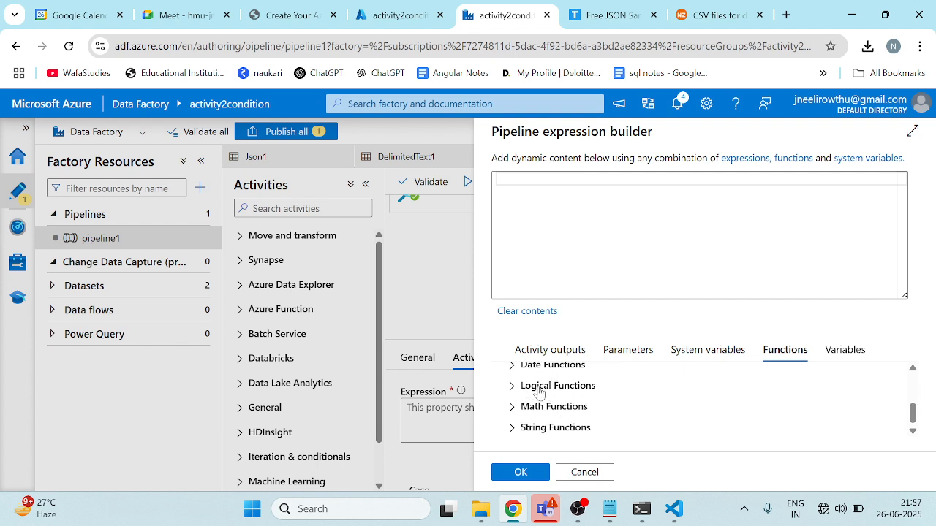
{"action": "left_click", "coordinate": [539, 394]}
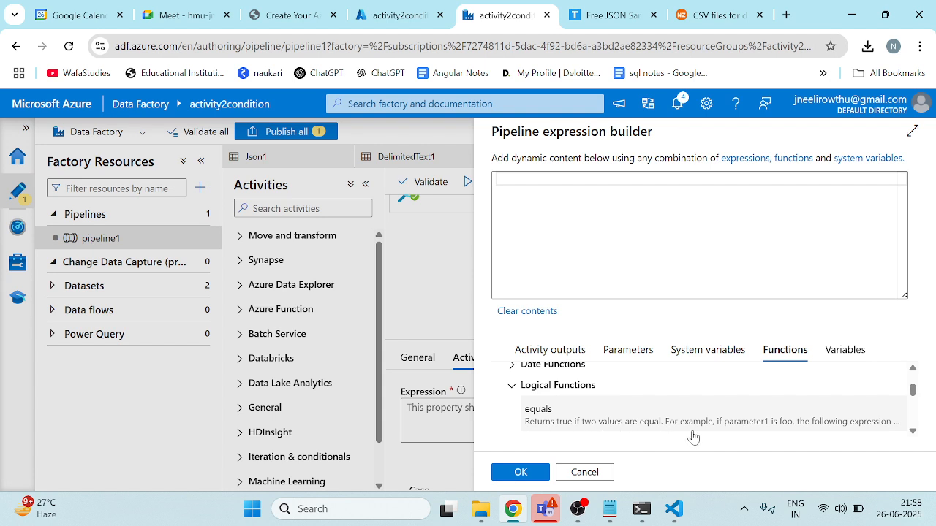
{"action": "left_click", "coordinate": [737, 424]}
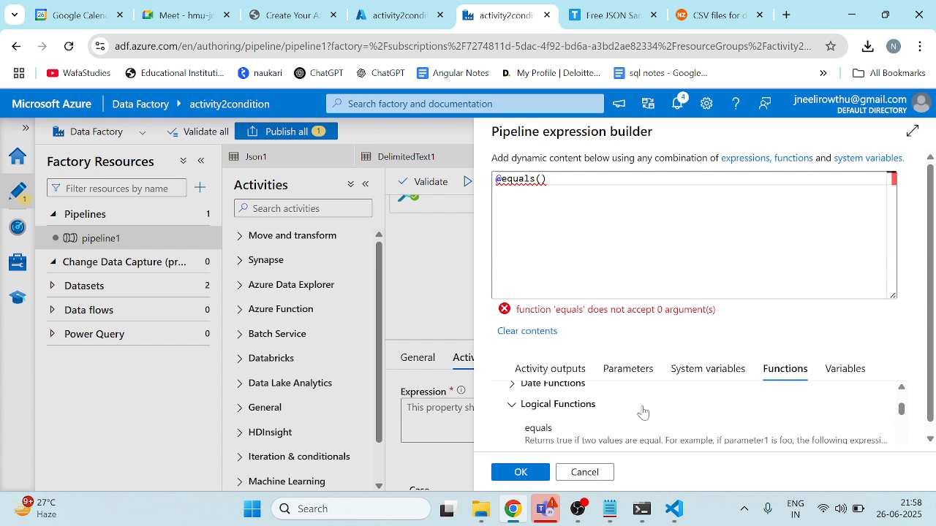
Step: Try adding the Get file metadat activity output and its columnCount to the expression, and clear the whole expression
{"action": "scroll", "coordinate": [643, 413], "scroll_direction": "up", "scroll_amount": 3}
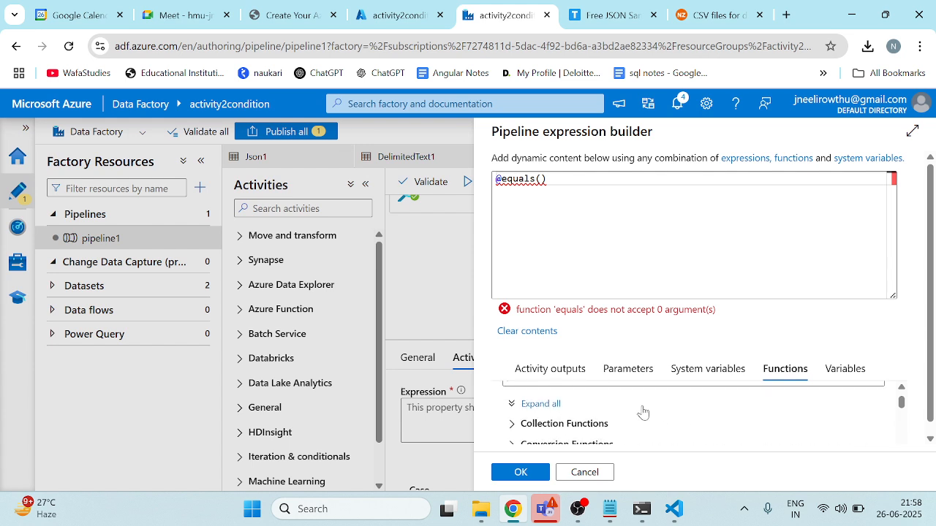
{"action": "left_click", "coordinate": [539, 370]}
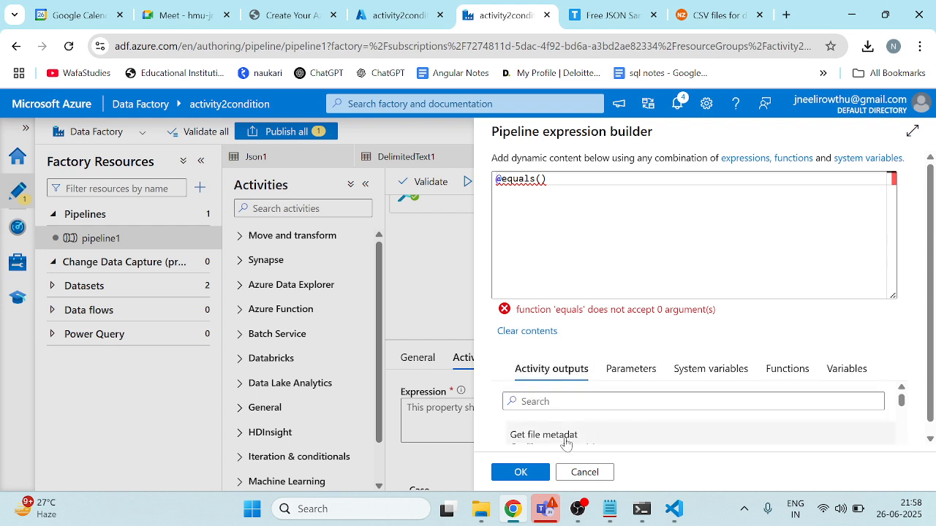
{"action": "left_click", "coordinate": [565, 439]}
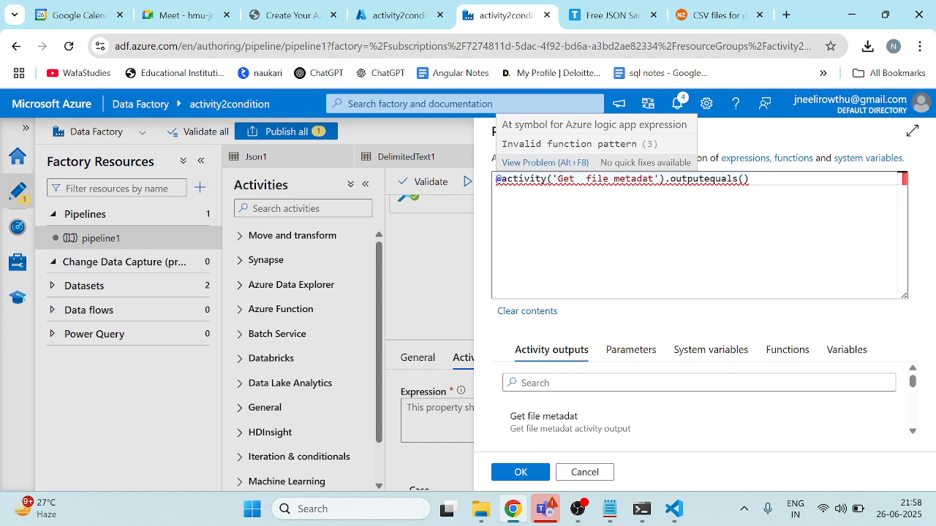
{"action": "left_click", "coordinate": [698, 179]}
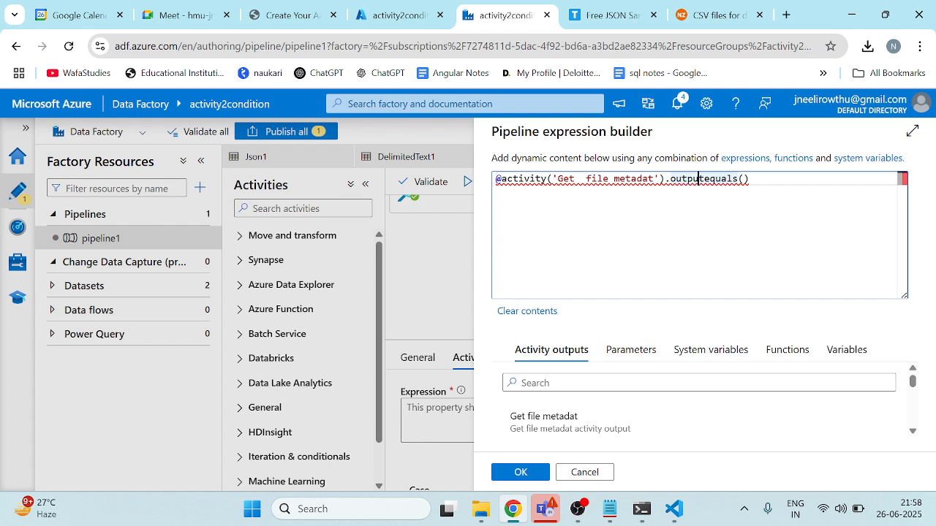
{"action": "scroll", "coordinate": [563, 424], "scroll_direction": "down", "scroll_amount": 1}
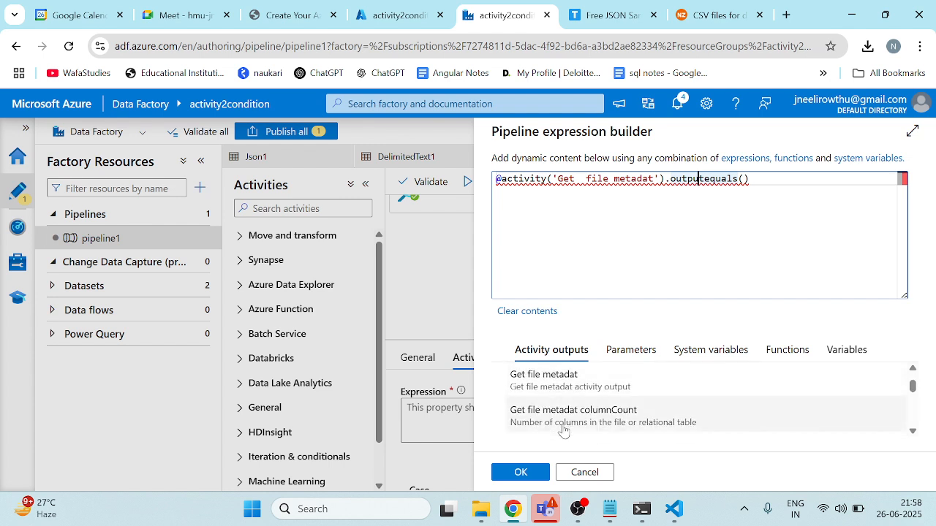
{"action": "left_click", "coordinate": [569, 419]}
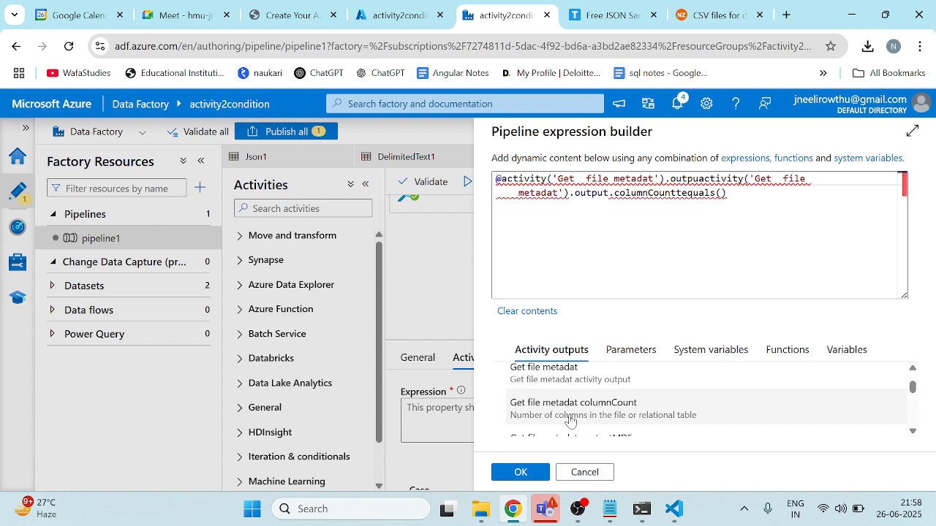
{"action": "scroll", "coordinate": [570, 422], "scroll_direction": "down", "scroll_amount": 1}
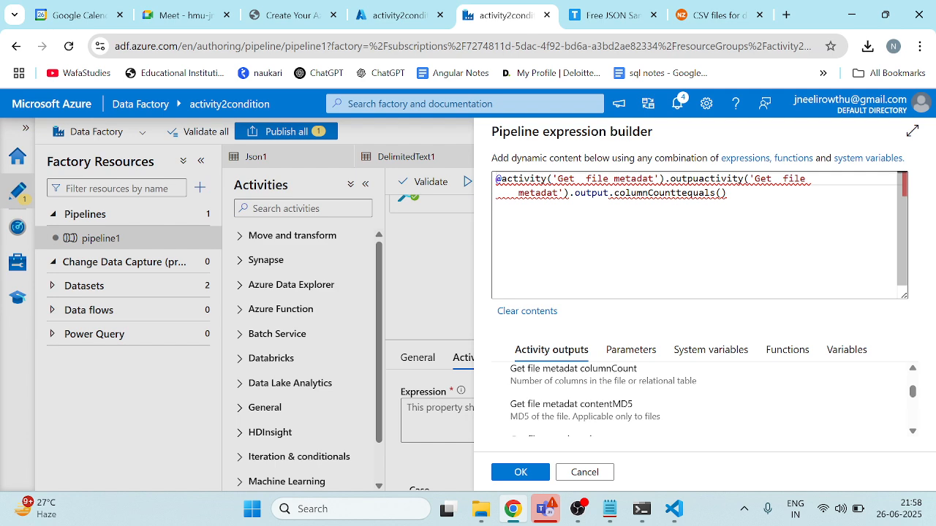
{"action": "key", "text": "ctrl+a"}
{"action": "key", "text": "Delete"}
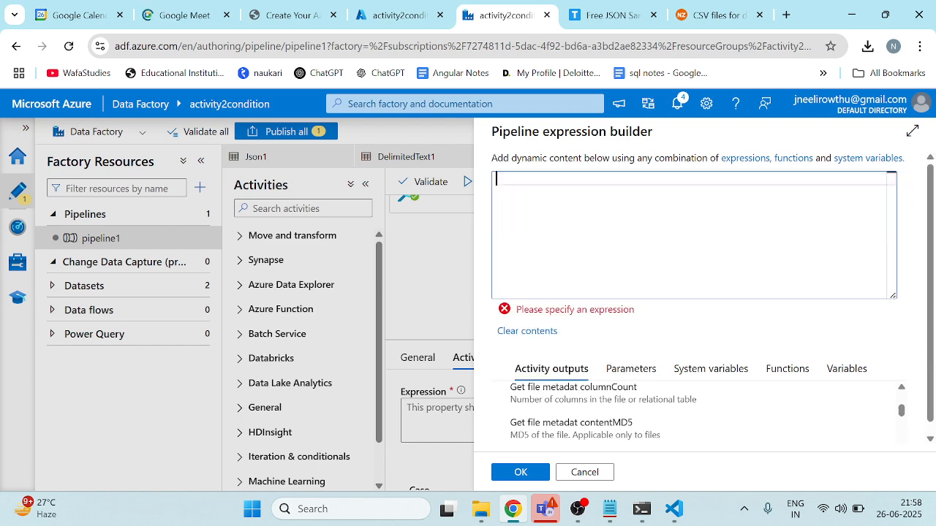
Step: Insert the equals logical function into the empty condition expression
{"action": "left_click", "coordinate": [785, 369]}
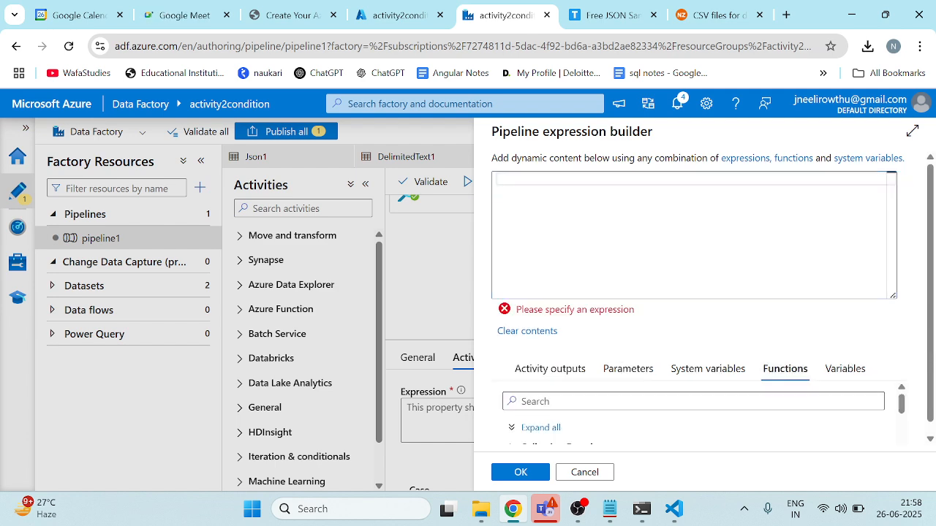
{"action": "scroll", "coordinate": [581, 437], "scroll_direction": "down", "scroll_amount": 2}
{"action": "scroll", "coordinate": [612, 437], "scroll_direction": "down", "scroll_amount": 1}
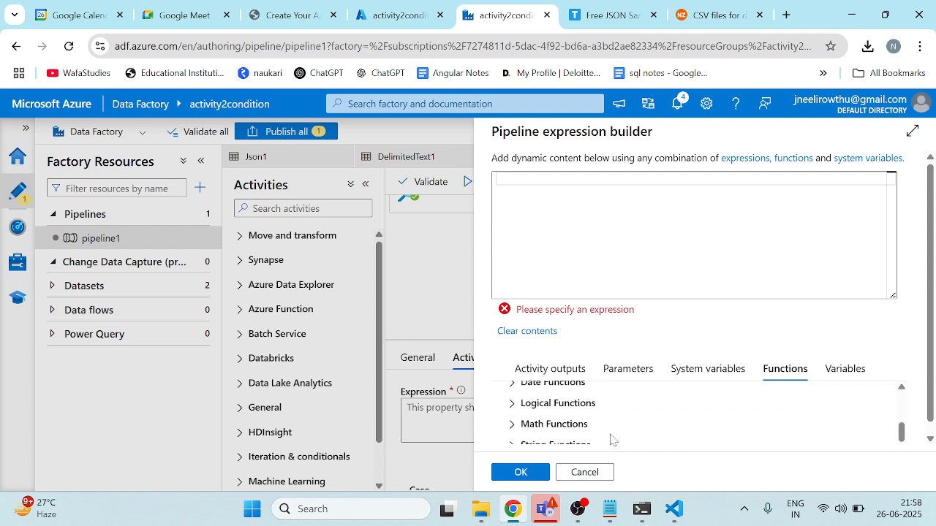
{"action": "left_click", "coordinate": [614, 404]}
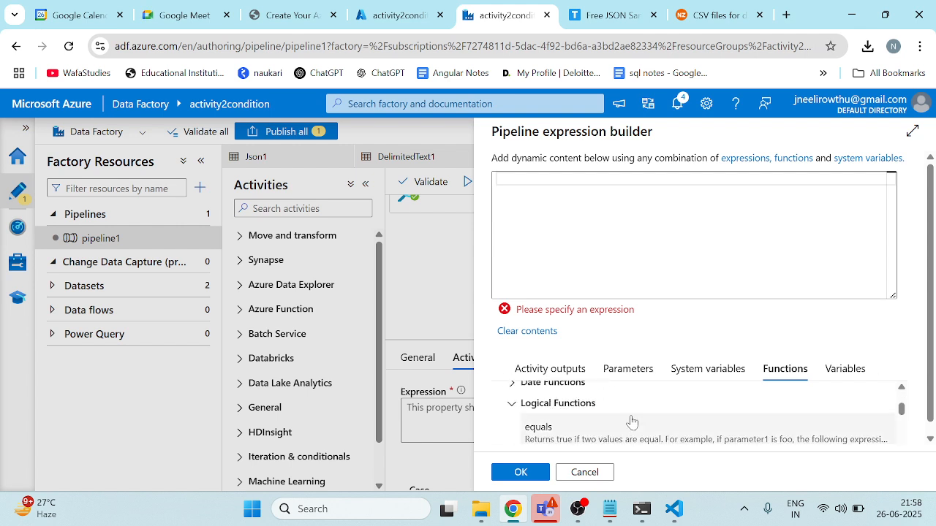
{"action": "left_click", "coordinate": [572, 442]}
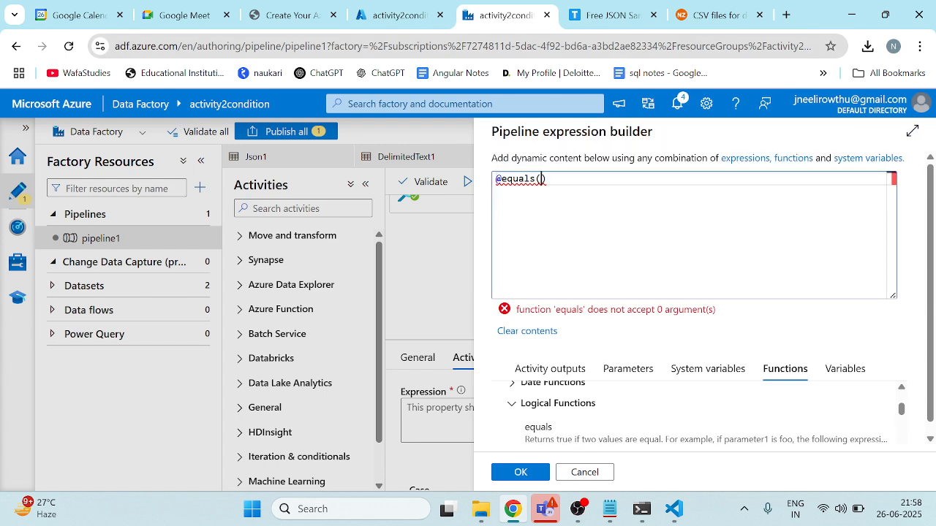
Step: Add length(activity('Get filemetadata1')) as the argument inside the equals function of the condition expression
{"action": "type", "text": "lengt"}
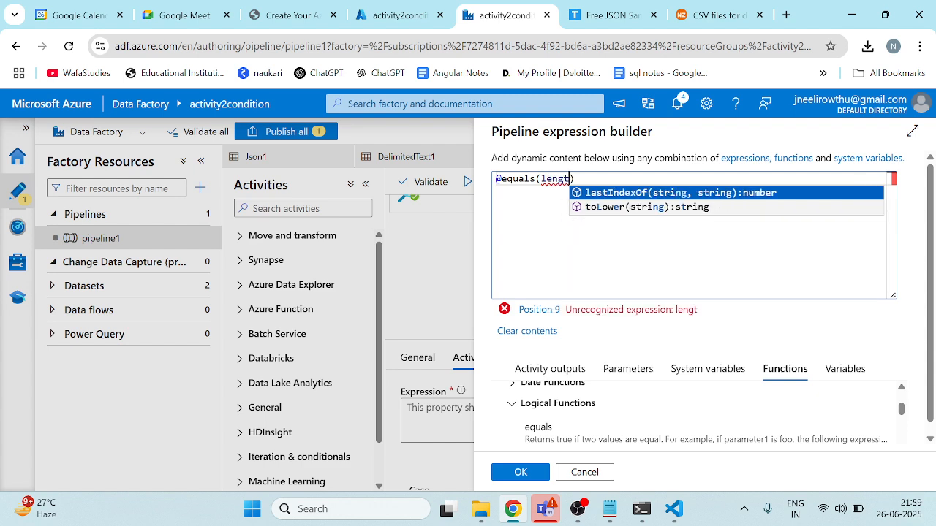
{"action": "type", "text": "h"}
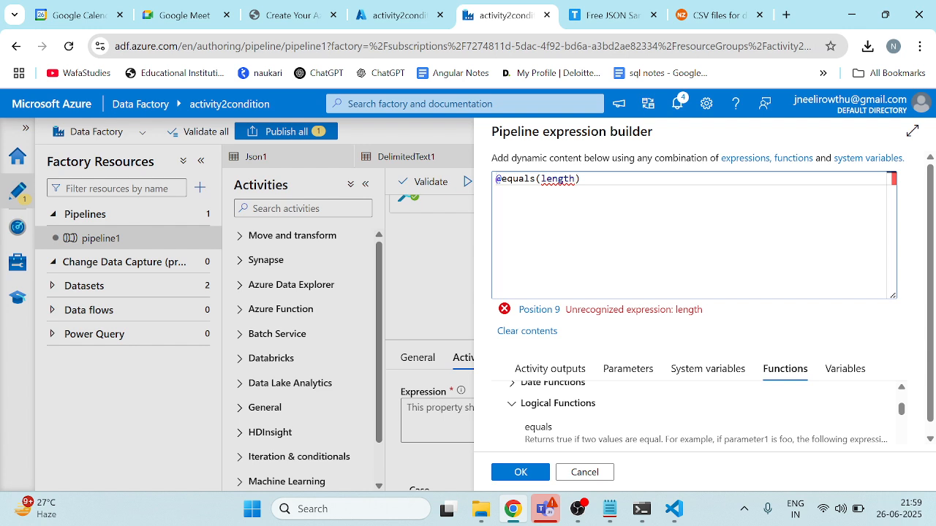
{"action": "type", "text": "(act"}
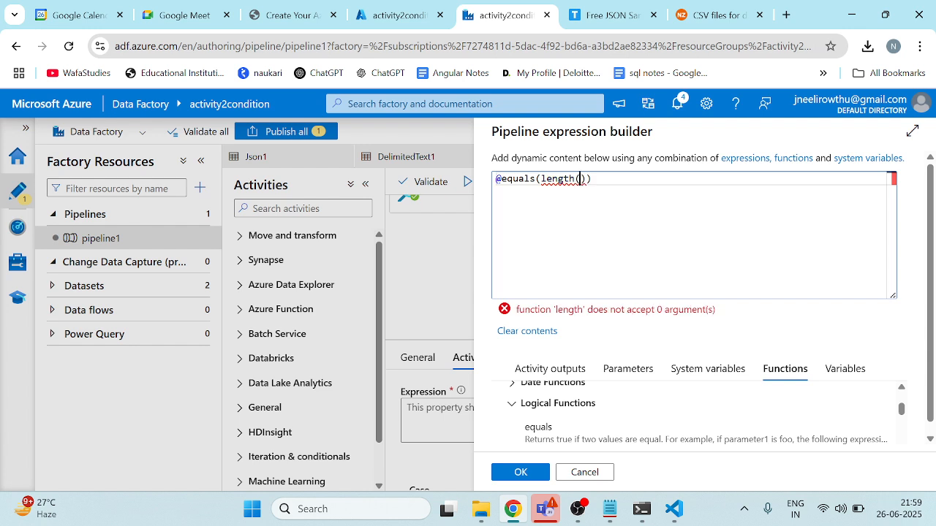
{"action": "type", "text": "ivity("}
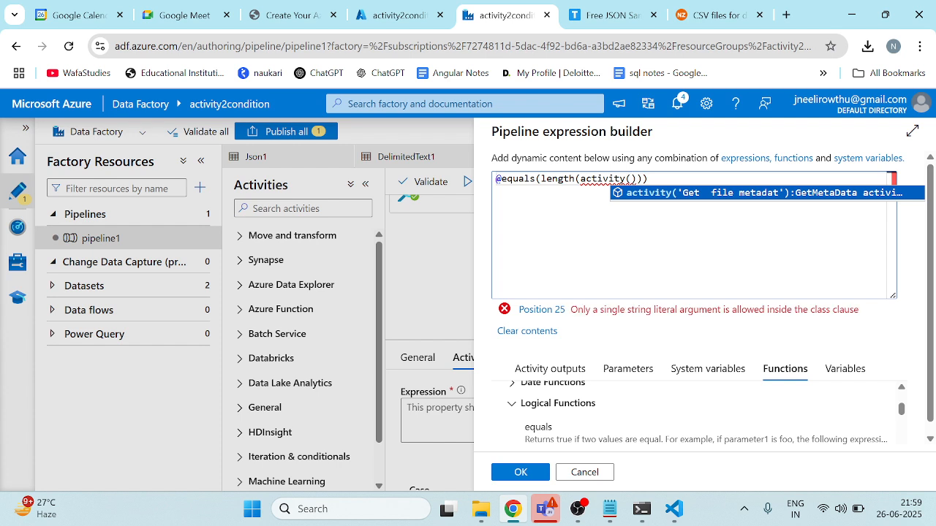
{"action": "type", "text": "'"}
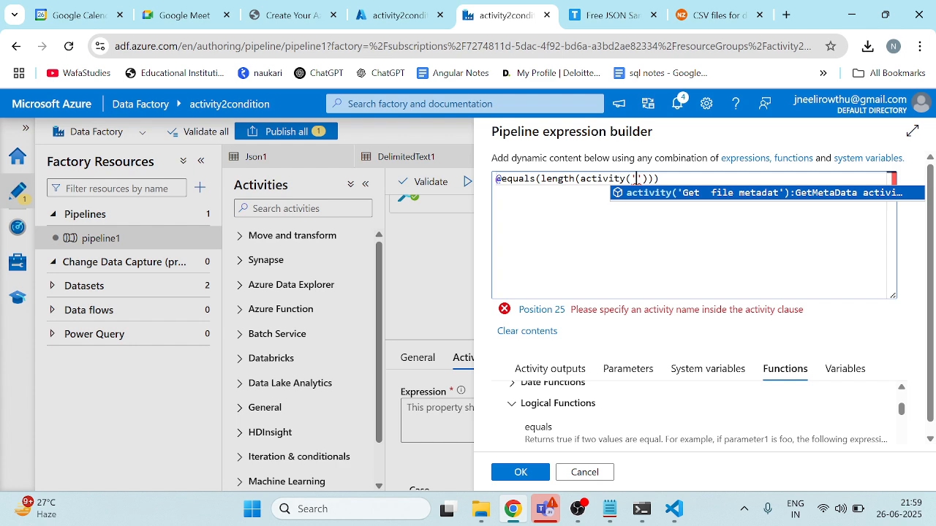
{"action": "type", "text": "Get"}
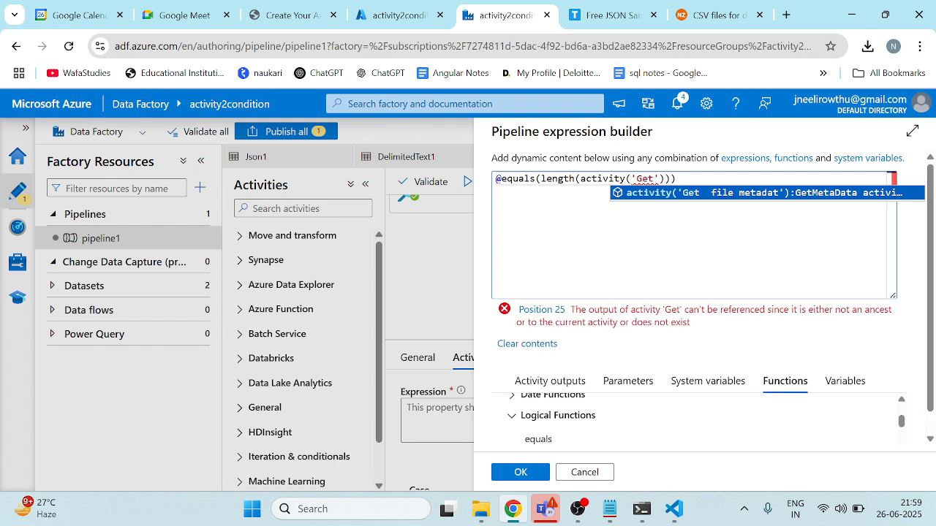
{"action": "type", "text": " file"}
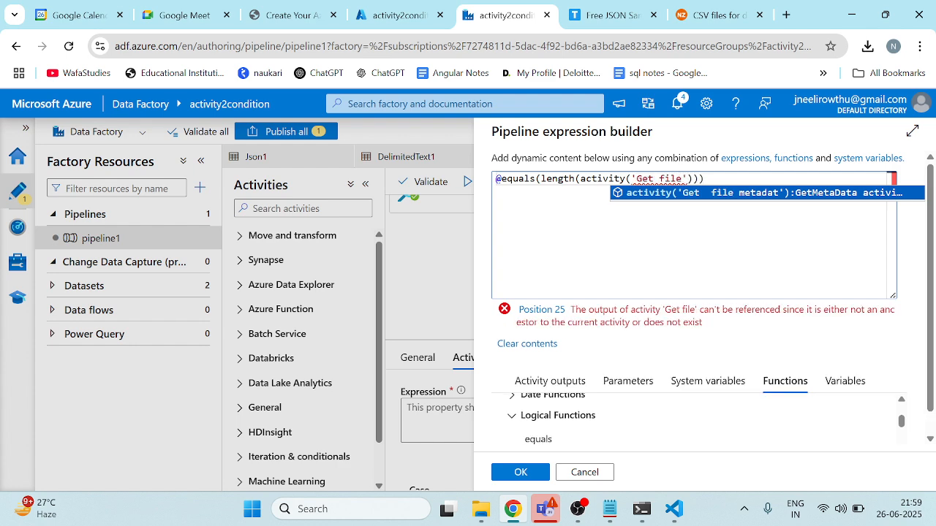
{"action": "type", "text": "meta"}
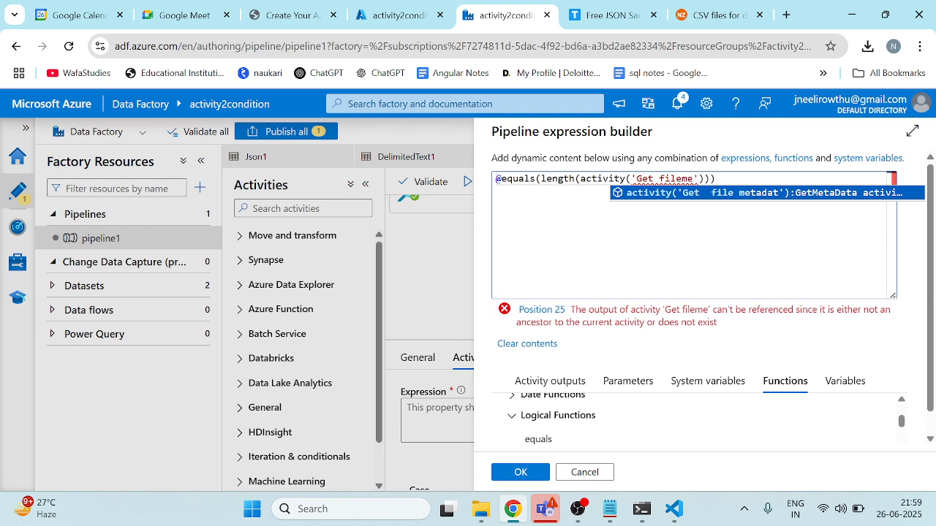
{"action": "type", "text": "data1"}
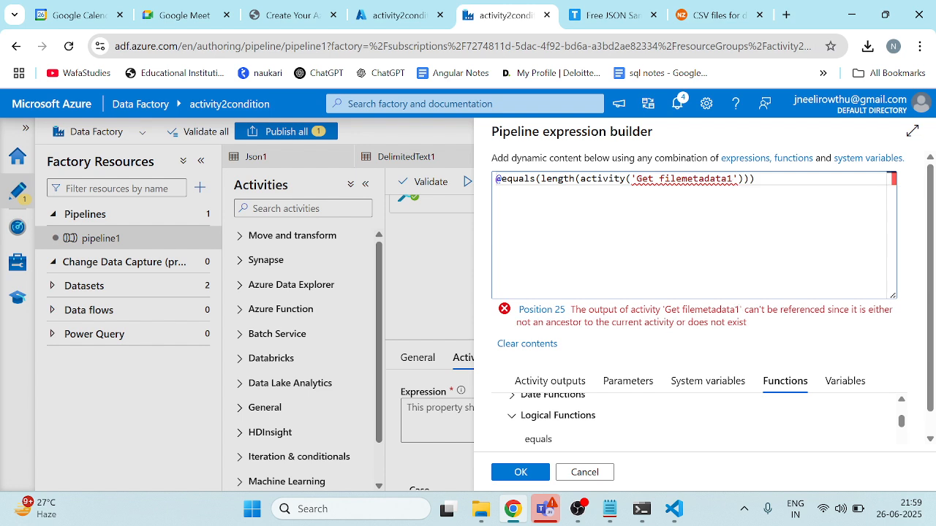
Step: Append .output.childitems to the activity reference and correct the referenced activity name to 'Get file metadata1'
{"action": "type", "text": ".output"}
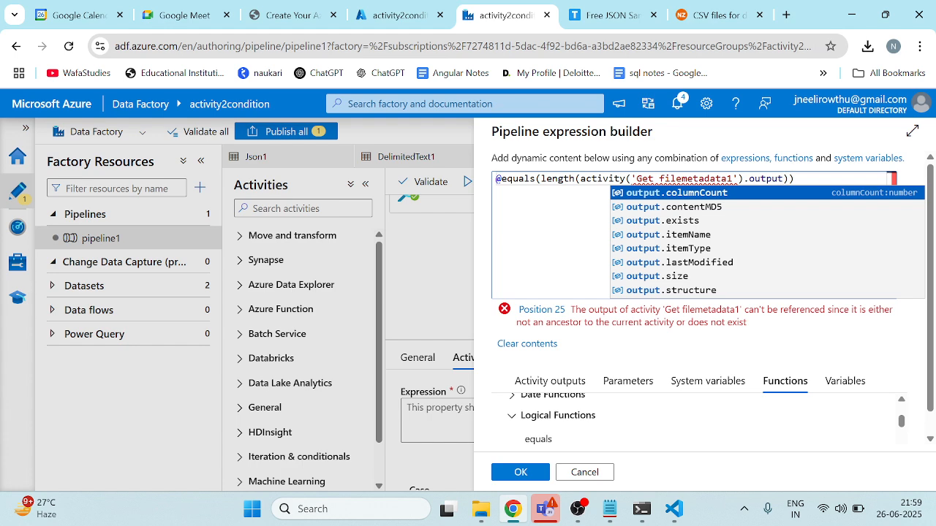
{"action": "type", "text": ".chi"}
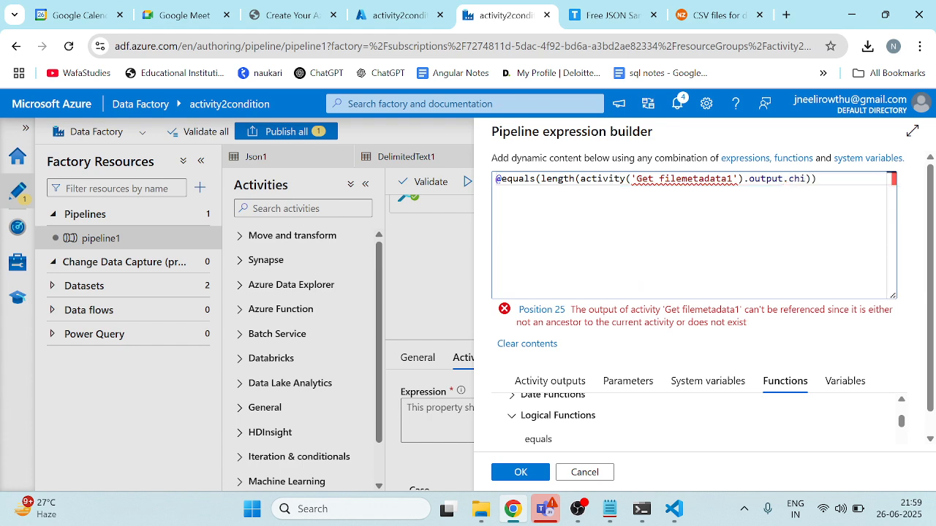
{"action": "type", "text": "lditems"}
{"action": "left_click", "coordinate": [682, 179]}
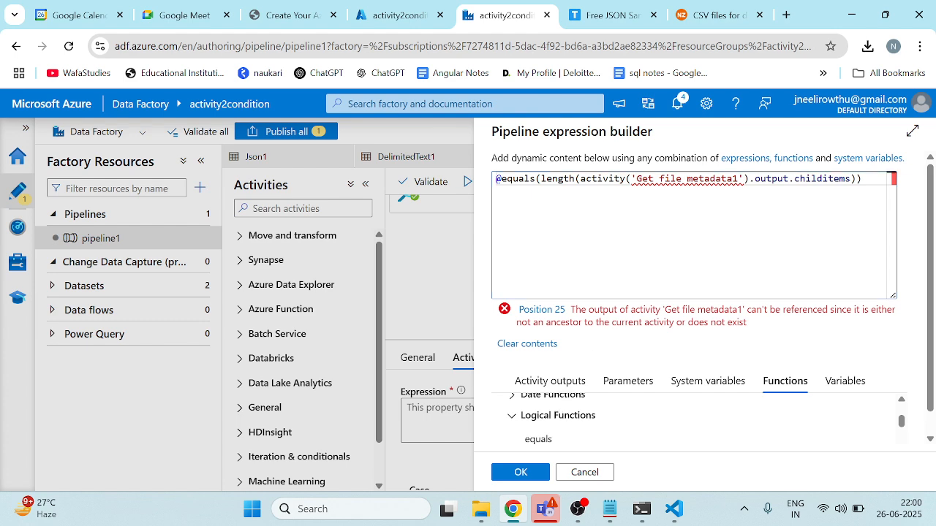
Step: Copy the expression's error message into a new ChatGPT prompt in a new browser tab, adding "this is my error"
{"action": "left_click_drag", "start_coordinate": [571, 309], "coordinate": [758, 341]}
{"action": "key", "text": "ctrl+c"}
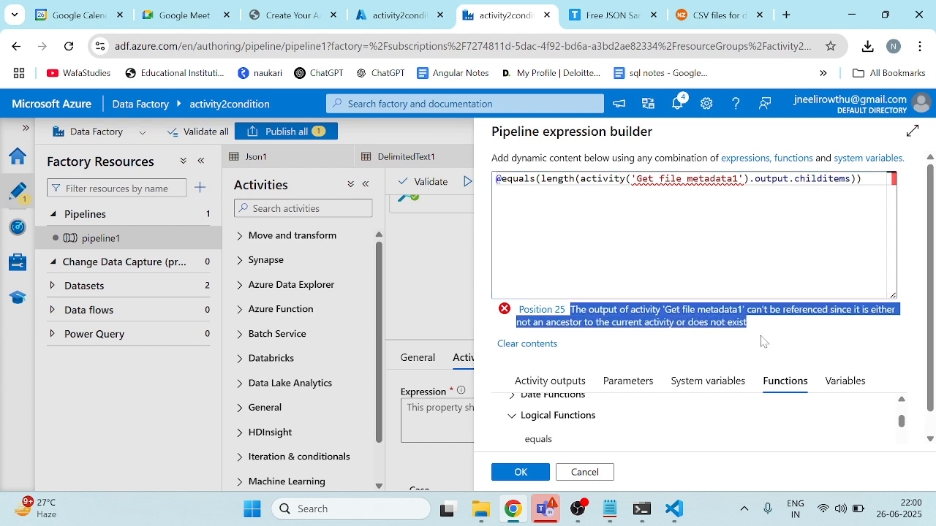
{"action": "left_click", "coordinate": [762, 341]}
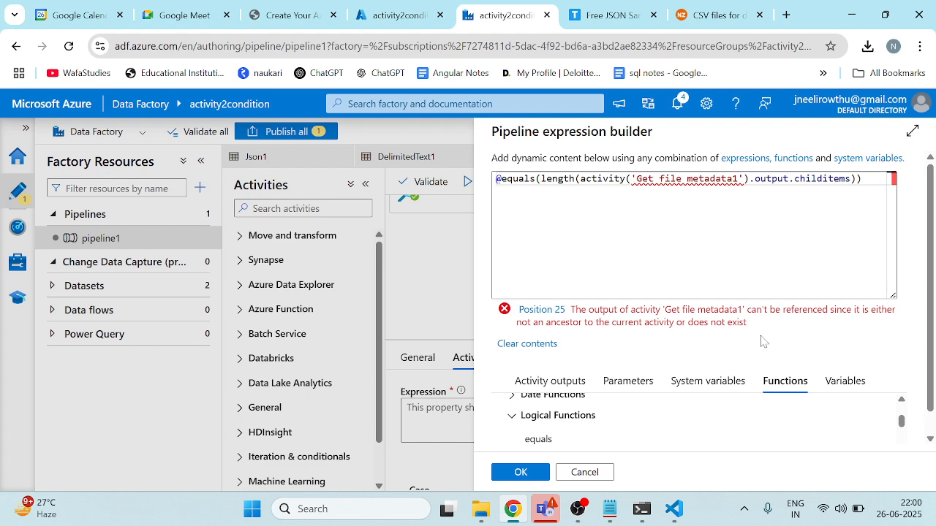
{"action": "left_click", "coordinate": [786, 14]}
{"action": "type", "text": "cha"}
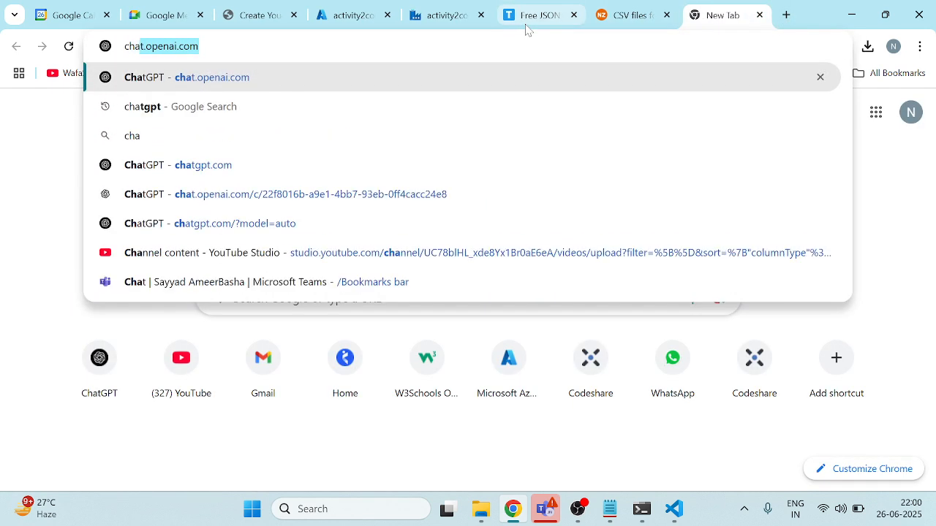
{"action": "key", "text": "Return"}
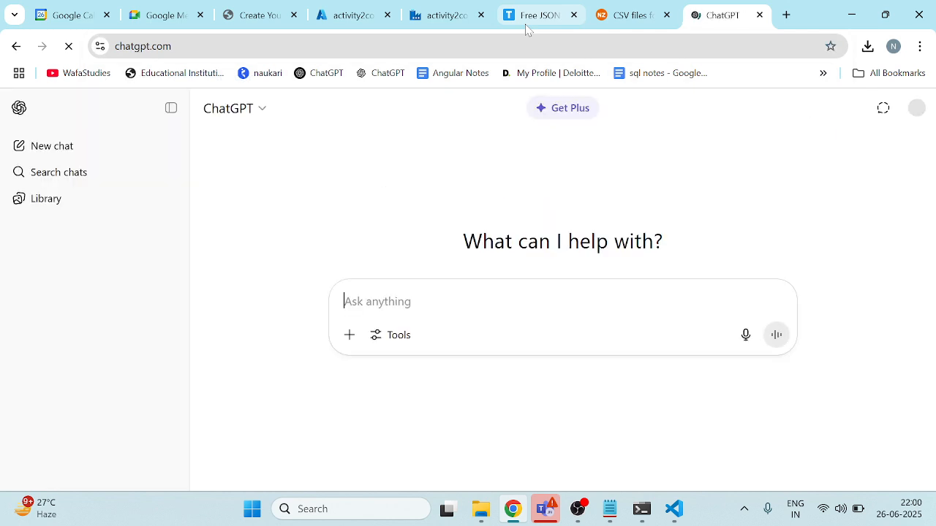
{"action": "key", "text": "ctrl+v"}
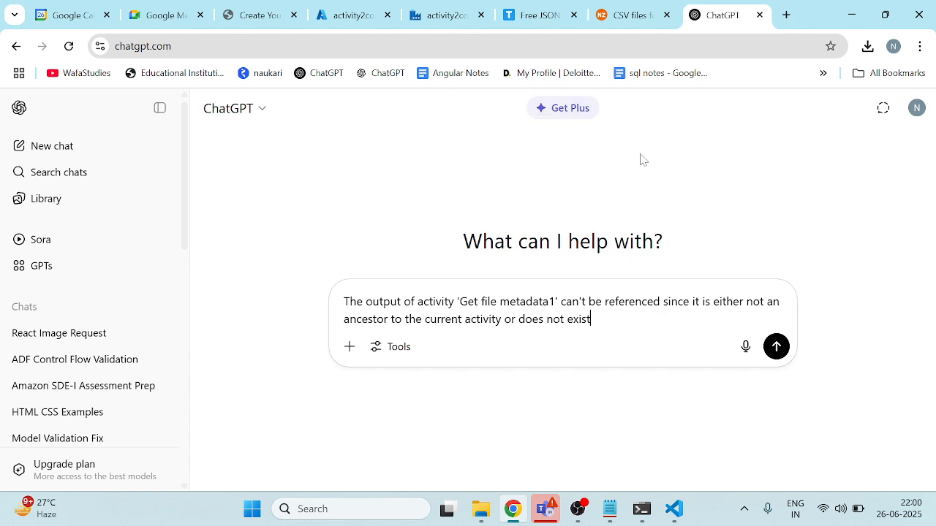
{"action": "type", "text": "this is my error"}
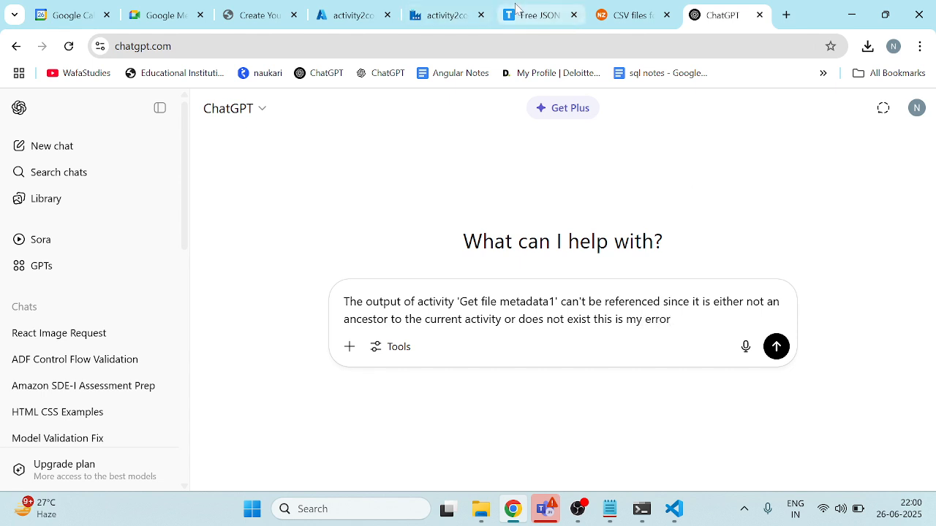
Step: Copy the whole condition expression from the Data Factory expression builder into the ChatGPT prompt and send it
{"action": "left_click", "coordinate": [427, 16]}
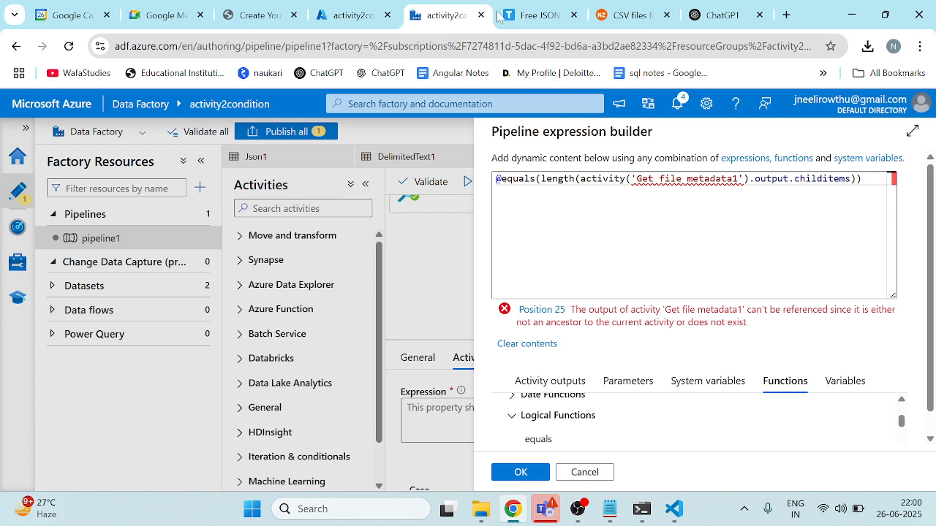
{"action": "left_click_drag", "start_coordinate": [862, 179], "coordinate": [497, 178]}
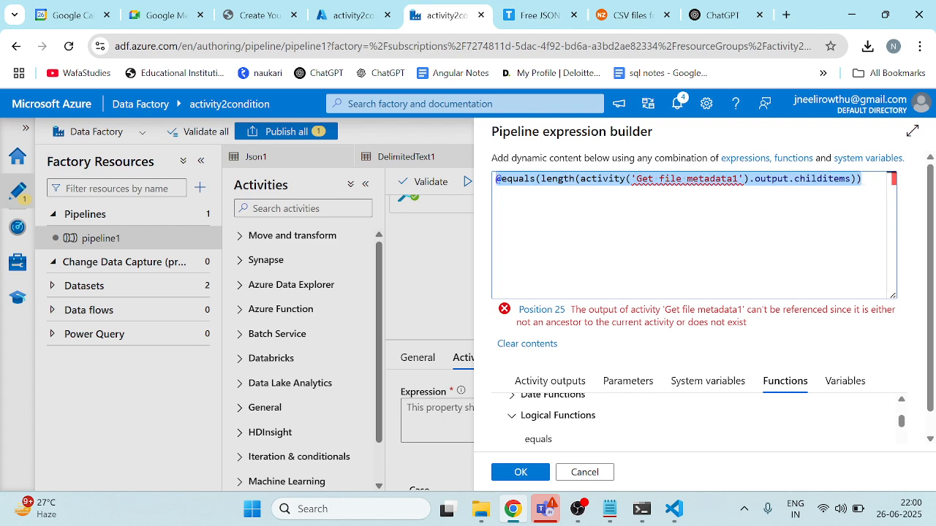
{"action": "left_click", "coordinate": [724, 14]}
{"action": "left_click_drag", "start_coordinate": [724, 15], "coordinate": [512, 374]}
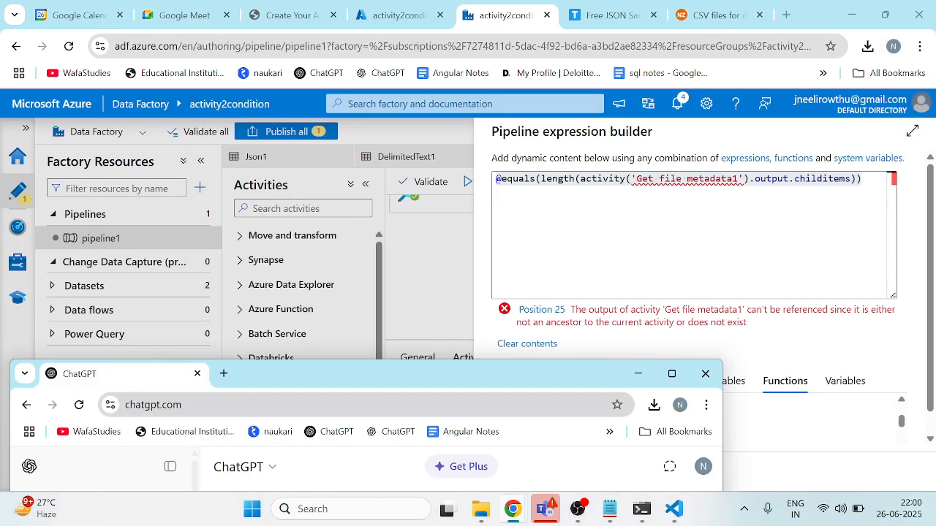
{"action": "left_click_drag", "start_coordinate": [168, 382], "coordinate": [731, 16]}
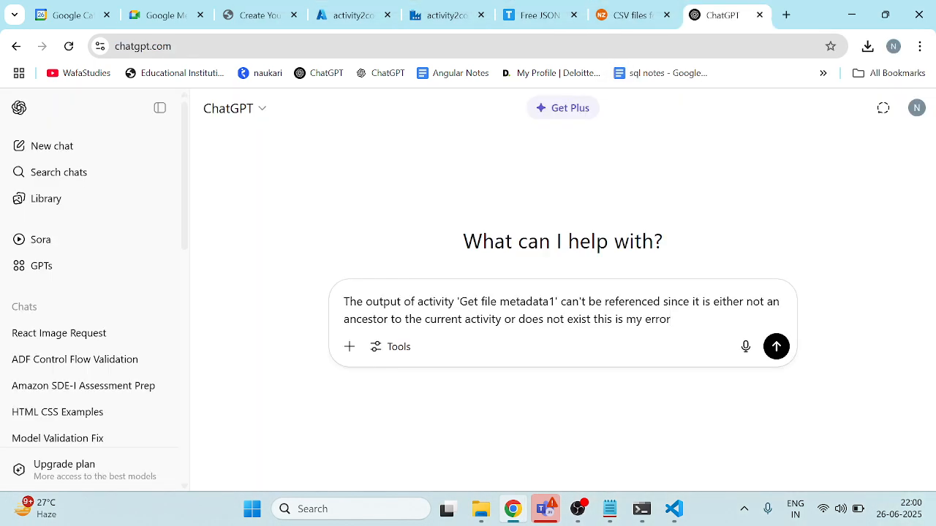
{"action": "type", "text": "@equals(length(activity('Get file metadata1').output.childItems))"}
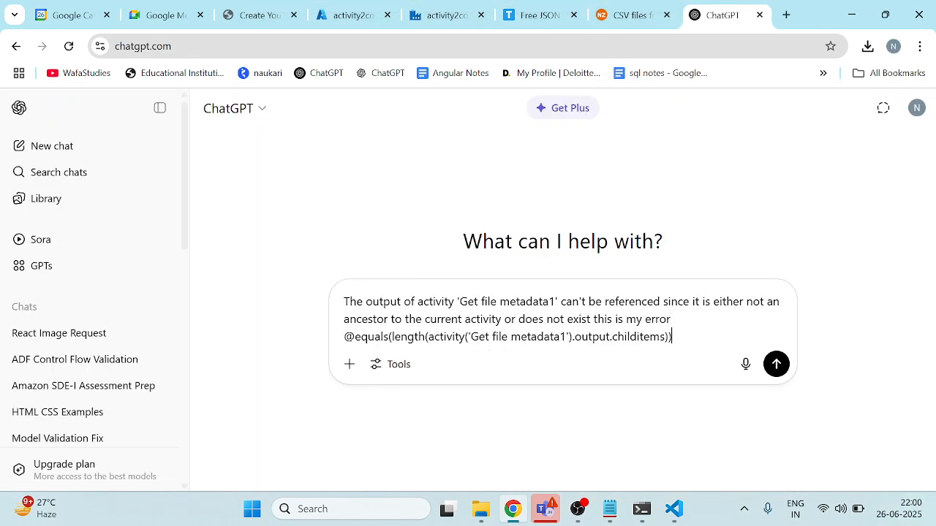
{"action": "left_click", "coordinate": [777, 363]}
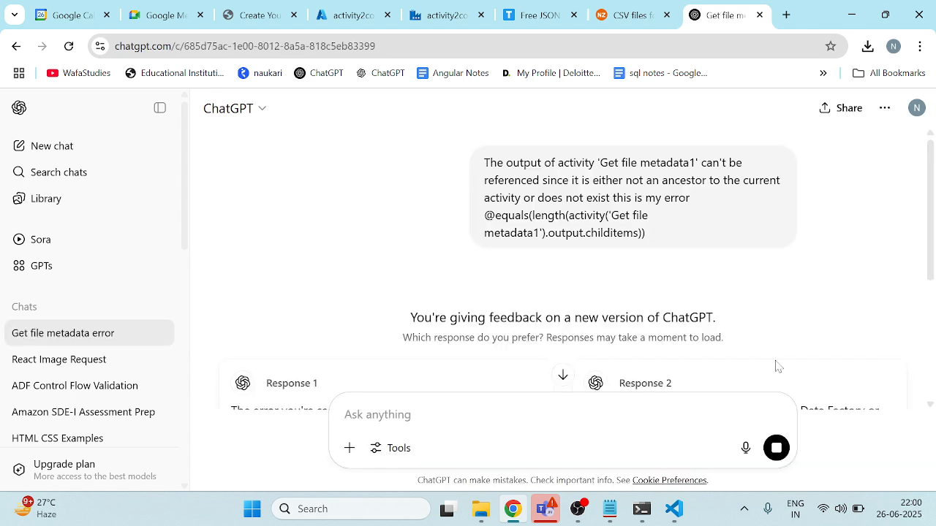
Step: Review ChatGPT's explanation of the error and copy the expression given under Correct Expression Usage
{"action": "scroll", "coordinate": [727, 307], "scroll_direction": "down", "scroll_amount": 5}
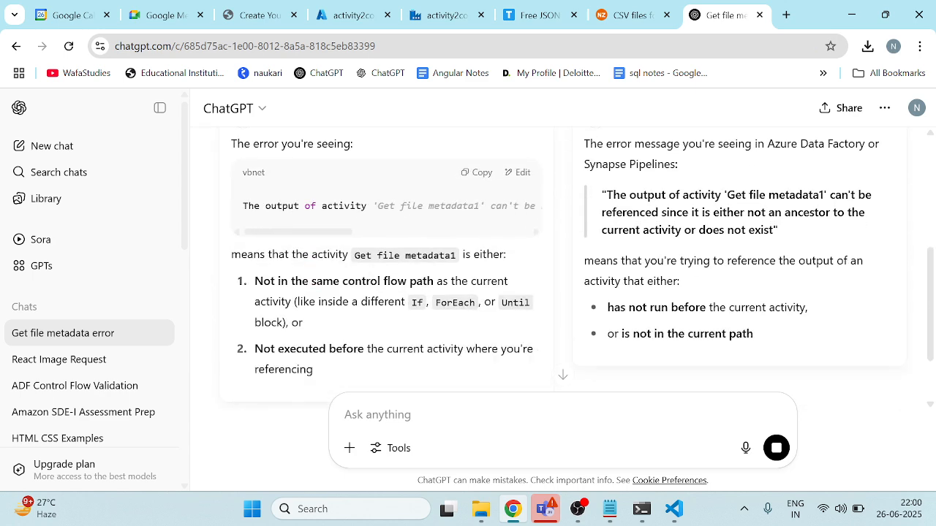
{"action": "scroll", "coordinate": [600, 278], "scroll_direction": "down", "scroll_amount": 3}
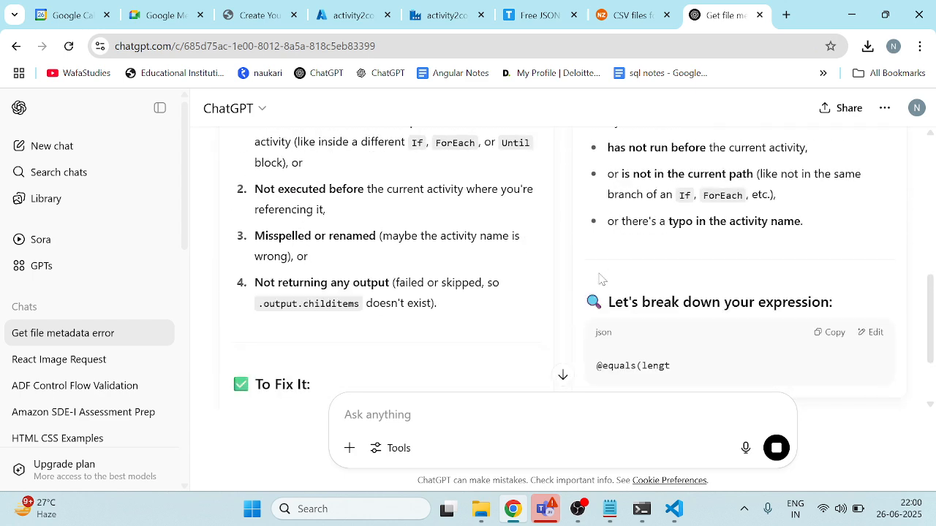
{"action": "scroll", "coordinate": [599, 278], "scroll_direction": "down", "scroll_amount": 2}
{"action": "scroll", "coordinate": [600, 278], "scroll_direction": "down", "scroll_amount": 3}
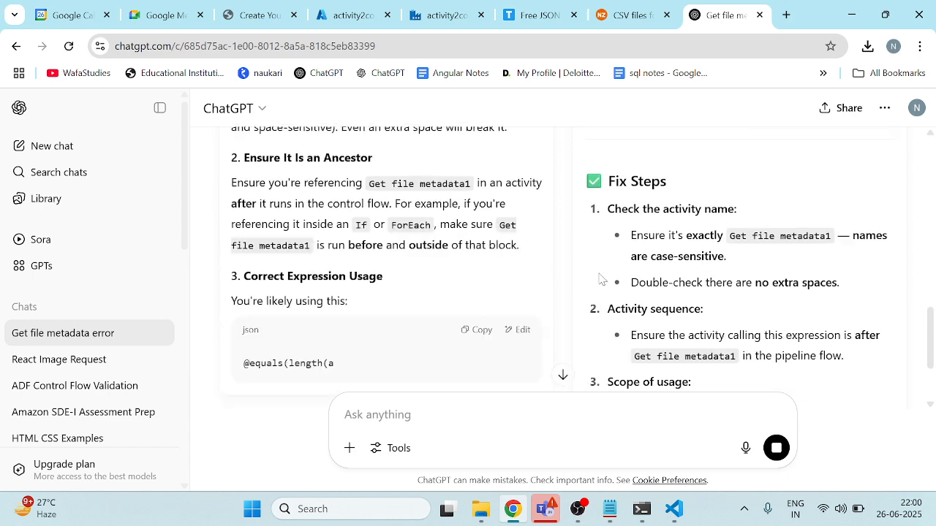
{"action": "scroll", "coordinate": [602, 278], "scroll_direction": "down", "scroll_amount": 1}
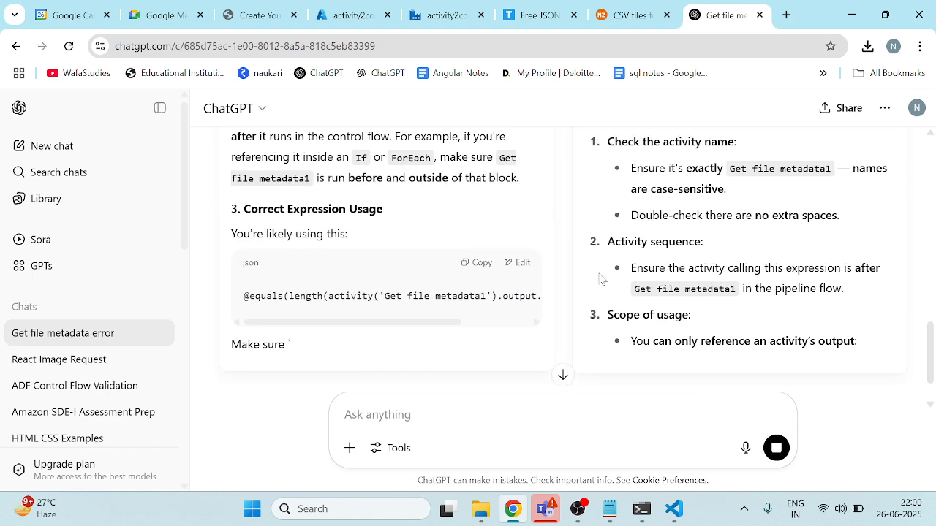
{"action": "left_click", "coordinate": [476, 252]}
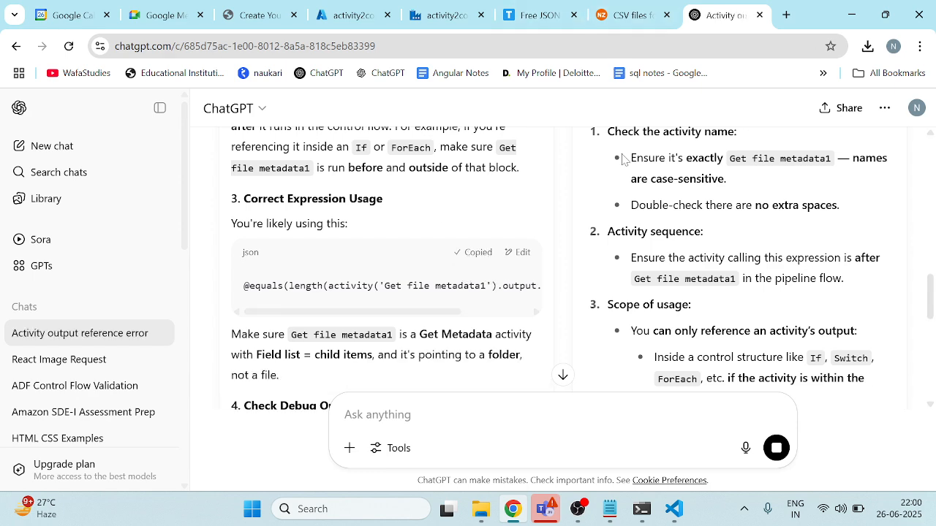
Step: Back in Data Factory, replace the condition expression with the copied one comparing to 0, and shorten the activity name to 'Get file metadata'
{"action": "left_click", "coordinate": [448, 17]}
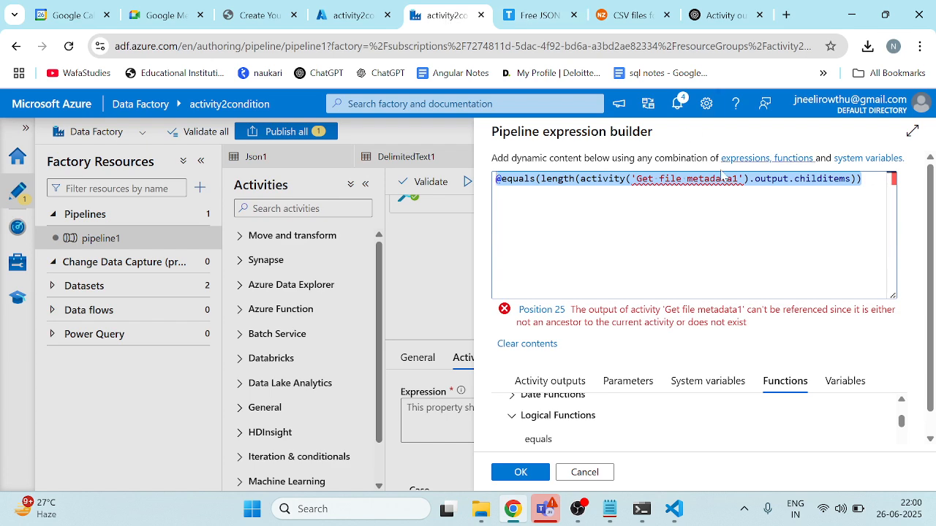
{"action": "left_click", "coordinate": [863, 178]}
{"action": "key", "text": "ctrl+a"}
{"action": "key", "text": "ctrl+v"}
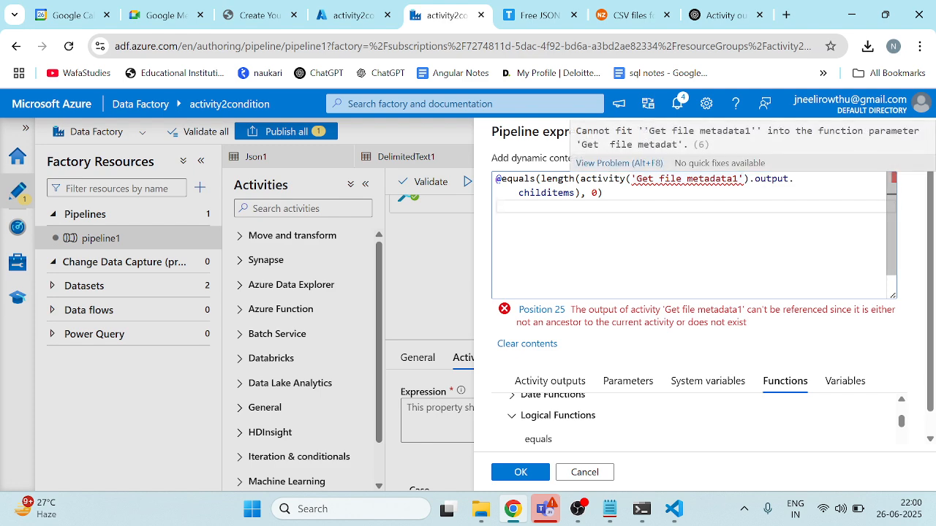
{"action": "left_click", "coordinate": [740, 178]}
{"action": "key", "text": "BackSpace"}
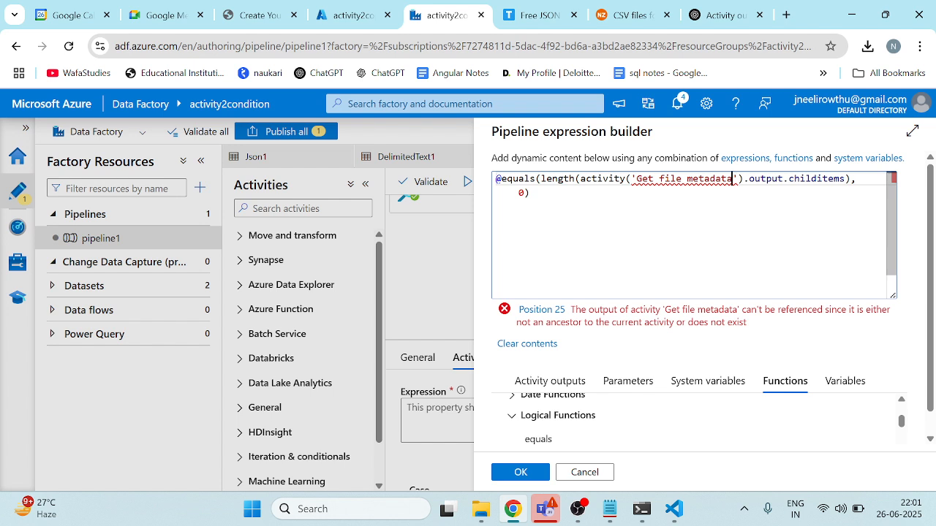
Step: Switch back to ChatGPT and review both suggested responses, including the Example Setup, Common invalid cases and Safe alternative sections
{"action": "left_click", "coordinate": [748, 20]}
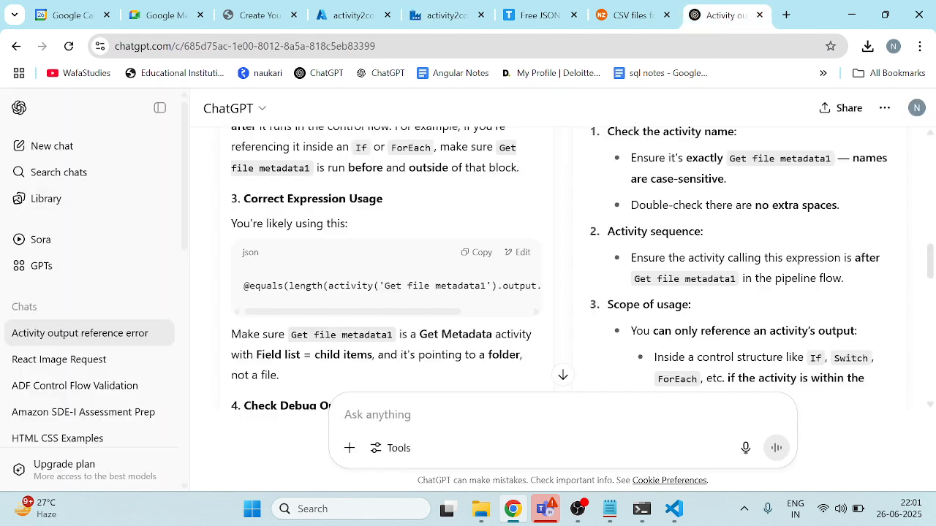
{"action": "scroll", "coordinate": [563, 271], "scroll_direction": "down", "scroll_amount": 2}
{"action": "scroll", "coordinate": [472, 351], "scroll_direction": "down", "scroll_amount": 4}
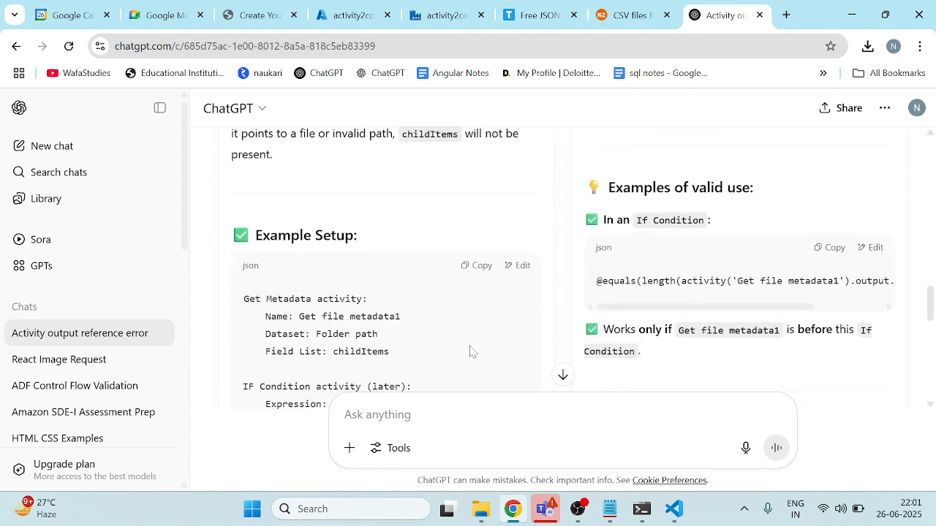
{"action": "scroll", "coordinate": [471, 351], "scroll_direction": "down", "scroll_amount": 1}
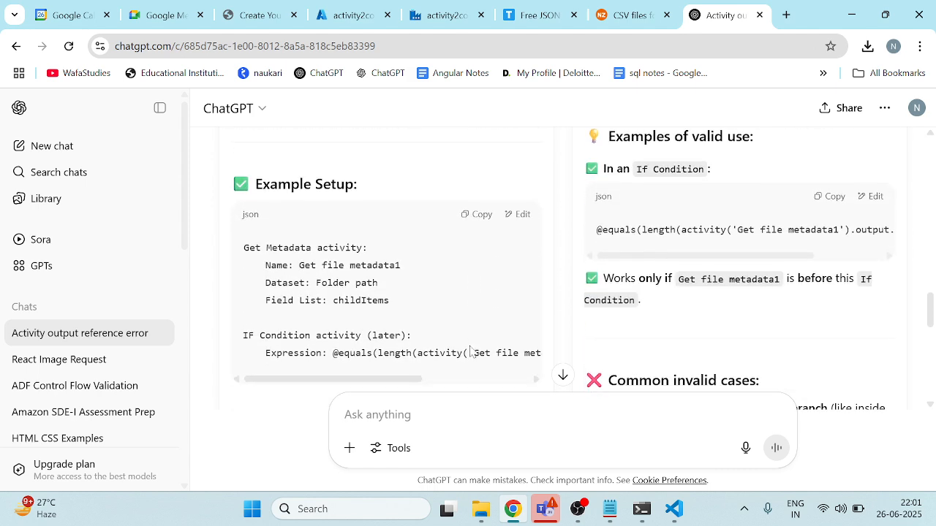
{"action": "scroll", "coordinate": [471, 352], "scroll_direction": "down", "scroll_amount": 4}
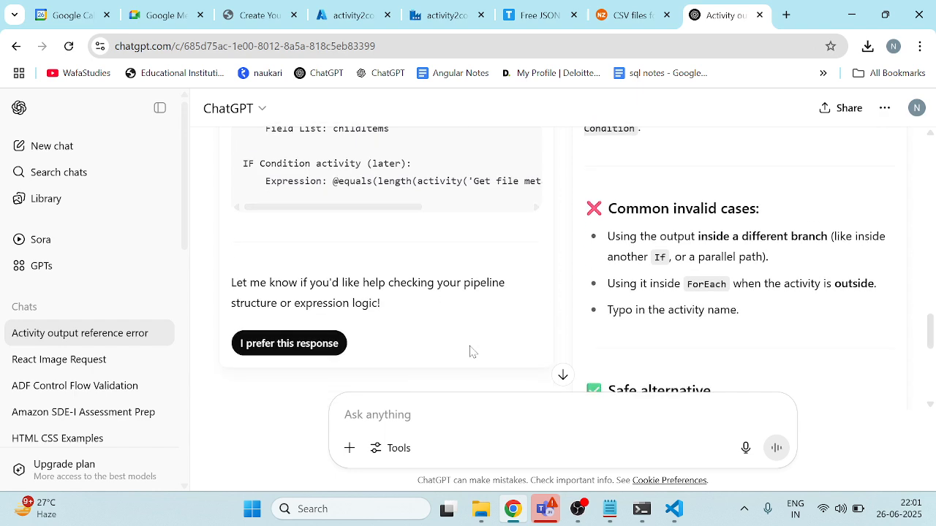
{"action": "scroll", "coordinate": [472, 352], "scroll_direction": "down", "scroll_amount": 2}
{"action": "scroll", "coordinate": [472, 351], "scroll_direction": "up", "scroll_amount": 1}
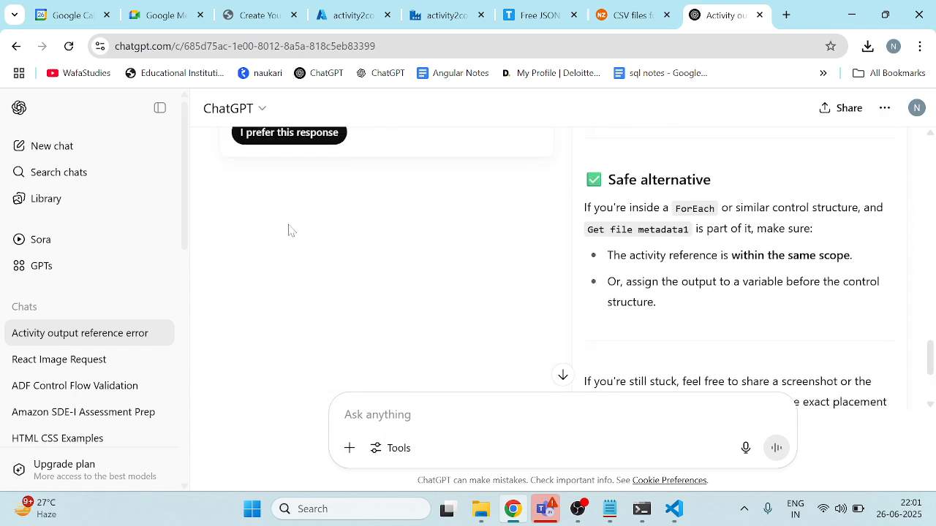
Step: Choose the response containing the Example Setup as the preferred one, dismiss the conversation feedback request and return to that setup
{"action": "left_click", "coordinate": [289, 132]}
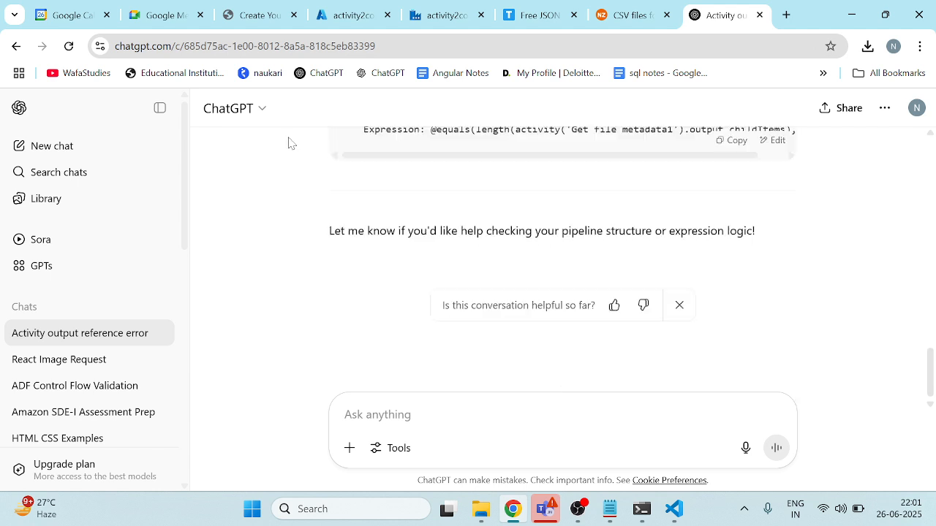
{"action": "left_click", "coordinate": [679, 304]}
{"action": "scroll", "coordinate": [476, 247], "scroll_direction": "up", "scroll_amount": 2}
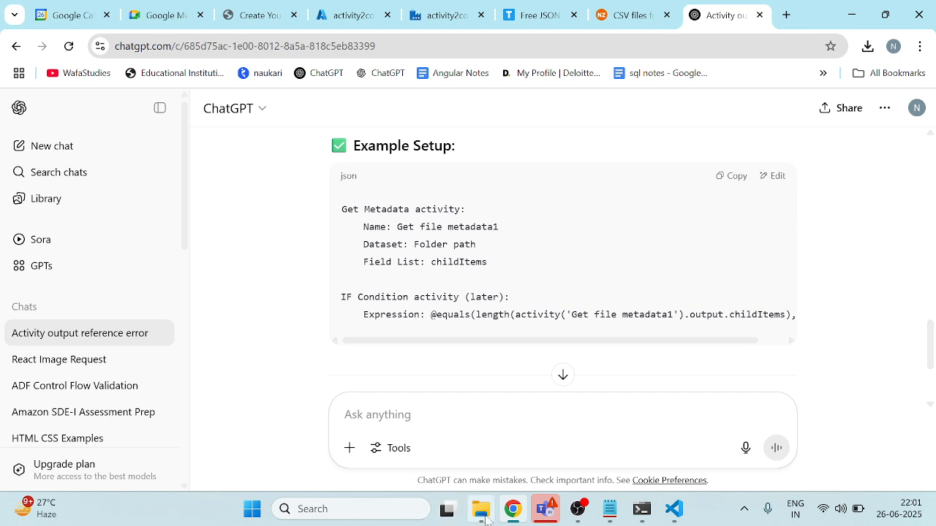
Step: Switch to the open File Explorer window and open the Downloads folder
{"action": "mouse_move", "coordinate": [481, 509]}
{"action": "left_click", "coordinate": [474, 454]}
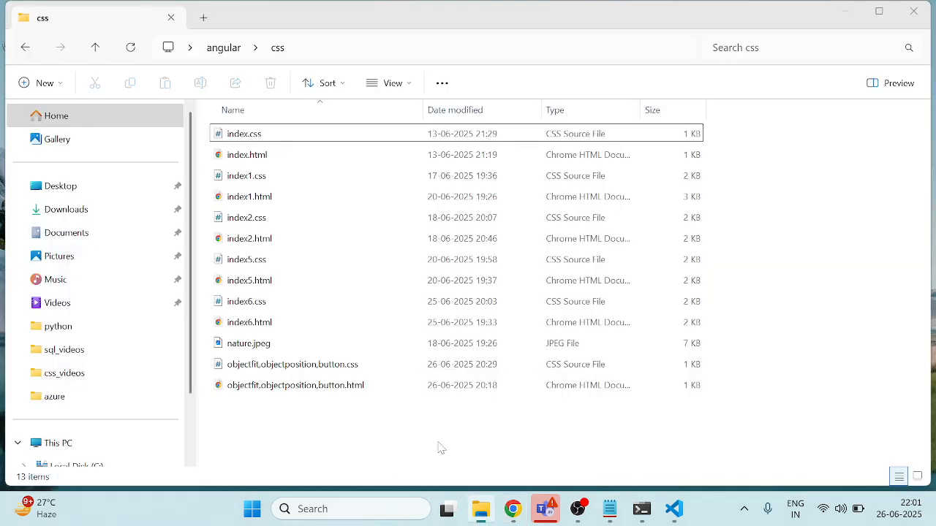
{"action": "left_click", "coordinate": [85, 192]}
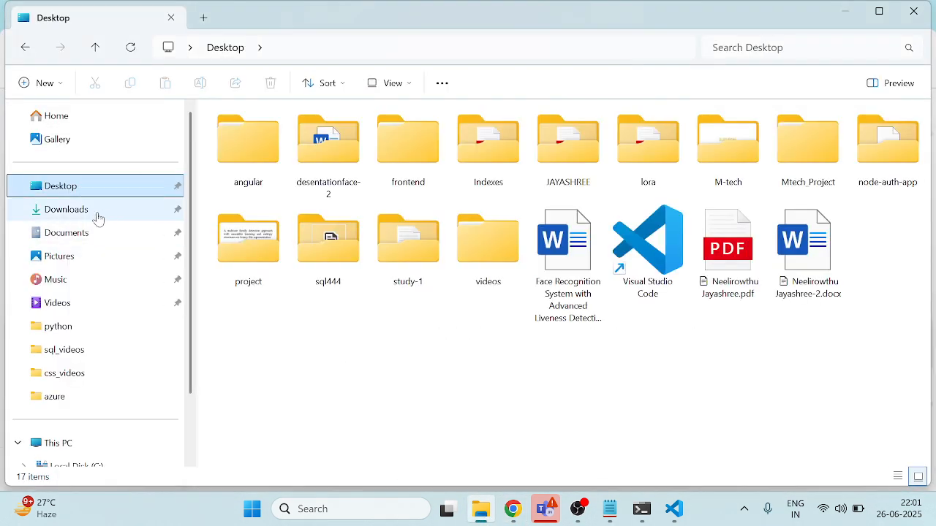
{"action": "left_click", "coordinate": [96, 215]}
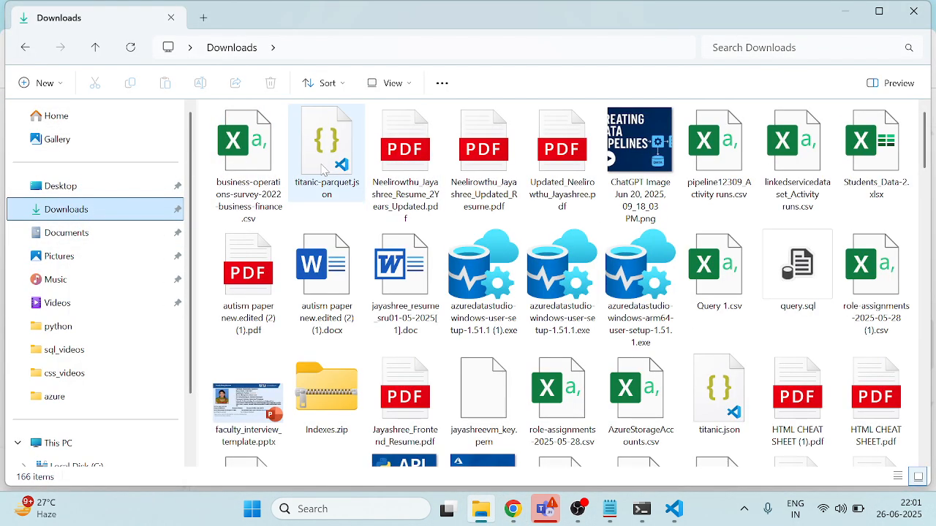